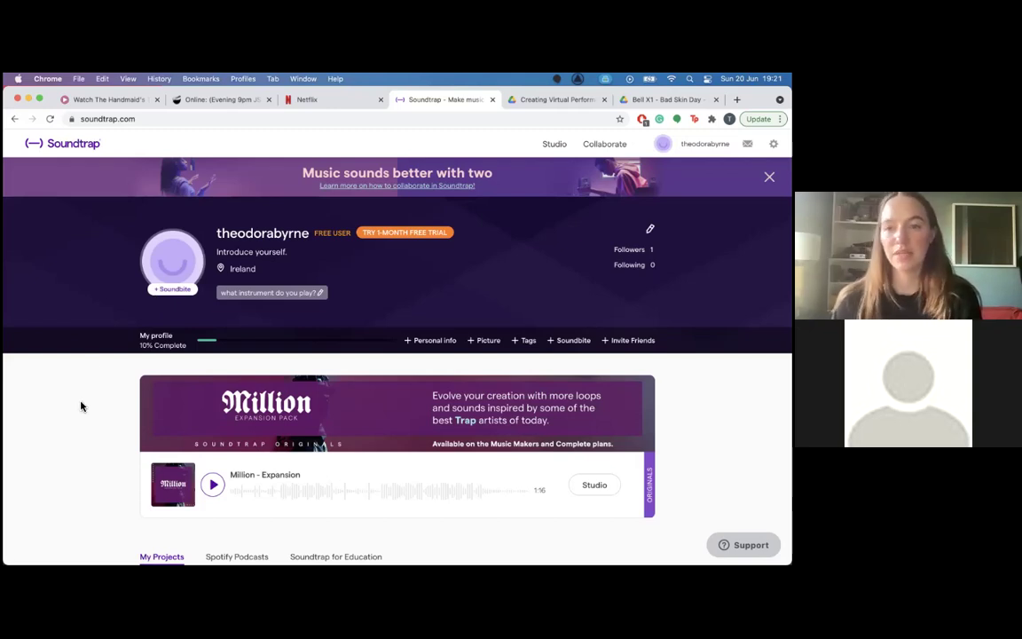
# Enter the studio, discard the recovered earlier song, and start a new Music project.
pyautogui.scroll(-5, 80, 407)
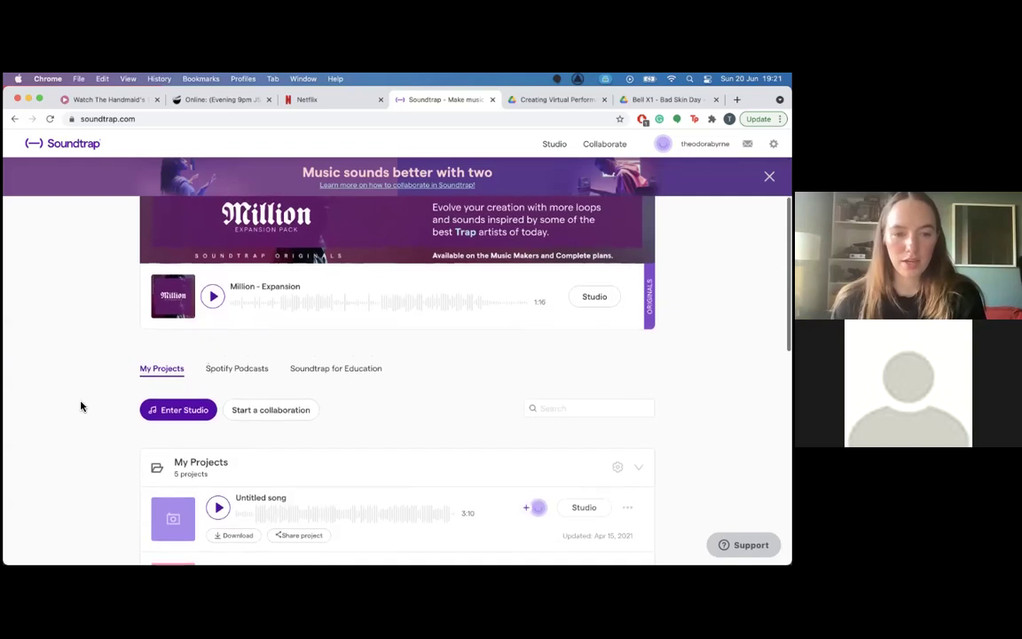
pyautogui.scroll(5, 80, 406)
pyautogui.scroll(-3, 81, 406)
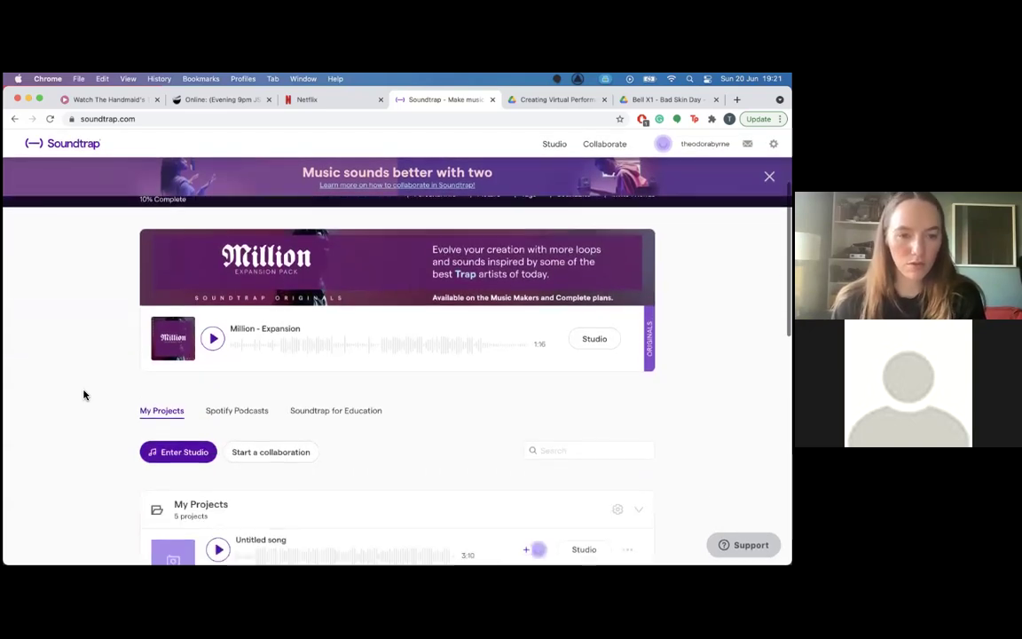
pyautogui.click(172, 453)
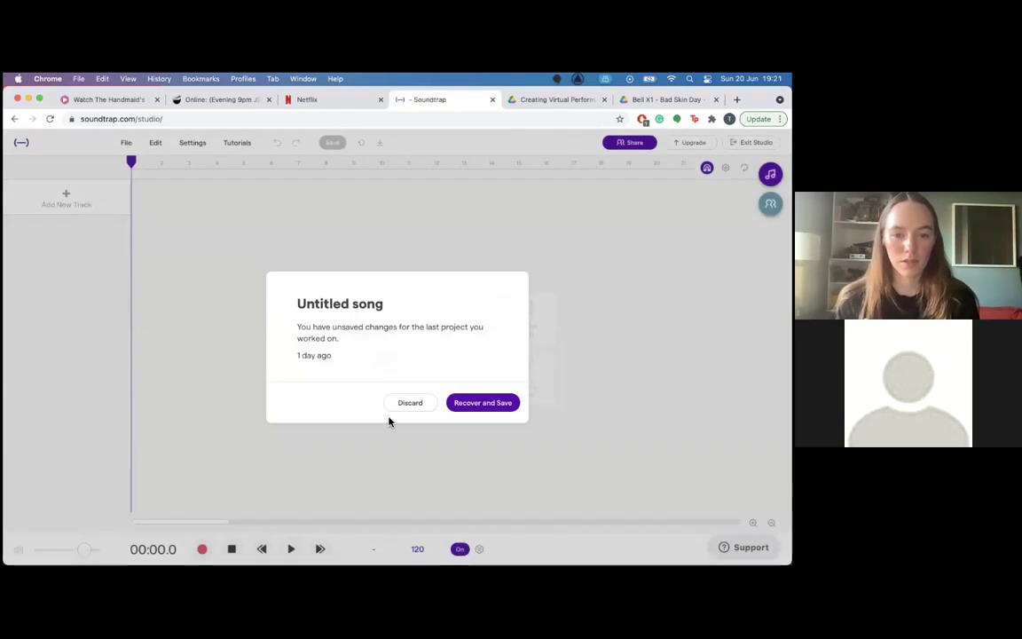
pyautogui.click(412, 405)
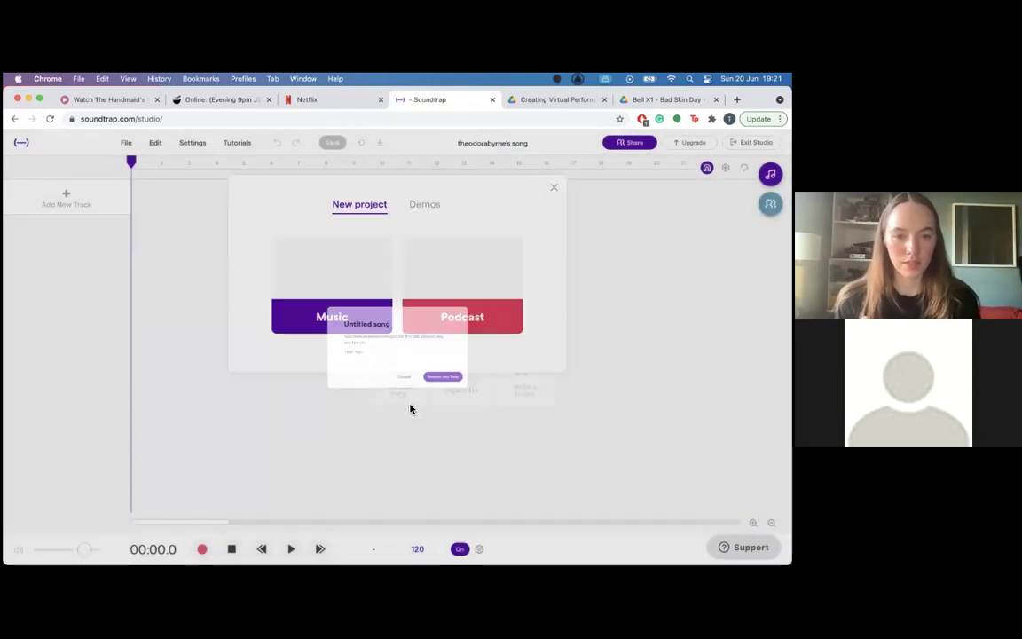
pyautogui.click(333, 321)
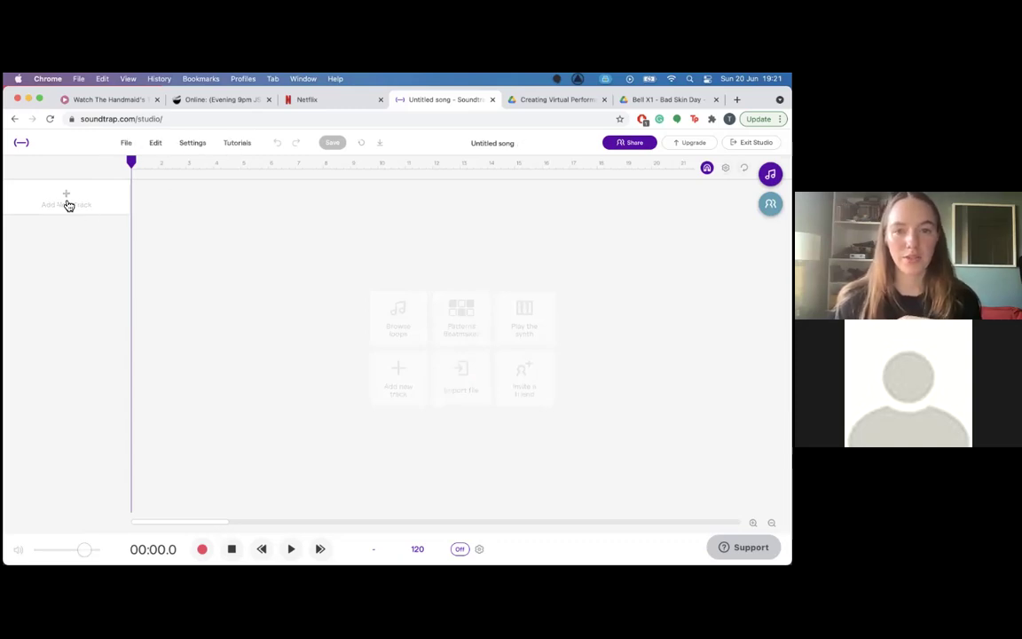
# Title the song 'Here Comes The Sun' and reset the playhead to the start.
pyautogui.click(488, 143)
pyautogui.write('H')
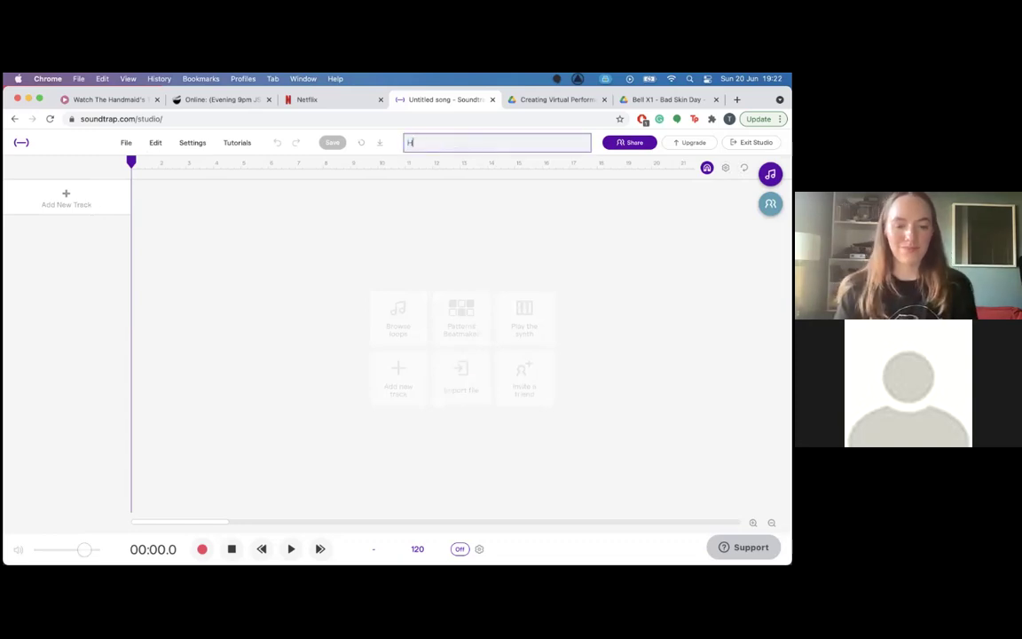
pyautogui.write('ere Comes')
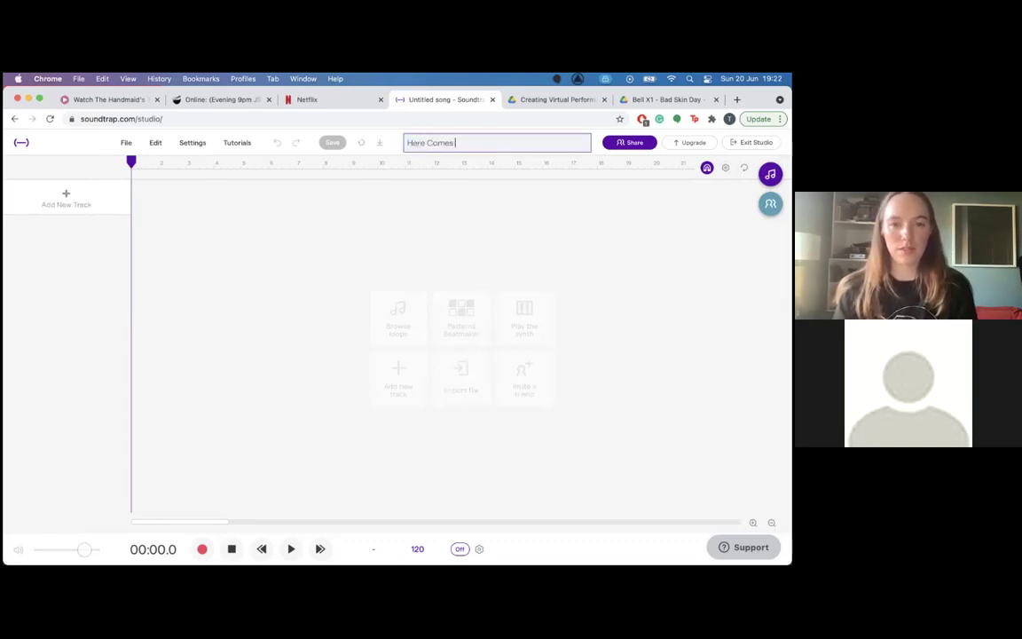
pyautogui.write(' The Su')
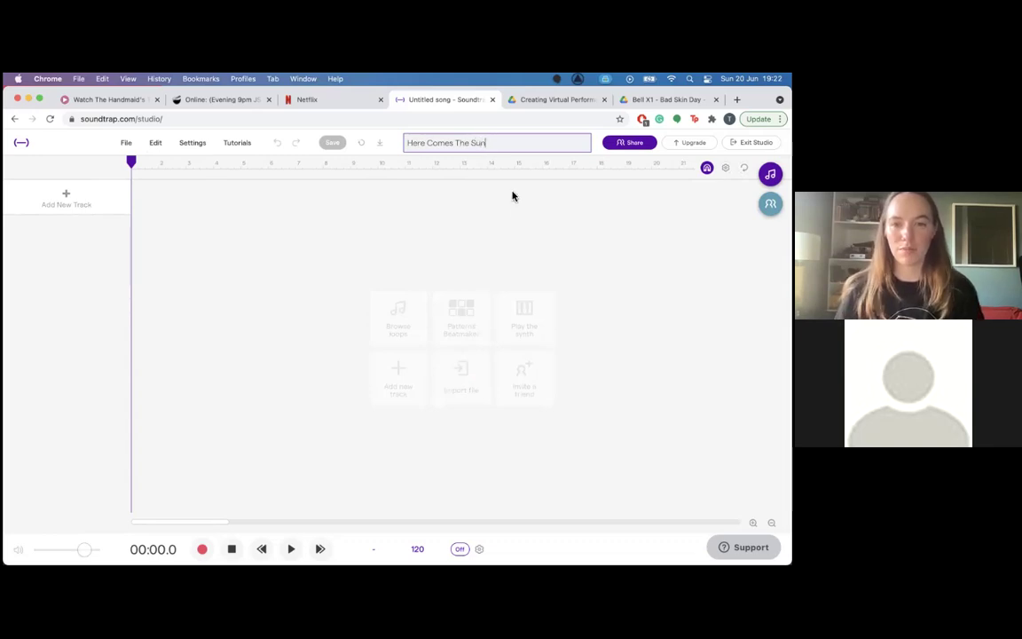
pyautogui.write('n')
pyautogui.click(515, 208)
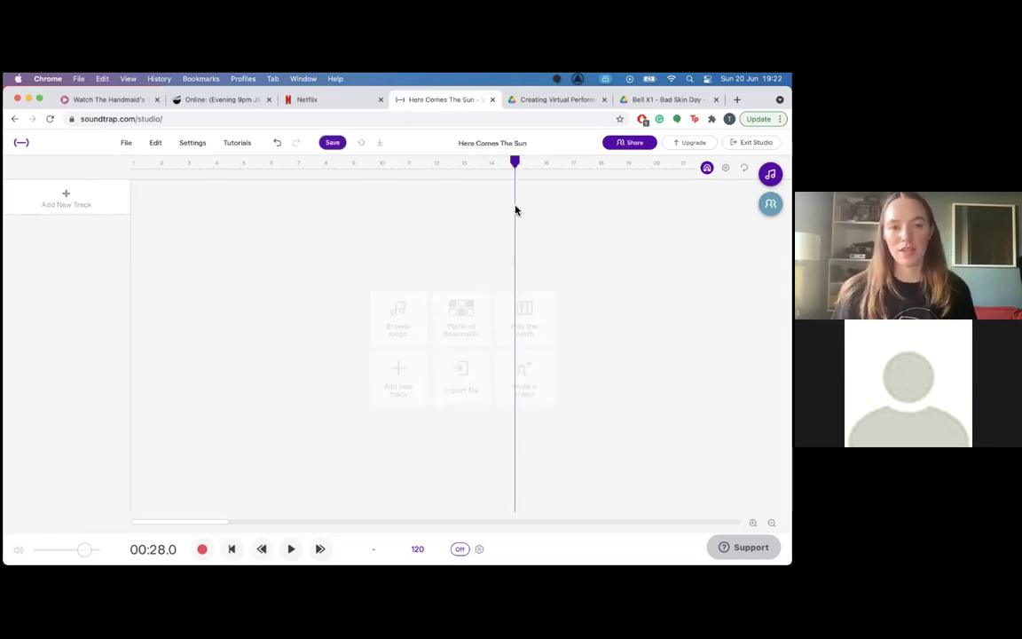
pyautogui.click(124, 164)
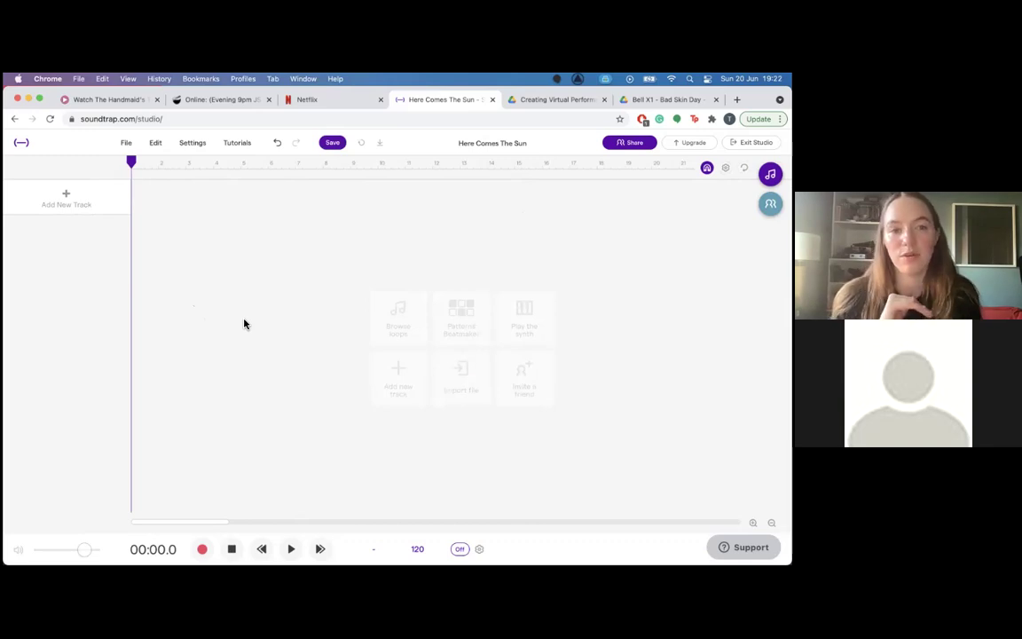
# Import 'Here Comes The Sun BT.mp3' from Finder as the first audio track.
pyautogui.click(78, 206)
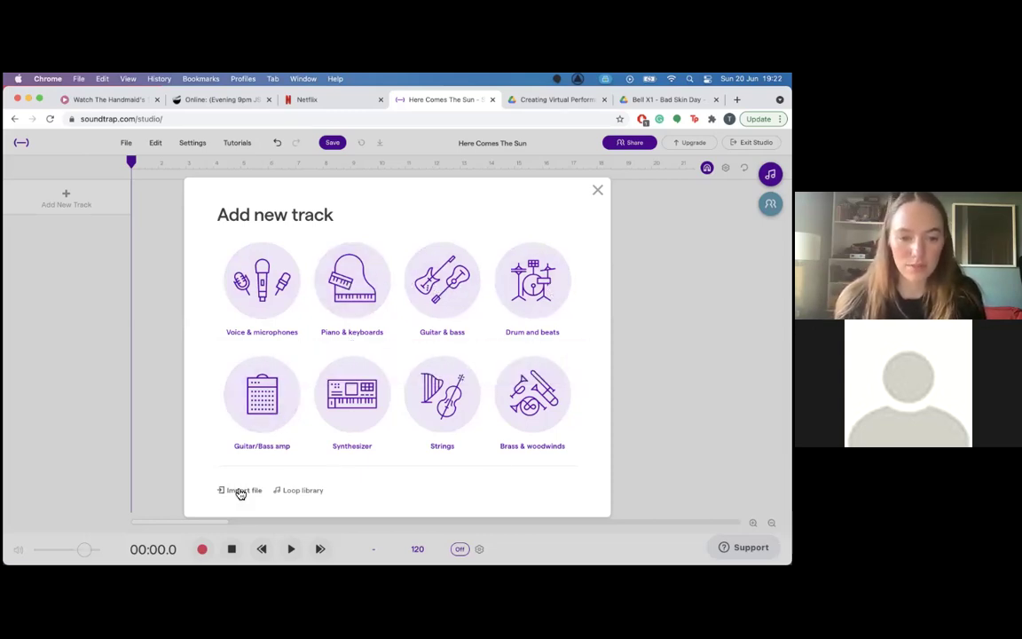
pyautogui.click(536, 169)
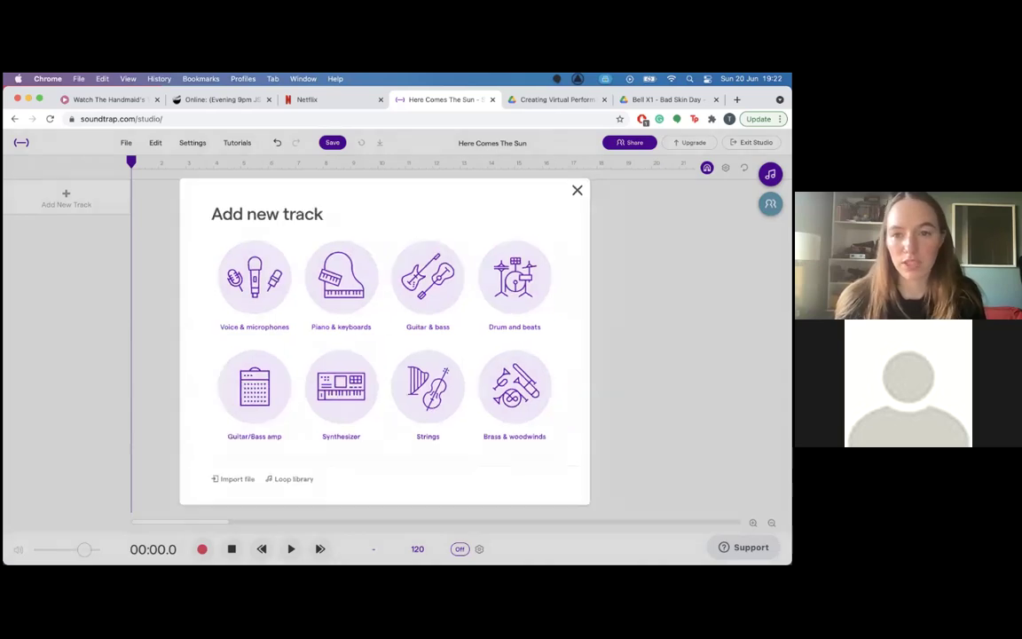
pyautogui.moveTo(285, 546)
pyautogui.click(173, 541)
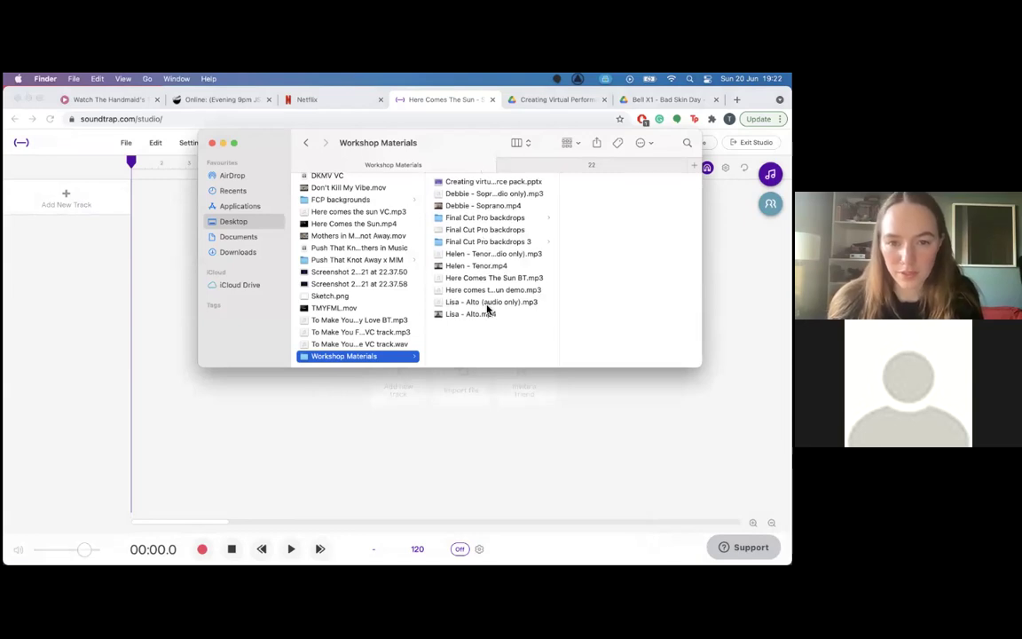
pyautogui.moveTo(496, 280); pyautogui.dragTo(131, 246)
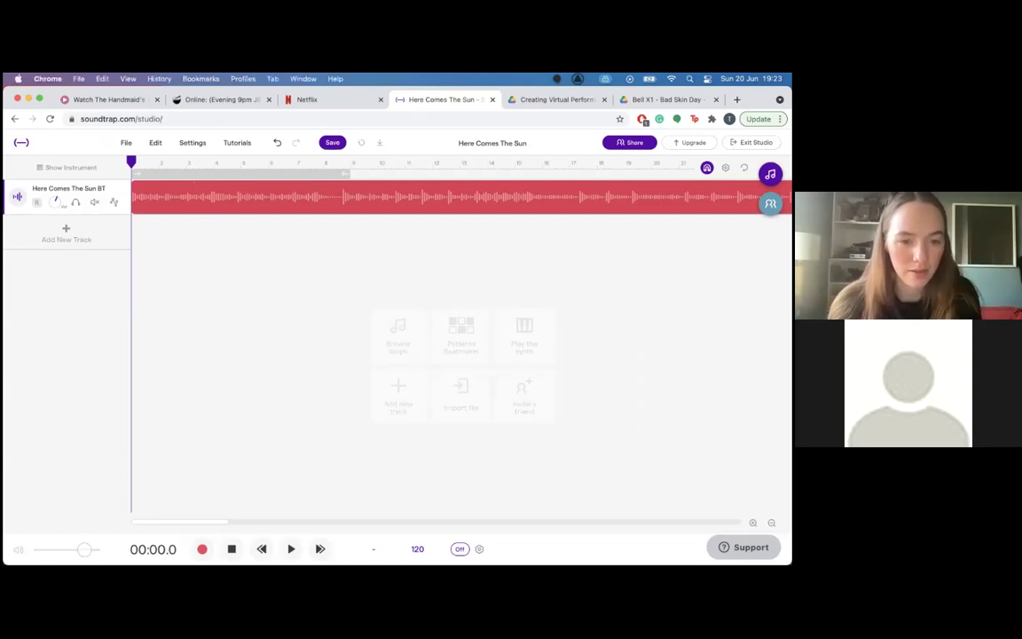
pyautogui.click(291, 549)
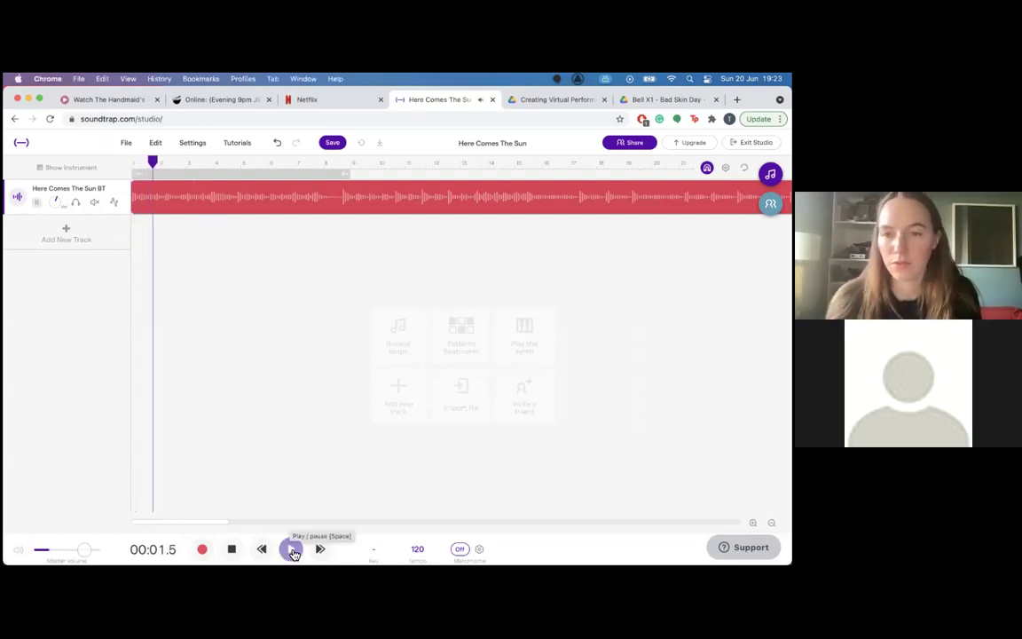
pyautogui.click(292, 549)
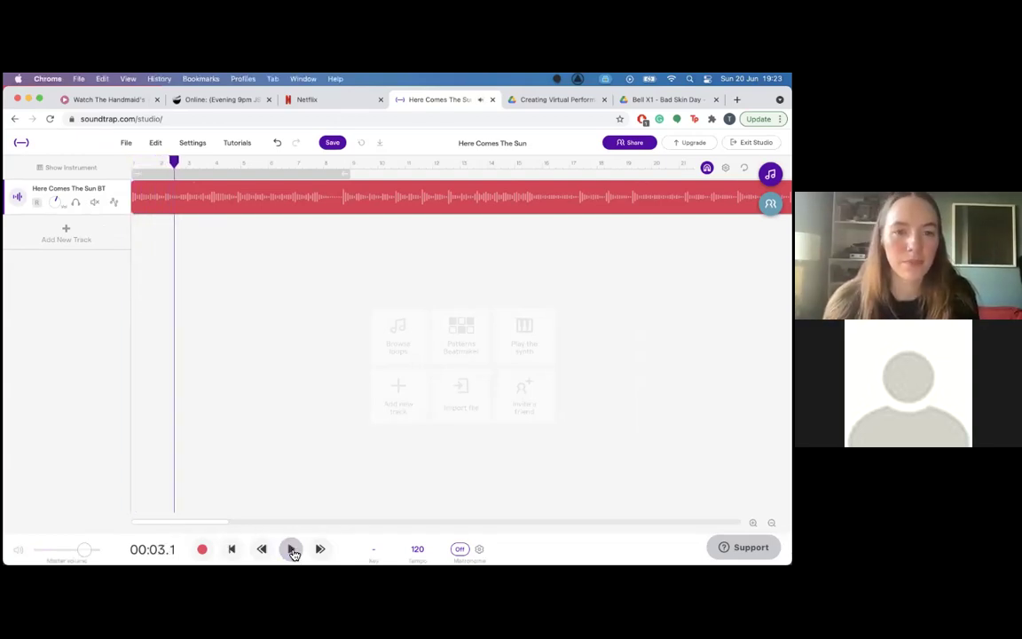
pyautogui.click(345, 165)
pyautogui.press('space')
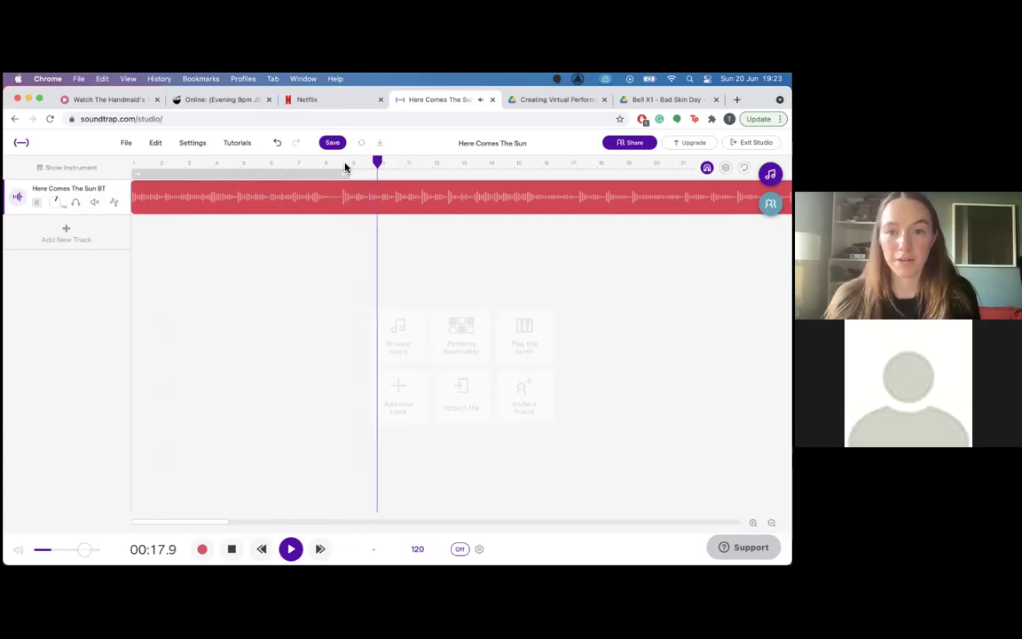
pyautogui.press('space')
pyautogui.click(345, 166)
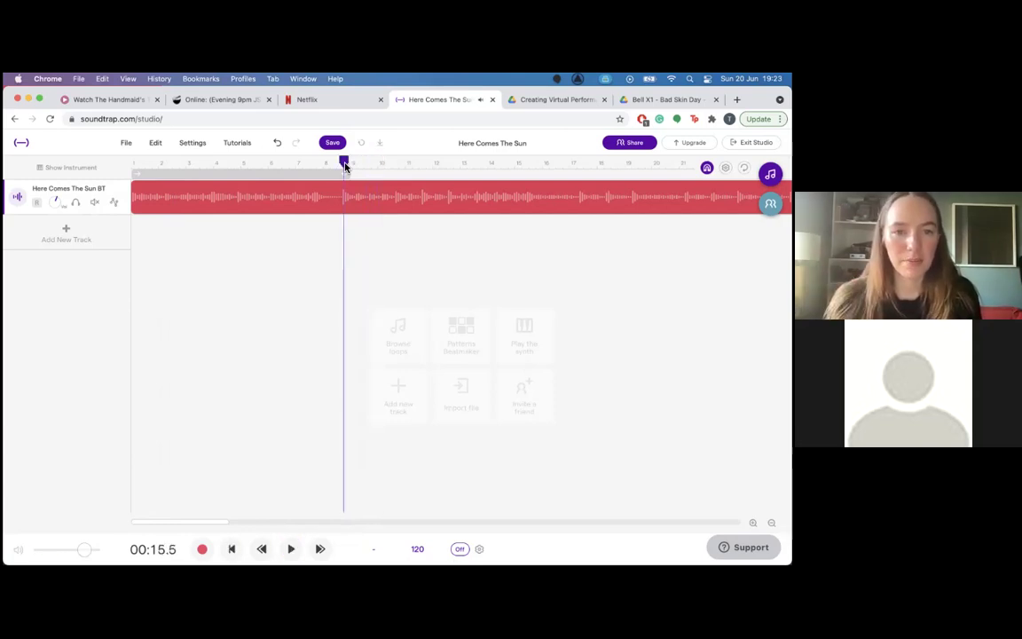
pyautogui.click(230, 549)
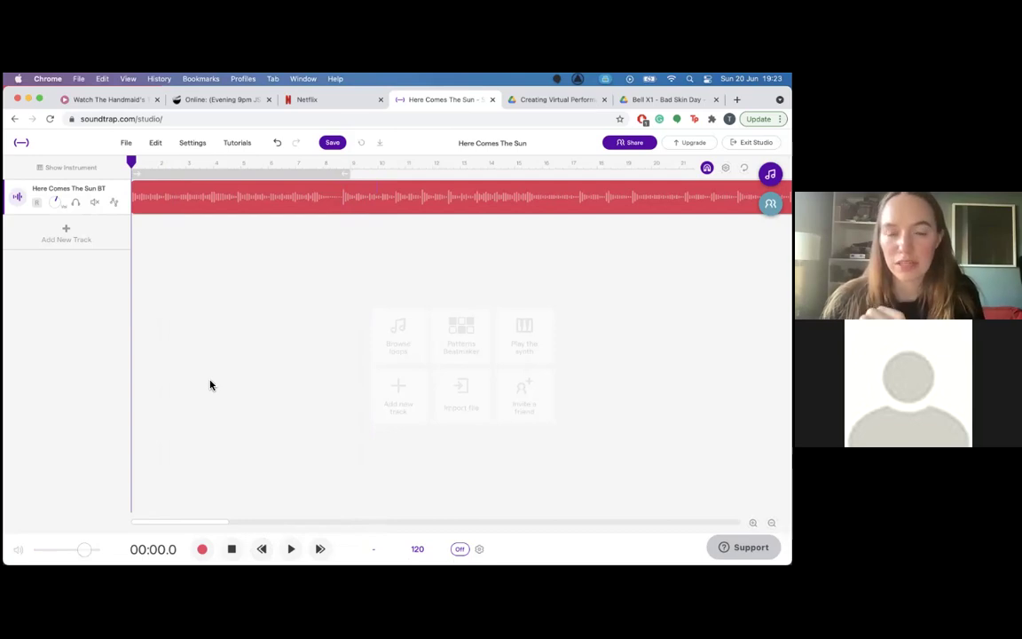
pyautogui.moveTo(182, 559)
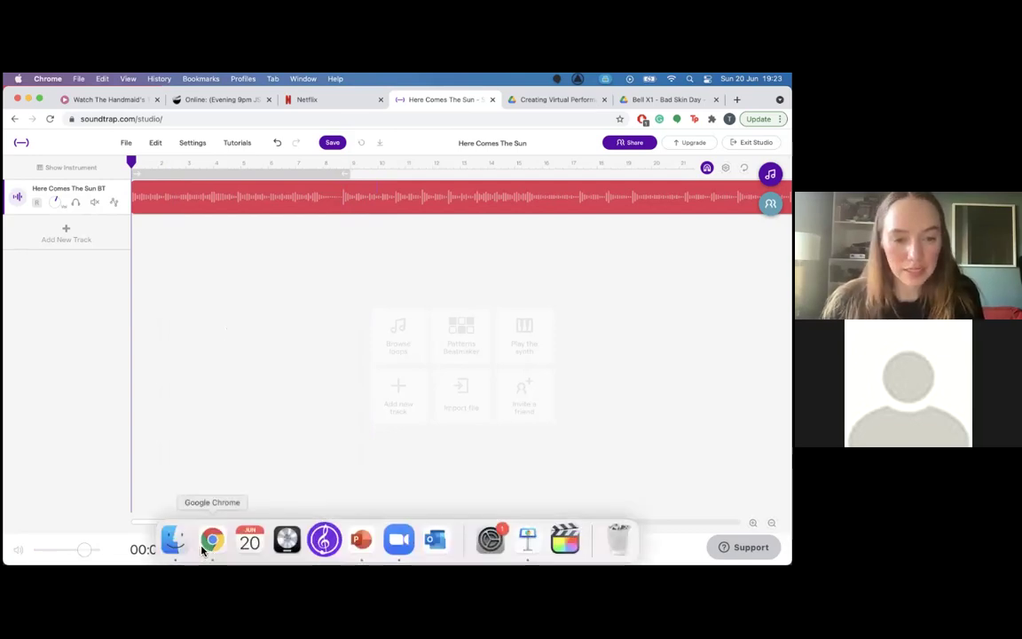
# Drag the alto (audio only) MP3 from Workshop Materials into the project as a second track.
pyautogui.click(176, 541)
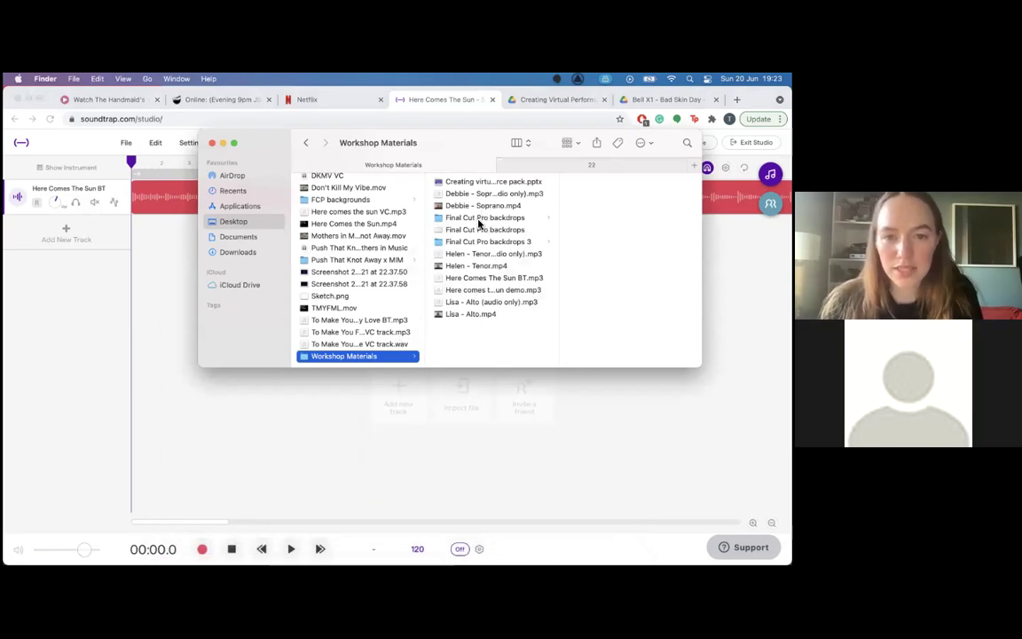
pyautogui.click(476, 314)
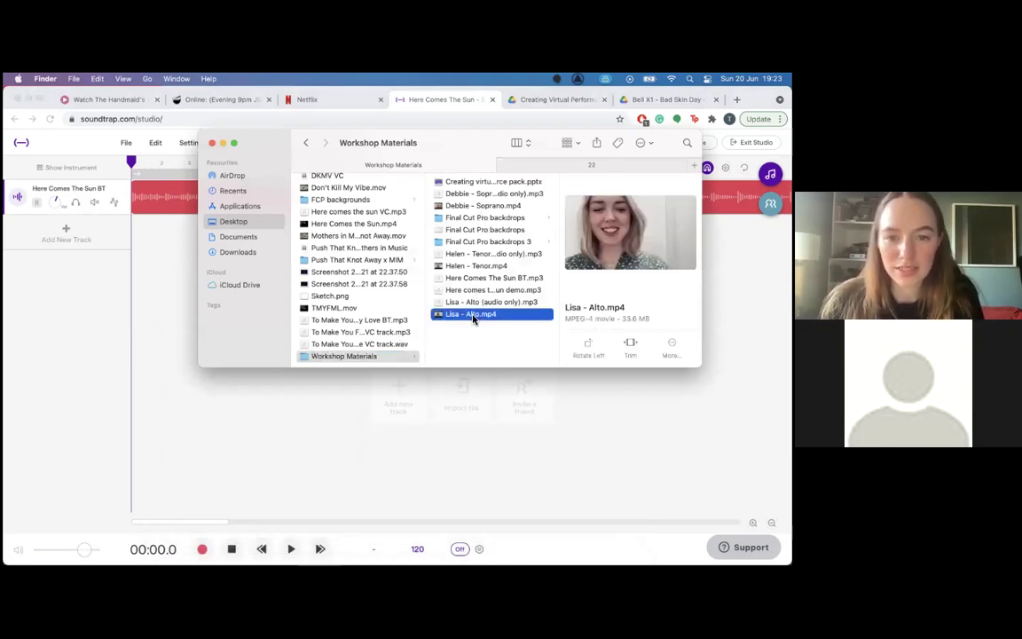
pyautogui.press('space')
pyautogui.press('space')
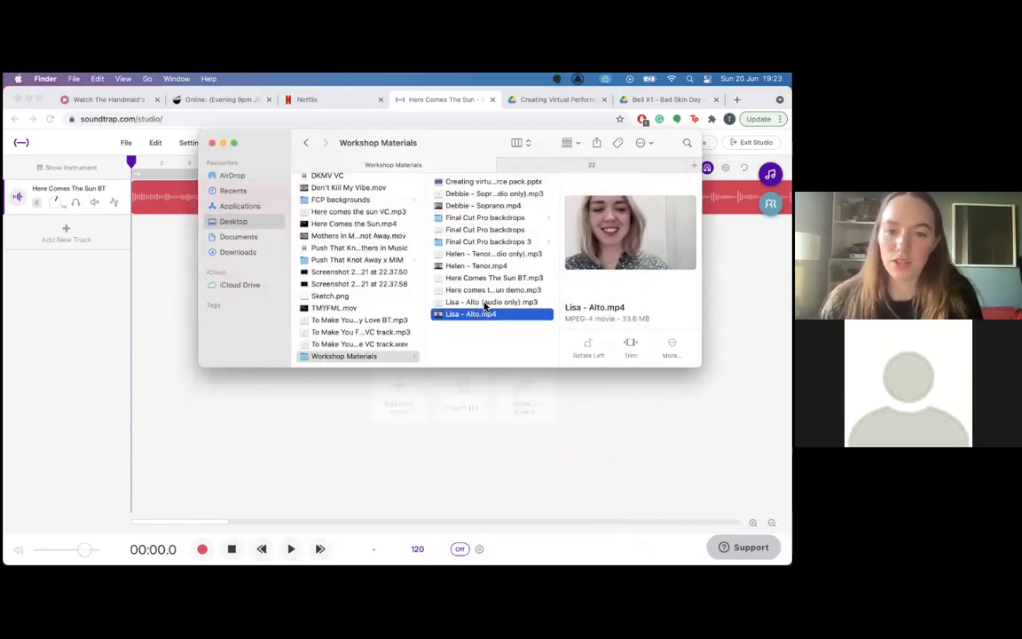
pyautogui.click(485, 302)
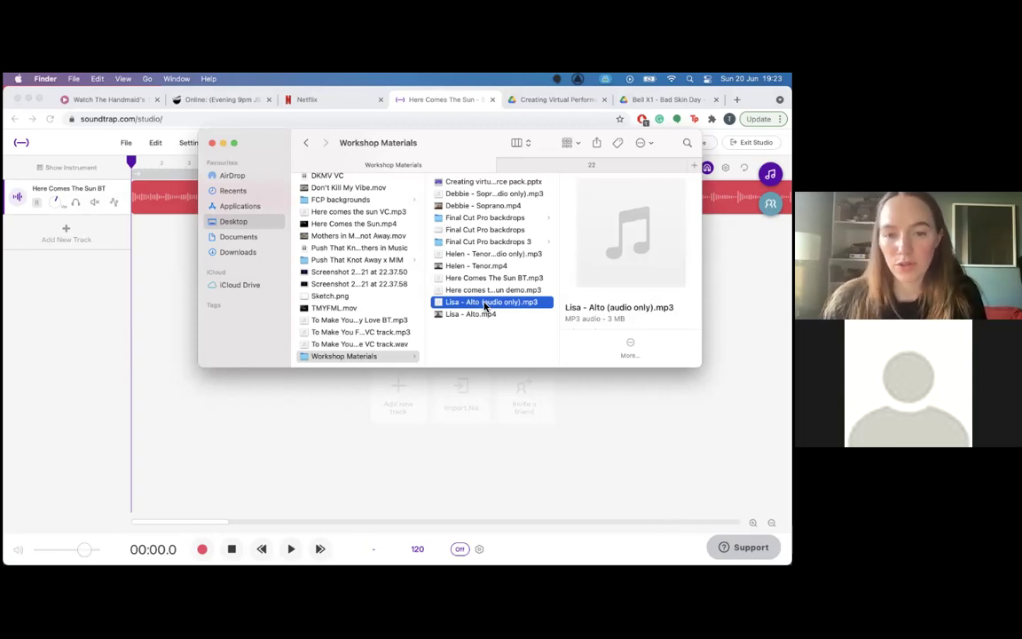
pyautogui.moveTo(485, 306); pyautogui.dragTo(133, 232)
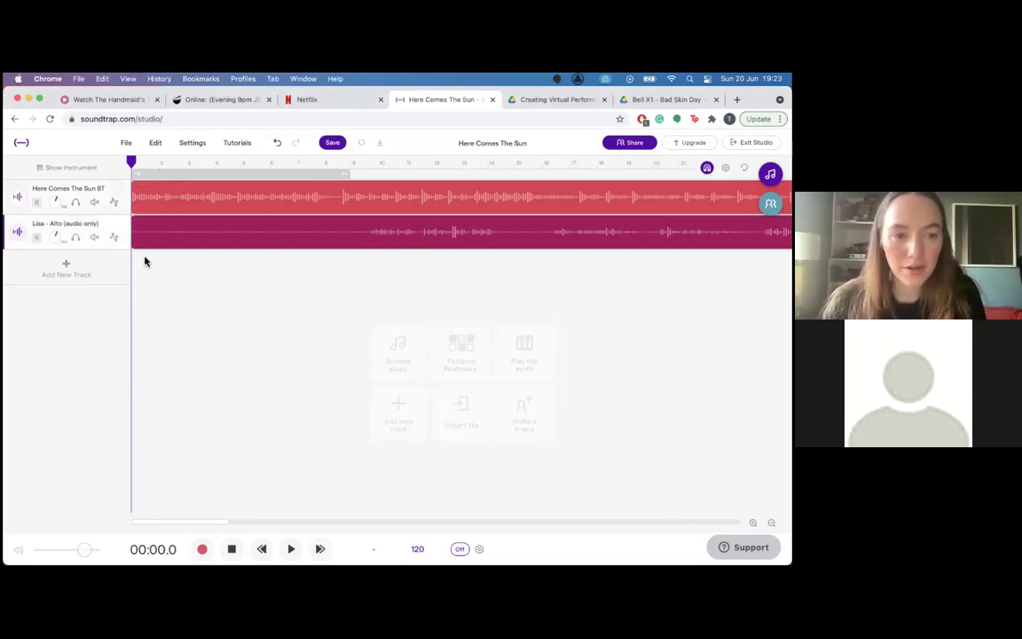
# Play from 15 seconds to listen, stop, and set the playhead back to 00:02.0.
pyautogui.click(325, 163)
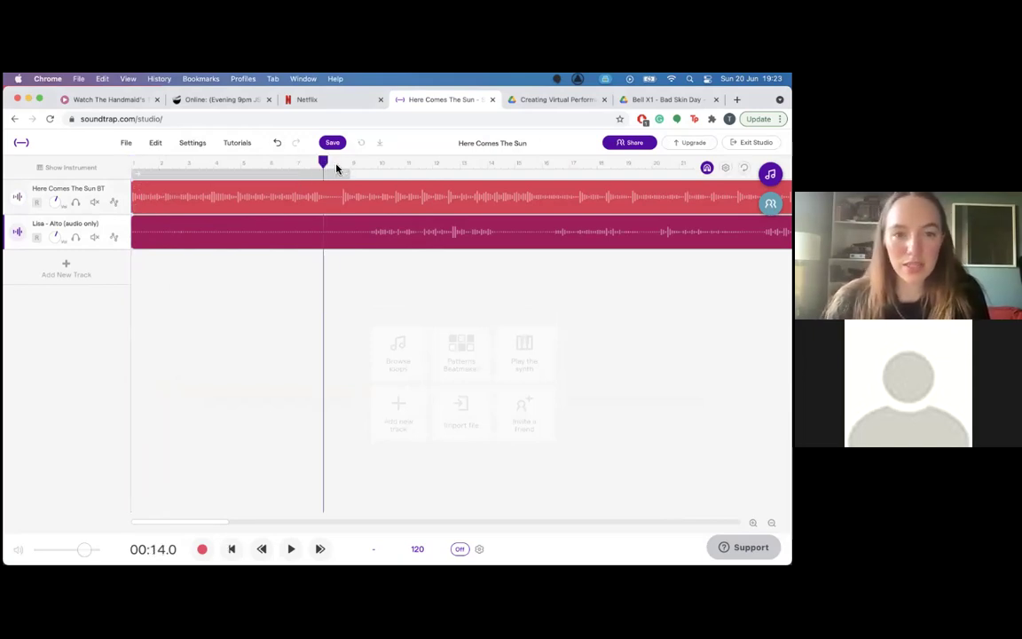
pyautogui.click(337, 163)
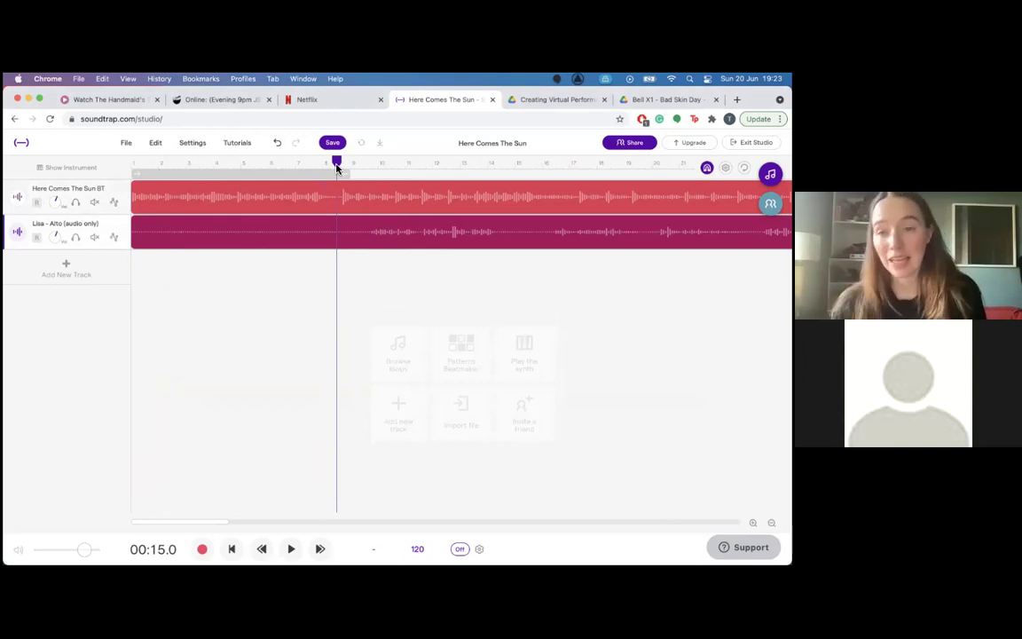
pyautogui.press('space')
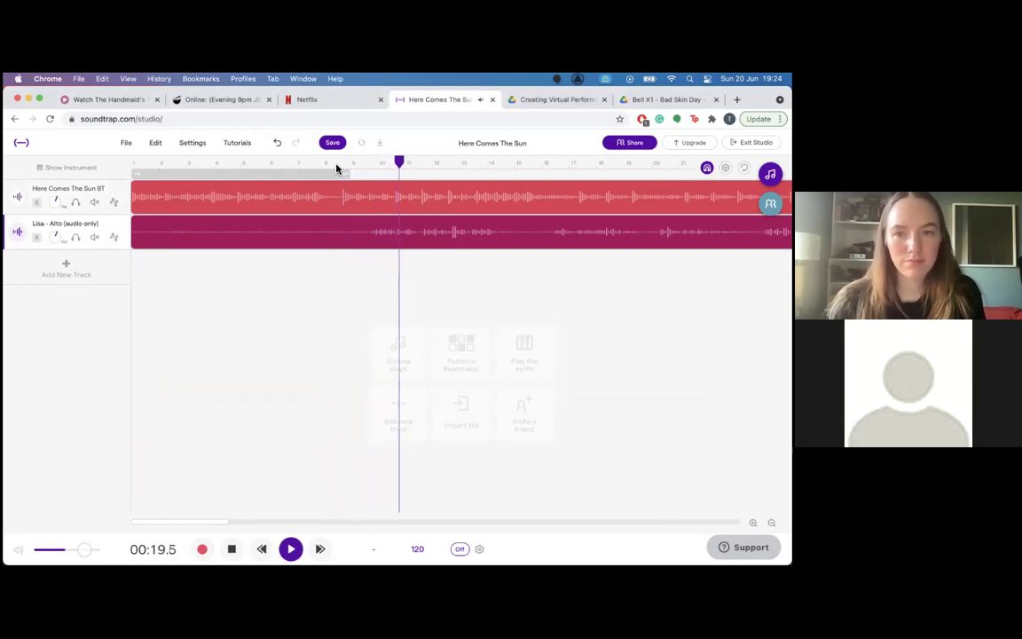
pyautogui.press('space')
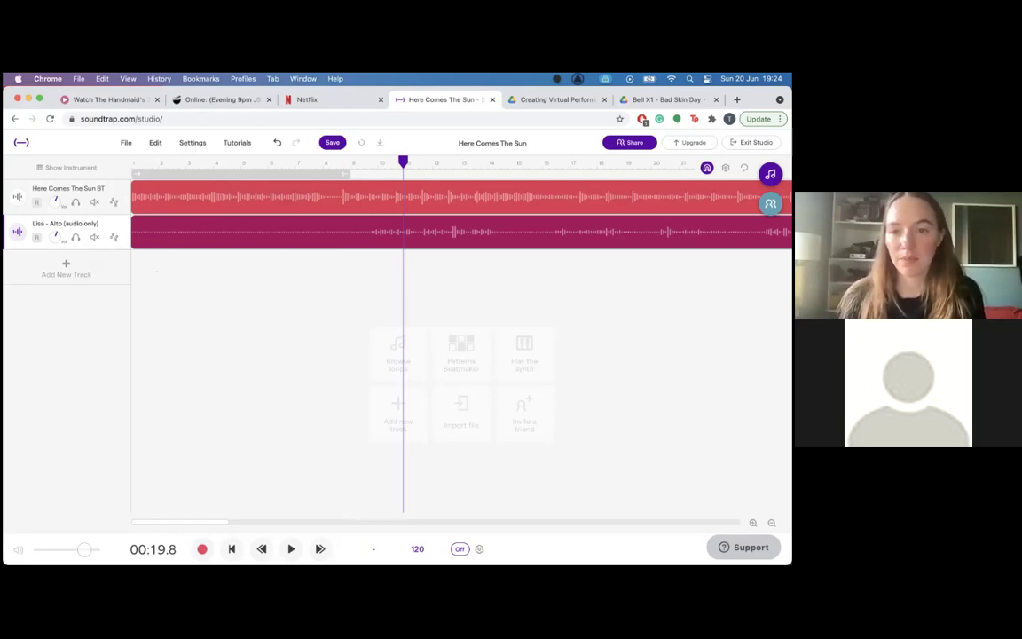
pyautogui.click(161, 300)
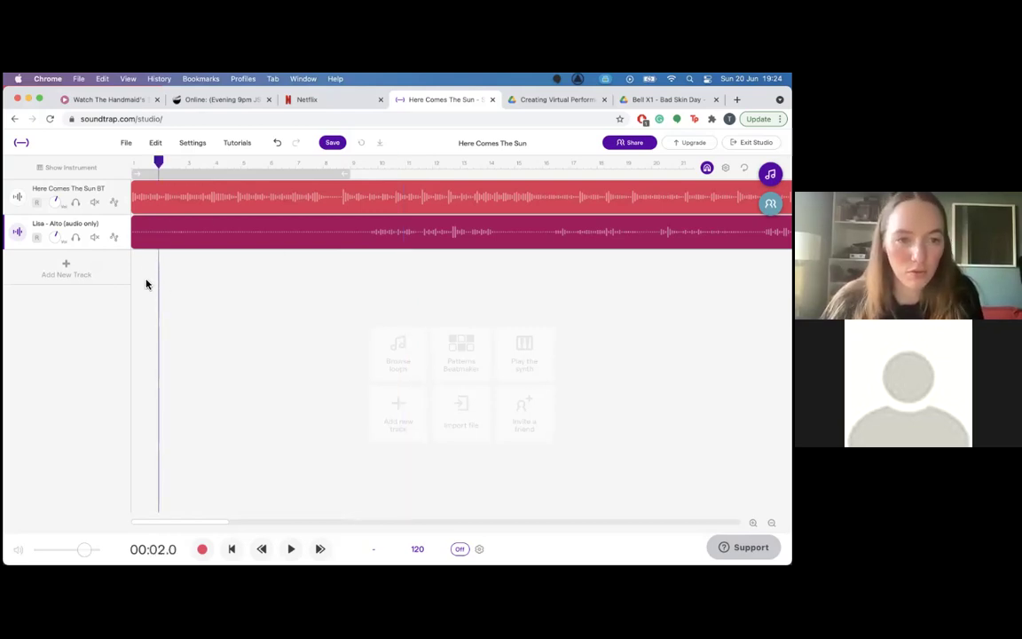
# Try shifting the alto clip later, then return it to its original start.
pyautogui.moveTo(266, 223); pyautogui.dragTo(125, 246)
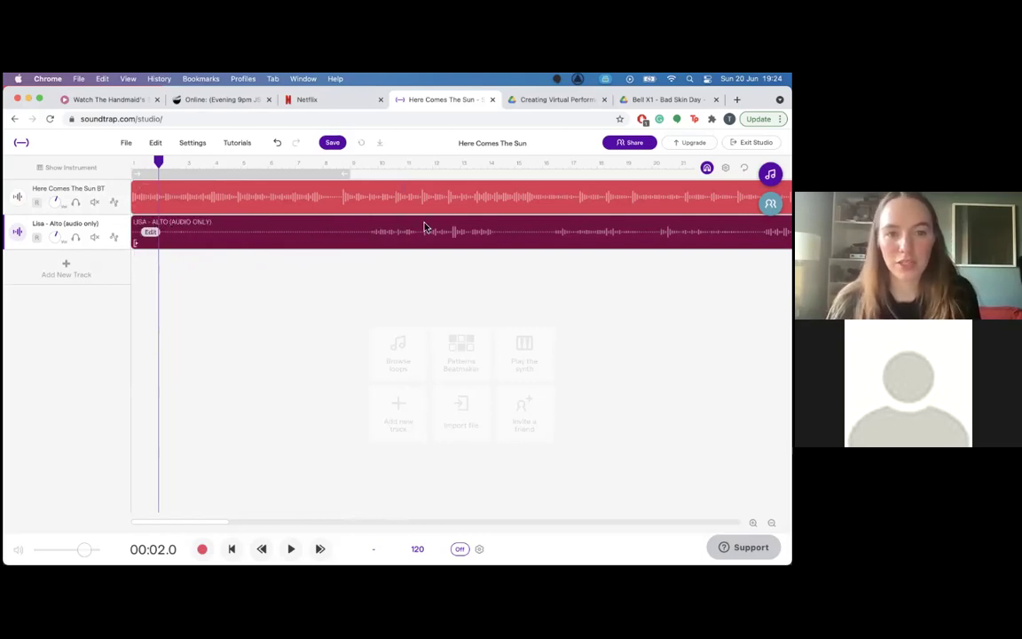
pyautogui.moveTo(137, 246)
pyautogui.mouseDown()
pyautogui.moveTo(224, 243)
pyautogui.moveTo(156, 244)
pyautogui.mouseUp()
pyautogui.click(146, 256)
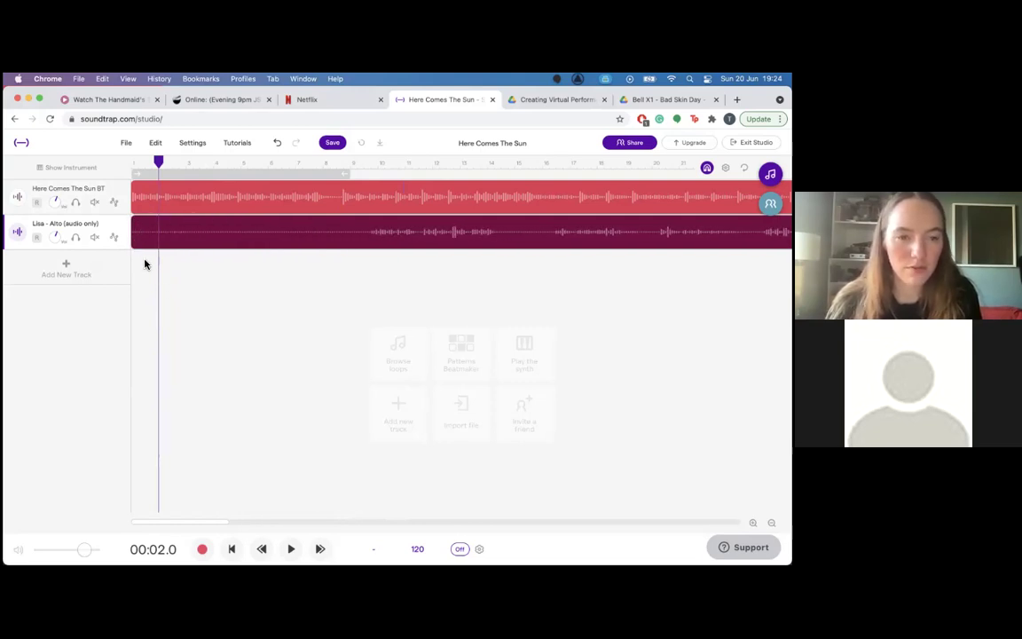
pyautogui.moveTo(141, 242)
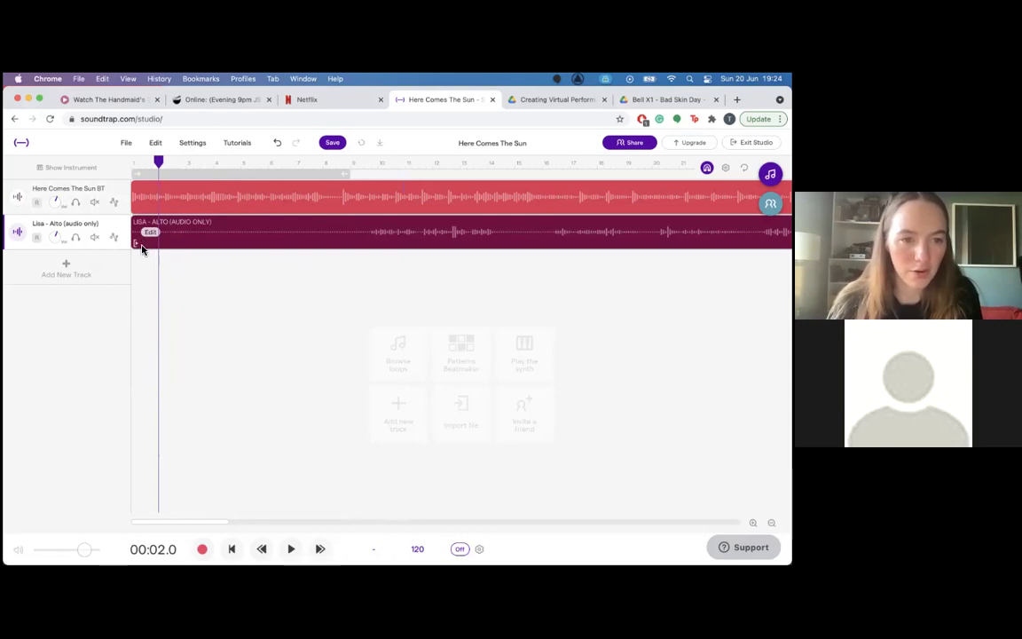
# Trim the quiet start off the alto clip and slide it to align with the backing track.
pyautogui.moveTo(135, 244); pyautogui.dragTo(282, 245)
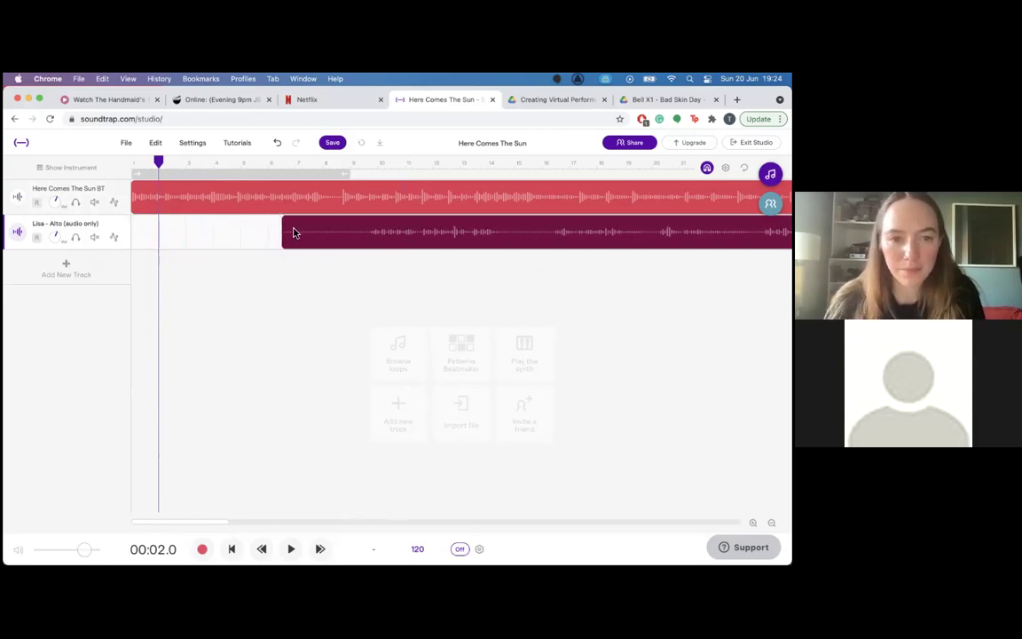
pyautogui.moveTo(337, 227); pyautogui.dragTo(314, 235)
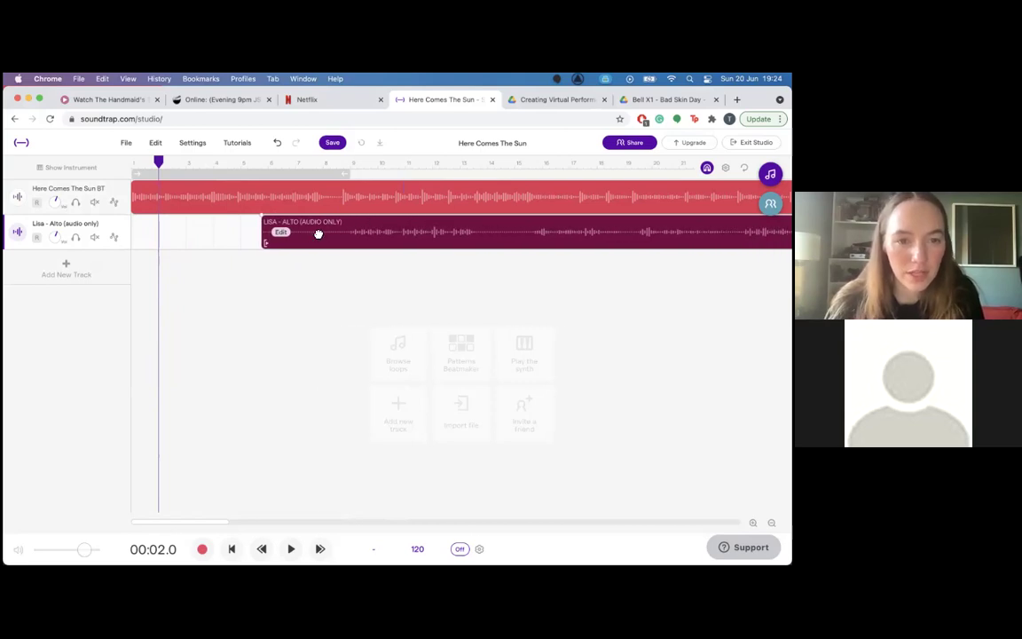
pyautogui.scroll(3, 315, 233)
pyautogui.scroll(2, 315, 233)
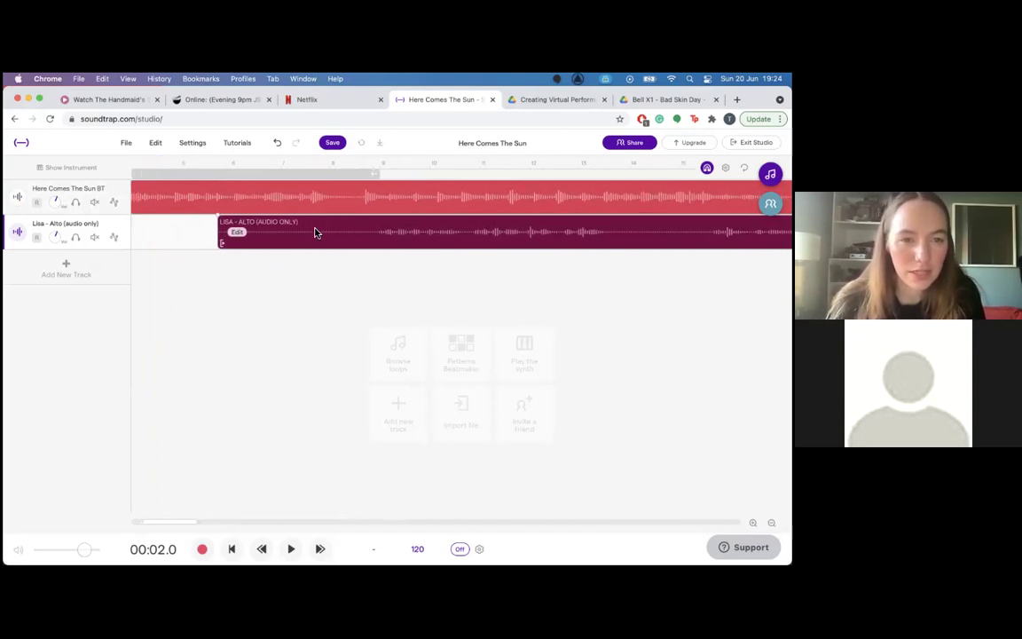
pyautogui.moveTo(304, 228); pyautogui.dragTo(370, 230)
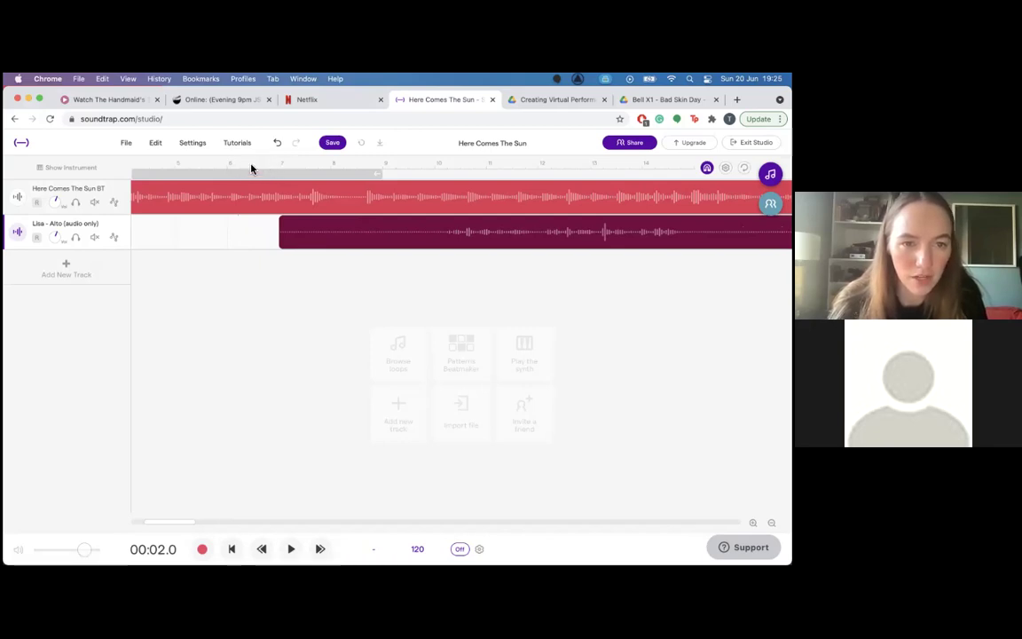
pyautogui.moveTo(319, 228); pyautogui.dragTo(242, 236)
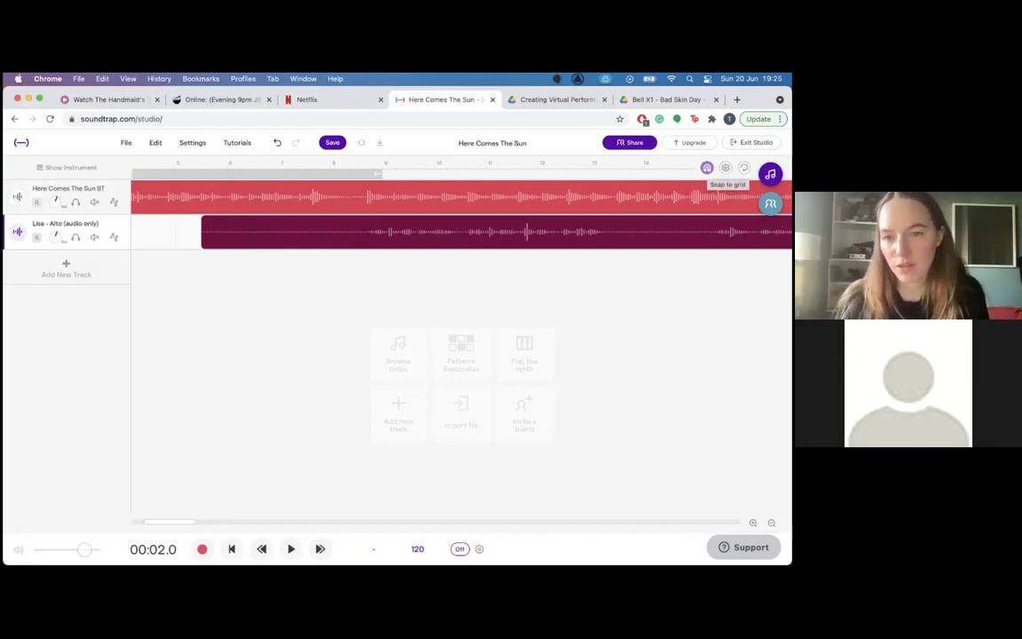
pyautogui.moveTo(285, 224)
pyautogui.mouseDown()
pyautogui.moveTo(369, 226)
pyautogui.moveTo(232, 231)
pyautogui.moveTo(285, 229)
pyautogui.mouseUp()
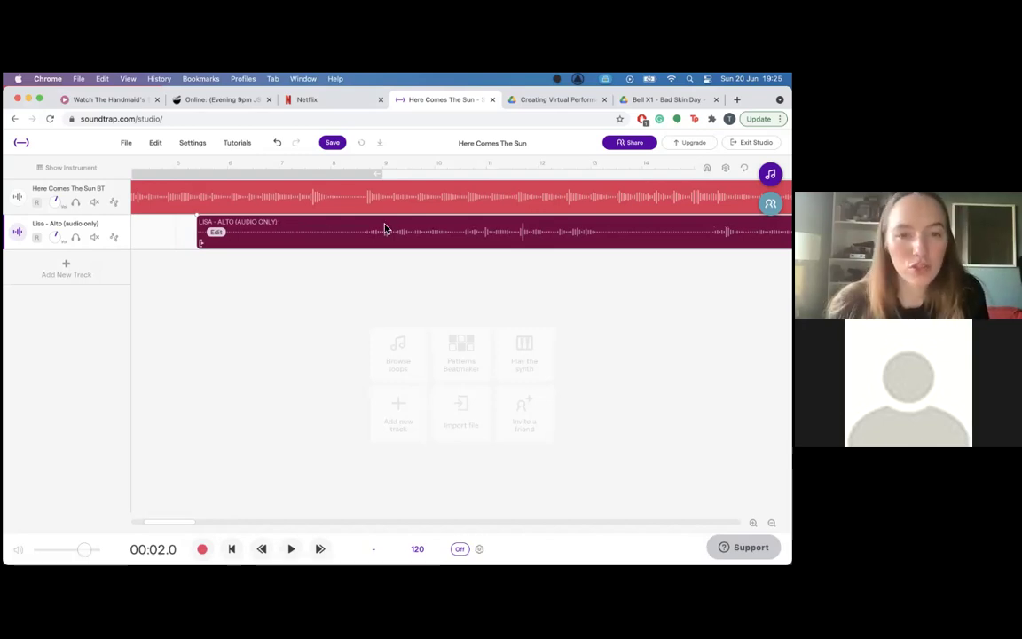
pyautogui.moveTo(369, 225); pyautogui.dragTo(388, 226)
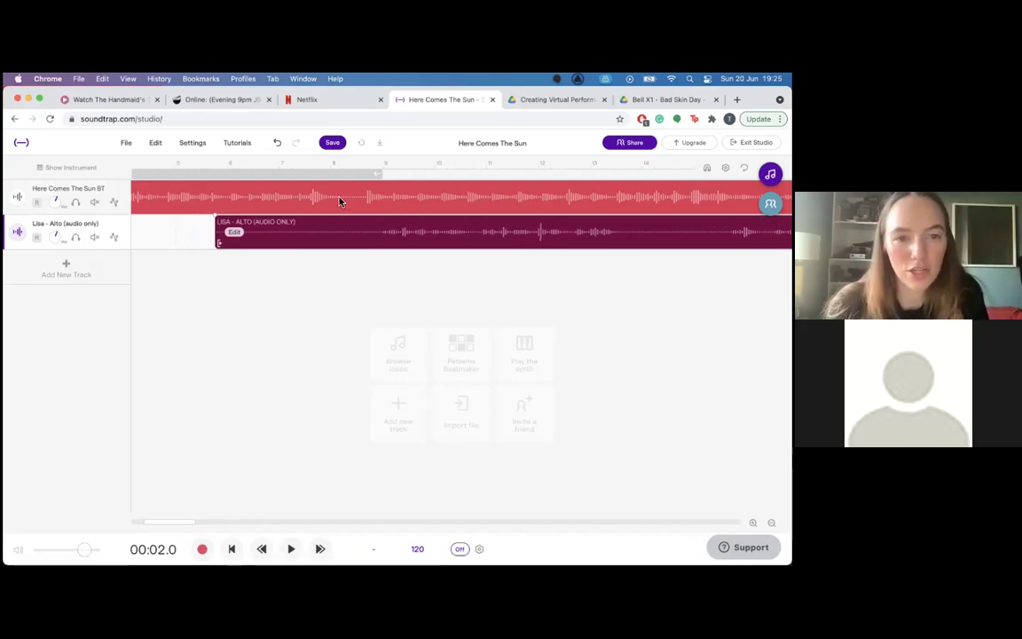
# Play back from around 13–14.6 seconds to check the alto alignment.
pyautogui.click(303, 169)
pyautogui.press('space')
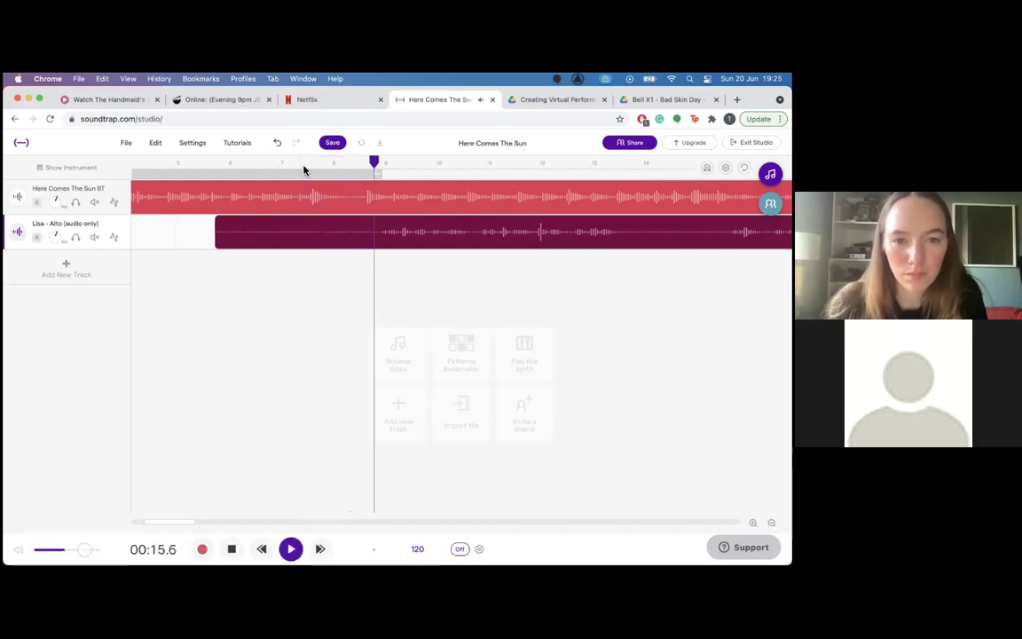
pyautogui.press('space')
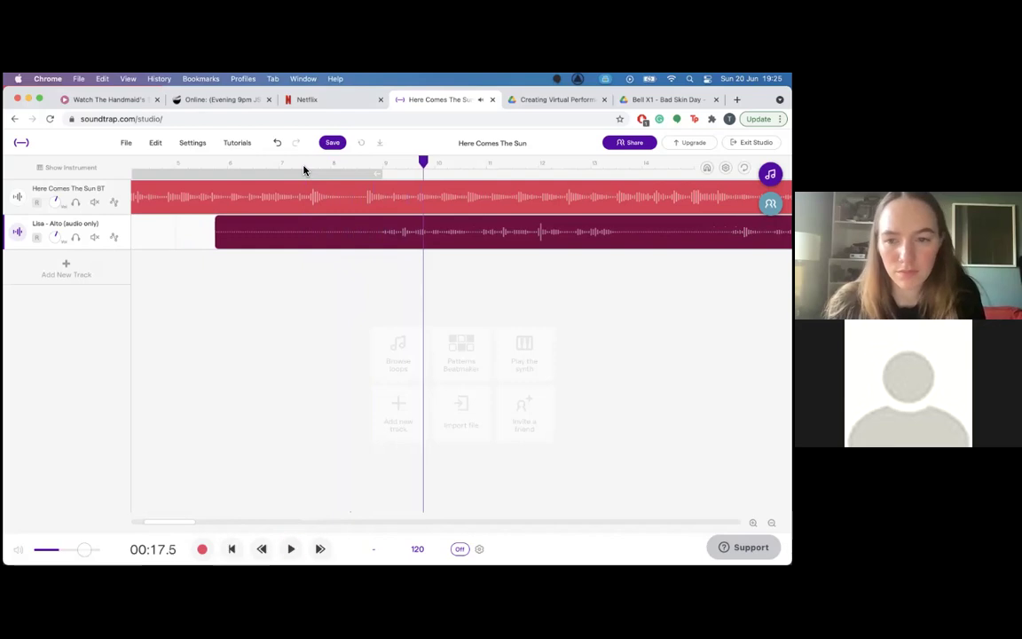
pyautogui.moveTo(401, 229)
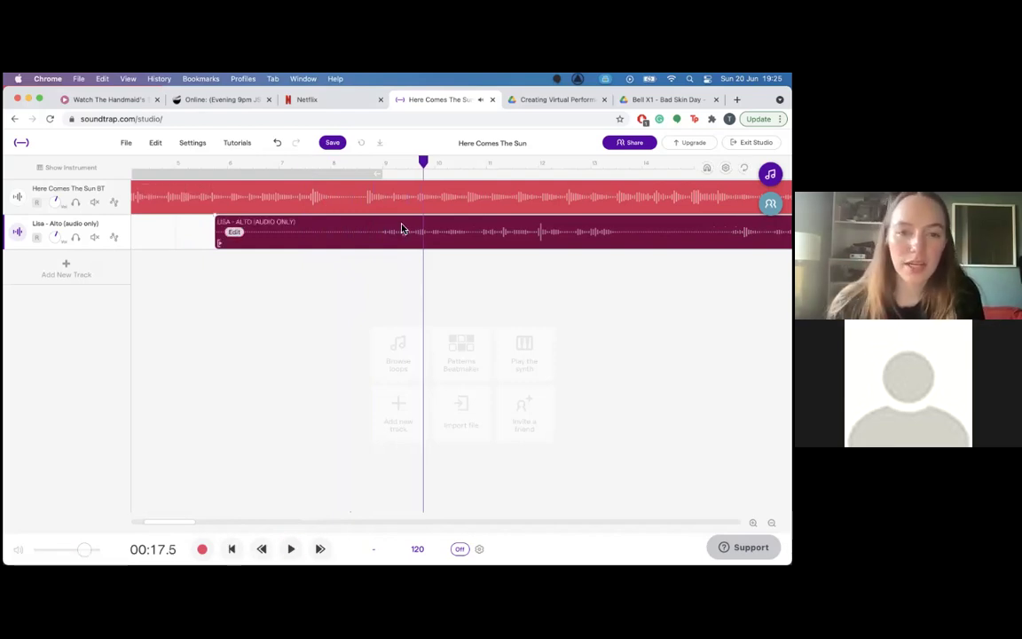
pyautogui.scroll(2, 402, 229)
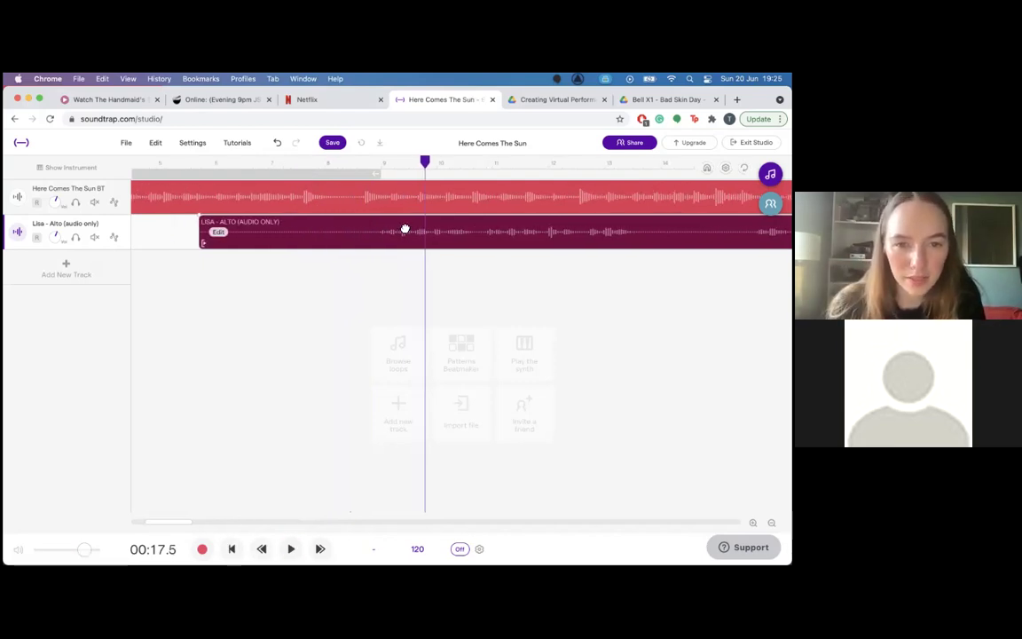
pyautogui.click(321, 163)
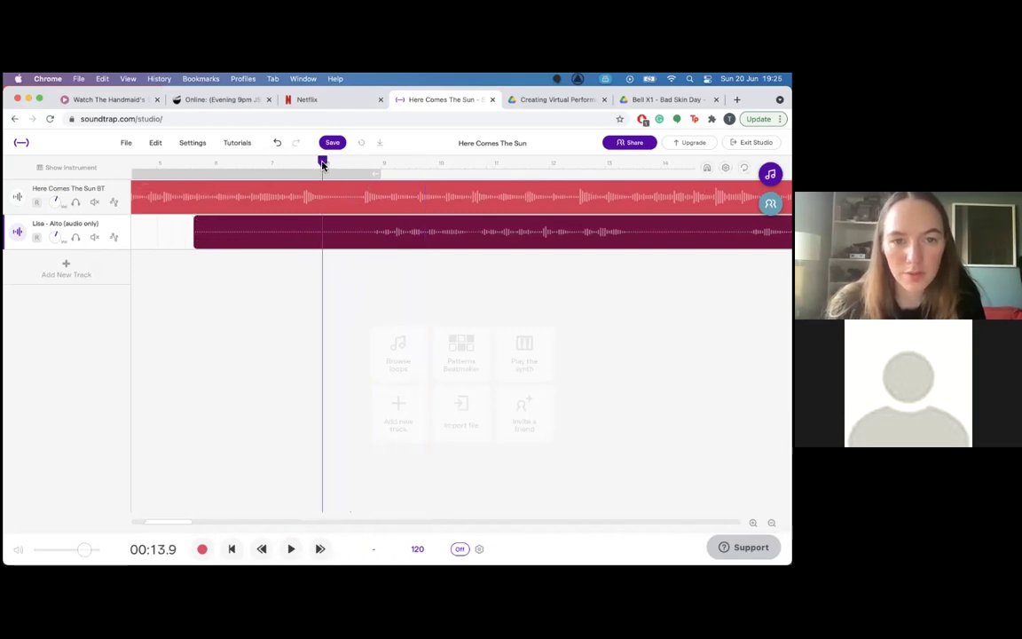
pyautogui.press('space')
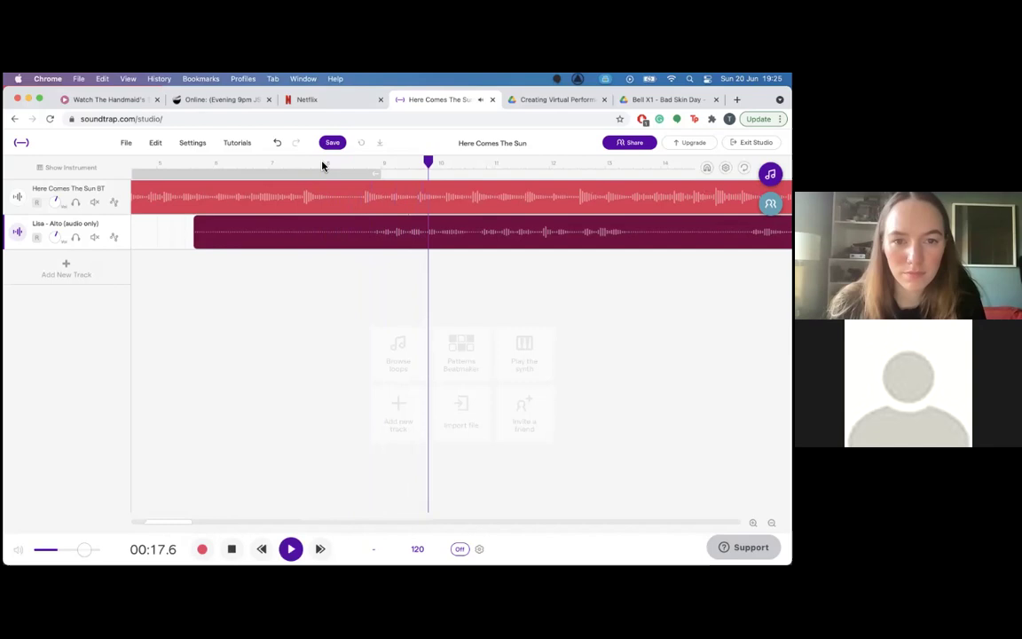
pyautogui.press('space')
pyautogui.moveTo(374, 222)
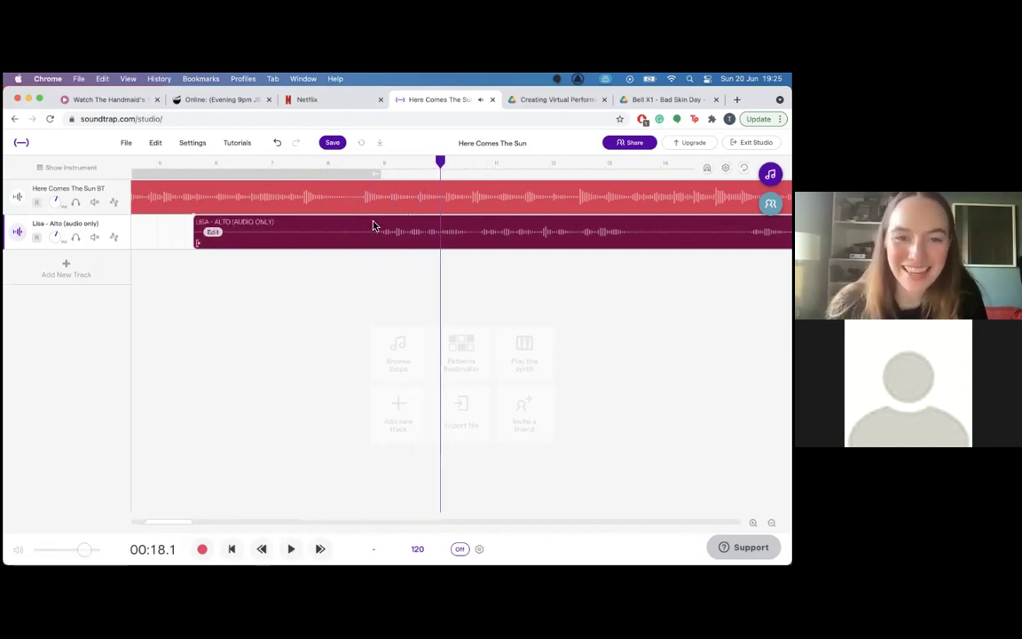
pyautogui.click(345, 167)
pyautogui.press('space')
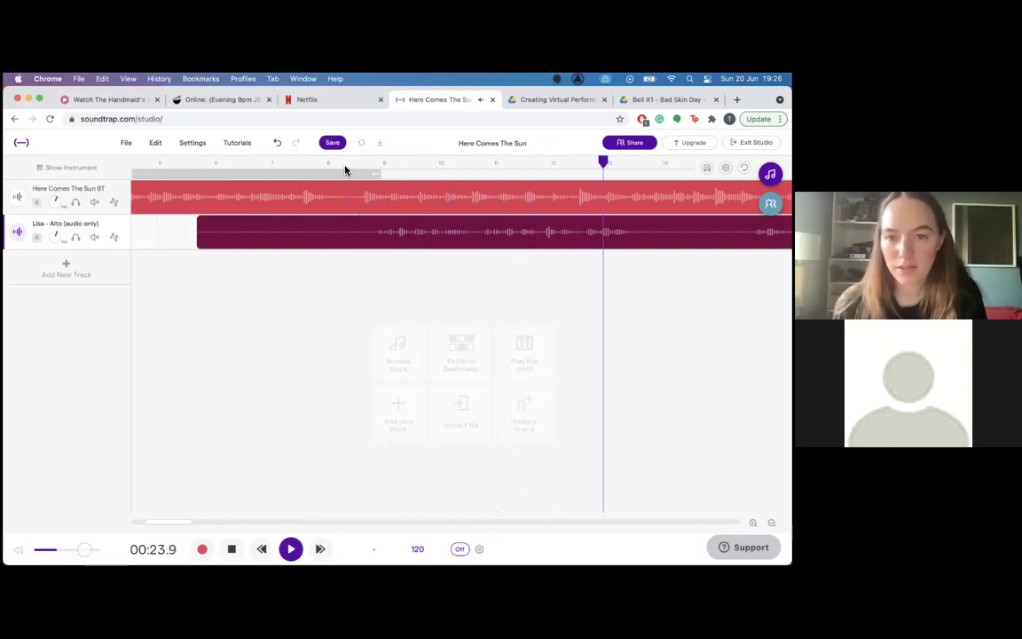
# Stop playback at 00:25.5, zoom the timeline out, and bring up Workshop Materials in Finder.
pyautogui.press('space')
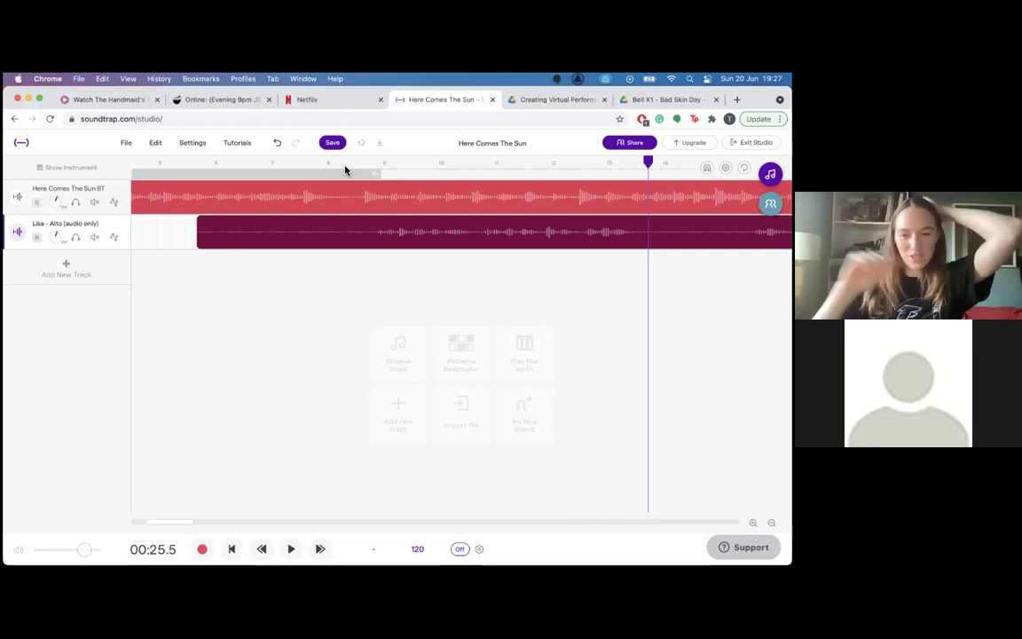
pyautogui.moveTo(408, 235)
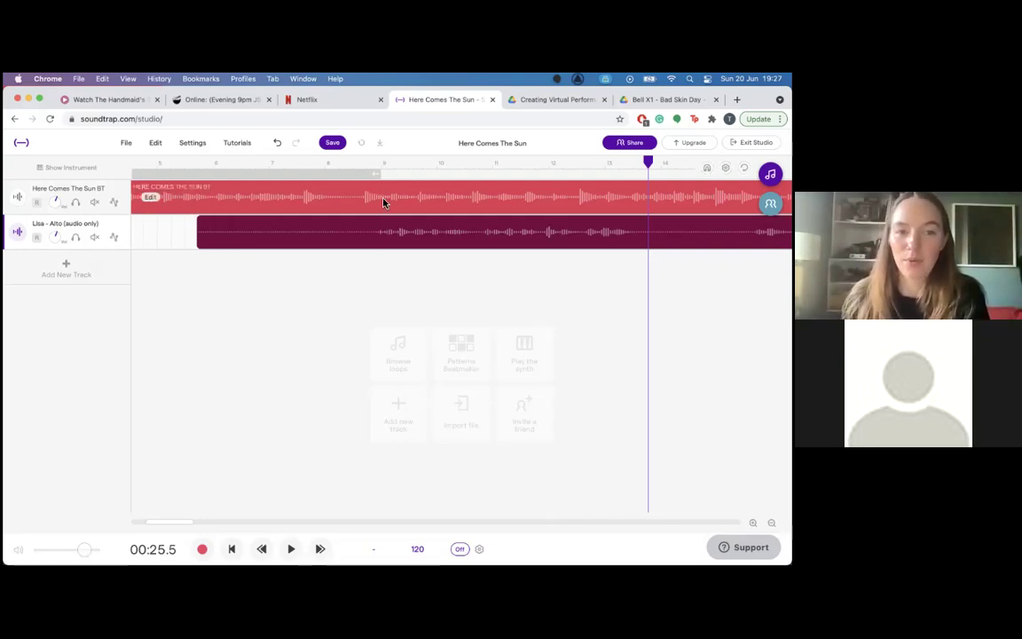
pyautogui.moveTo(372, 232)
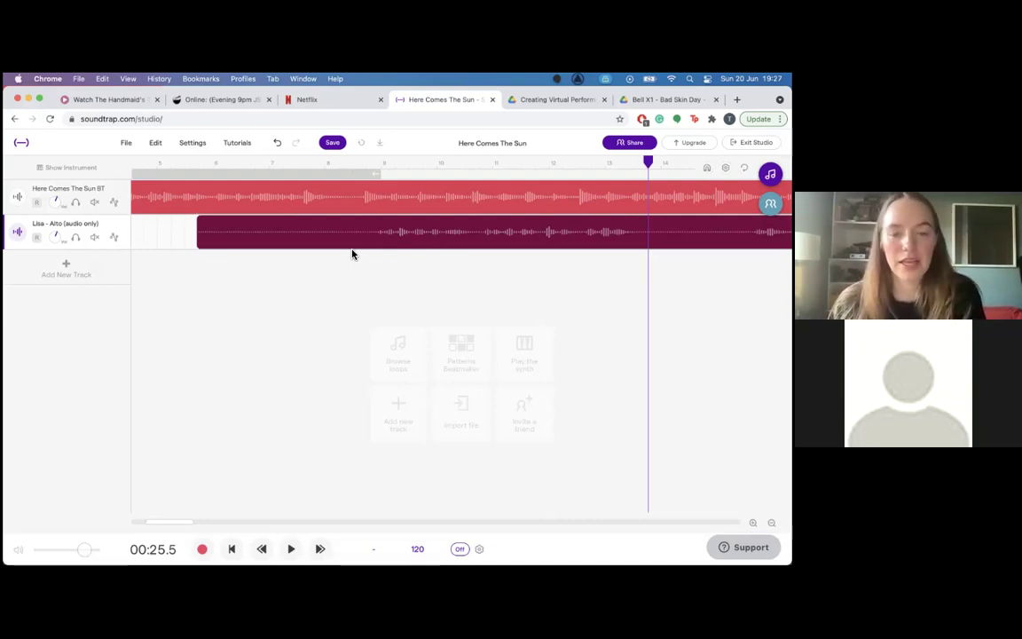
pyautogui.hscroll(-2, 329, 278)
pyautogui.hscroll(-3, 329, 278)
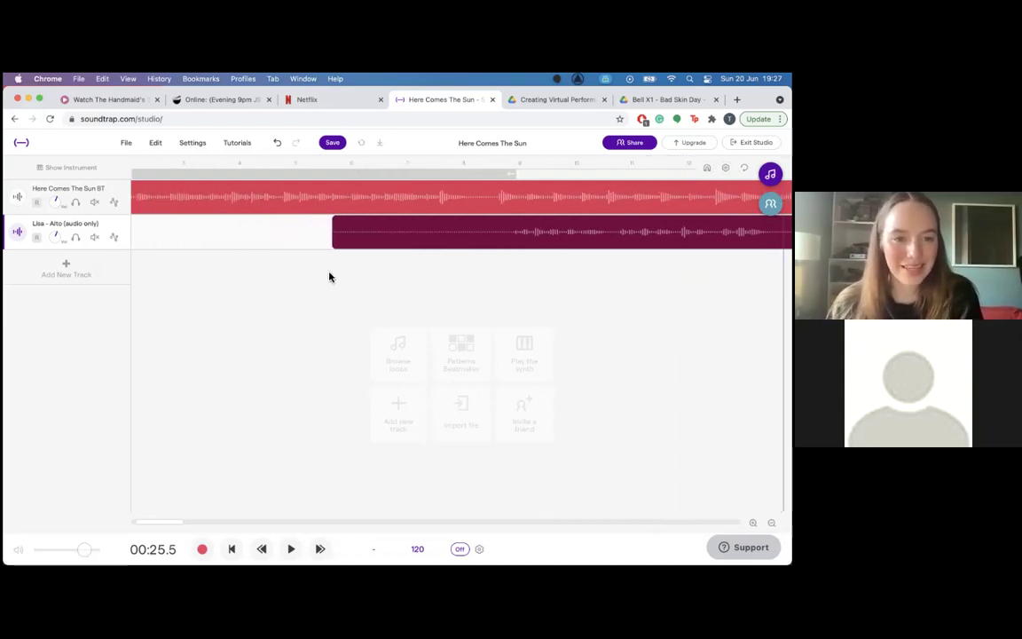
pyautogui.scroll(-2, 325, 277)
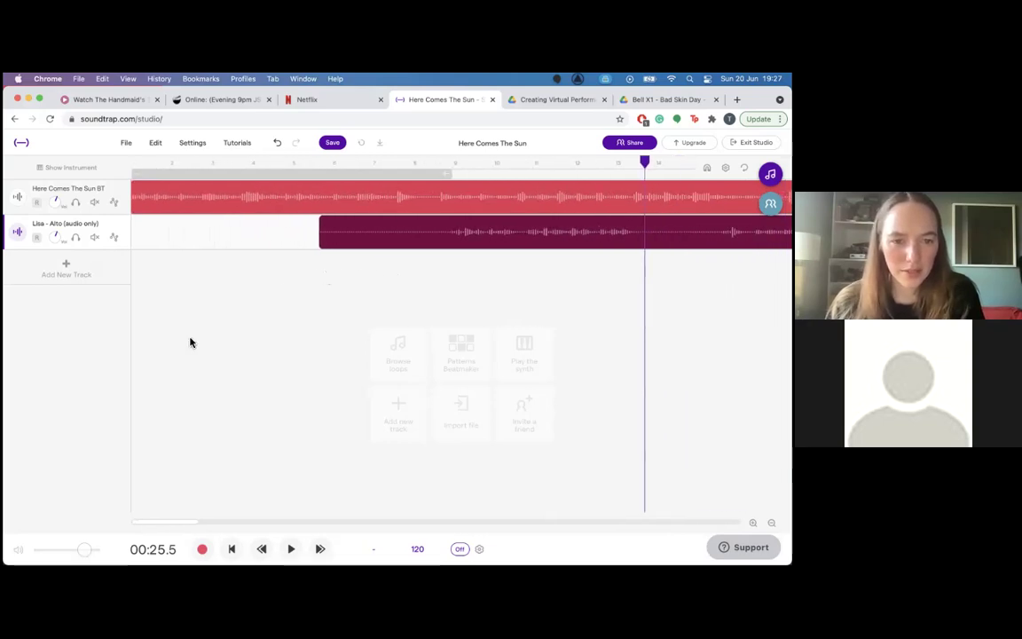
pyautogui.click(173, 539)
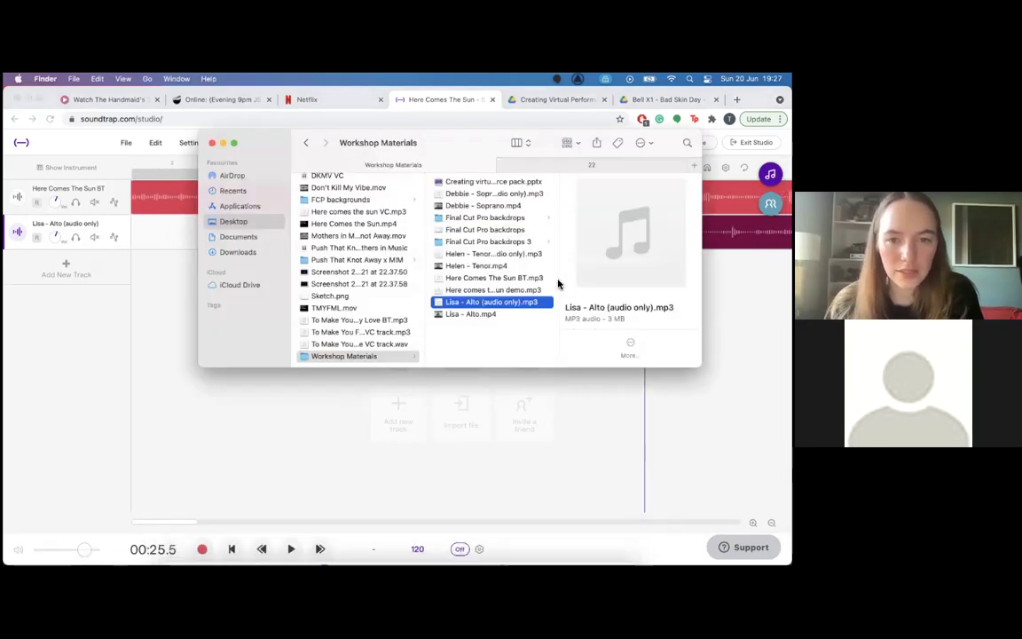
# Preview the tenor video, then drag the tenor (audio only) MP3 in as a third track.
pyautogui.click(480, 267)
pyautogui.press('space')
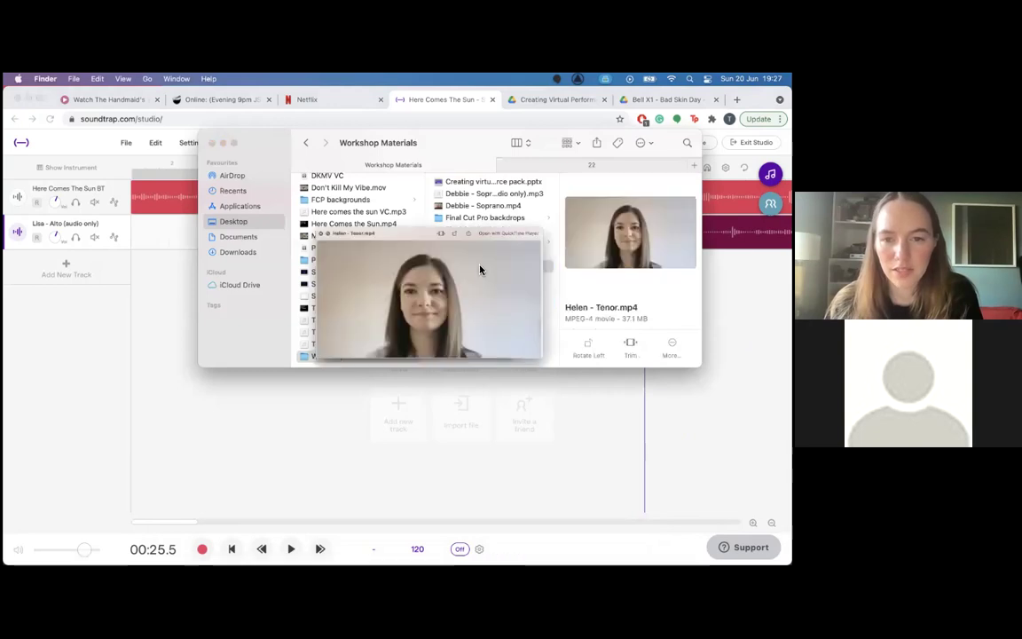
pyautogui.press('space')
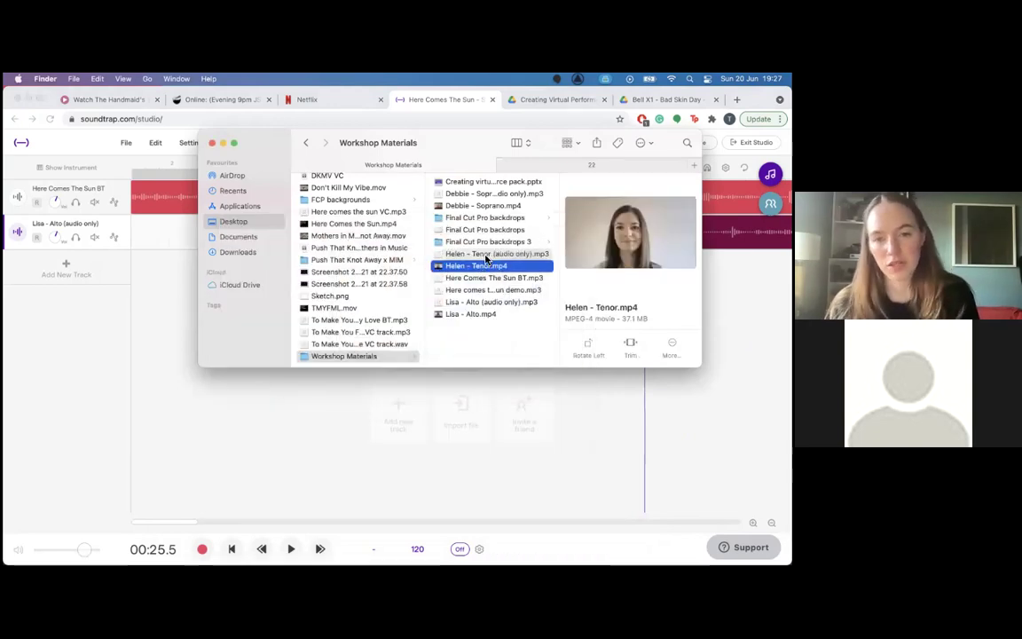
pyautogui.moveTo(486, 259); pyautogui.dragTo(128, 269)
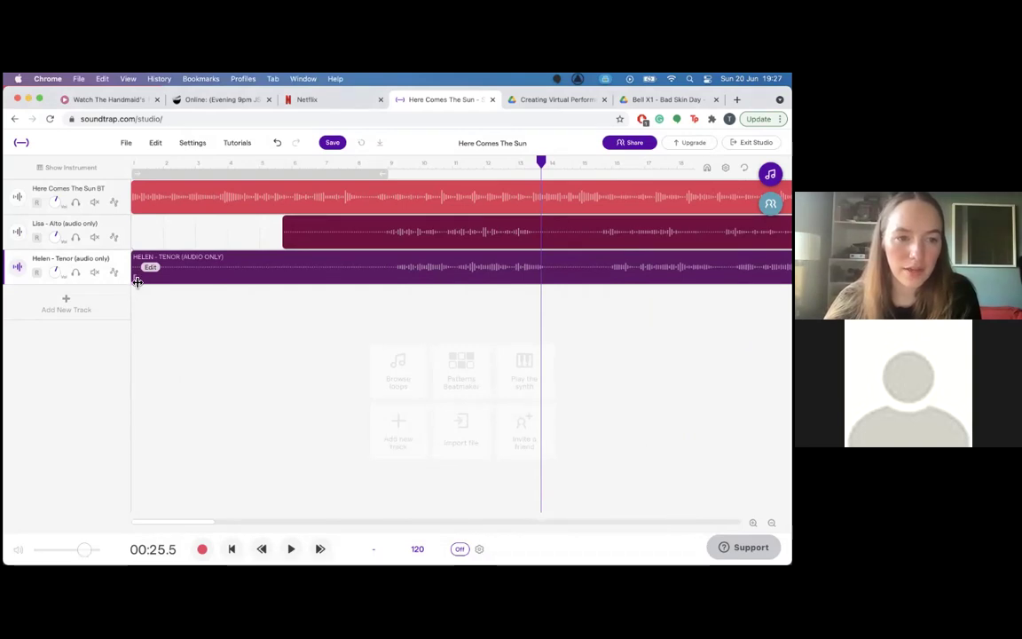
# Trim the tenor clip's silent start, slide it just ahead of the alto, and play it back.
pyautogui.moveTo(136, 280); pyautogui.dragTo(280, 285)
pyautogui.scroll(3, 408, 280)
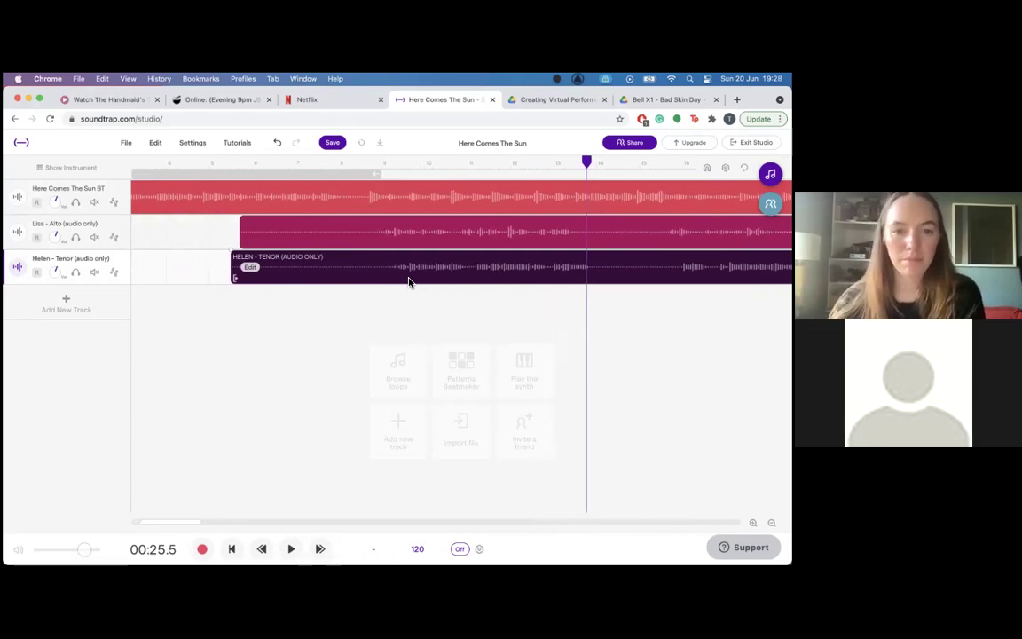
pyautogui.scroll(2, 408, 282)
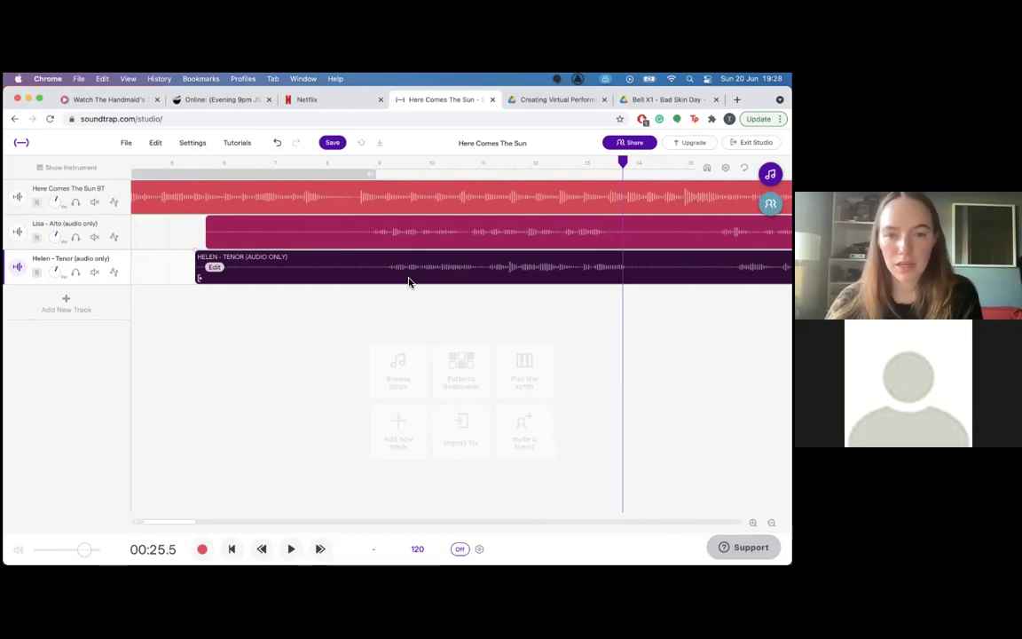
pyautogui.moveTo(424, 260); pyautogui.dragTo(410, 263)
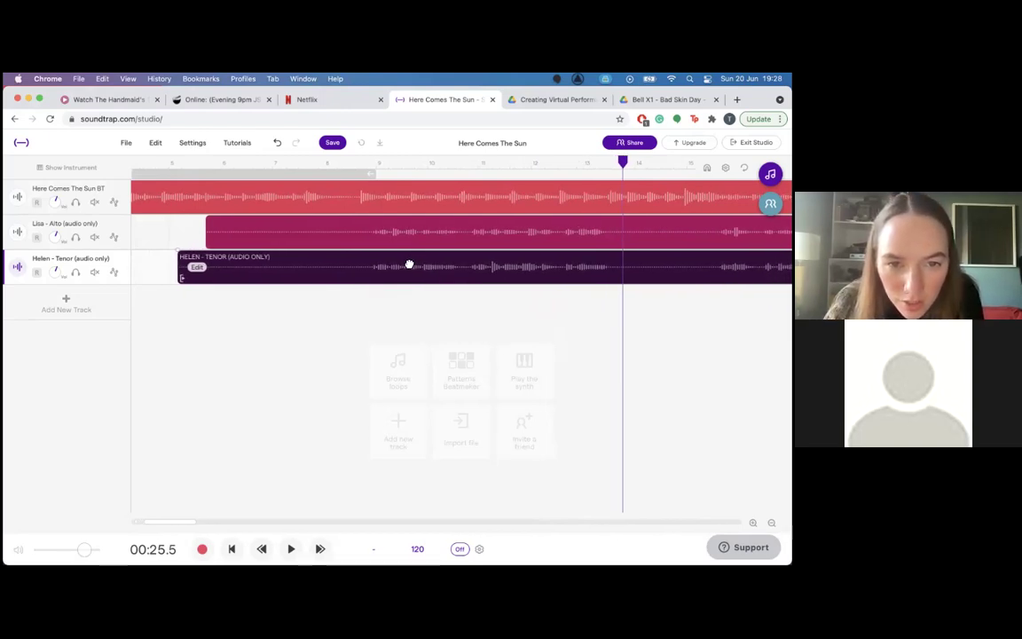
pyautogui.click(346, 163)
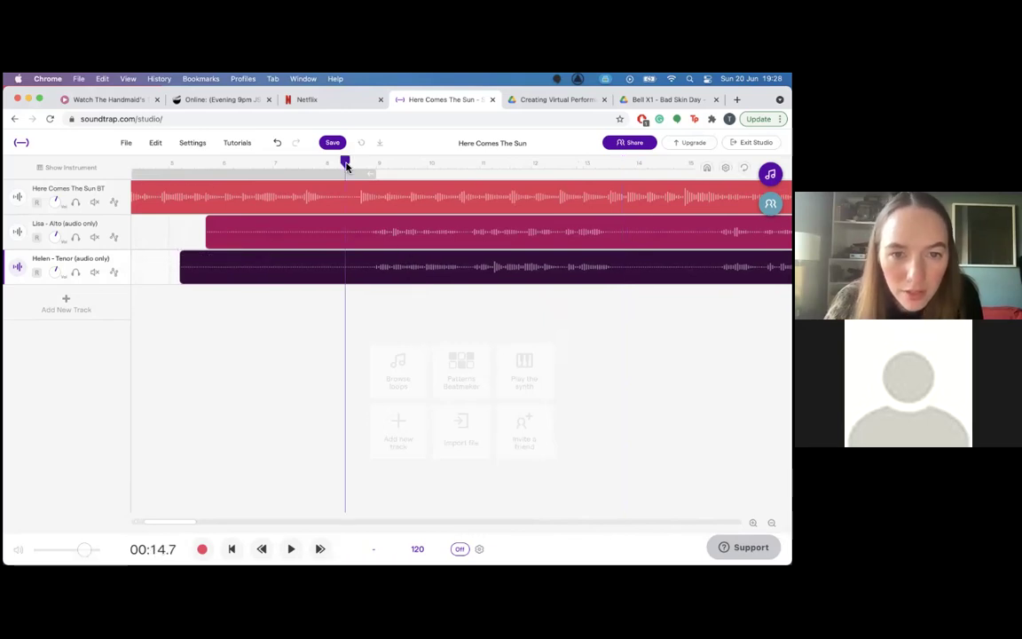
pyautogui.press('space')
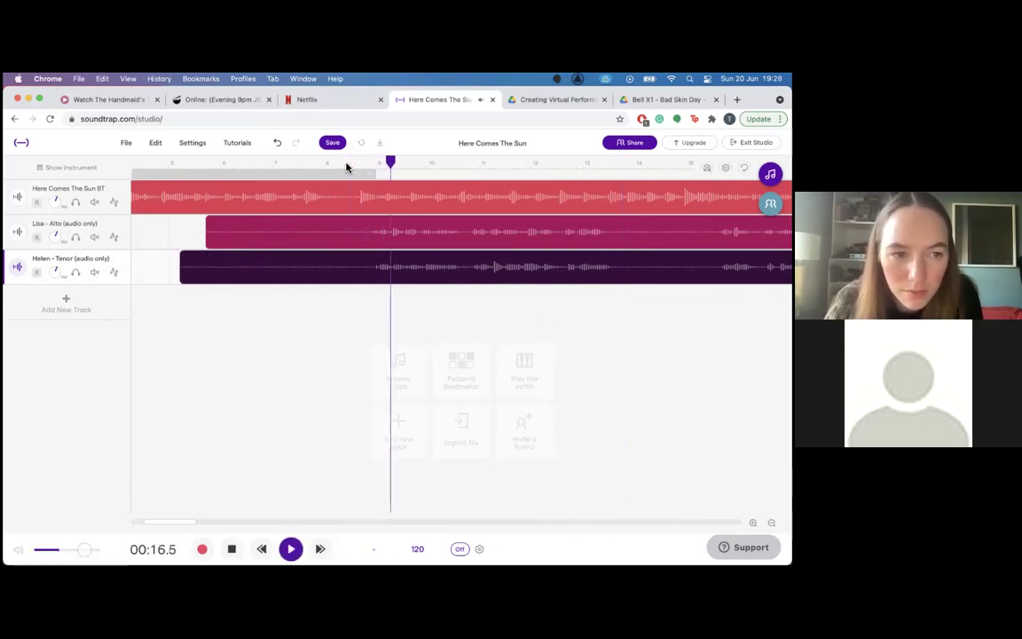
pyautogui.press('space')
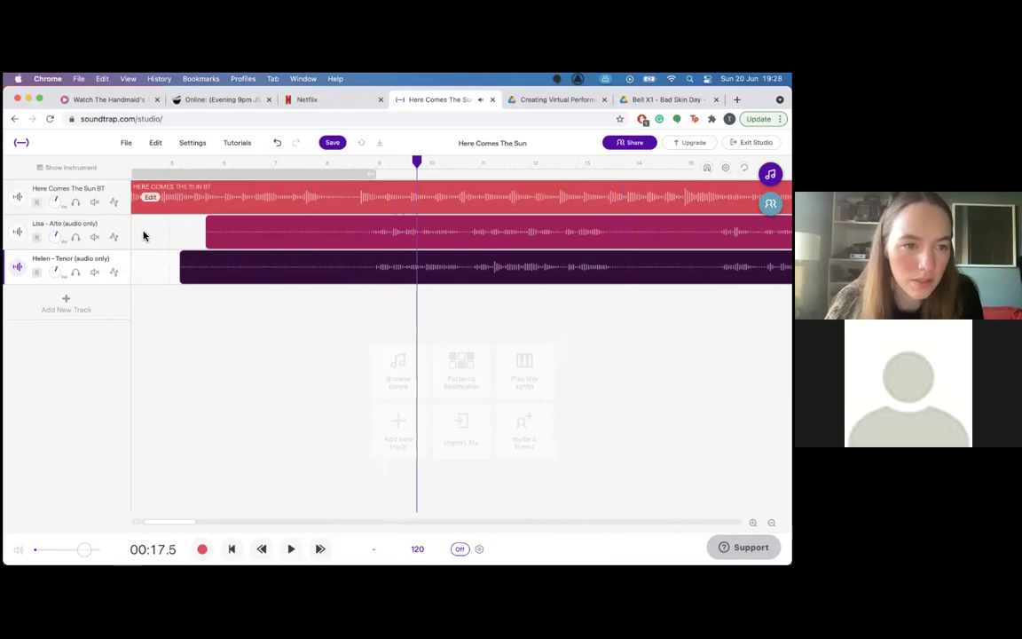
pyautogui.click(95, 238)
pyautogui.click(95, 238)
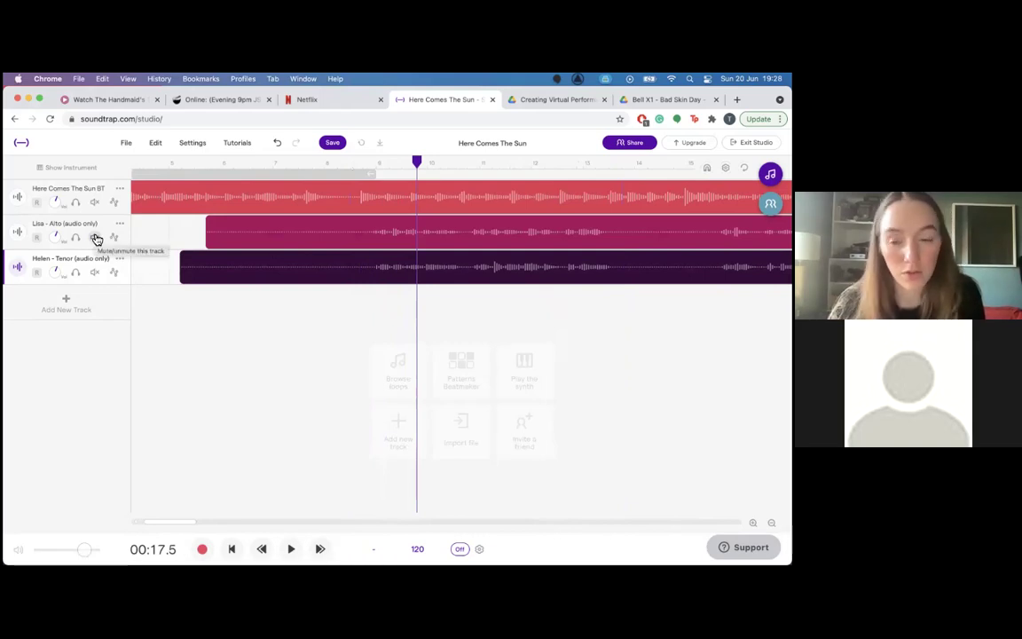
pyautogui.click(96, 239)
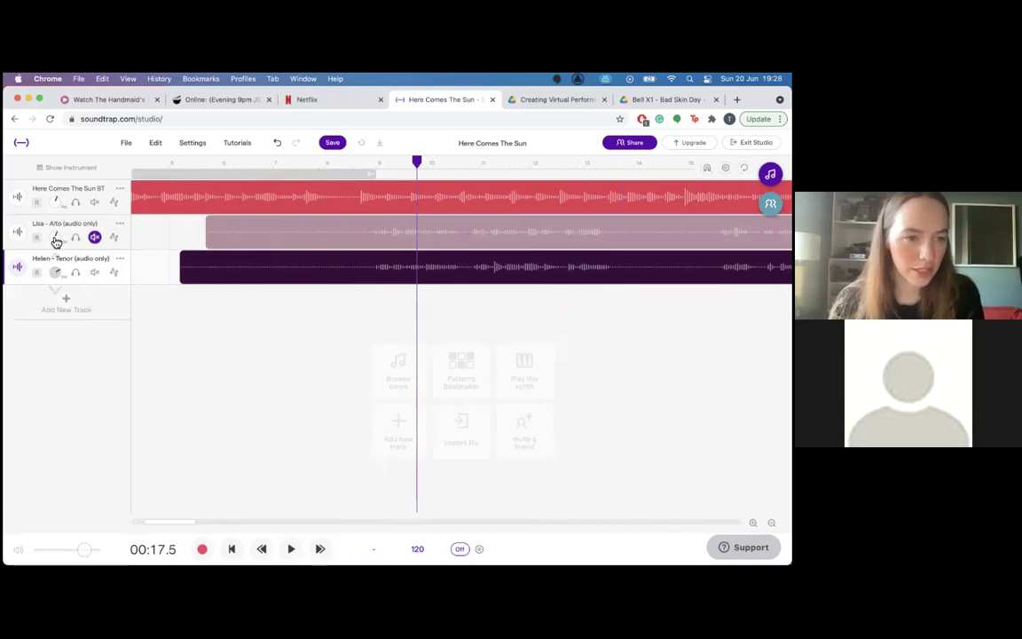
pyautogui.click(326, 164)
pyautogui.press('space')
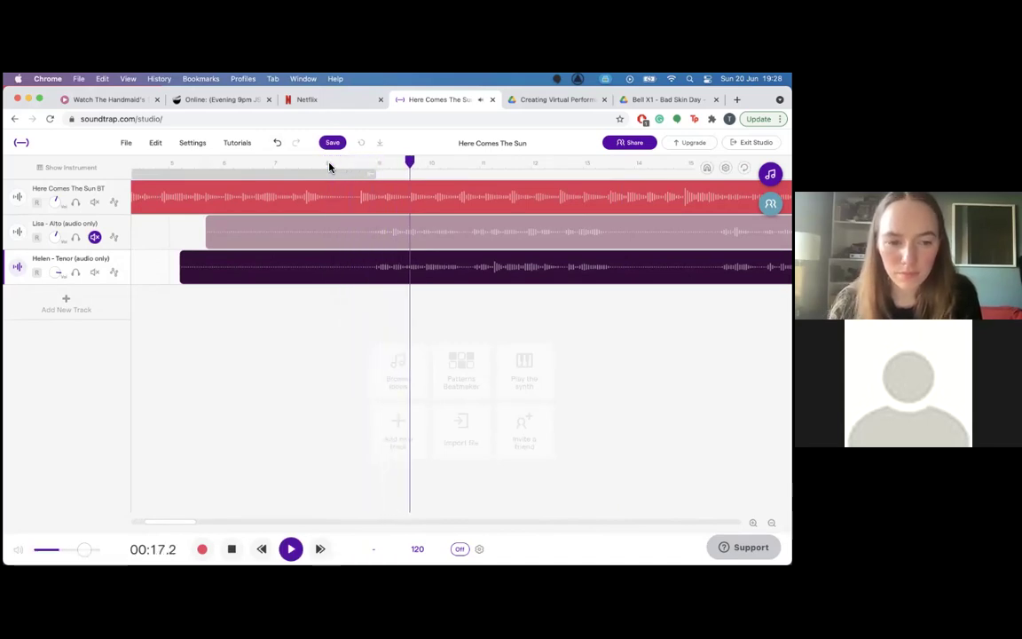
pyautogui.press('space')
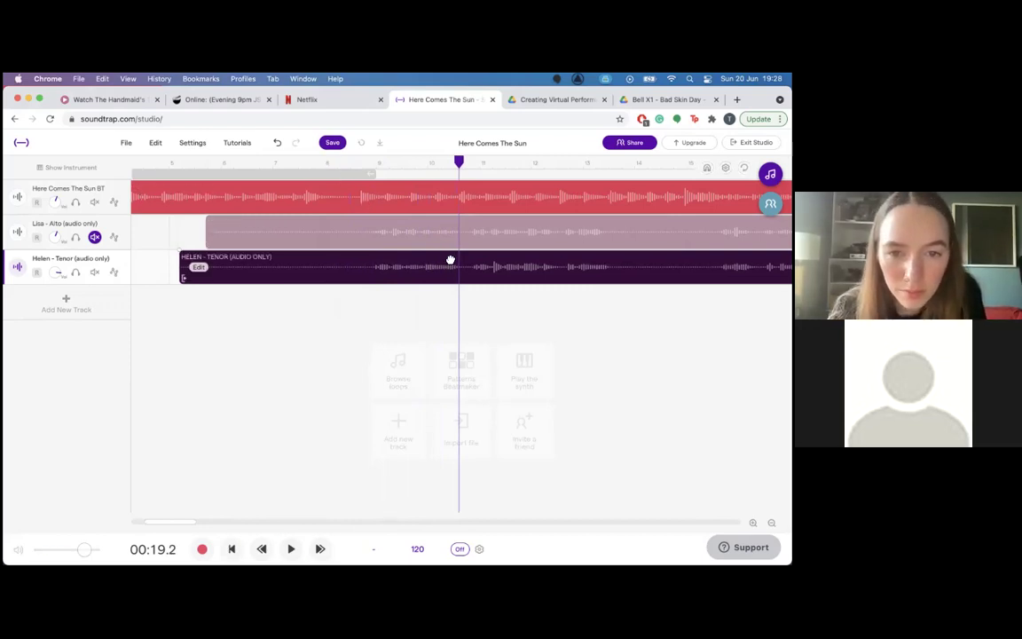
pyautogui.click(337, 163)
pyautogui.press('space')
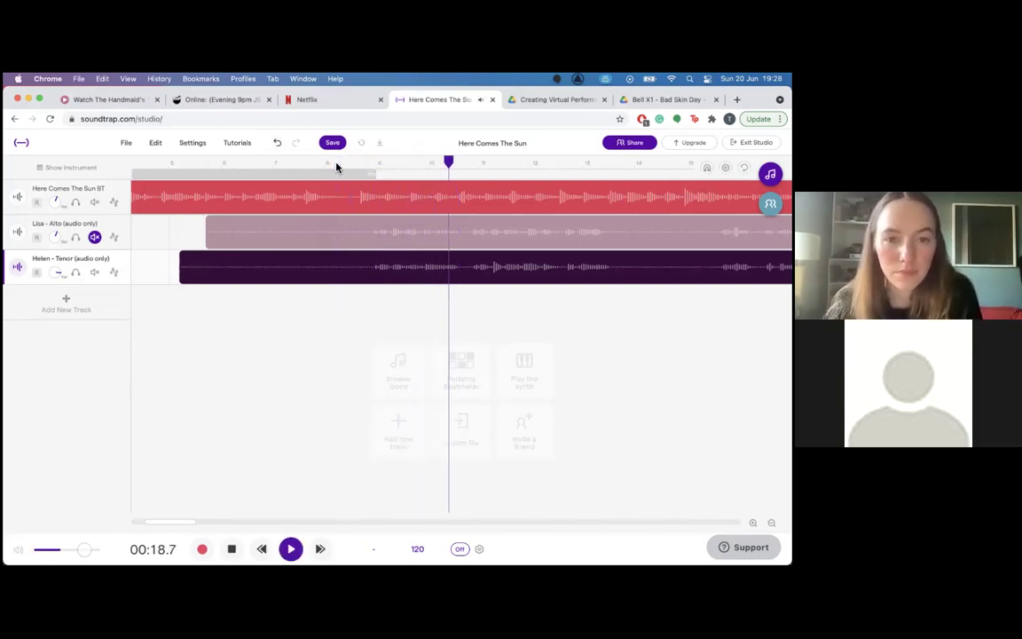
pyautogui.press('space')
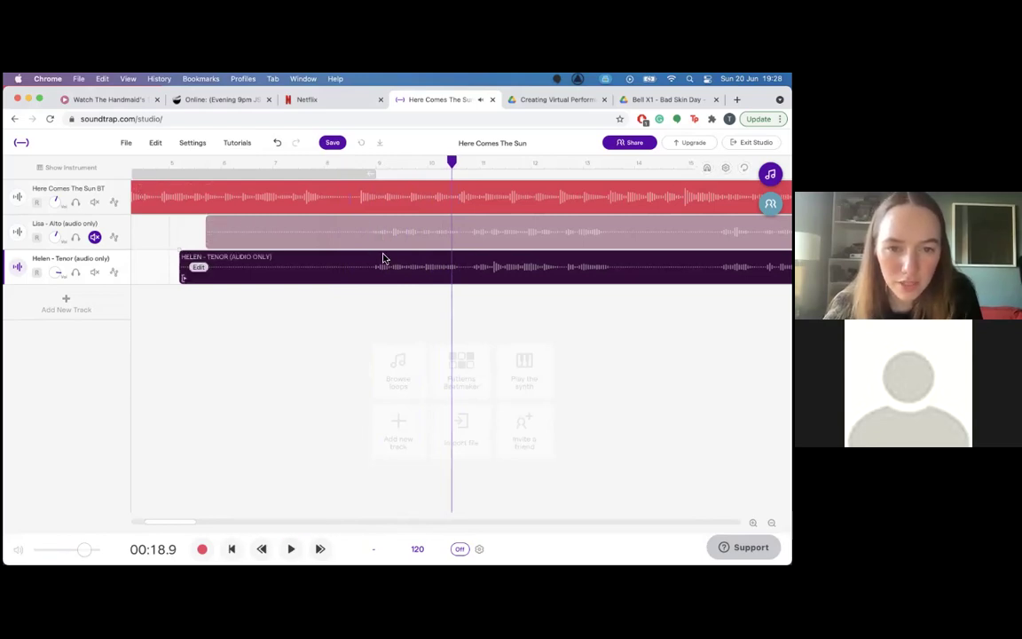
pyautogui.click(352, 163)
pyautogui.press('space')
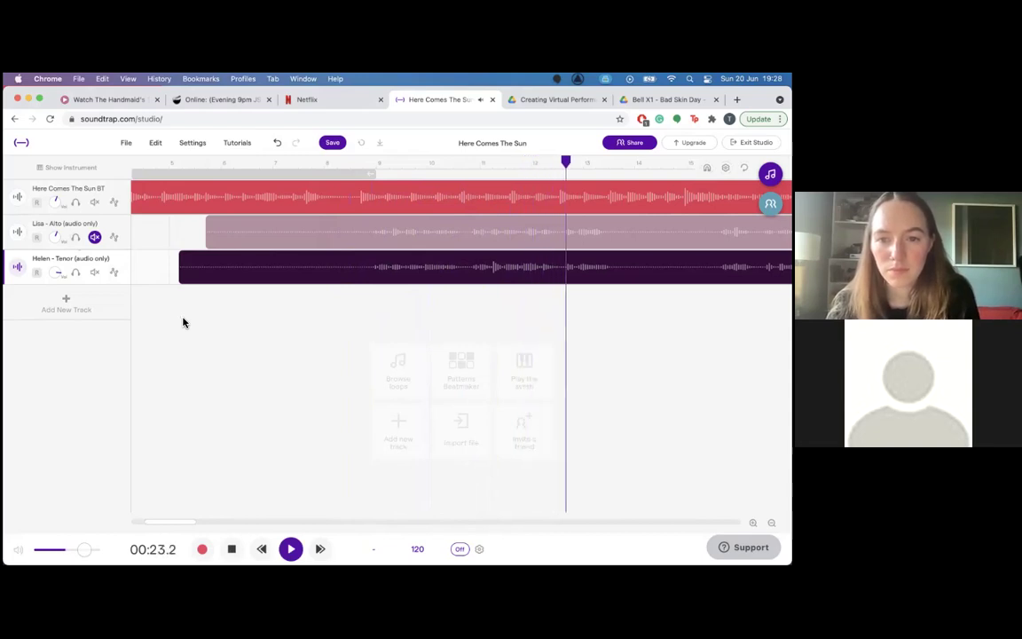
pyautogui.press('space')
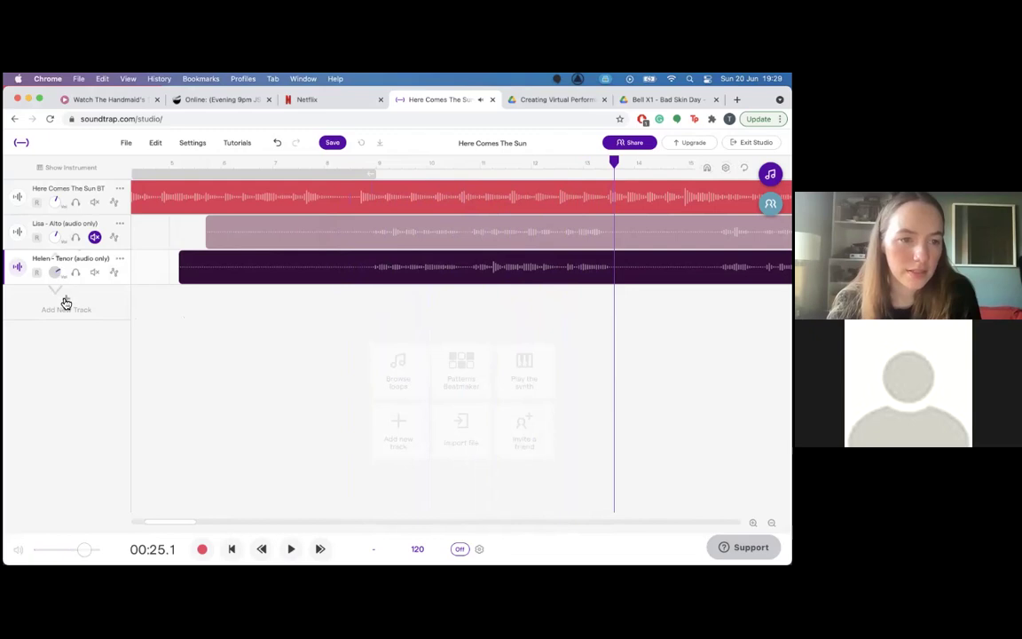
pyautogui.click(94, 236)
pyautogui.click(347, 163)
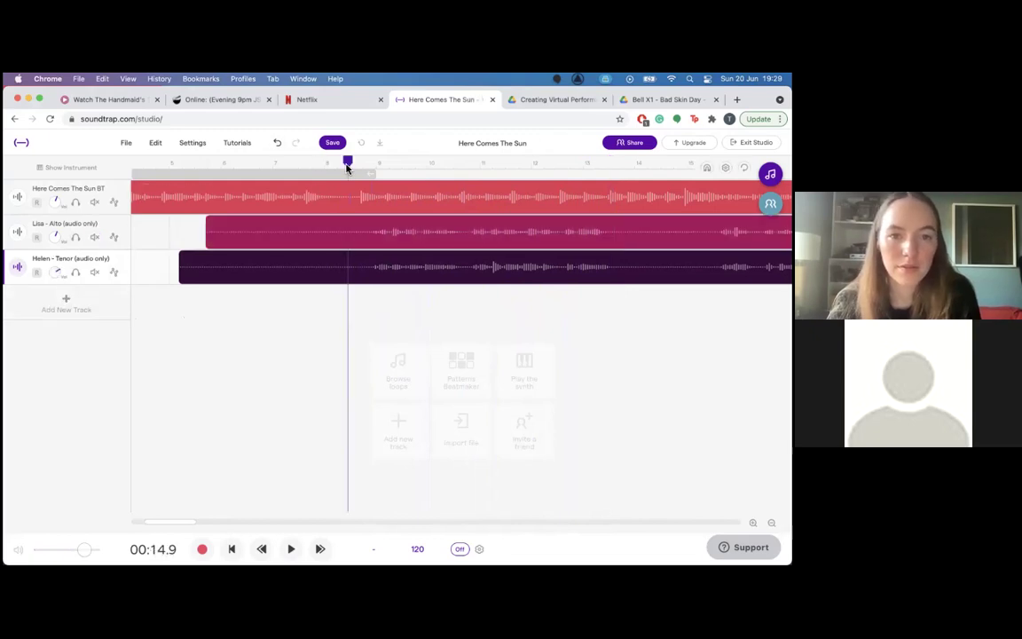
pyautogui.press('space')
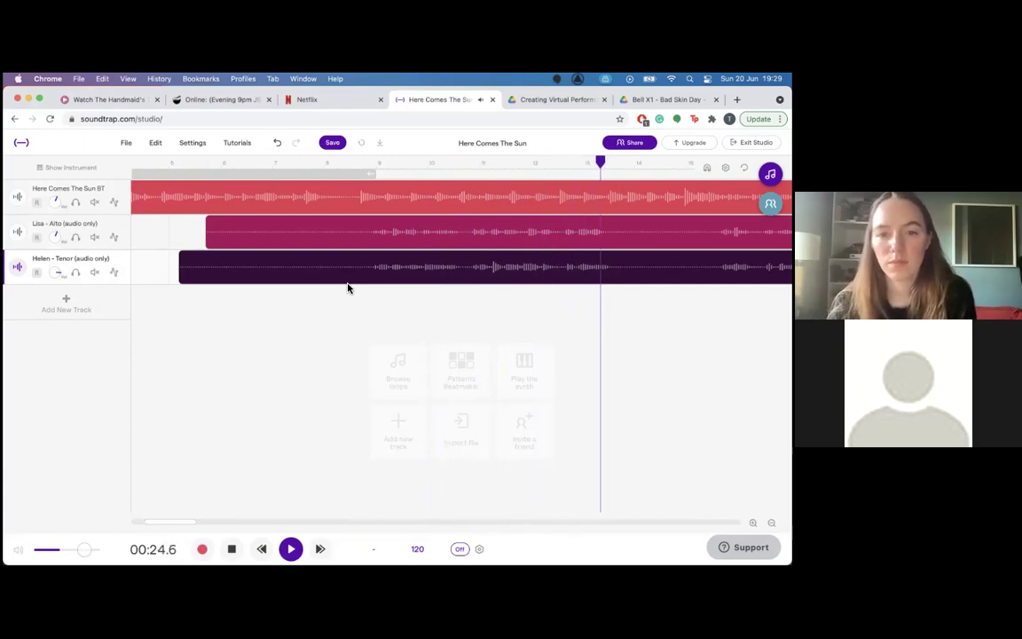
pyautogui.press('space')
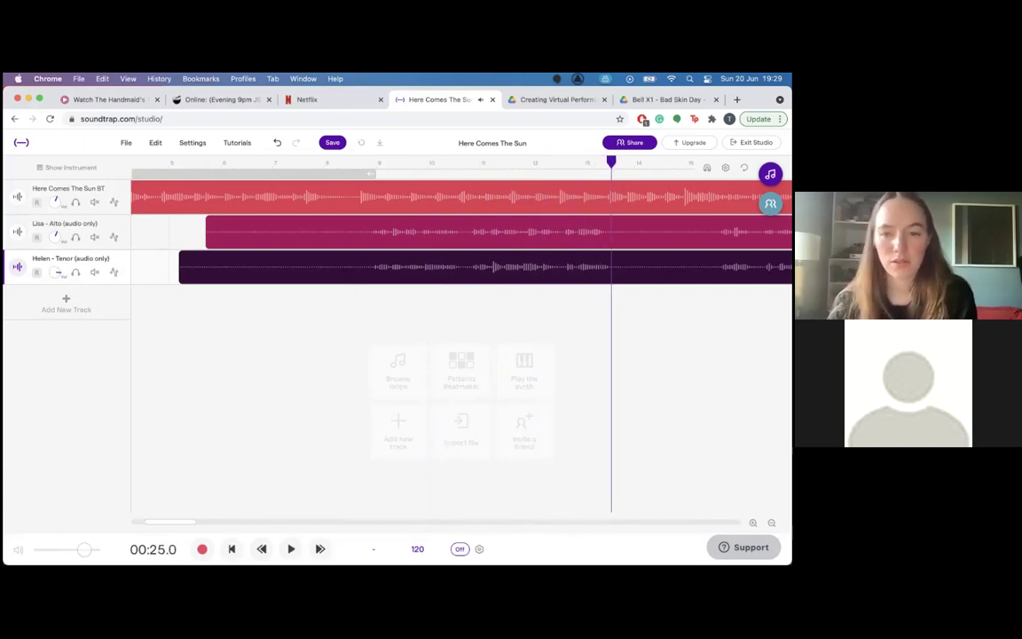
pyautogui.hscroll(-2, 323, 330)
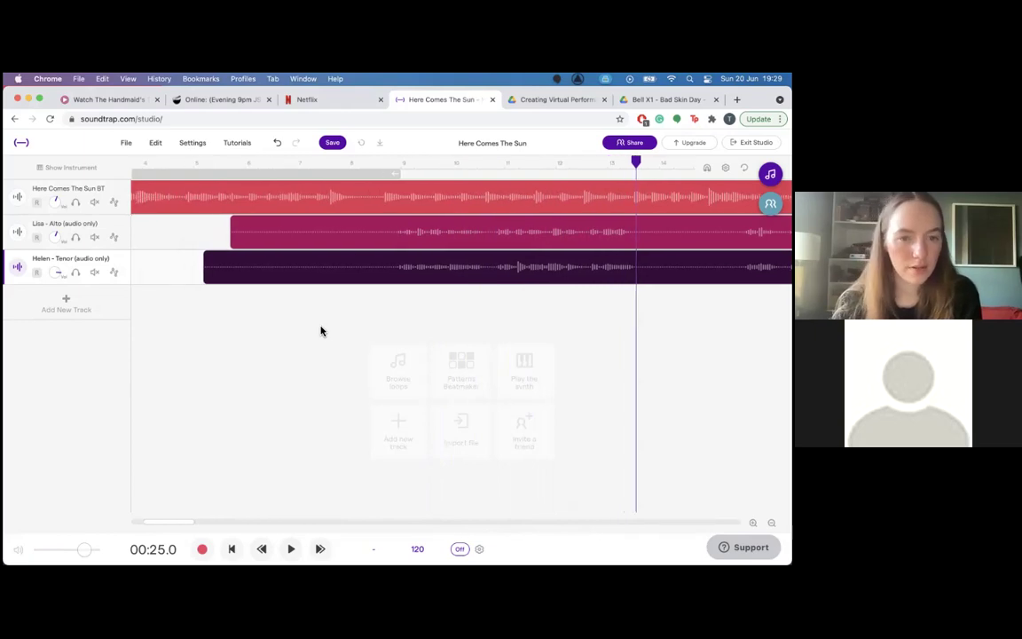
pyautogui.scroll(-2, 321, 331)
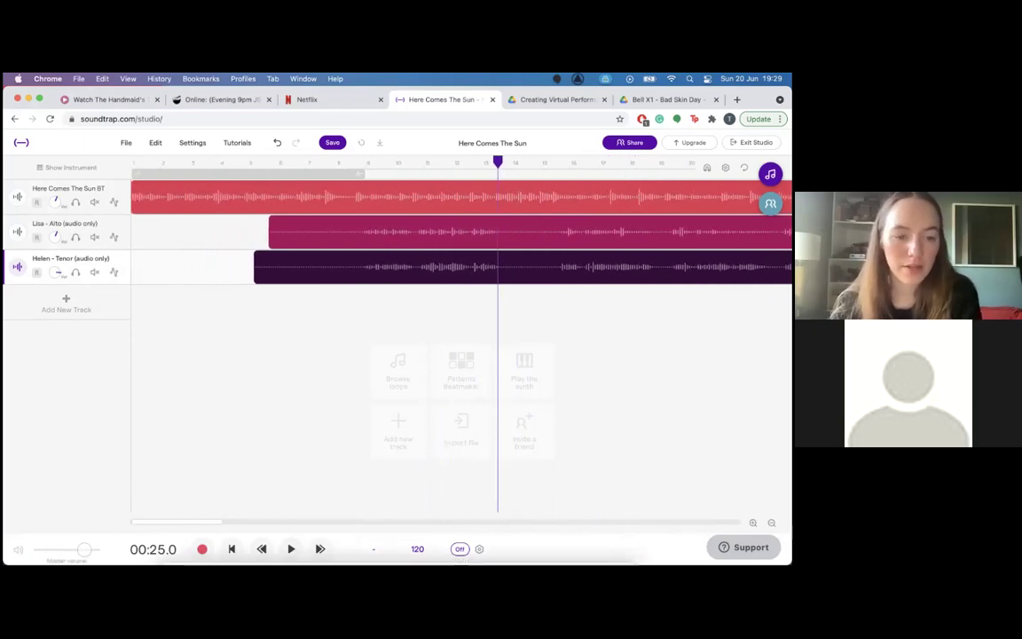
# Drag the soprano (audio only) MP3 in as track four, trim its silent start, and align it.
pyautogui.click(174, 544)
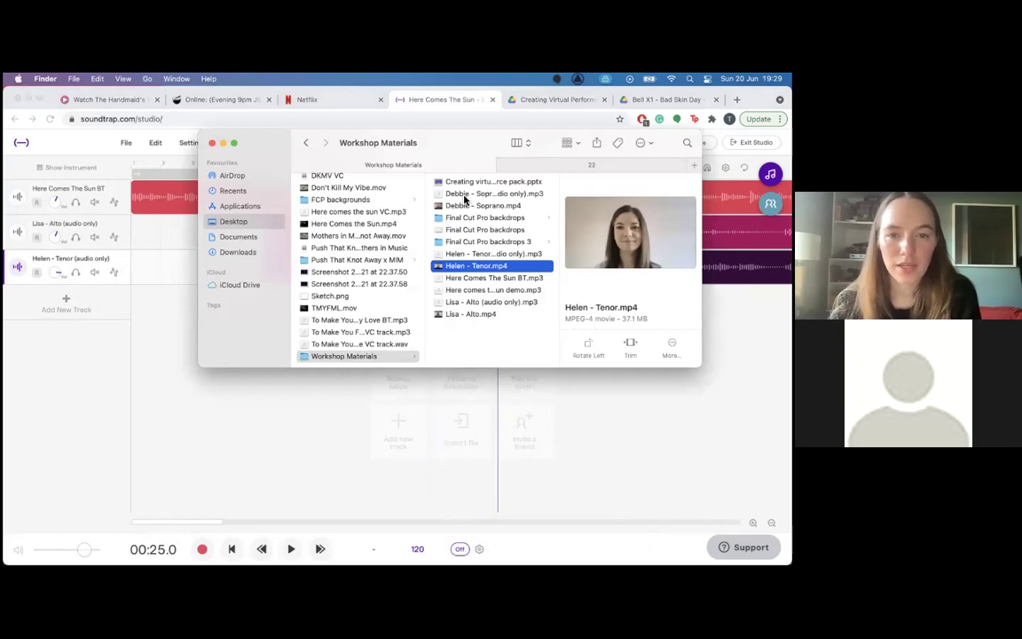
pyautogui.moveTo(461, 197); pyautogui.dragTo(130, 312)
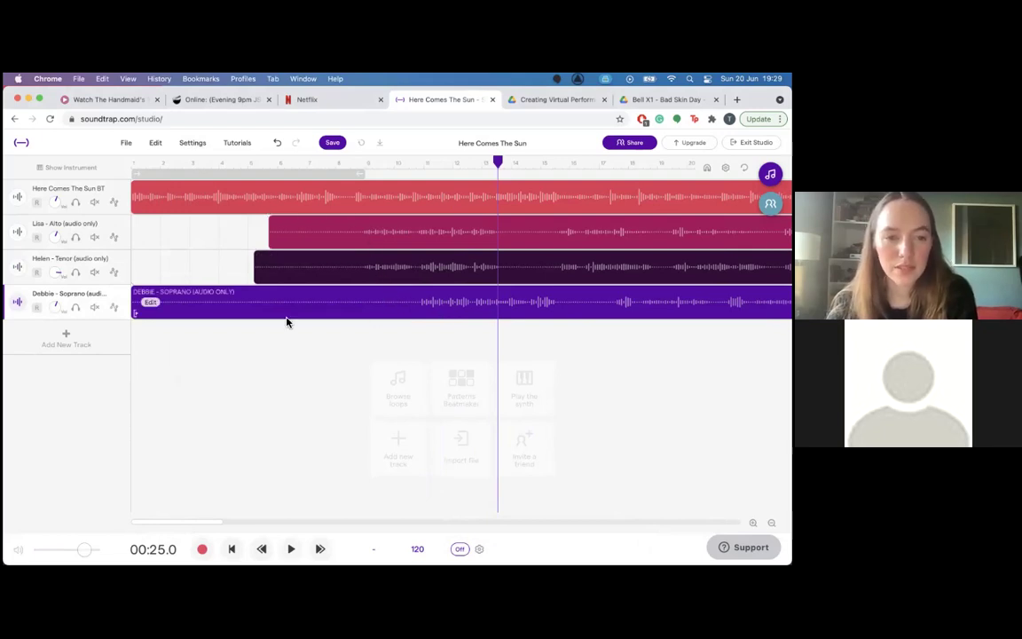
pyautogui.moveTo(138, 314); pyautogui.dragTo(346, 323)
pyautogui.scroll(5, 346, 321)
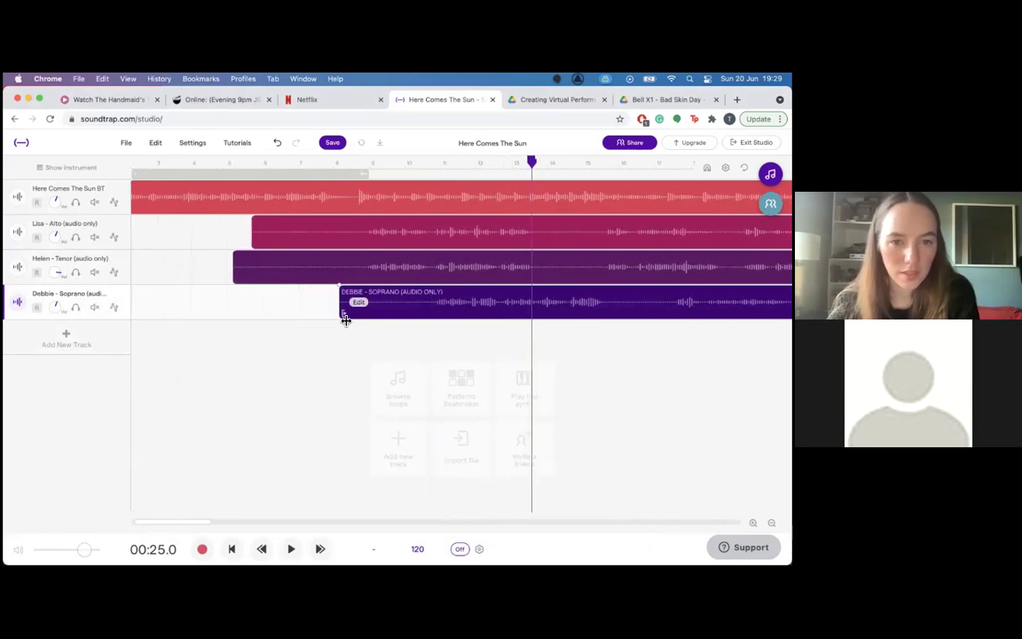
pyautogui.moveTo(550, 296); pyautogui.dragTo(431, 300)
# Mute tenor and alto, play from before the vocal entries to hear the soprano, then unmute both.
pyautogui.click(96, 274)
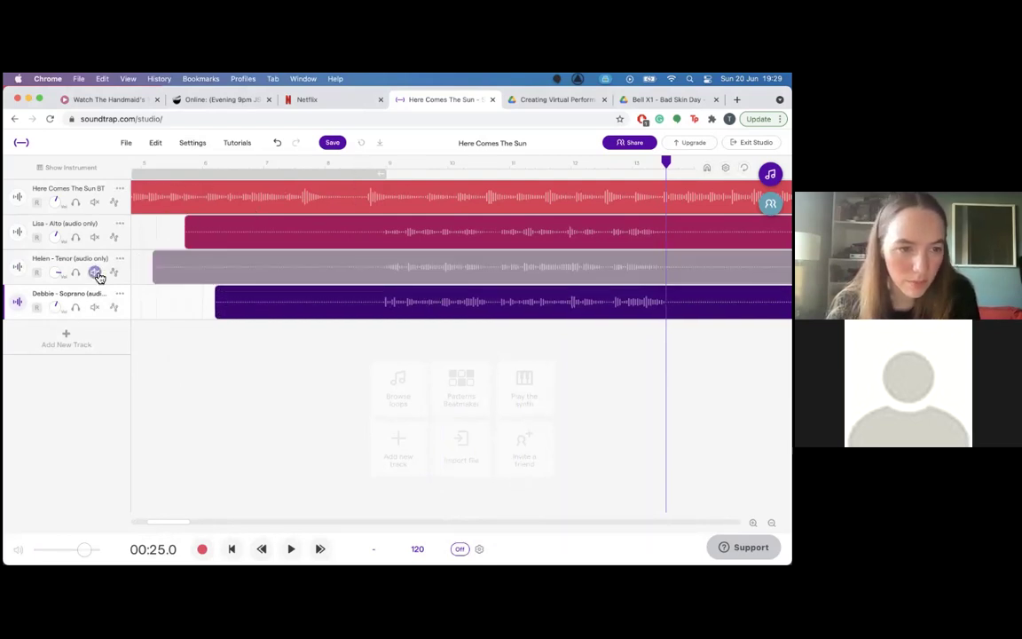
pyautogui.click(95, 237)
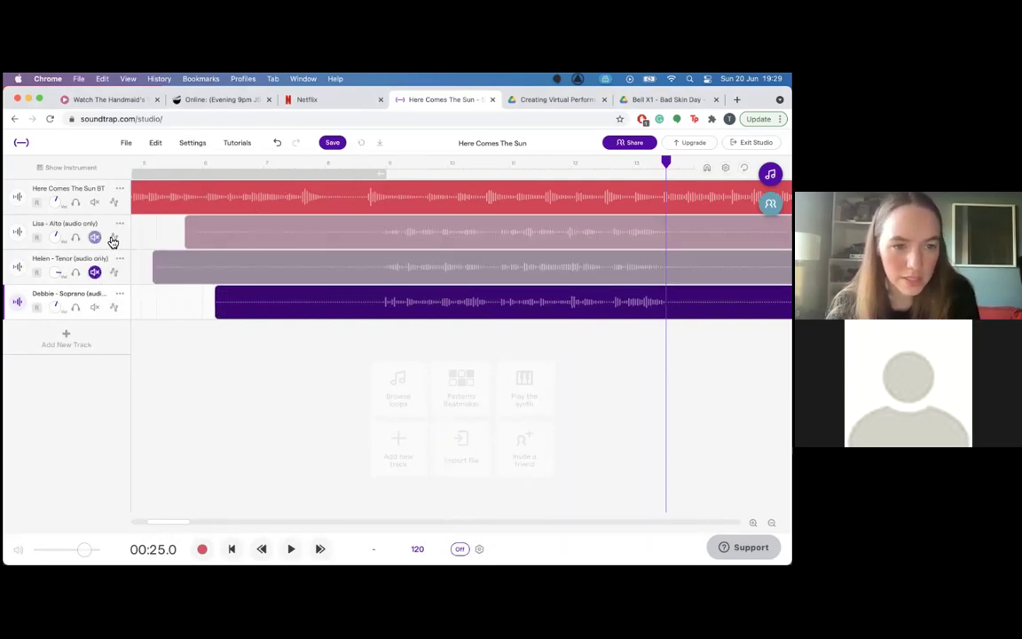
pyautogui.click(330, 167)
pyautogui.press('space')
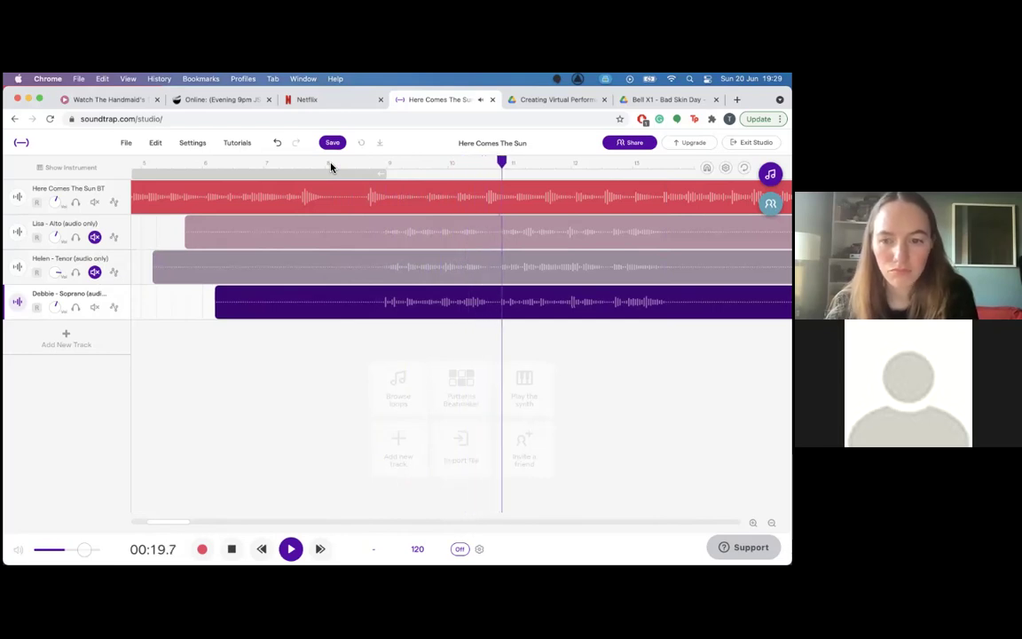
pyautogui.click(94, 272)
pyautogui.click(94, 236)
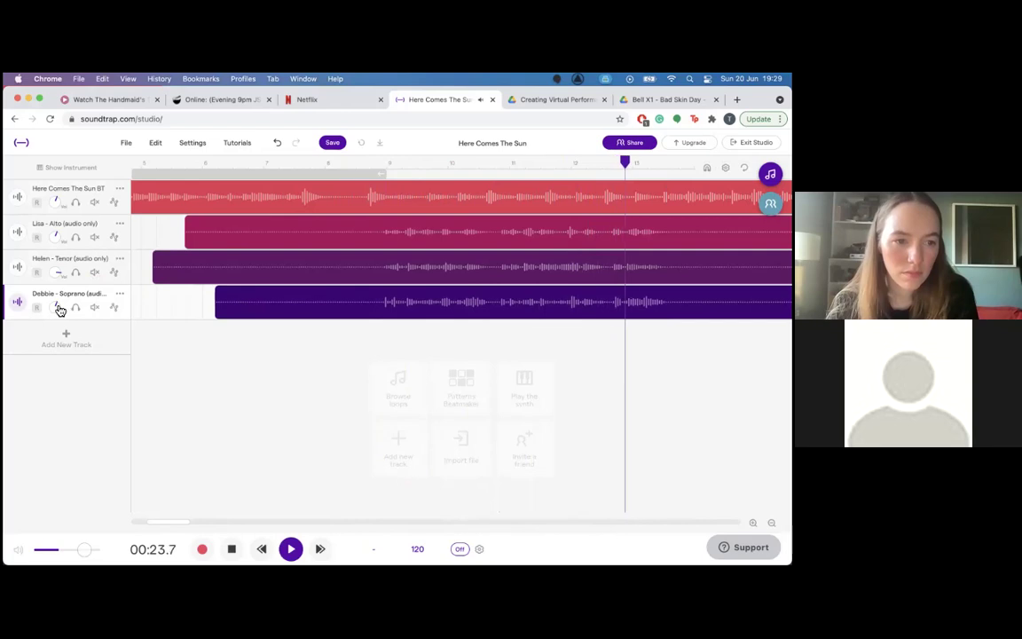
pyautogui.press('space')
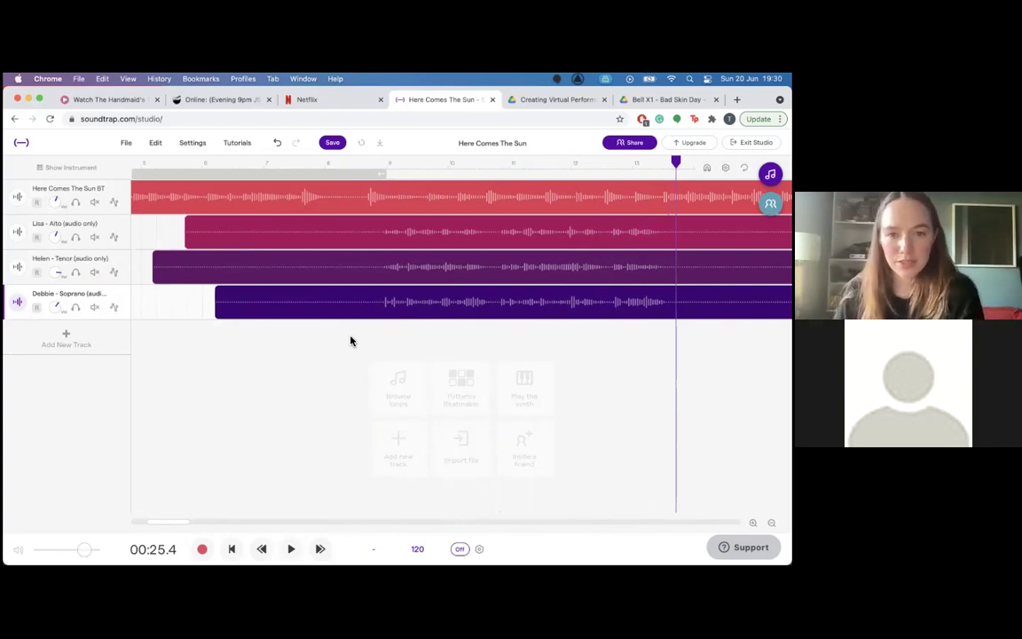
# Play a few seconds of the arrangement starting from about 00:14.6.
pyautogui.click(345, 167)
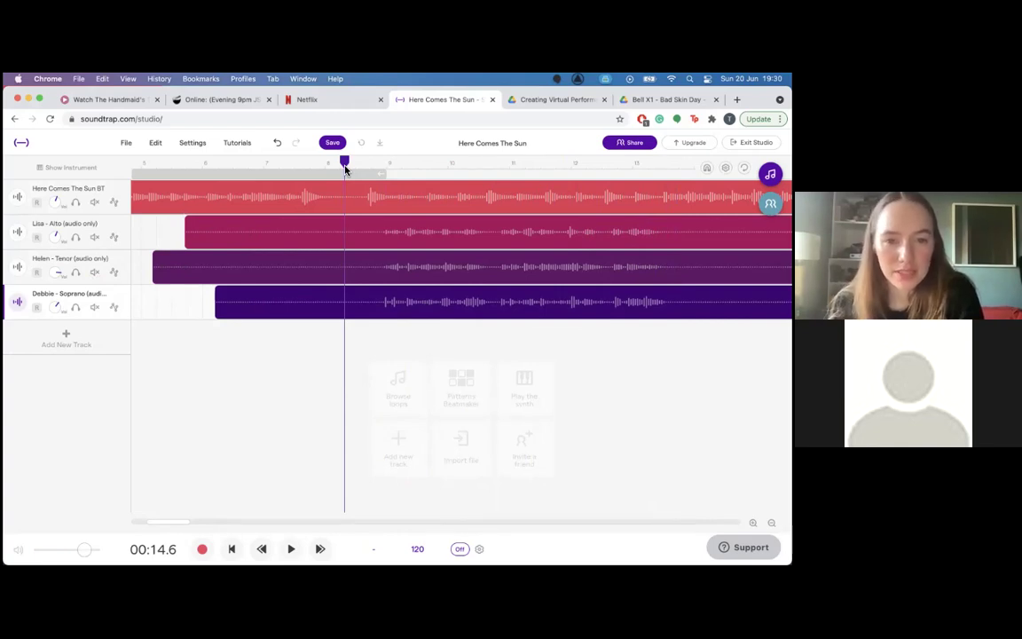
pyautogui.press('space')
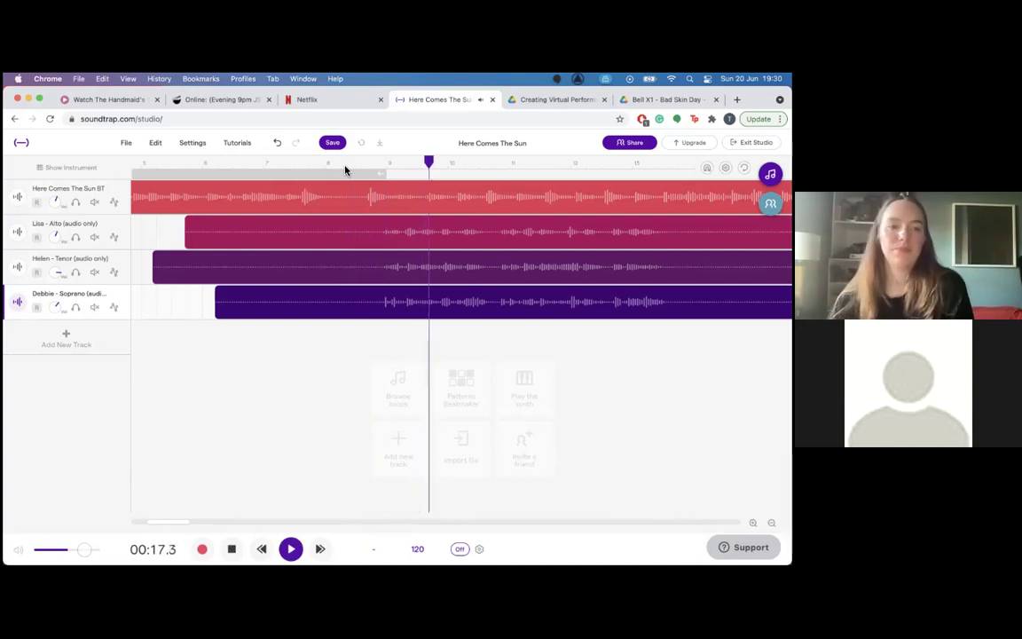
pyautogui.press('space')
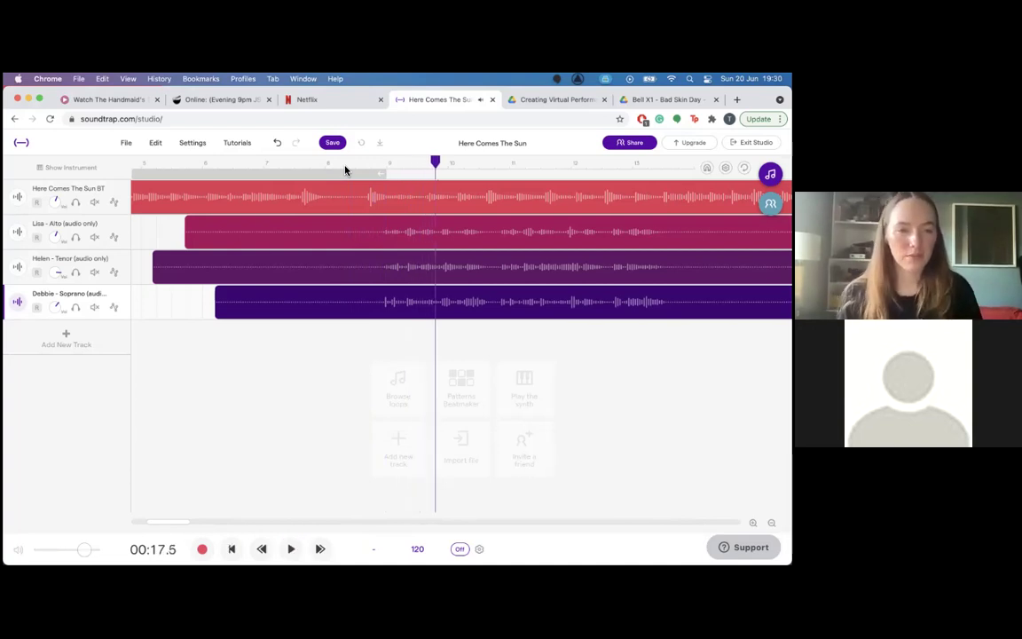
# Mute alto, backing and soprano, lower the tenor volume, and play tenor alone from 00:08.3 to 00:15.1.
pyautogui.click(95, 237)
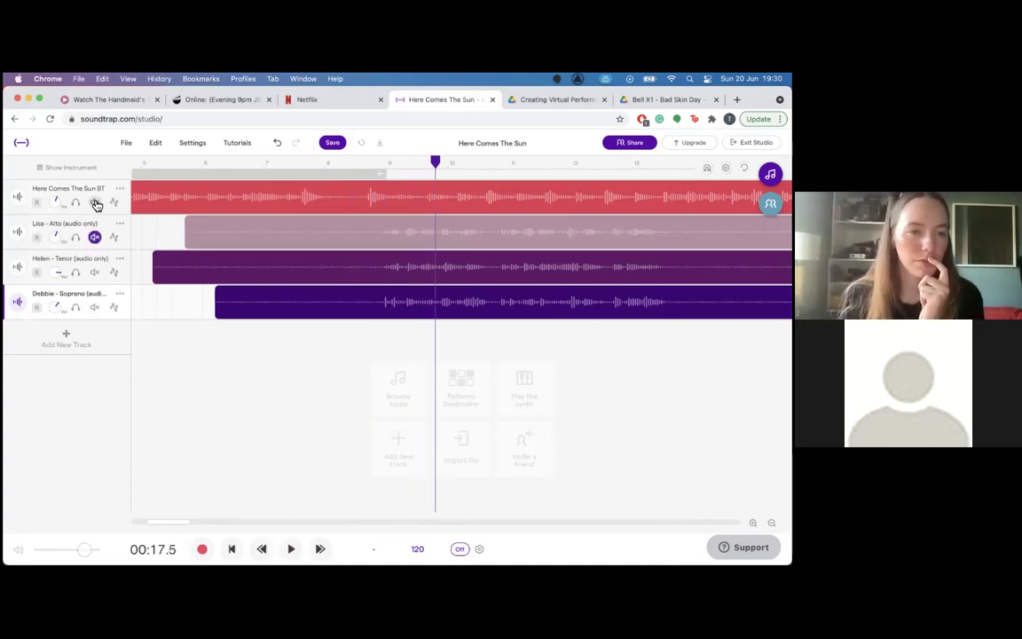
pyautogui.click(95, 202)
pyautogui.click(94, 307)
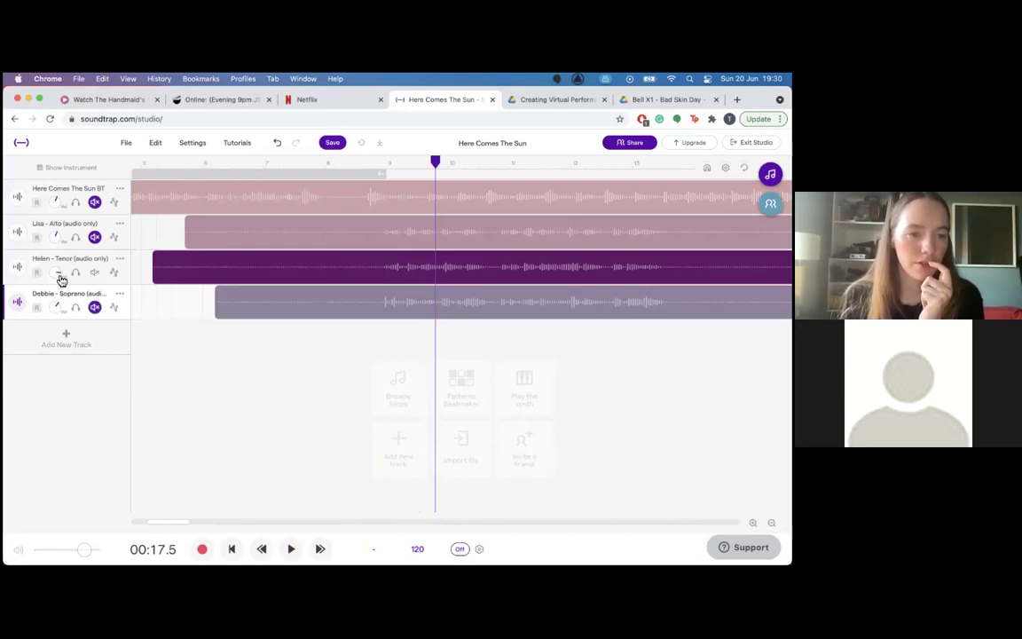
pyautogui.moveTo(63, 272); pyautogui.dragTo(61, 277)
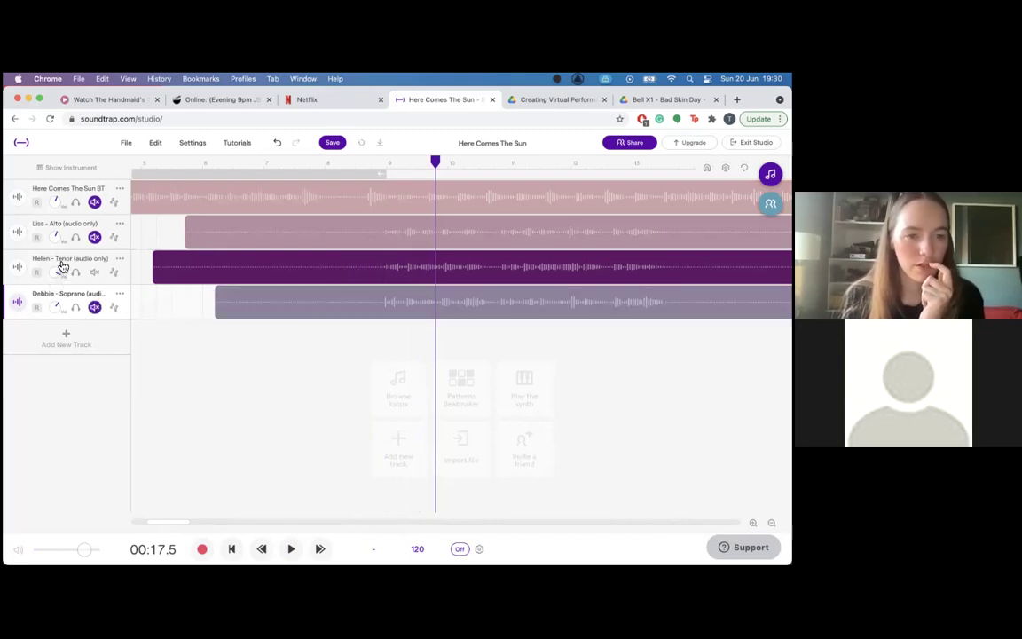
pyautogui.click(151, 164)
pyautogui.press('space')
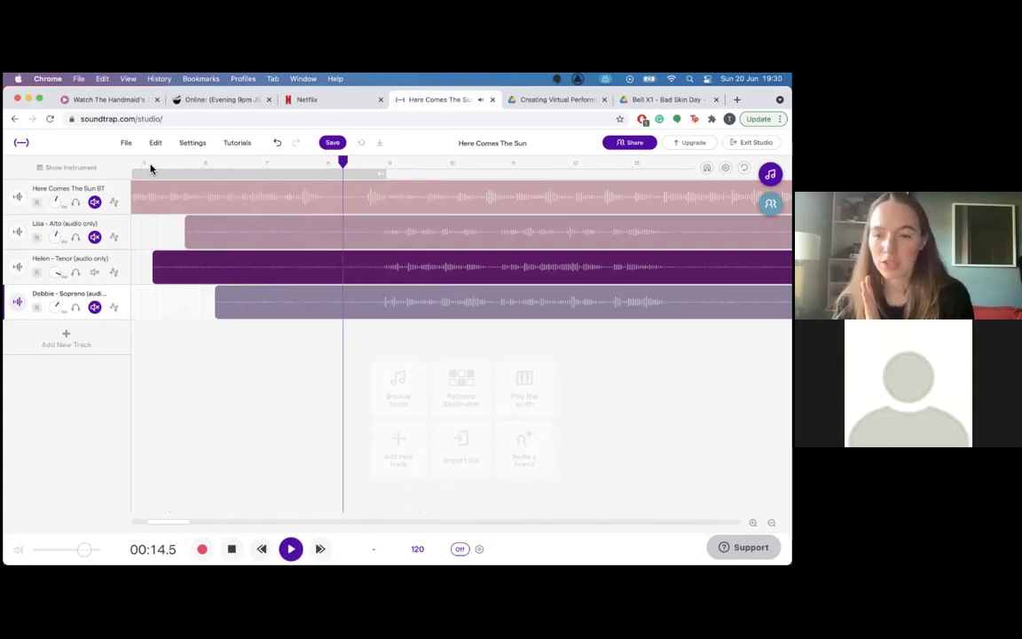
pyautogui.press('space')
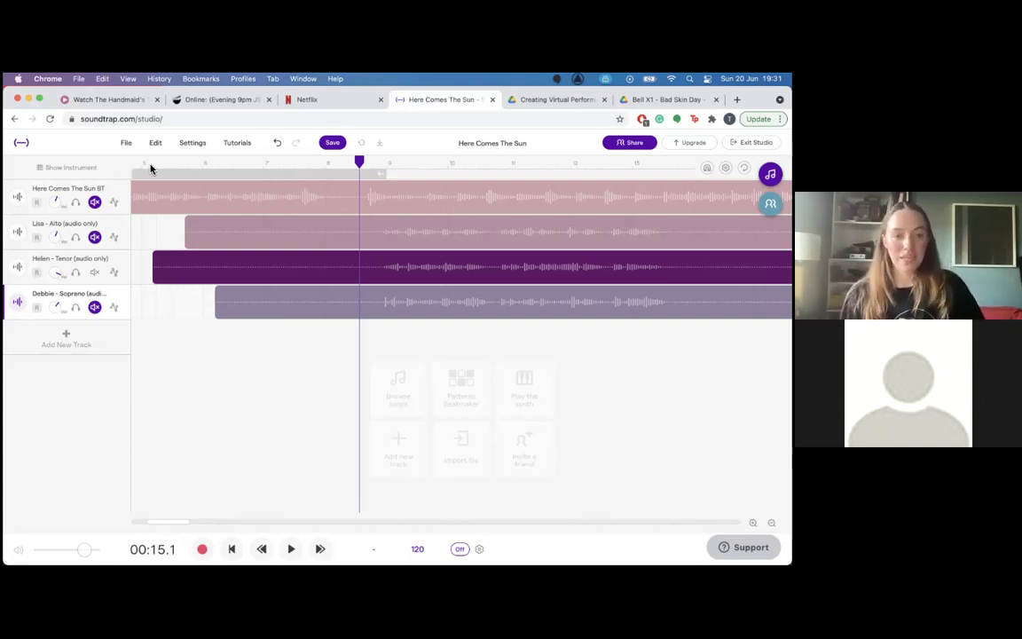
# Unmute the backing, alto and soprano tracks and set the playhead to 00:15.4.
pyautogui.click(95, 236)
pyautogui.click(95, 203)
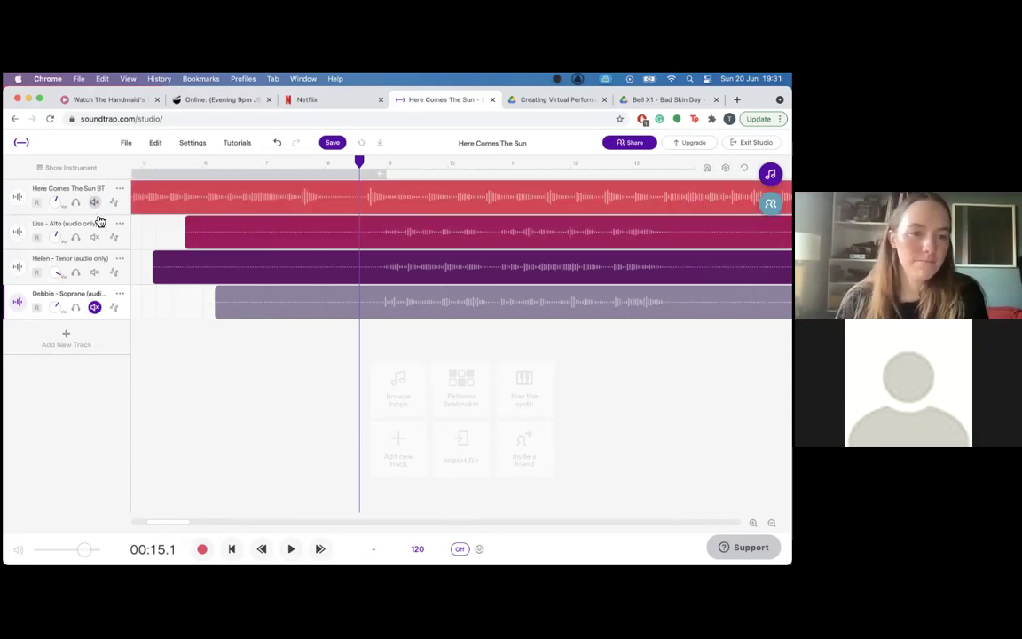
pyautogui.click(95, 306)
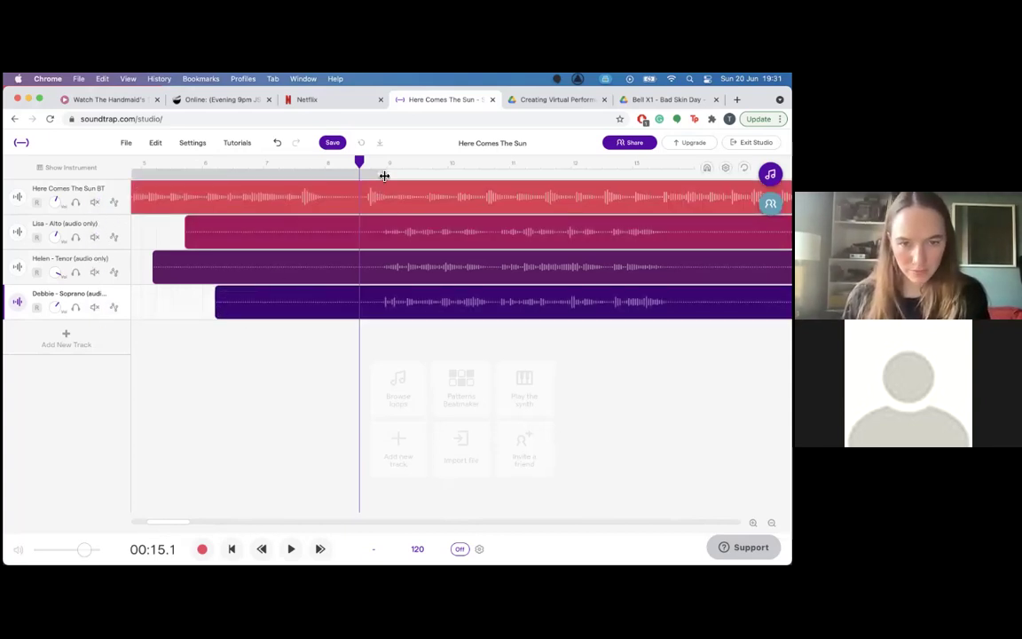
pyautogui.click(380, 166)
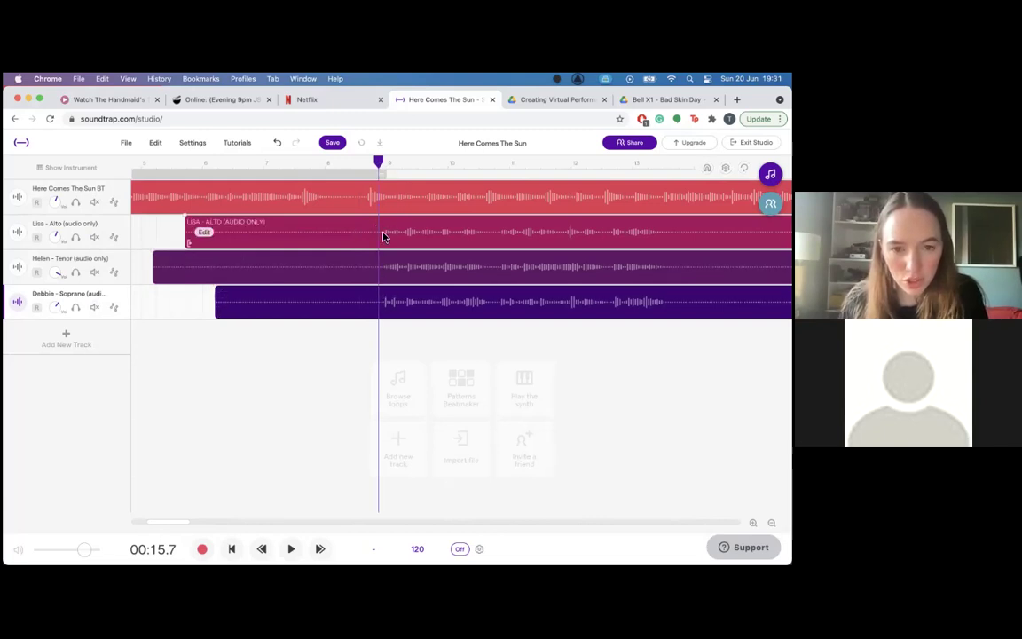
pyautogui.click(372, 166)
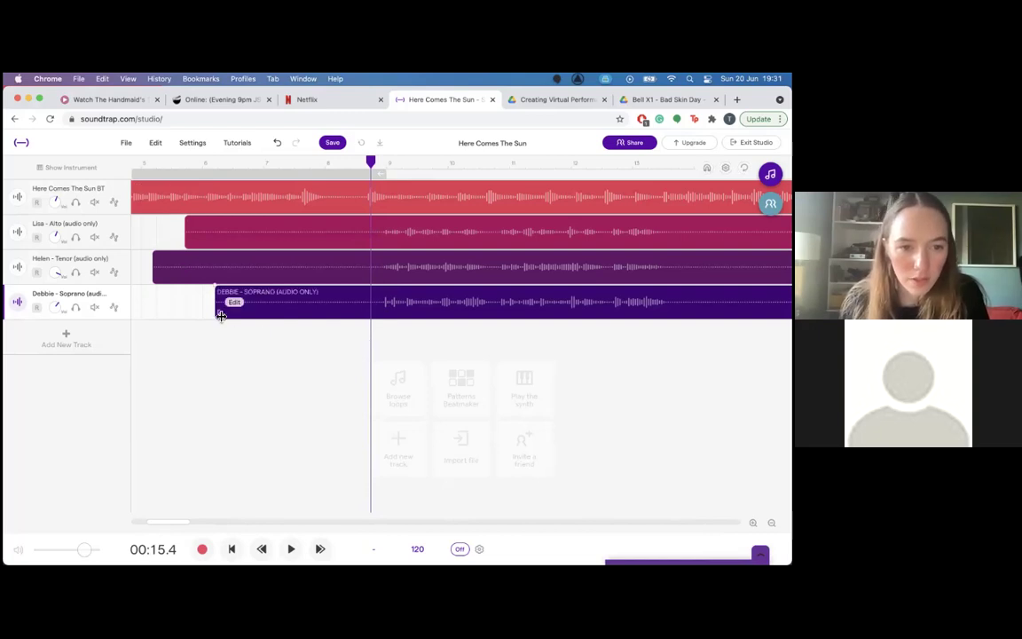
# Trim the soprano, tenor and alto clip starts to the 00:15.4 playhead.
pyautogui.moveTo(220, 317); pyautogui.dragTo(371, 317)
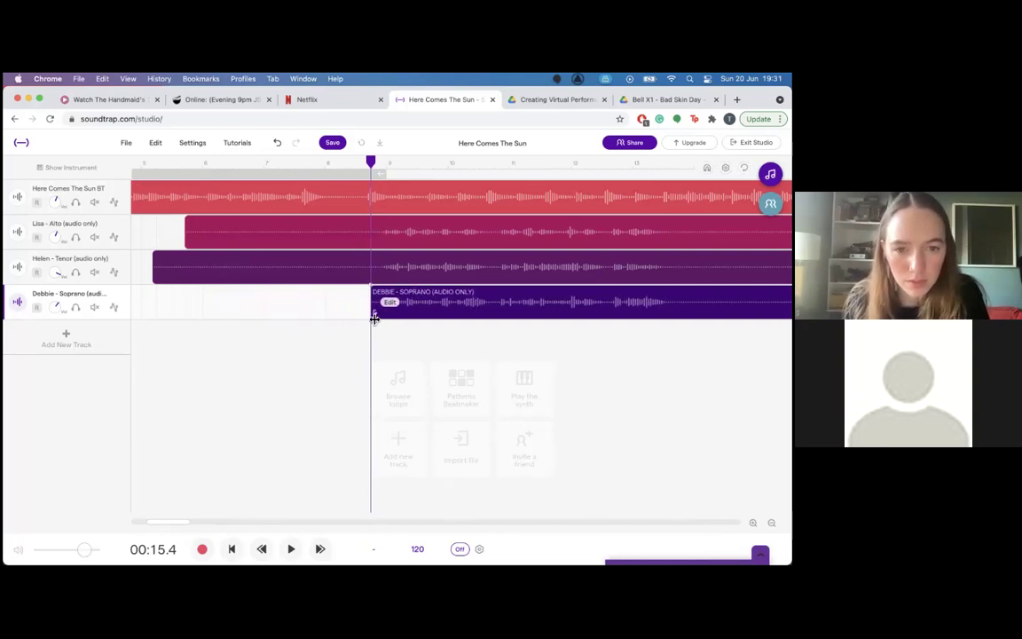
pyautogui.moveTo(159, 281); pyautogui.dragTo(393, 281)
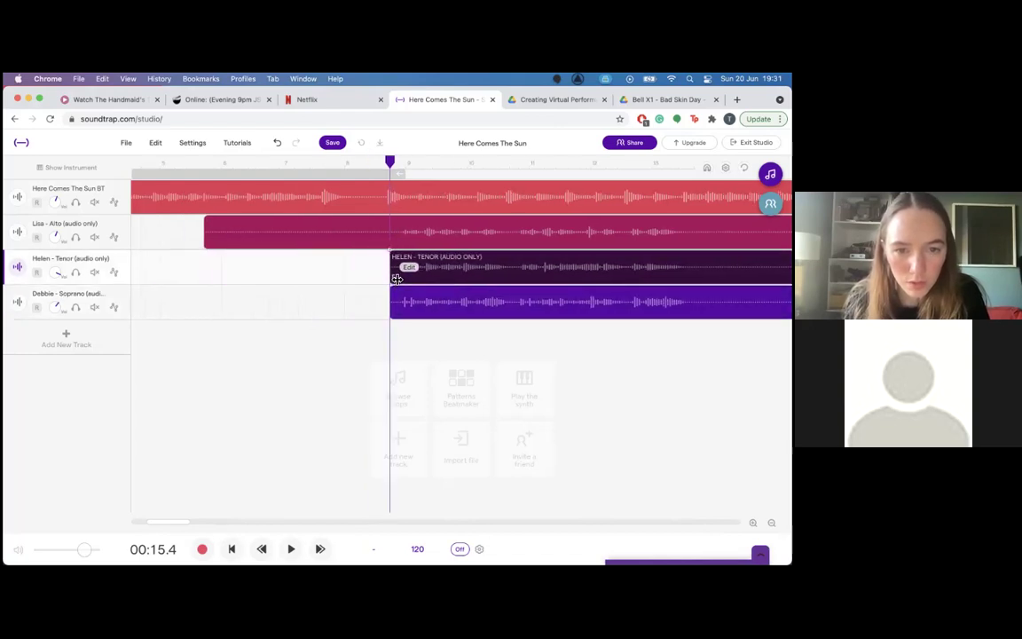
pyautogui.moveTo(209, 241); pyautogui.dragTo(369, 244)
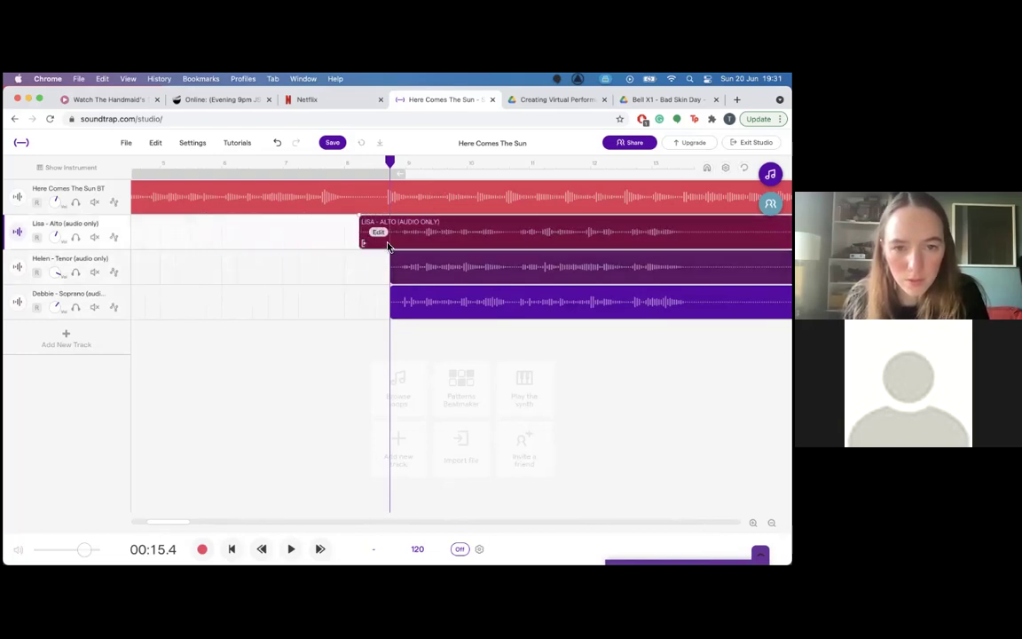
# Split the alto clip at 00:15.4, move the playhead to 00:19.0, then undo the split.
pyautogui.rightClick(386, 247)
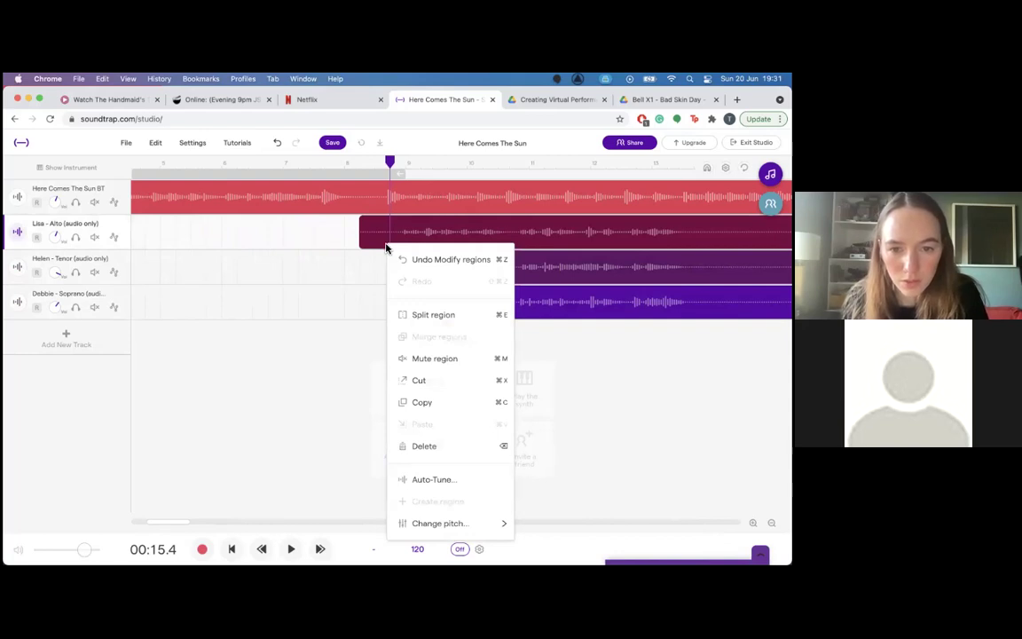
pyautogui.click(375, 226)
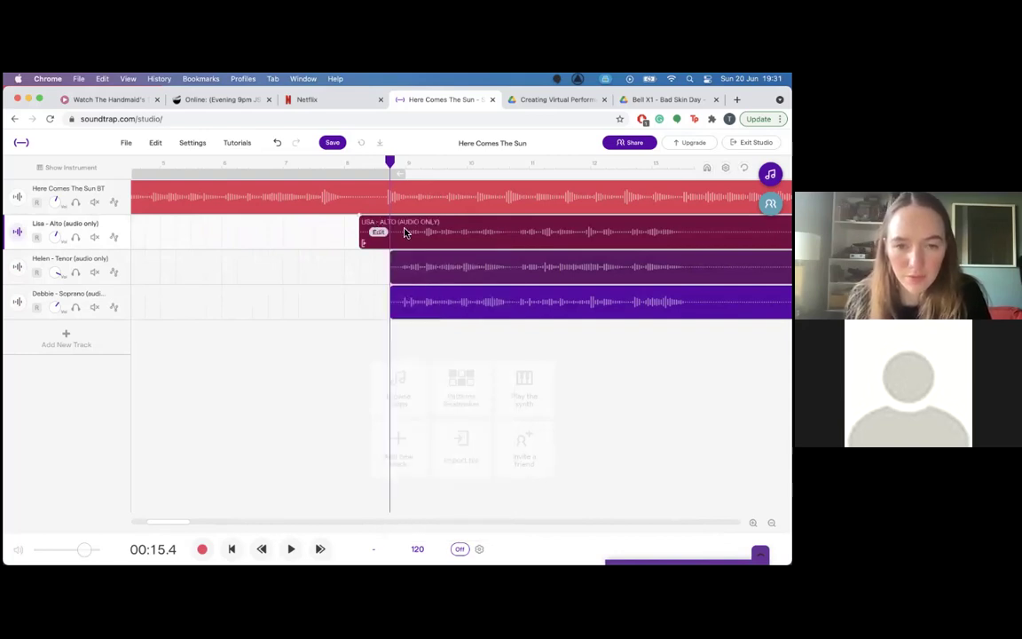
pyautogui.rightClick(400, 228)
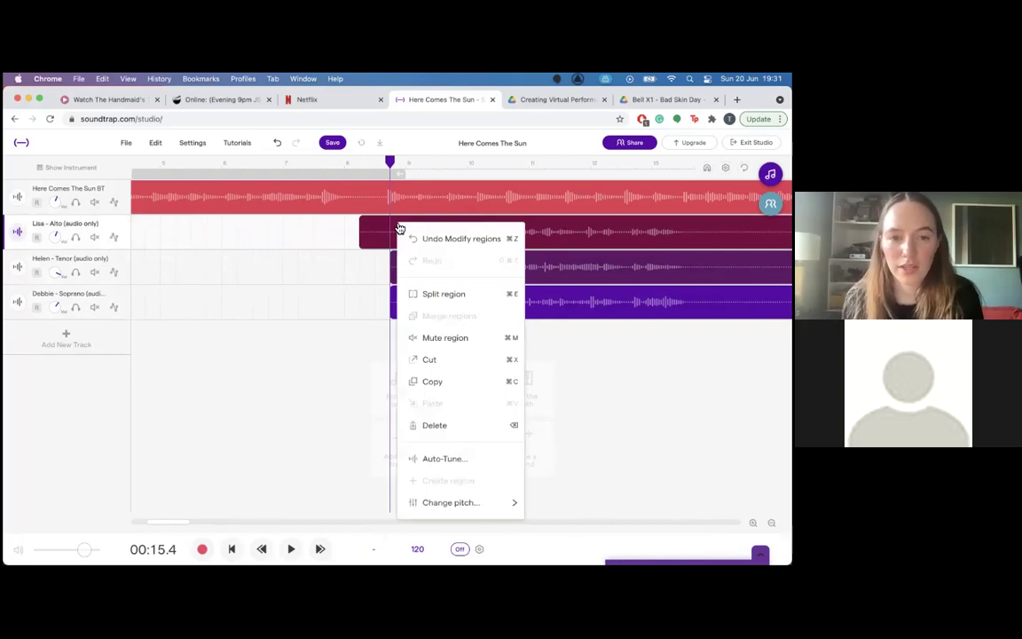
pyautogui.click(413, 293)
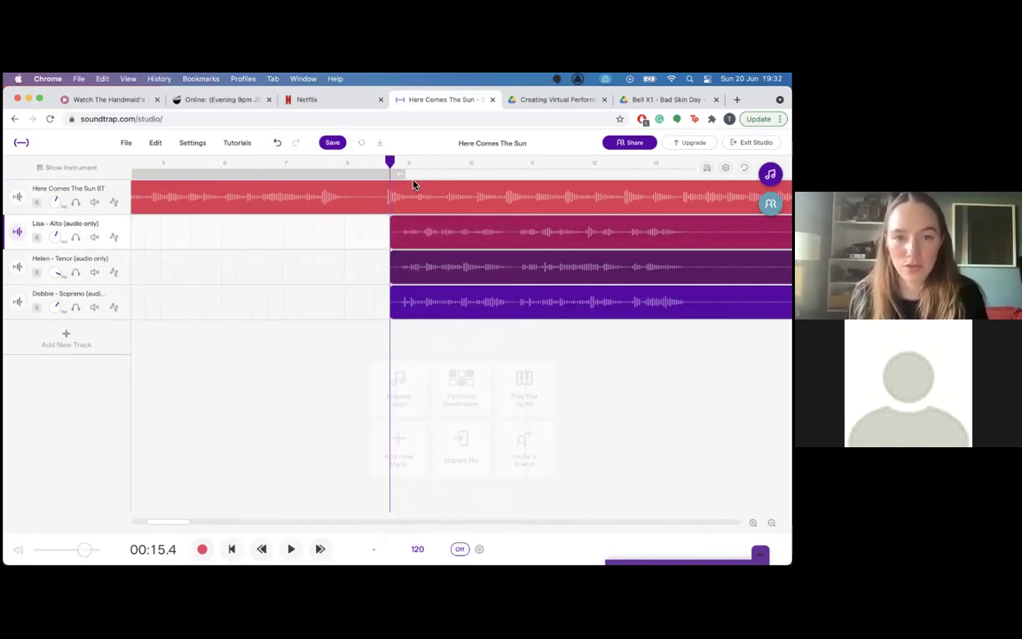
pyautogui.hscroll(2, 466, 256)
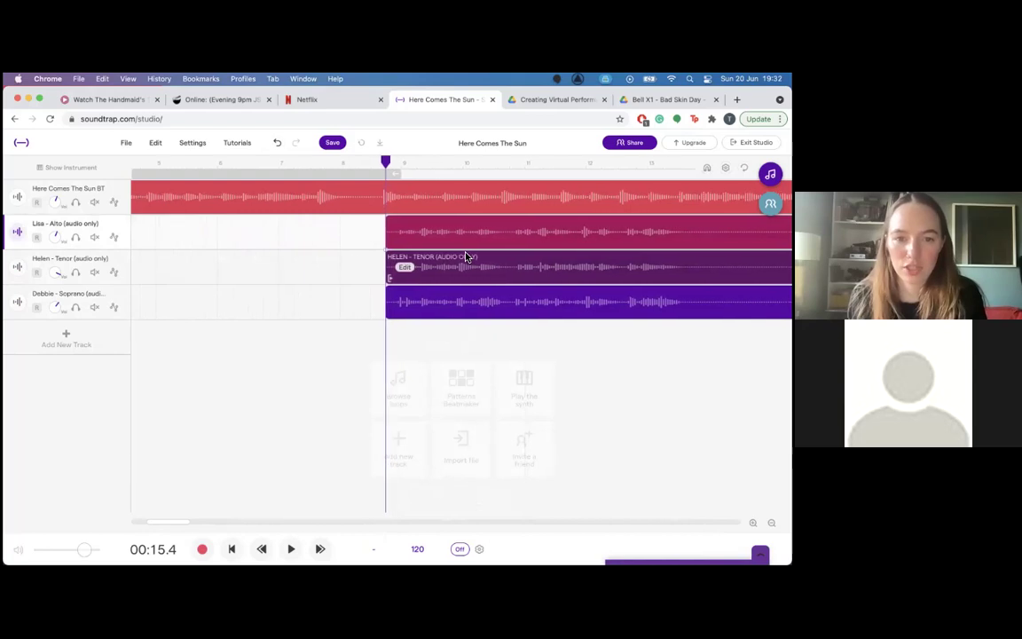
pyautogui.click(486, 166)
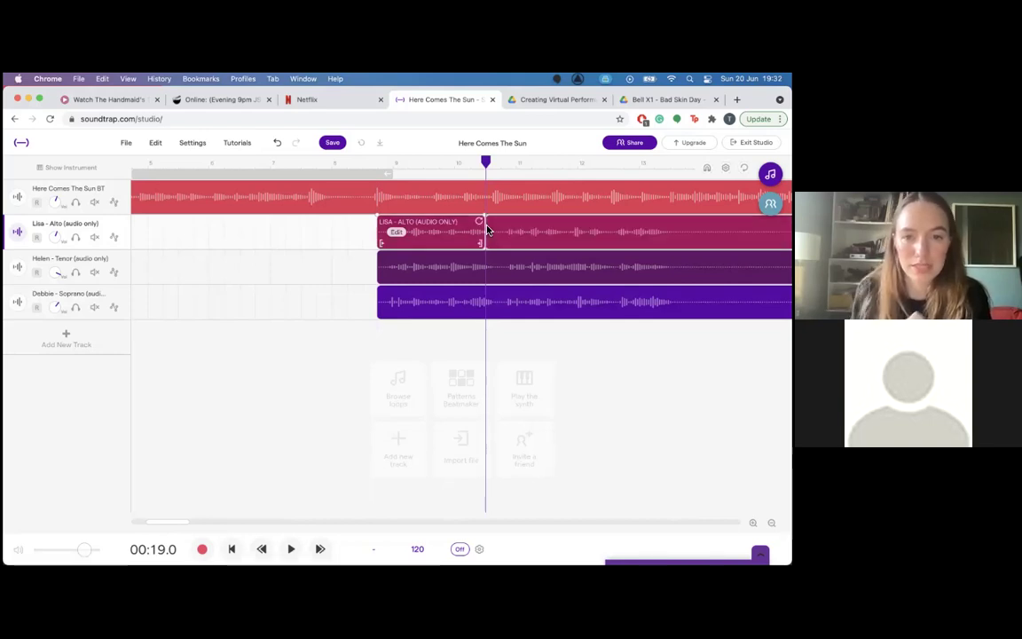
pyautogui.press('super+z')
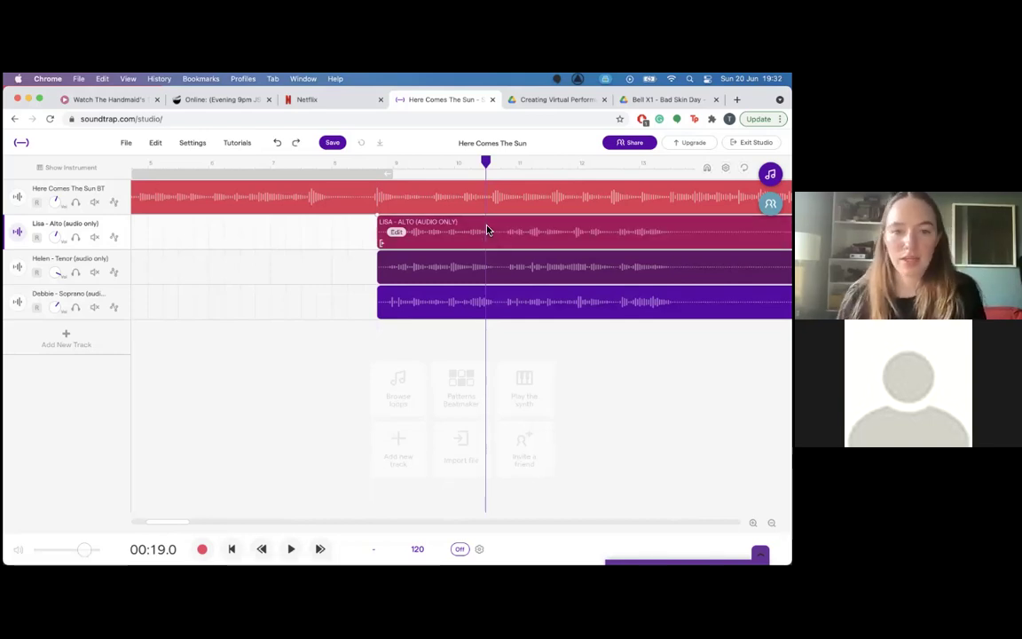
# Add a very short fade-in at the start of the alto, tenor and soprano clips.
pyautogui.rightClick(398, 236)
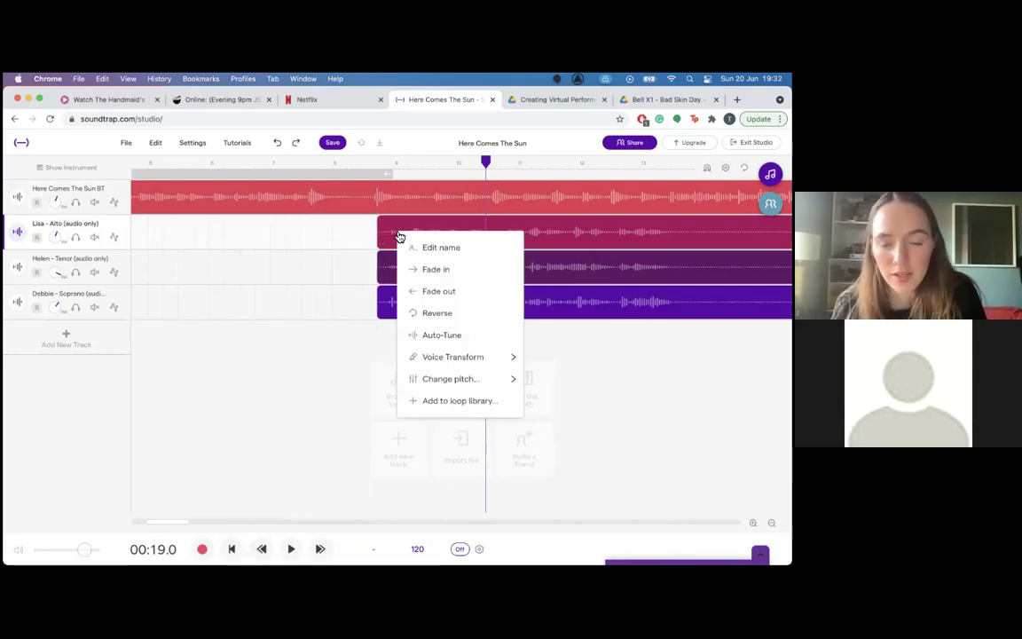
pyautogui.click(430, 270)
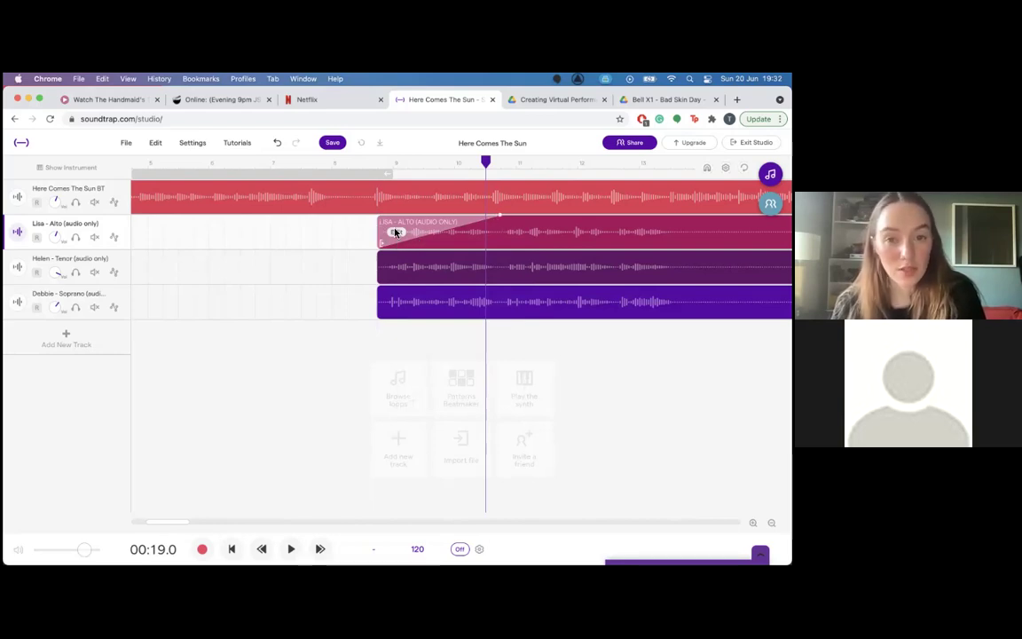
pyautogui.moveTo(501, 216); pyautogui.dragTo(393, 227)
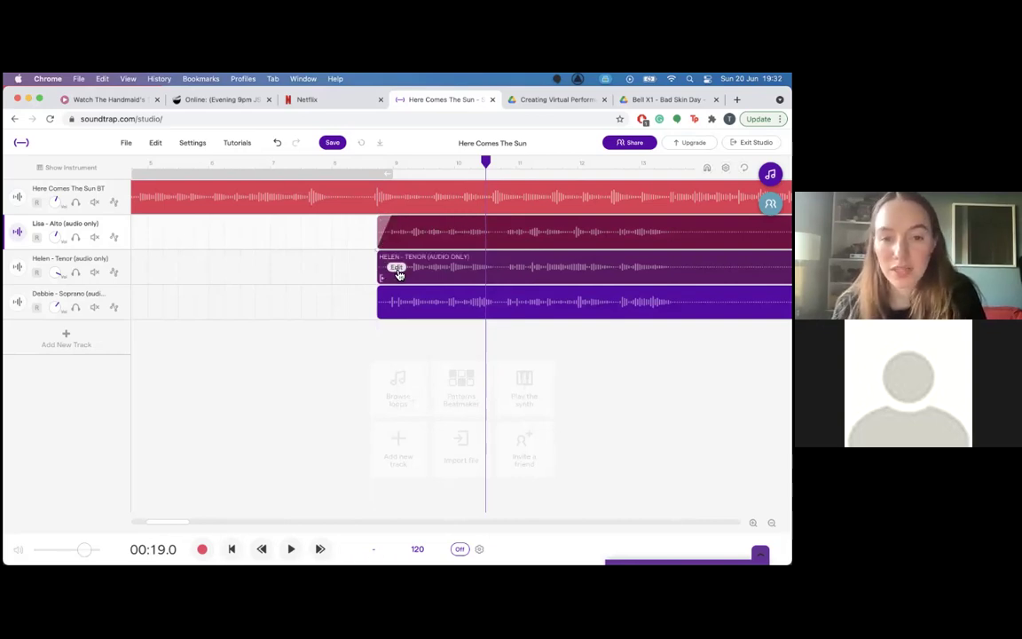
pyautogui.click(398, 275)
pyautogui.click(433, 305)
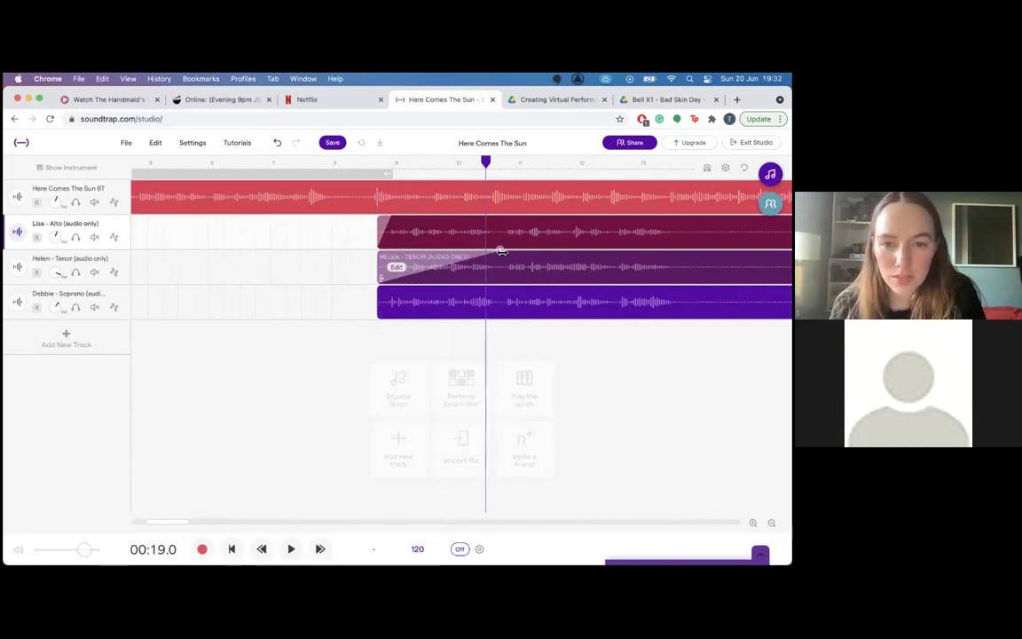
pyautogui.moveTo(501, 251); pyautogui.dragTo(394, 259)
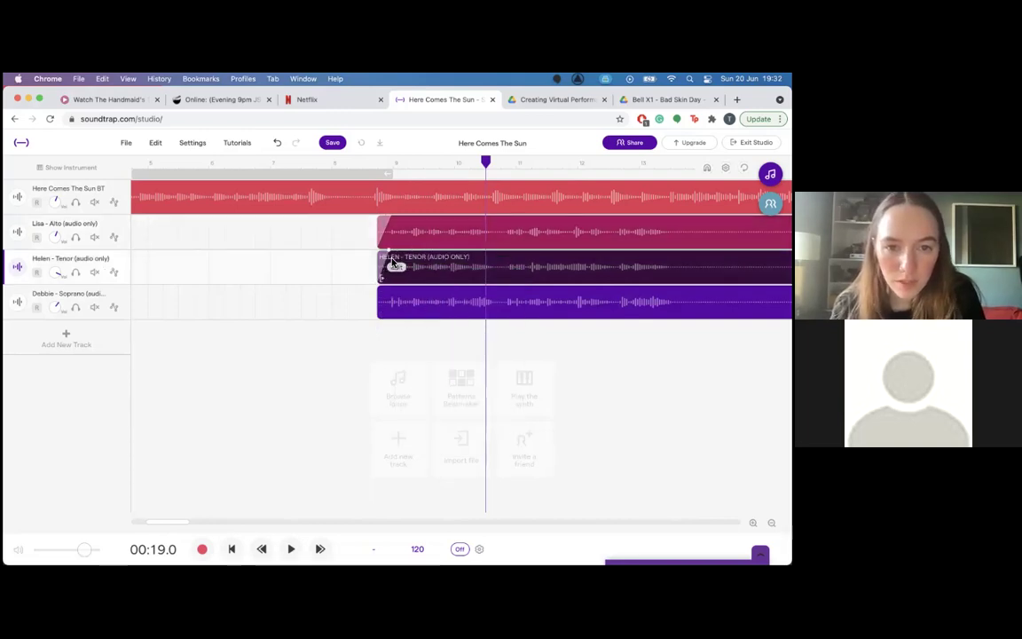
pyautogui.click(396, 301)
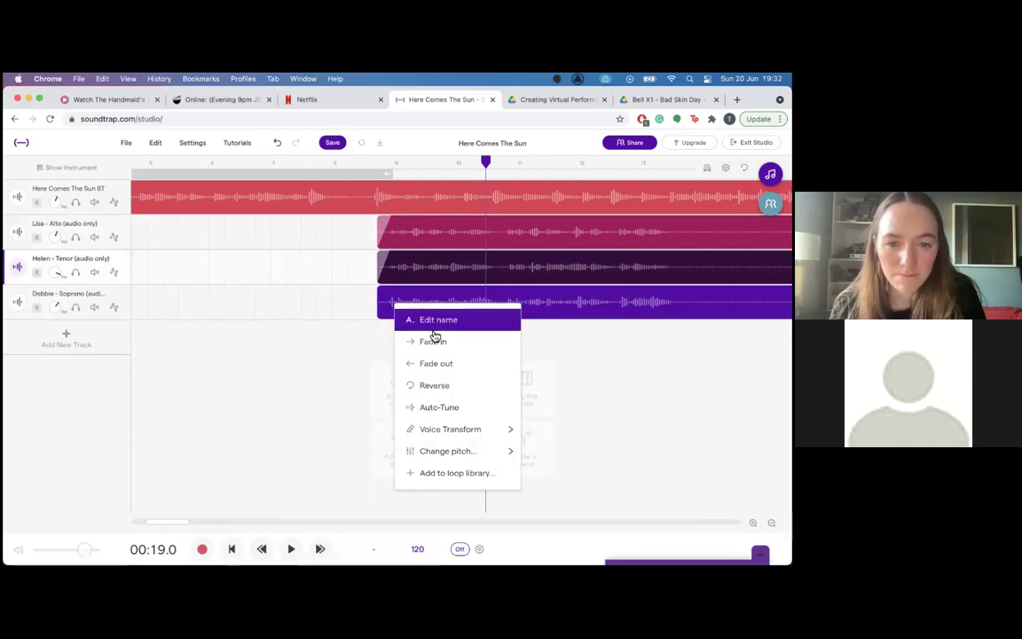
pyautogui.click(434, 340)
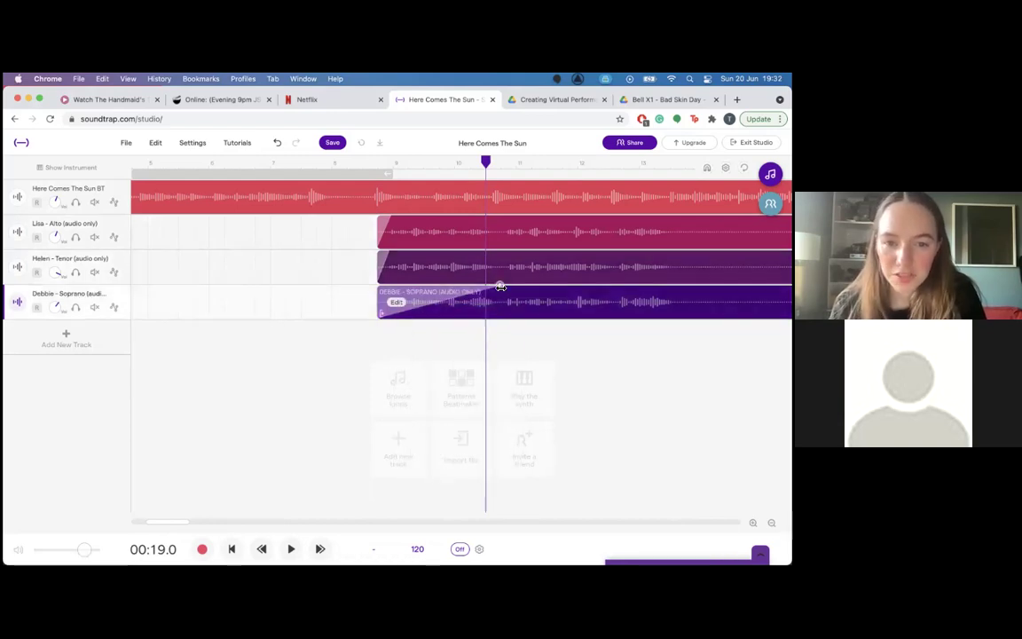
pyautogui.moveTo(501, 285); pyautogui.dragTo(390, 297)
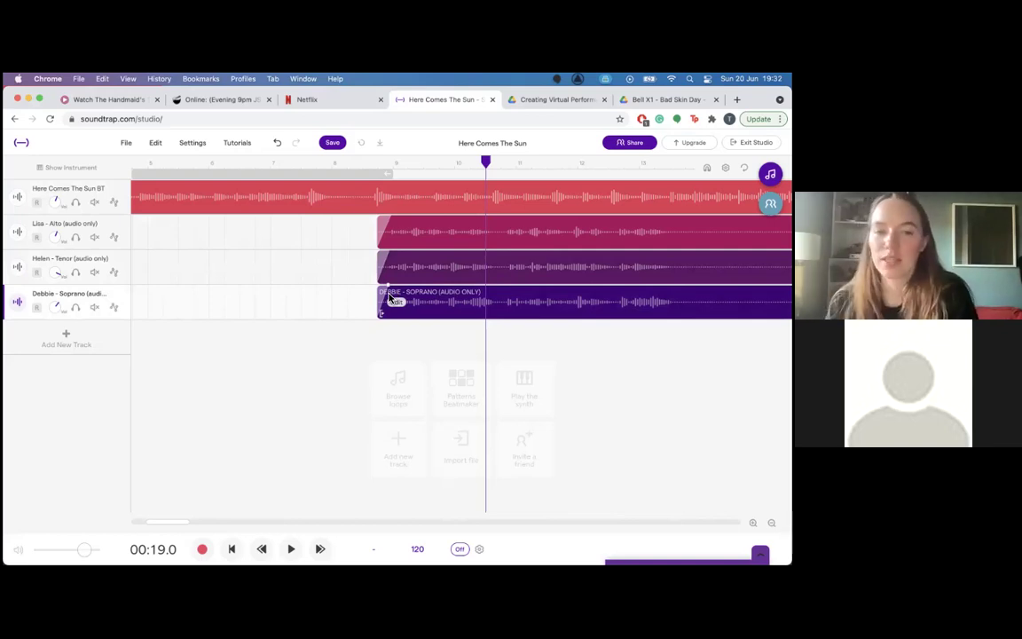
pyautogui.click(309, 165)
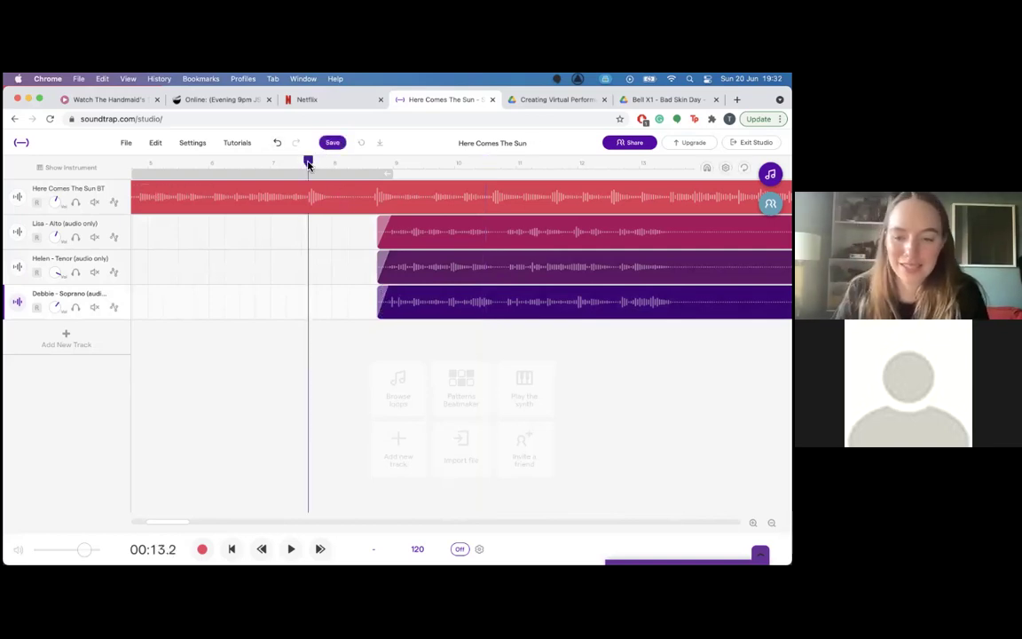
pyautogui.press('XF86AudioRaiseVolume')
pyautogui.press('space')
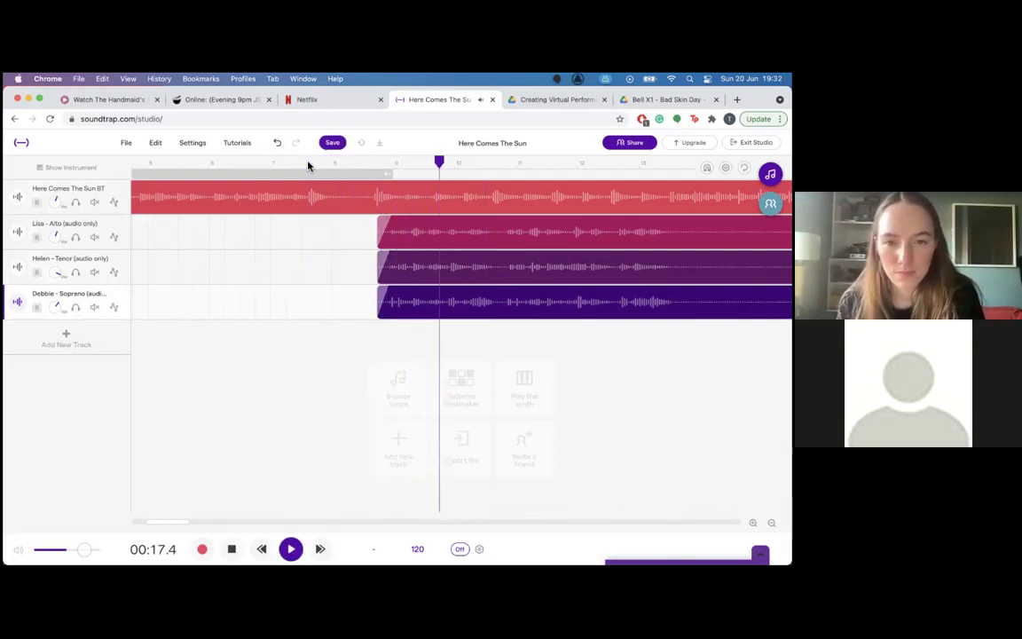
pyautogui.press('space')
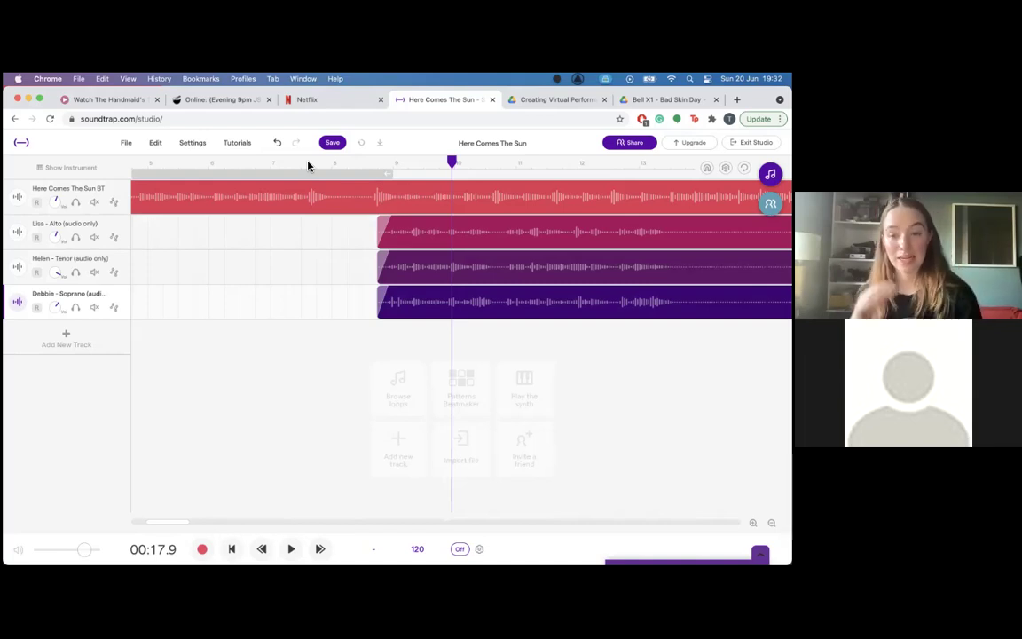
pyautogui.hscroll(3, 308, 165)
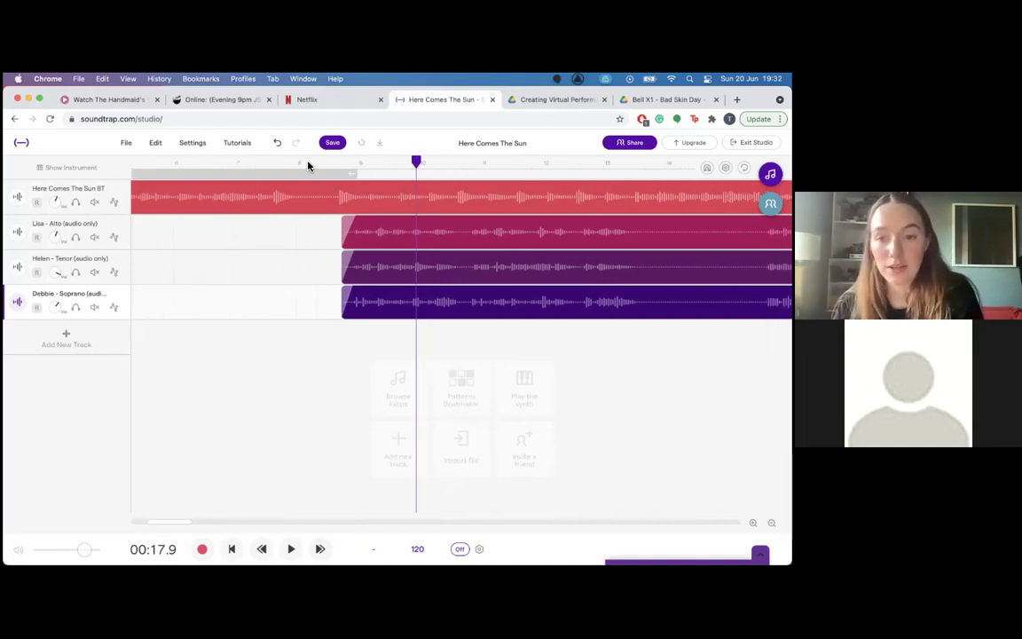
pyautogui.hscroll(3, 524, 236)
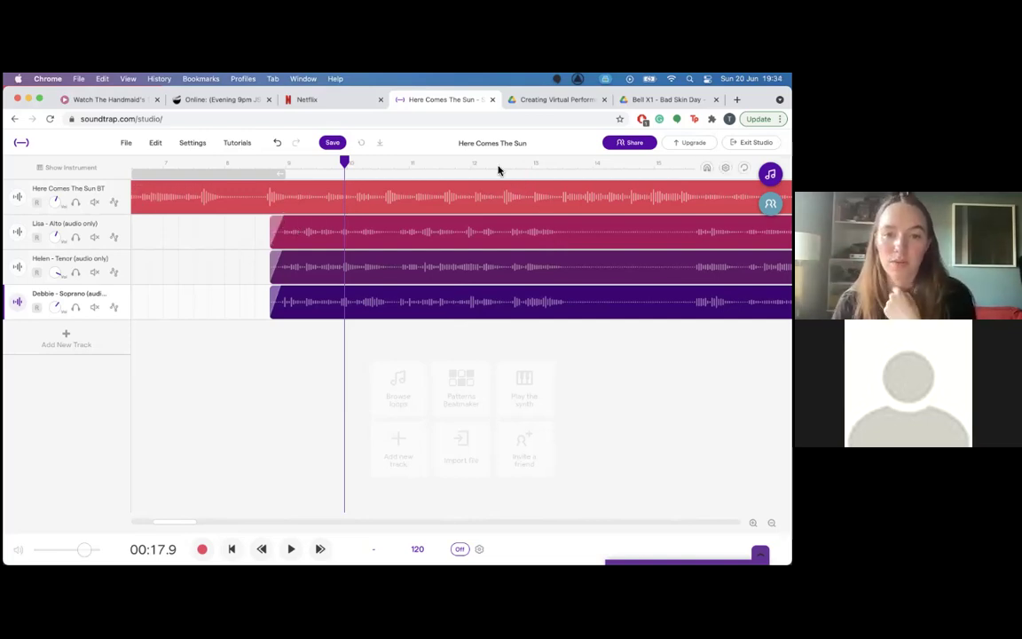
pyautogui.click(498, 168)
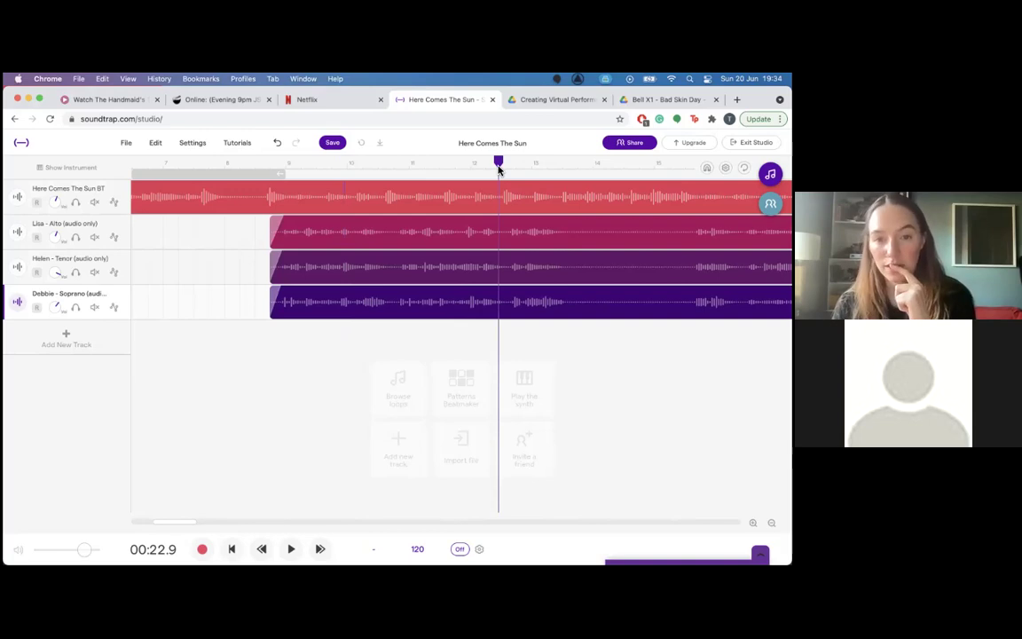
pyautogui.press('space')
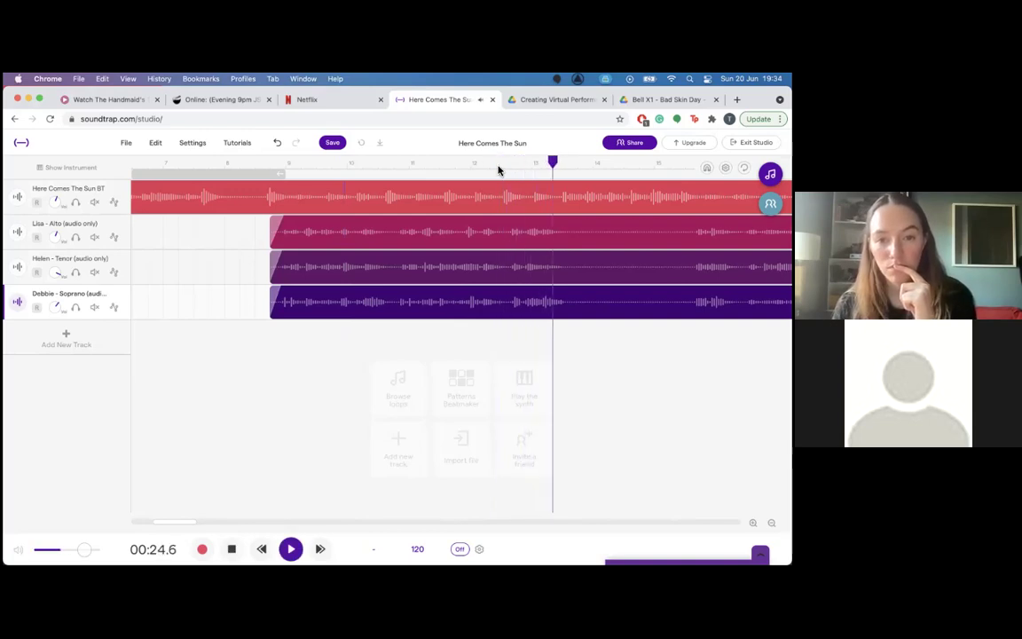
pyautogui.press('space')
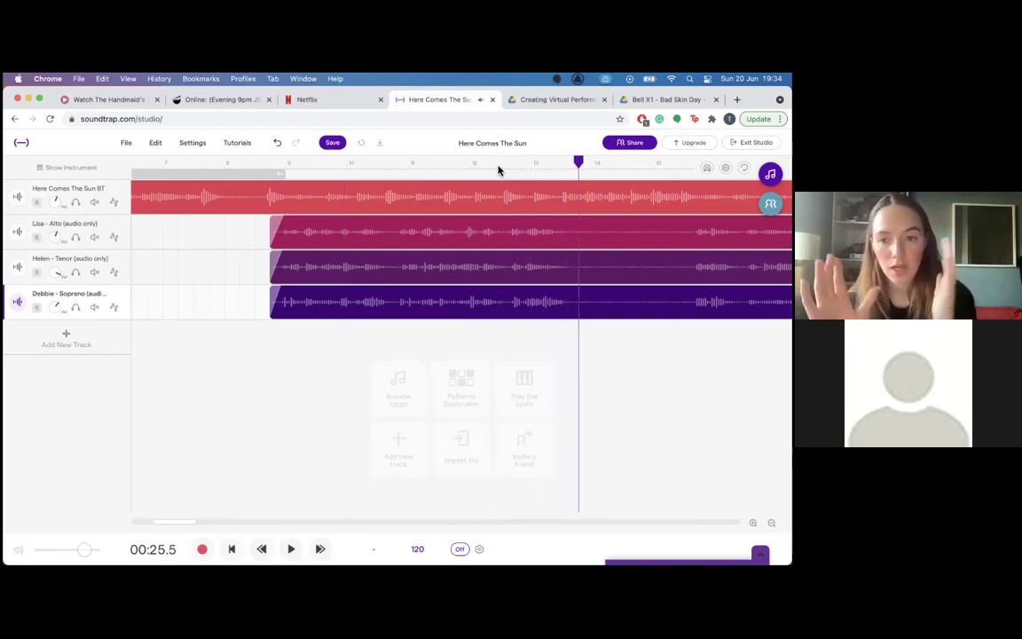
pyautogui.click(498, 169)
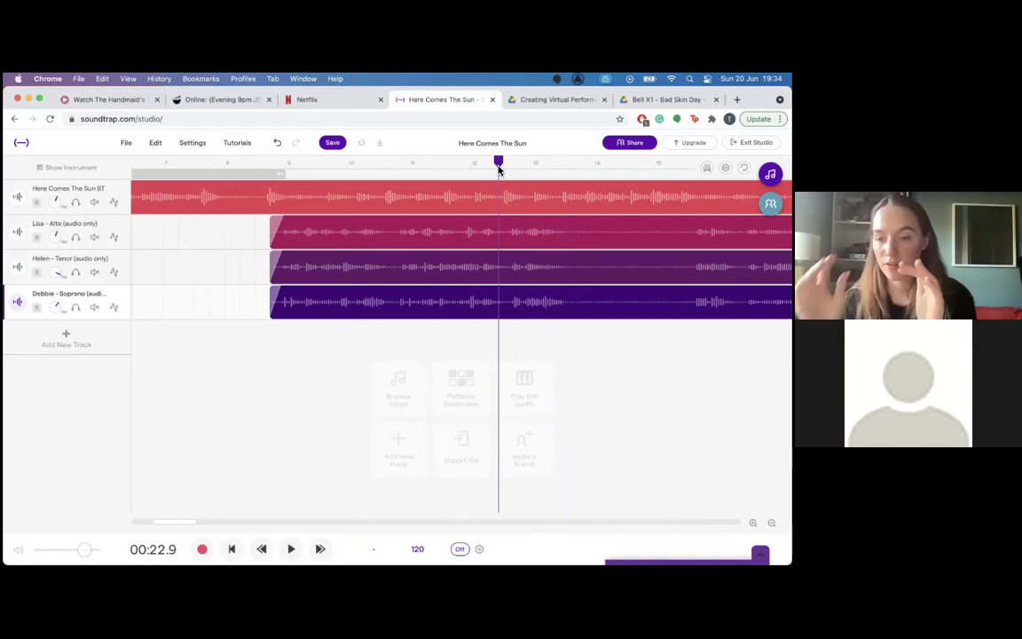
pyautogui.press('space')
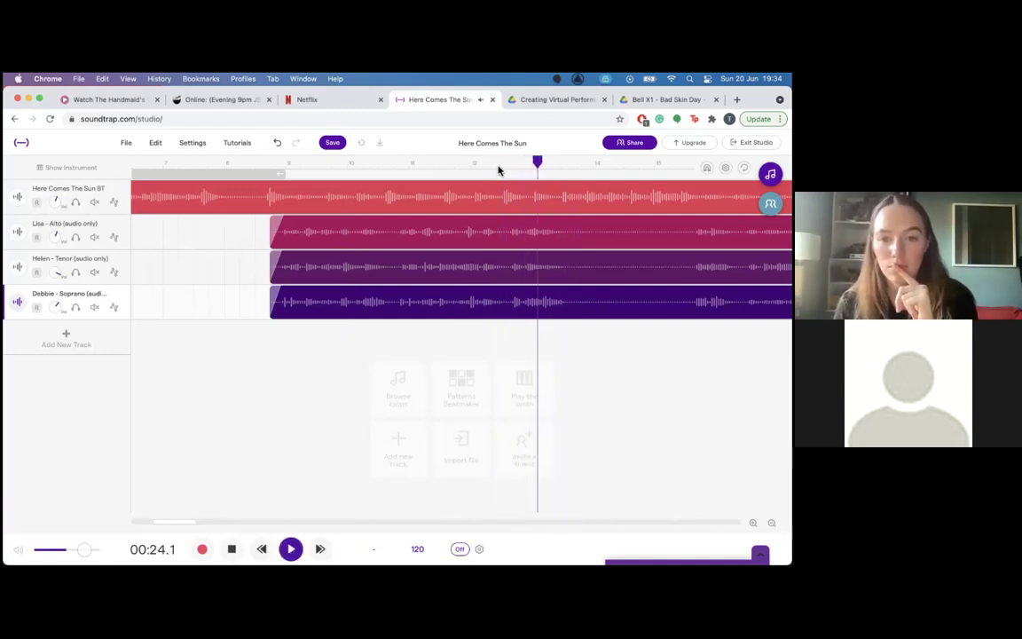
pyautogui.press('space')
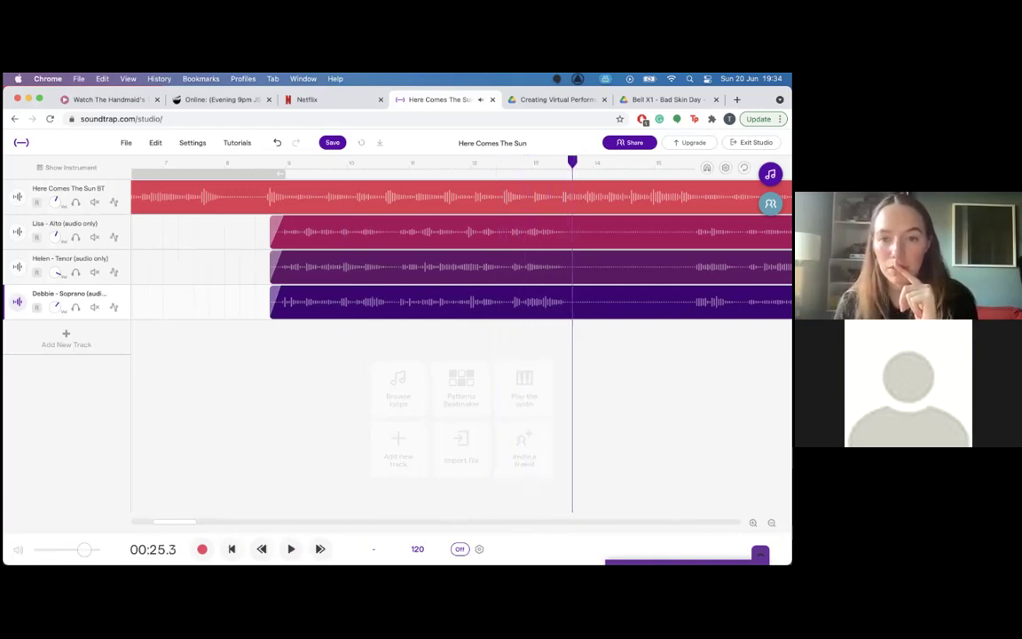
pyautogui.moveTo(572, 161); pyautogui.dragTo(572, 162)
pyautogui.moveTo(602, 335); pyautogui.dragTo(587, 232)
pyautogui.click(600, 340)
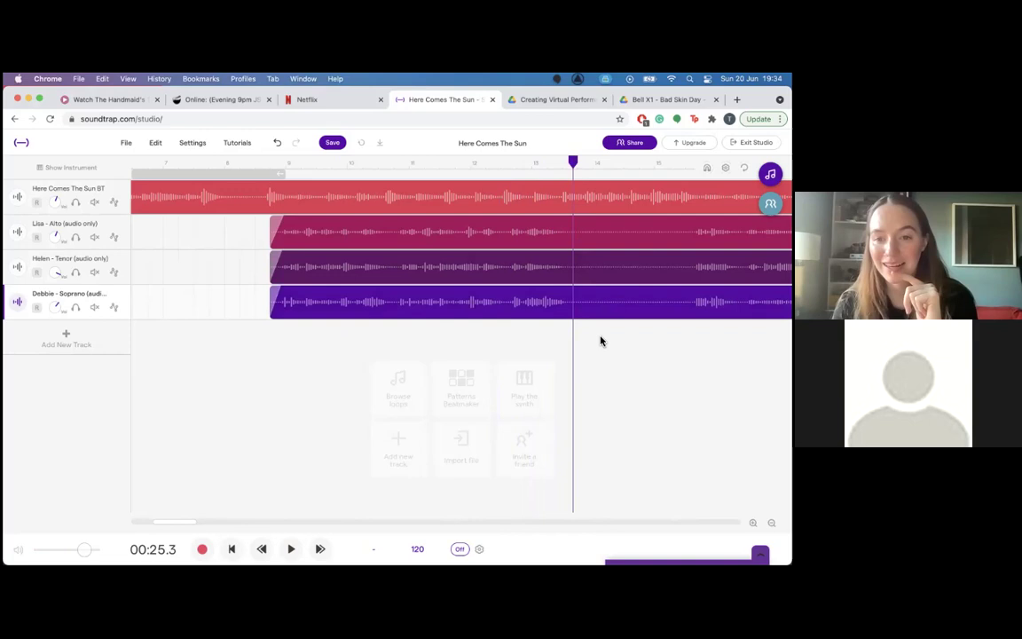
# Select the alto, tenor and soprano clips and split them at 00:25.4.
pyautogui.click(576, 163)
pyautogui.moveTo(593, 331); pyautogui.dragTo(578, 242)
pyautogui.press('super+e')
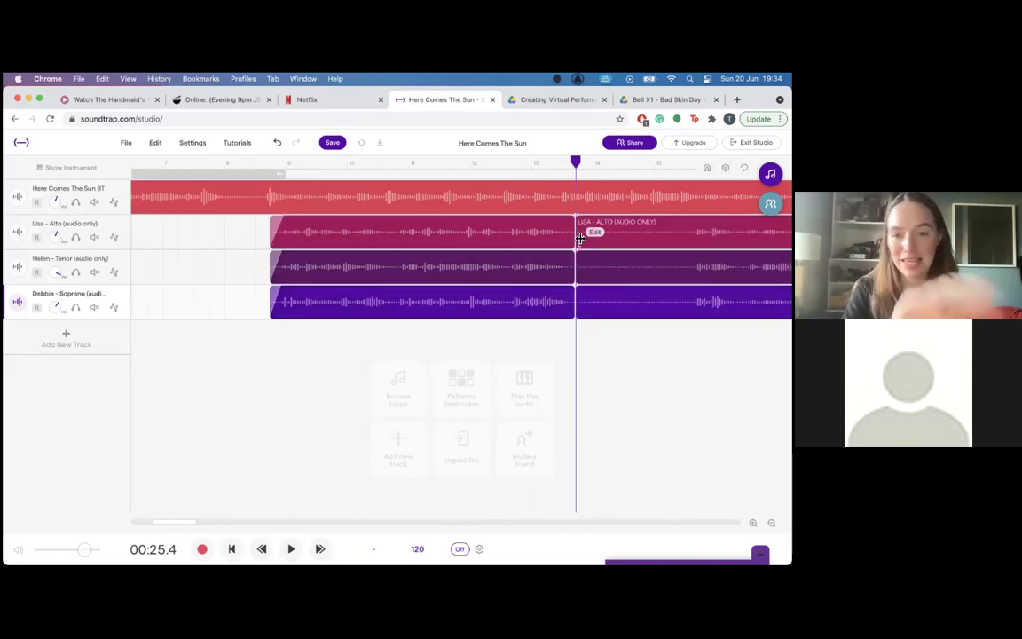
pyautogui.hscroll(3, 580, 238)
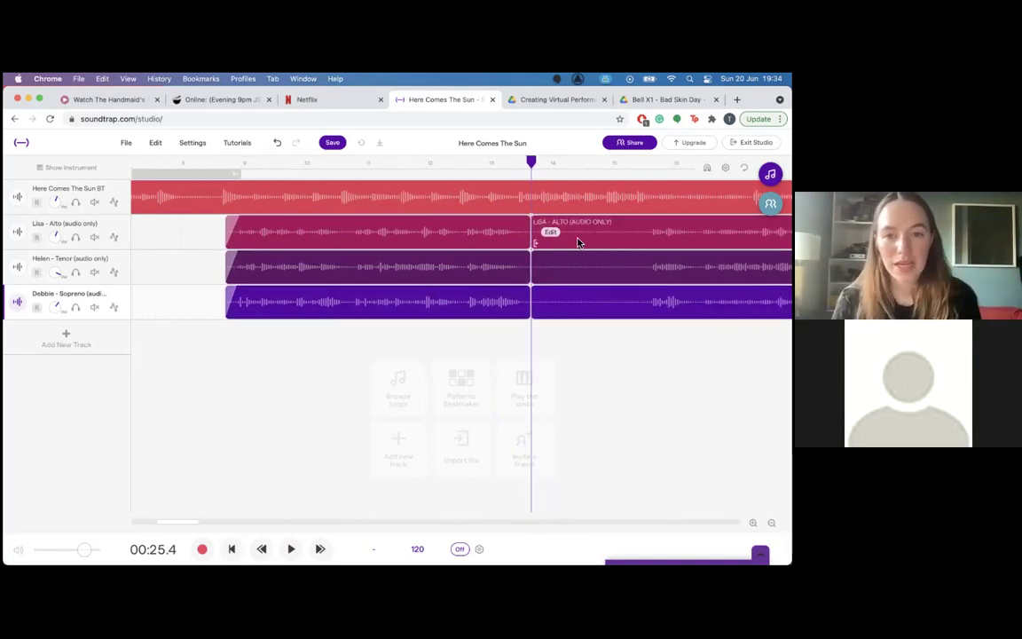
# Split the vocal clips again at about 00:29 and delete the section between the cuts.
pyautogui.click(636, 163)
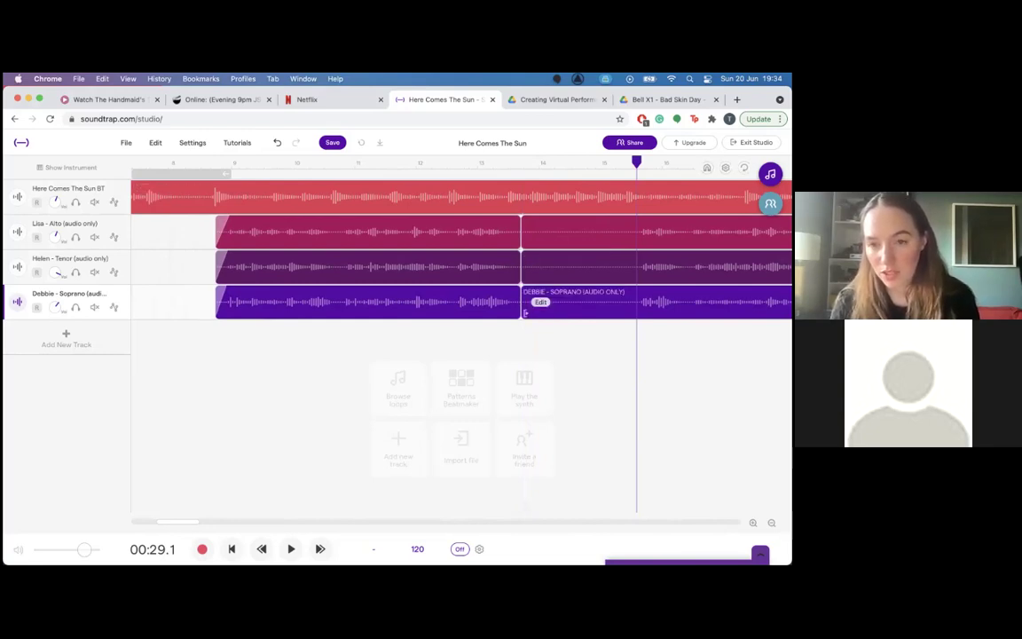
pyautogui.press('Left')
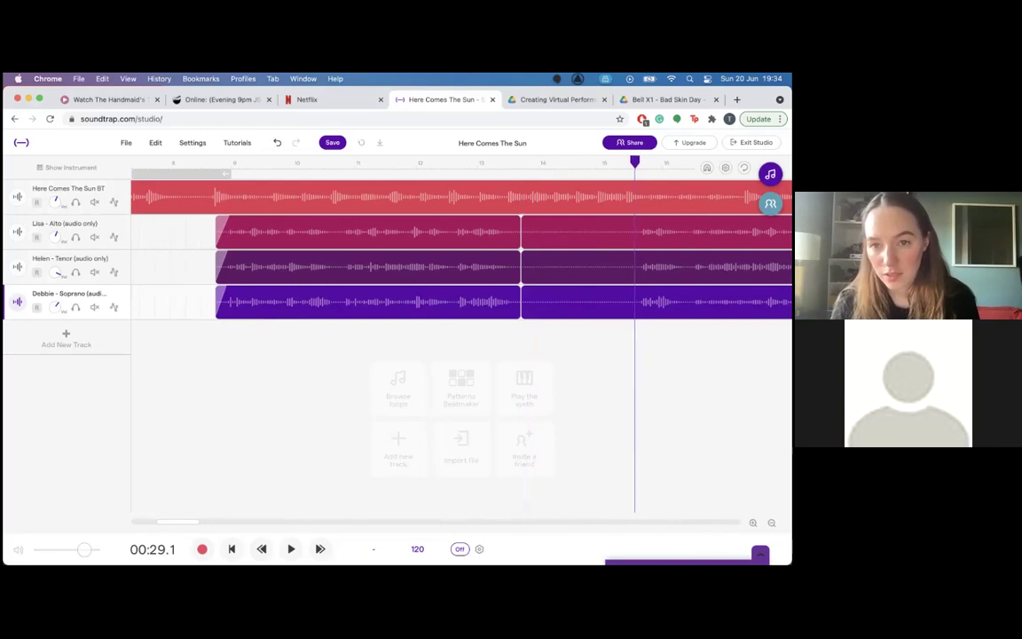
pyautogui.press('Right')
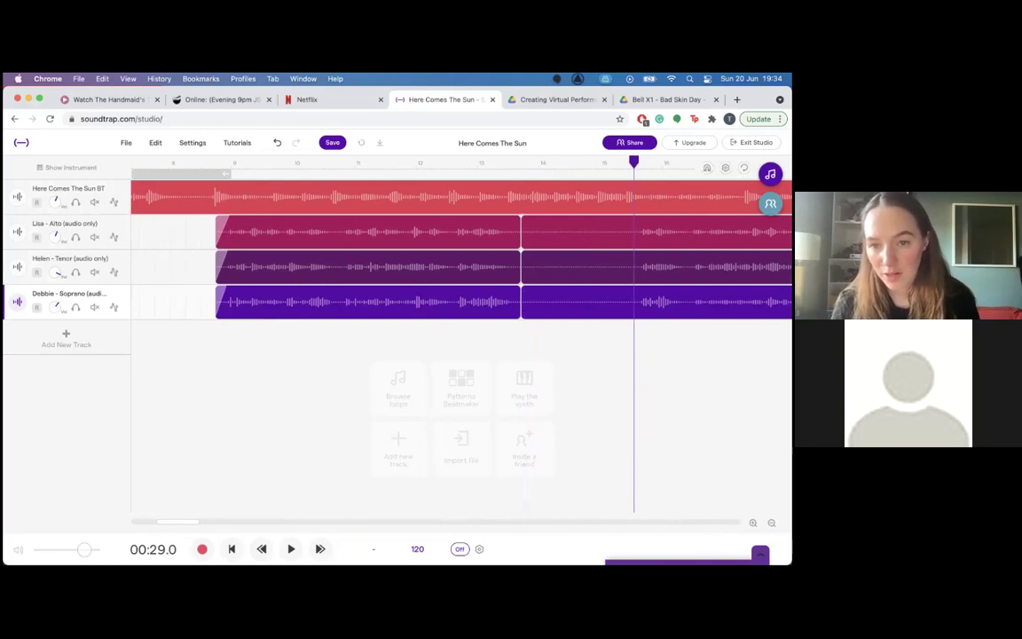
pyautogui.moveTo(525, 242)
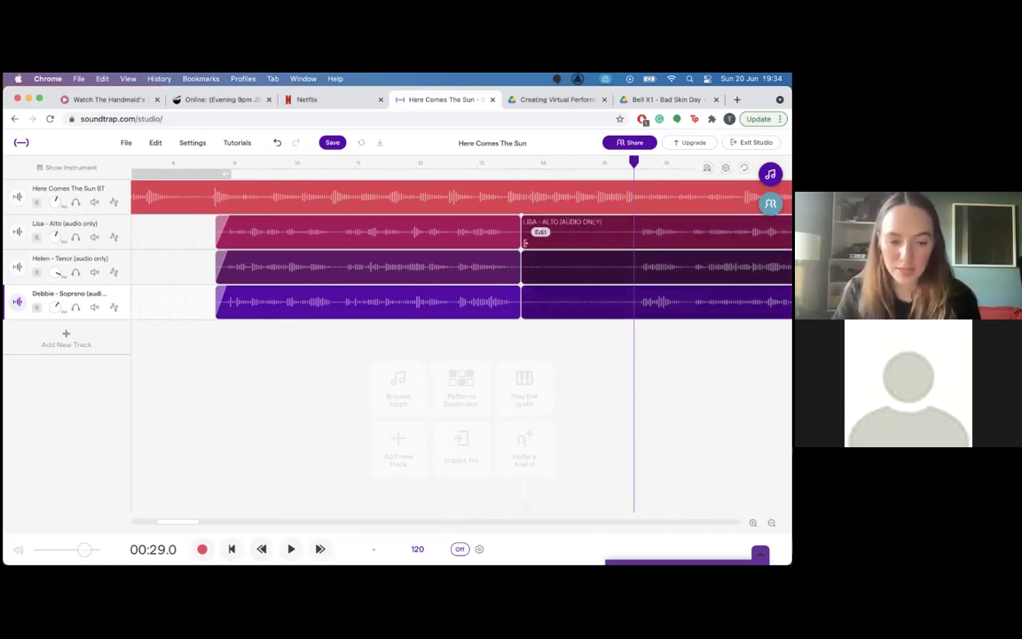
pyautogui.press('super+e')
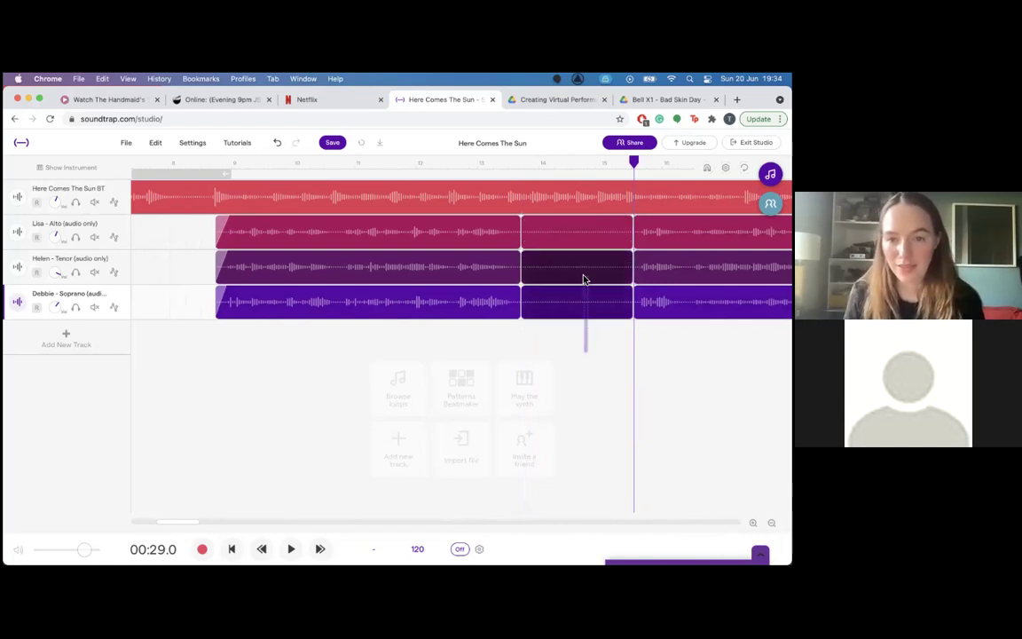
pyautogui.moveTo(584, 237)
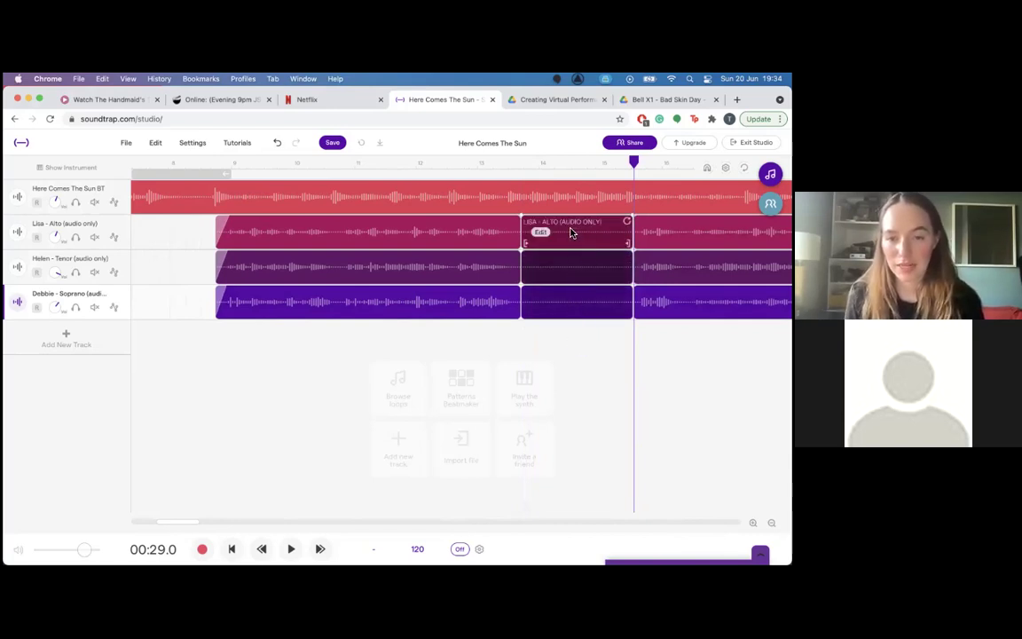
pyautogui.press('BackSpace')
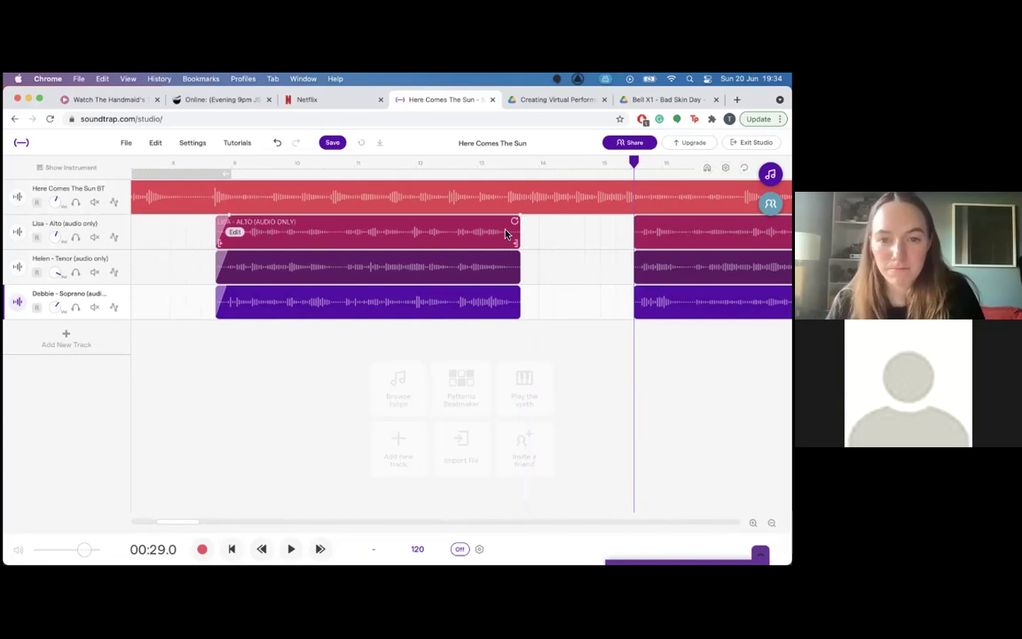
pyautogui.click(236, 233)
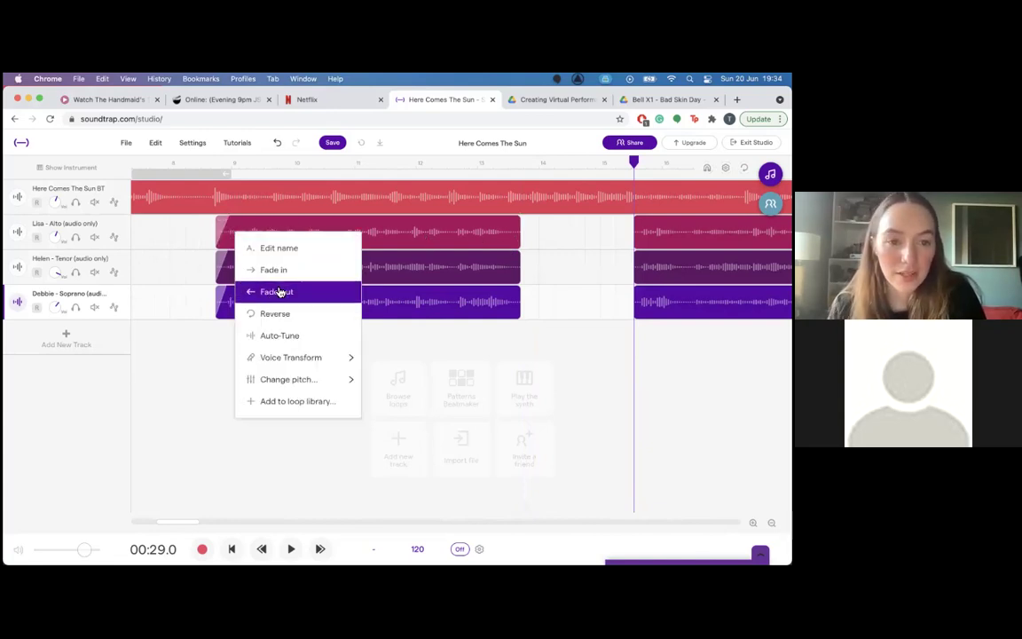
# Add short fade-outs to the alto, tenor and soprano clips, then play from 00:22.9.
pyautogui.click(271, 290)
pyautogui.moveTo(400, 220); pyautogui.dragTo(506, 232)
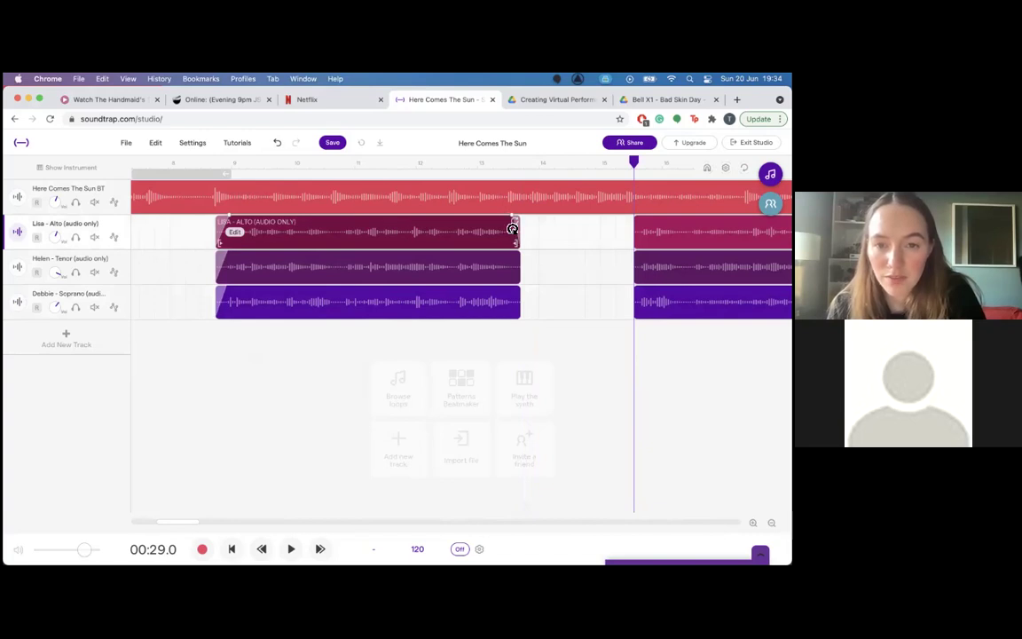
pyautogui.click(235, 267)
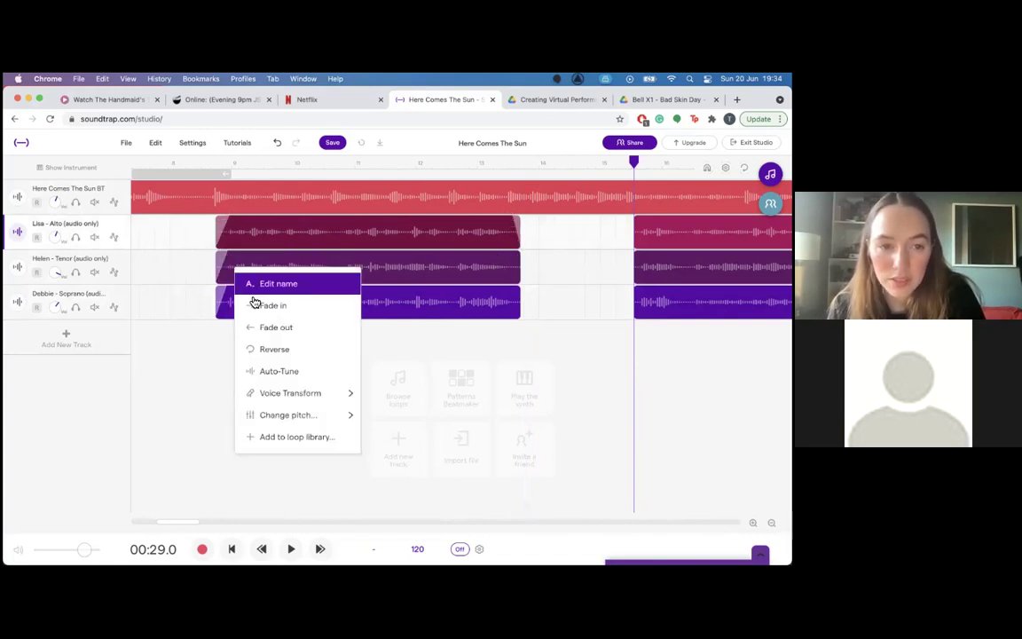
pyautogui.click(264, 331)
pyautogui.click(233, 301)
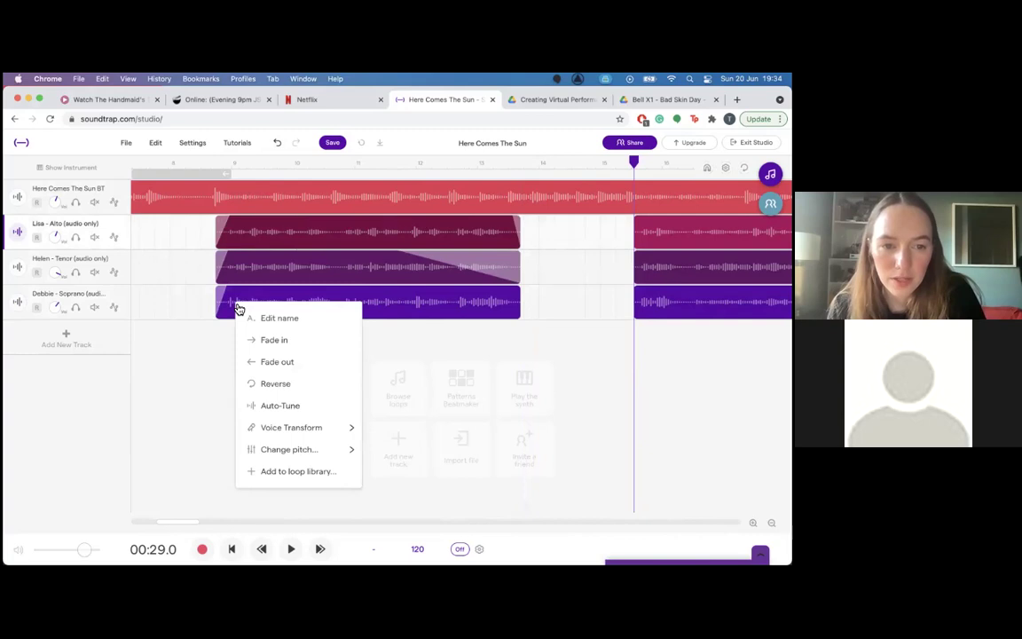
pyautogui.click(268, 364)
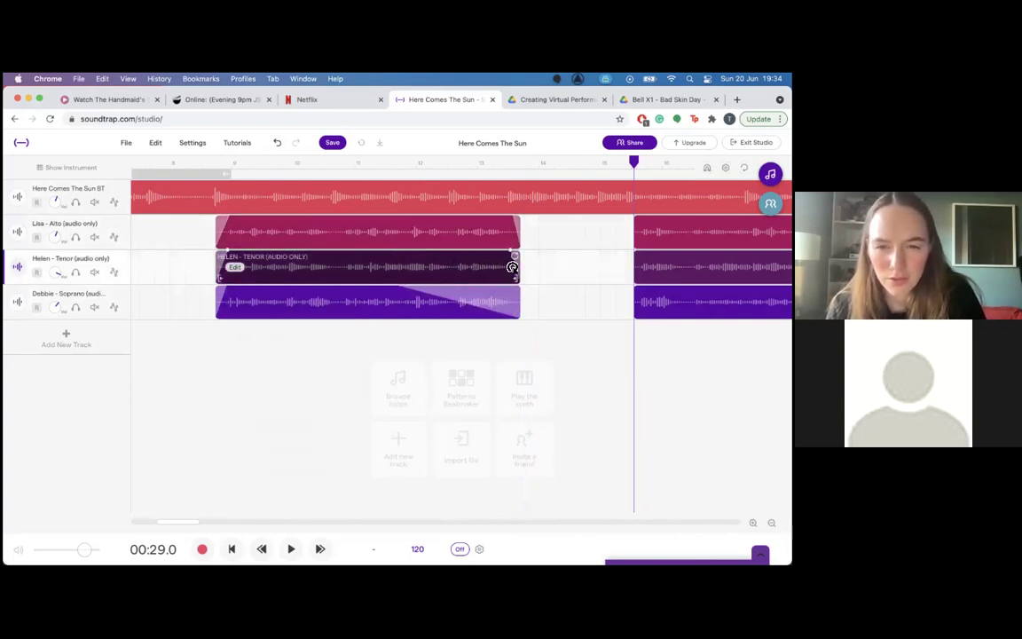
pyautogui.moveTo(396, 285); pyautogui.dragTo(511, 291)
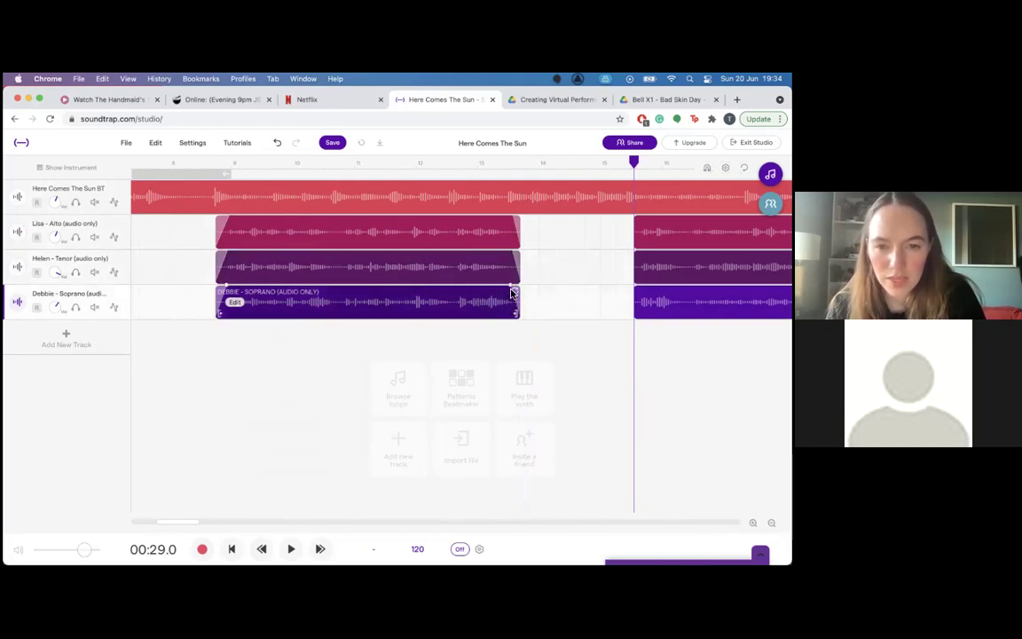
pyautogui.click(446, 165)
pyautogui.press('space')
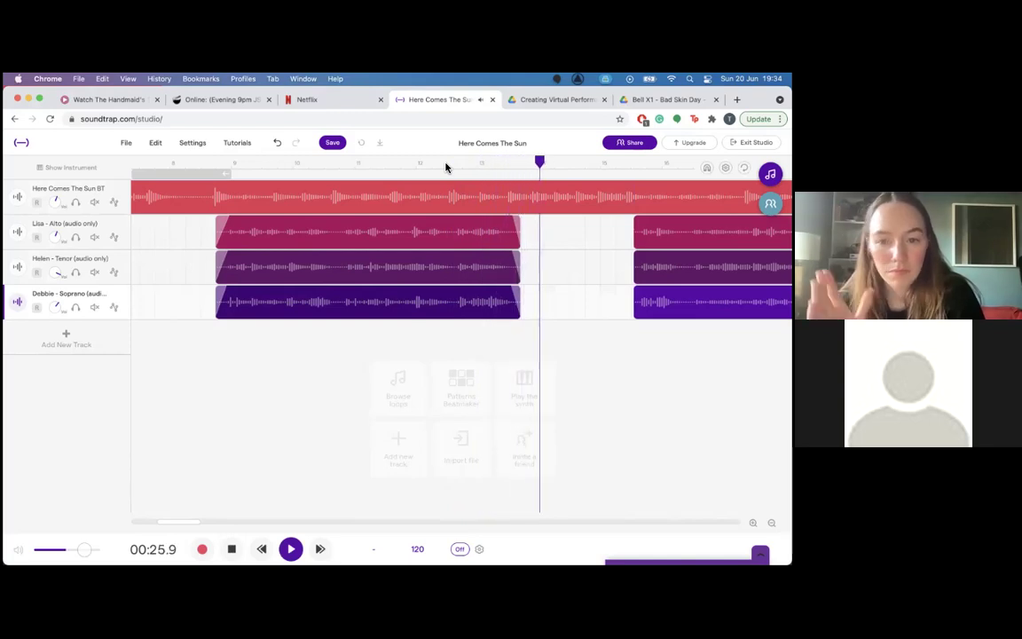
pyautogui.press('space')
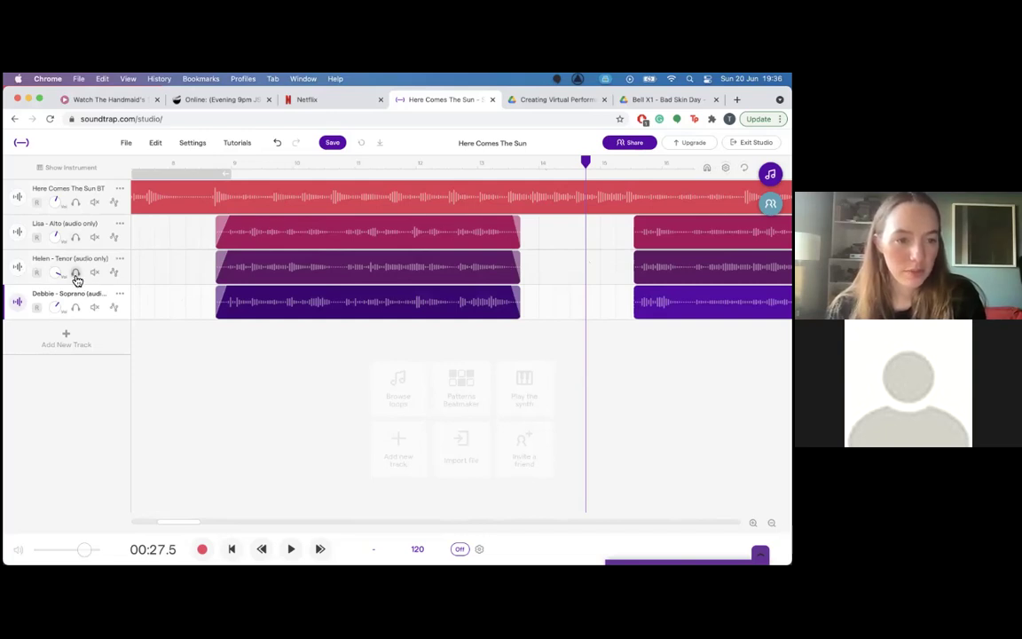
# Mute the Alto and Soprano tracks and show the Tenor track's instrument panel.
pyautogui.click(94, 236)
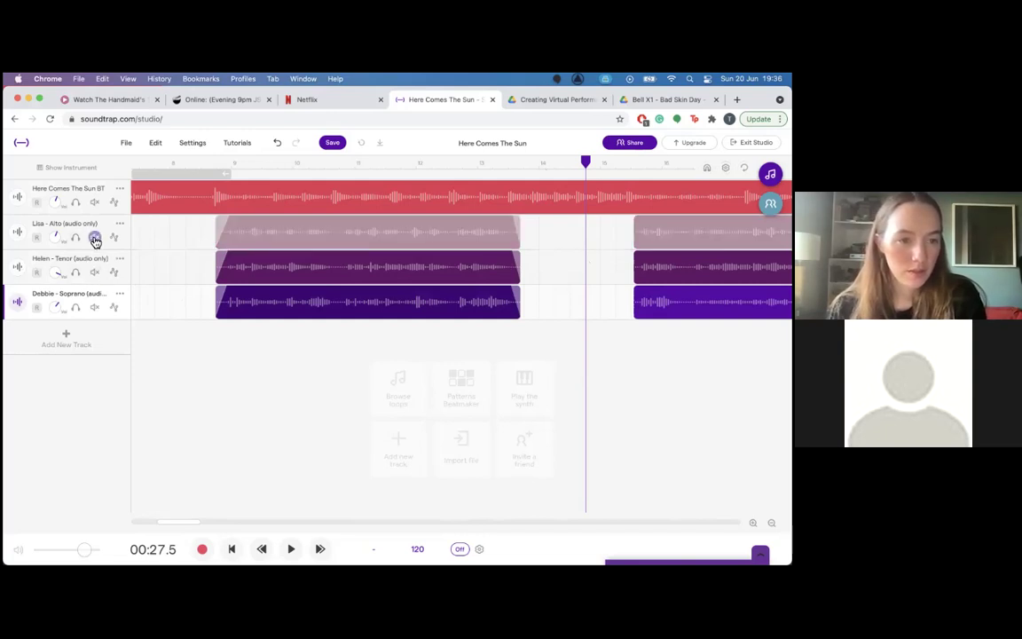
pyautogui.click(95, 307)
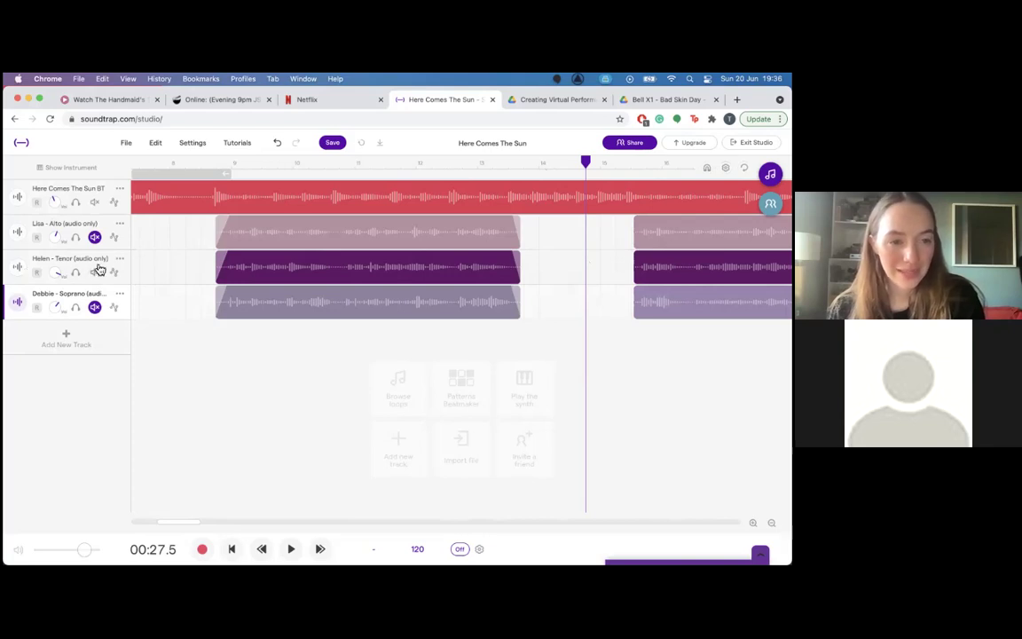
pyautogui.click(18, 267)
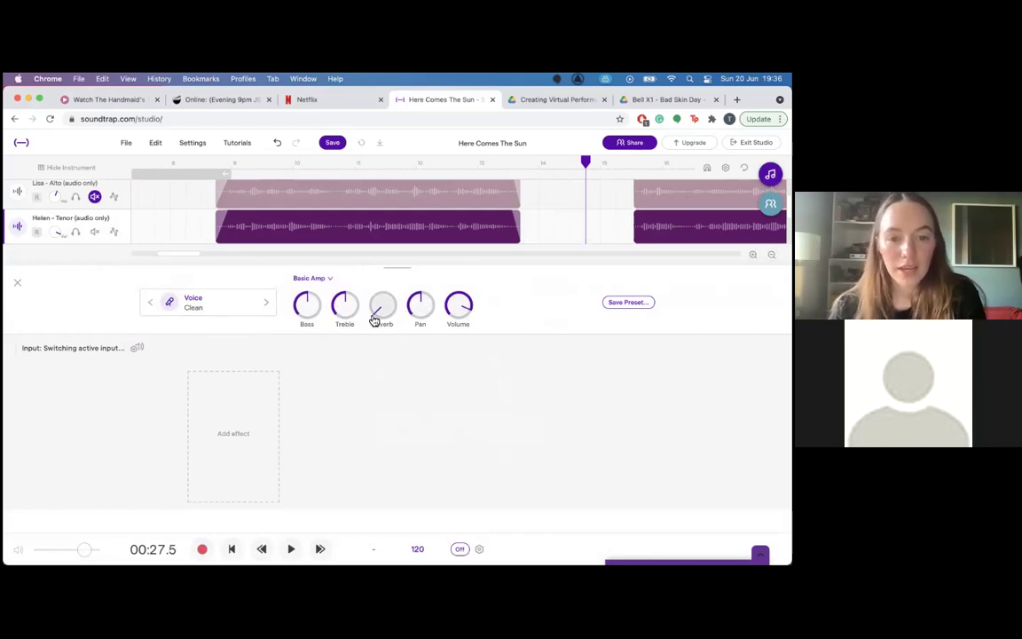
# Turn up the Reverb knob in the tenor track's Basic Amp panel.
pyautogui.moveTo(378, 318); pyautogui.dragTo(371, 268)
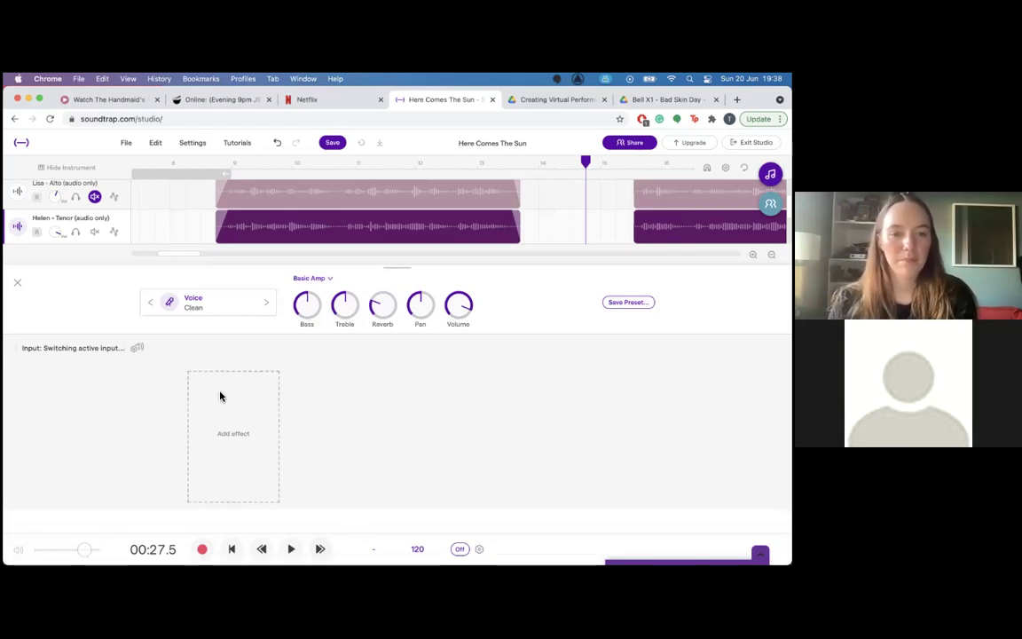
# Add an Equalizer effect to the tenor track's effect chain.
pyautogui.click(221, 440)
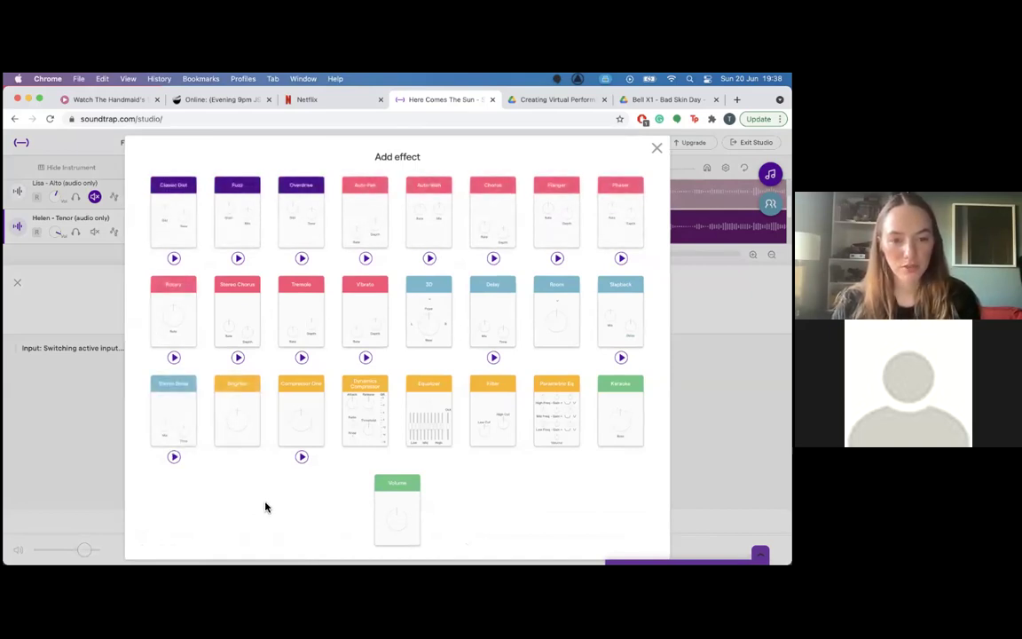
pyautogui.click(430, 412)
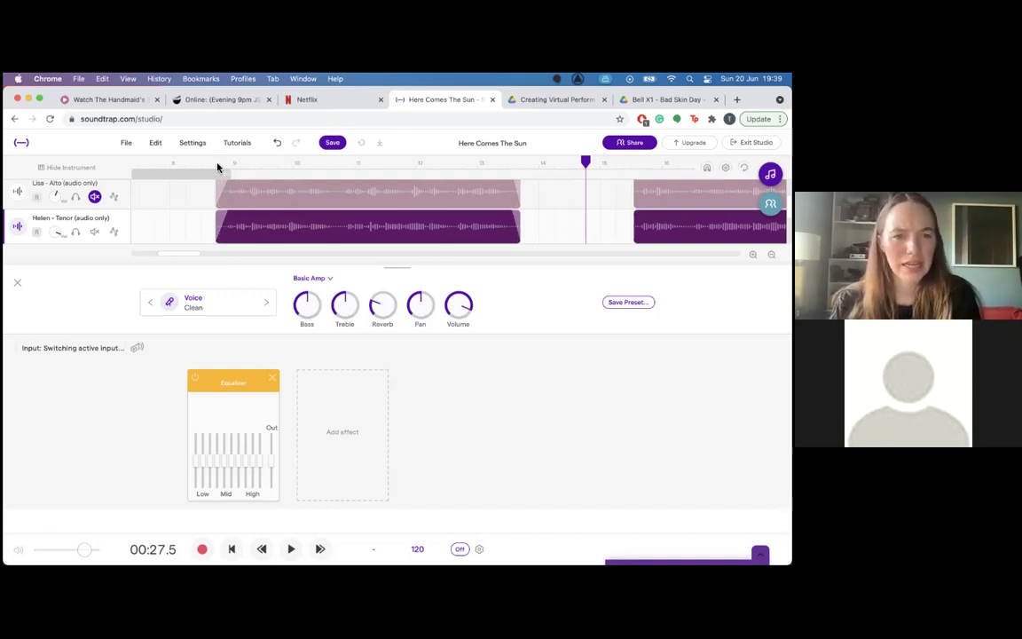
# Play the tenor from 00:15.5 and pull the tenor EQ's mid and high bands down.
pyautogui.click(217, 165)
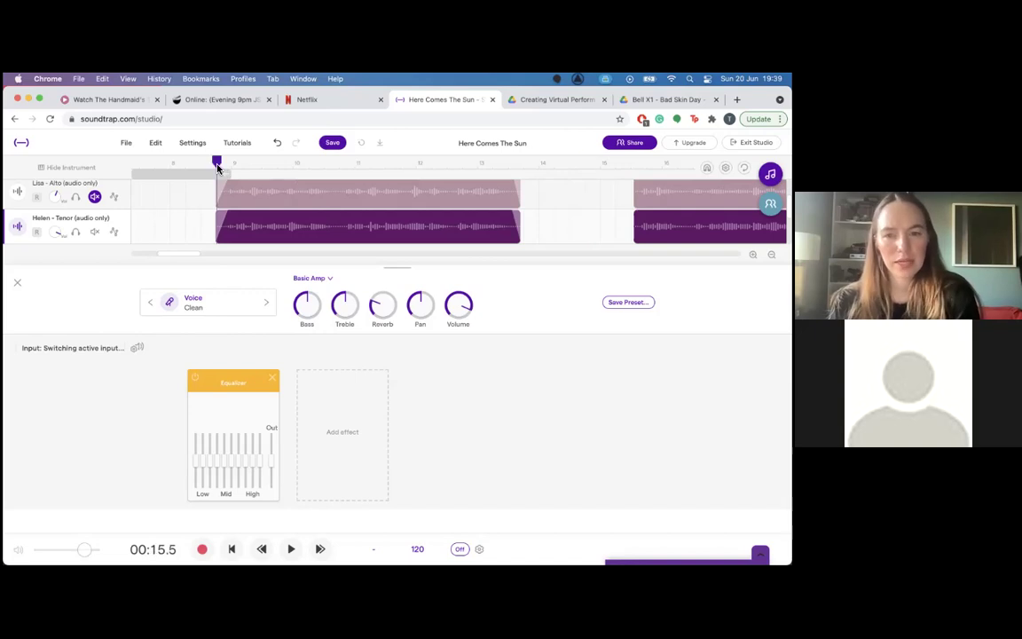
pyautogui.press('space')
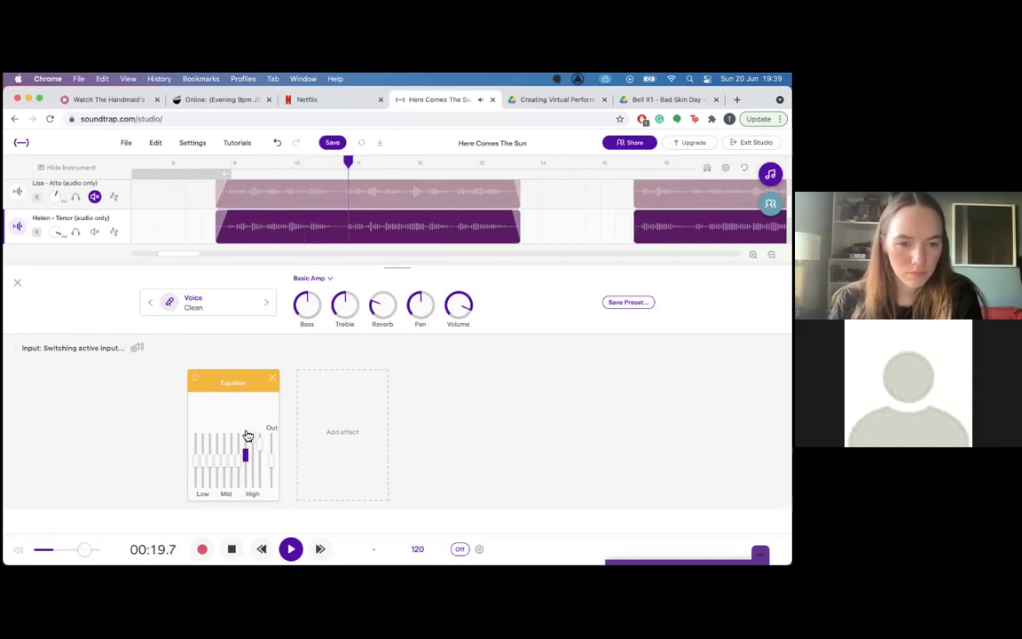
pyautogui.moveTo(240, 468); pyautogui.dragTo(239, 437)
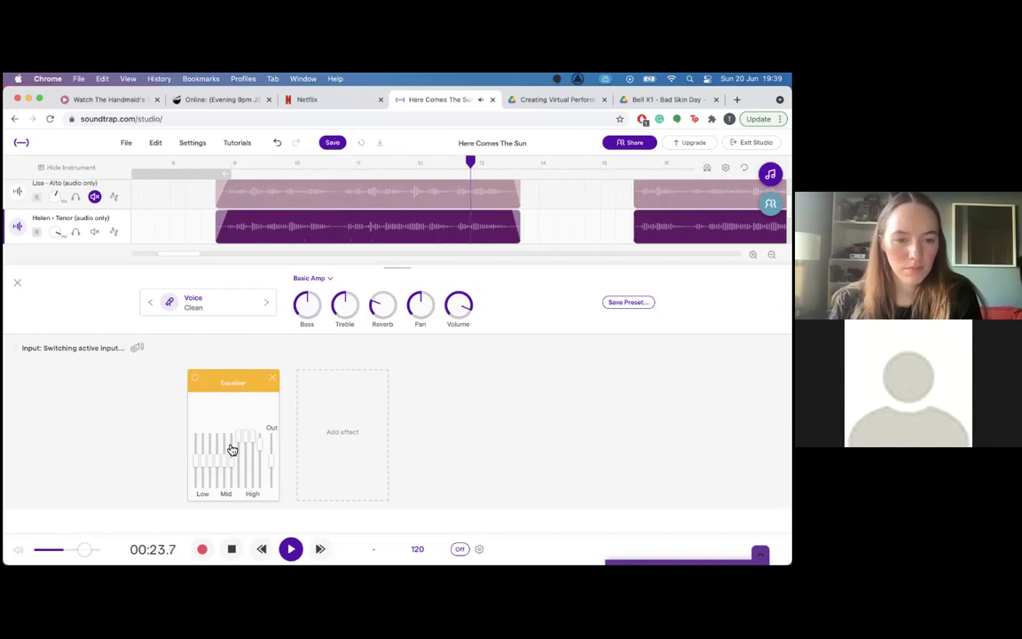
pyautogui.press('space')
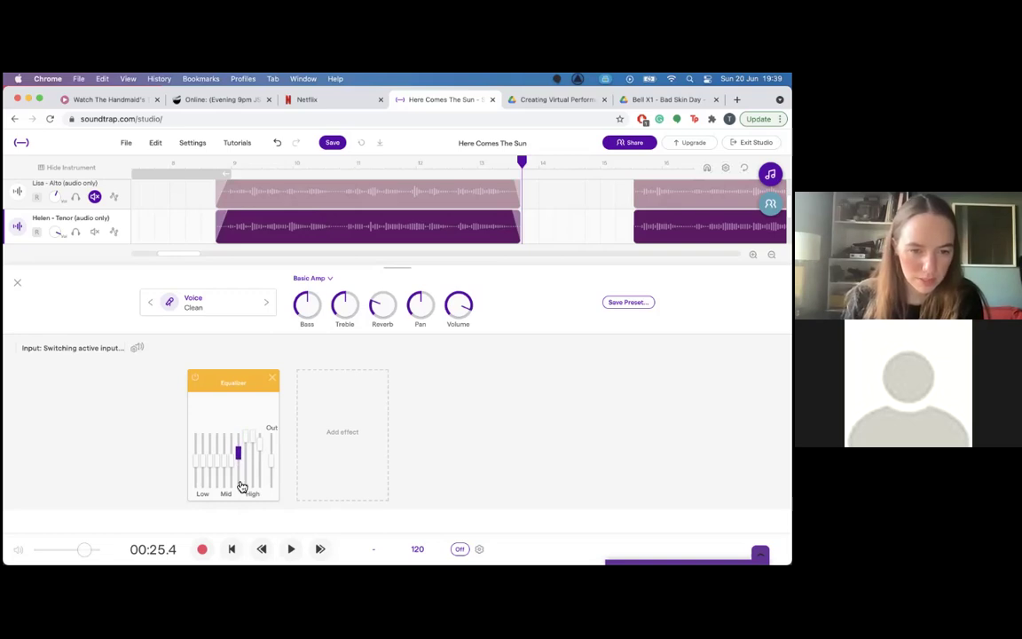
pyautogui.moveTo(251, 443); pyautogui.dragTo(249, 503)
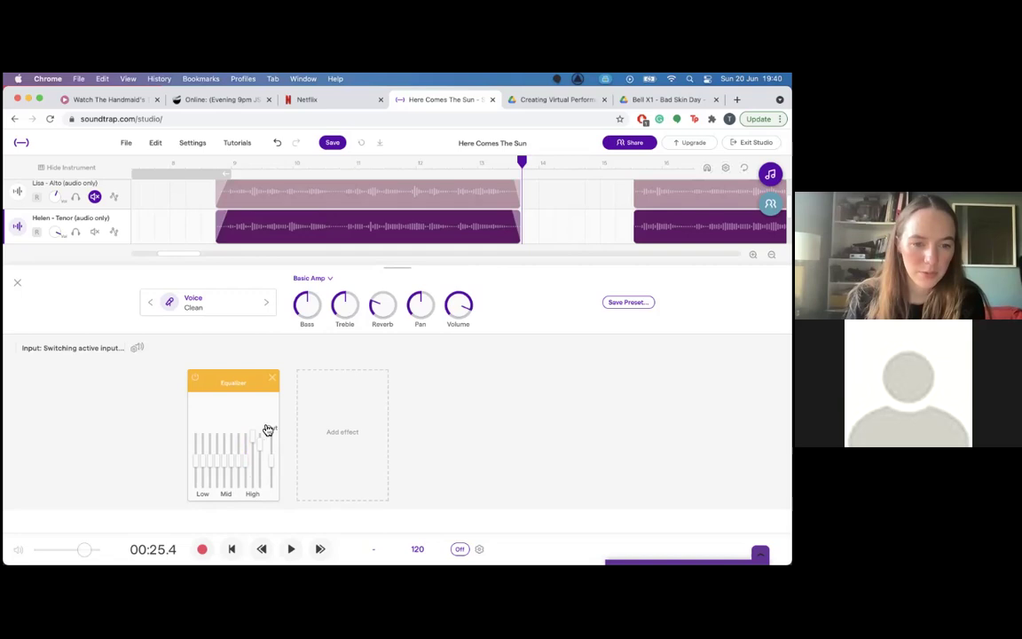
pyautogui.moveTo(255, 440); pyautogui.dragTo(250, 499)
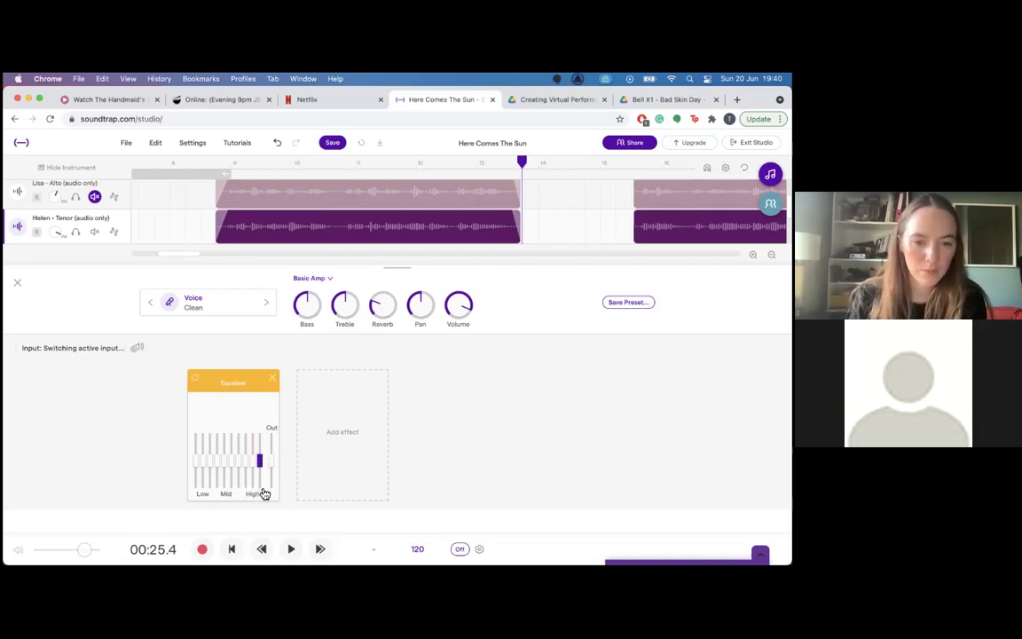
# Replay from 00:15.5, raise the low EQ band, then ease a mid band slightly lower.
pyautogui.click(217, 165)
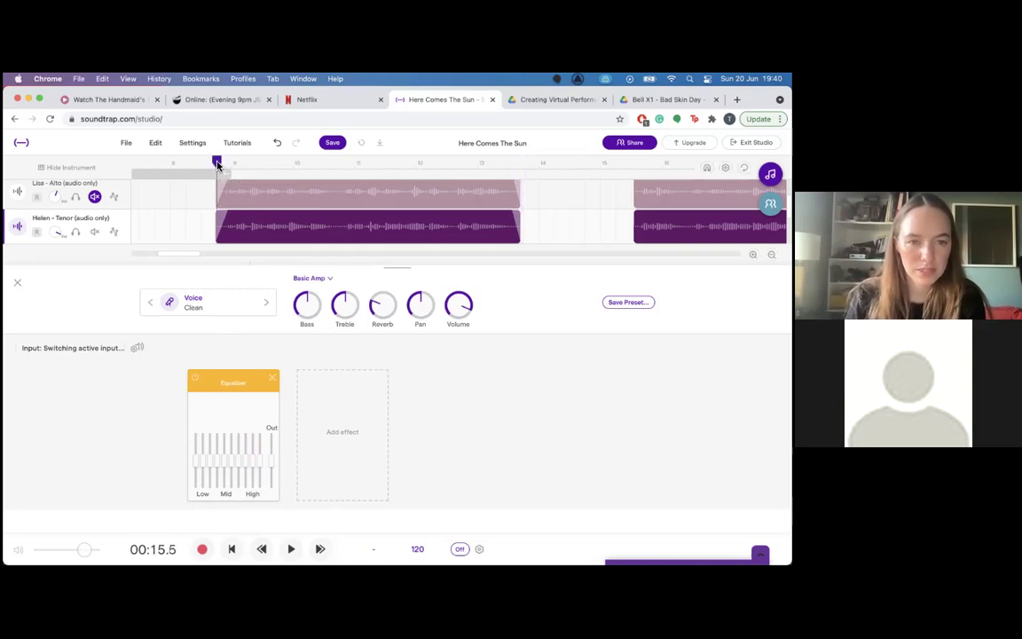
pyautogui.press('space')
pyautogui.moveTo(196, 447); pyautogui.dragTo(212, 388)
pyautogui.moveTo(214, 462); pyautogui.dragTo(231, 415)
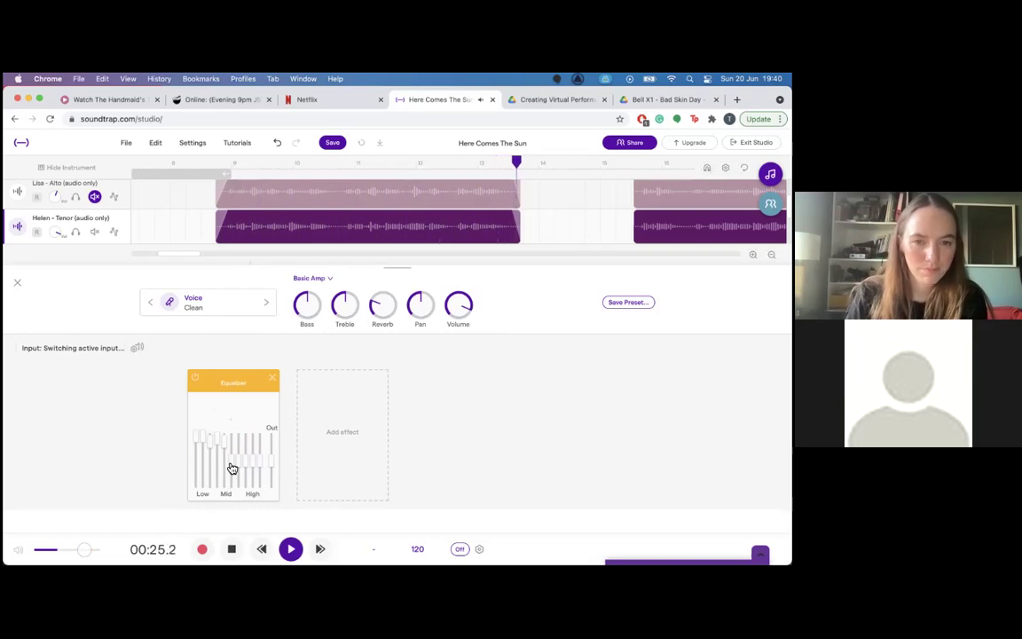
pyautogui.press('space')
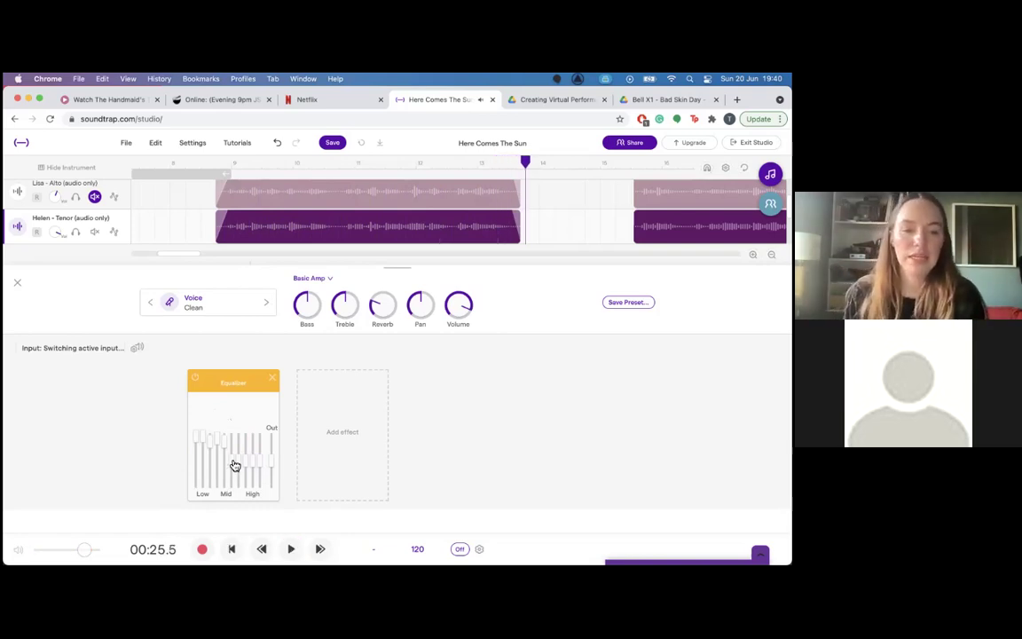
pyautogui.moveTo(229, 450); pyautogui.dragTo(225, 492)
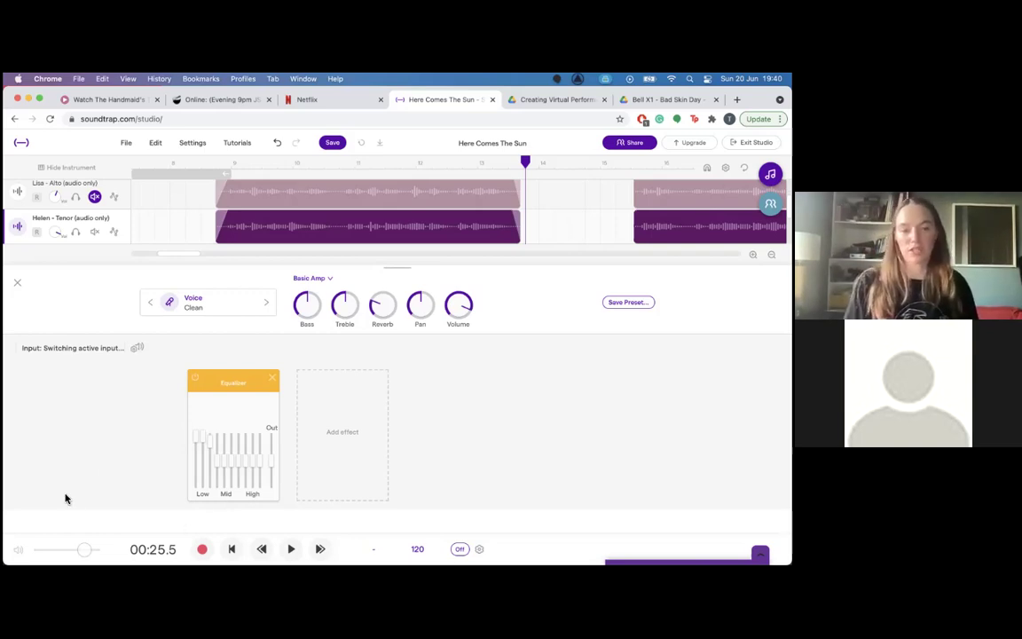
# Lower the two lowest bands of the tenor track's Equalizer.
pyautogui.moveTo(210, 443); pyautogui.dragTo(203, 503)
pyautogui.moveTo(196, 442); pyautogui.dragTo(197, 488)
pyautogui.click(174, 453)
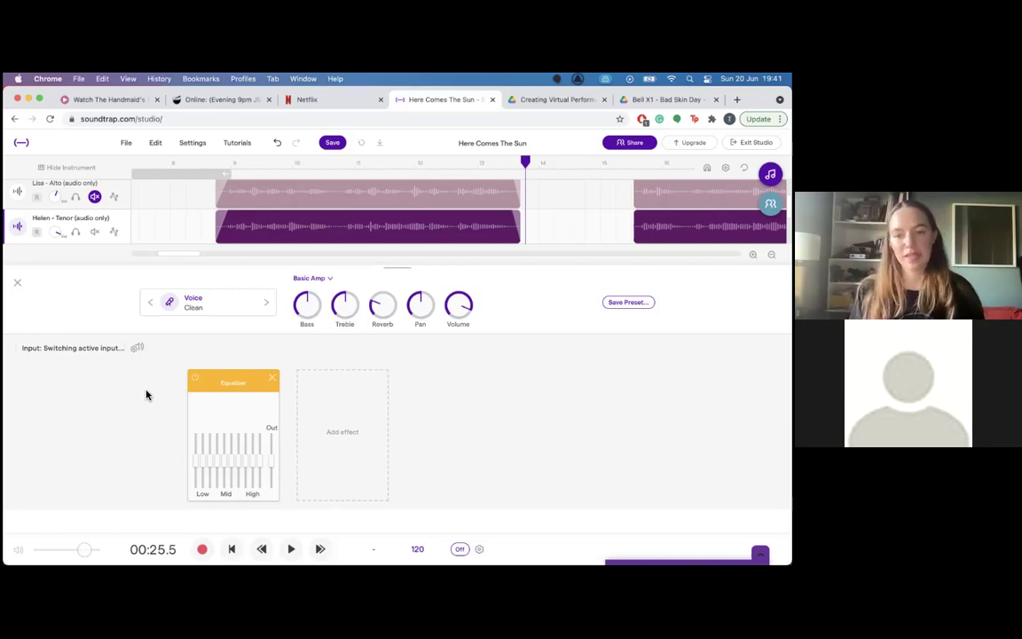
# Check the effect list without adding another effect, then close the tenor's effects panel.
pyautogui.click(350, 434)
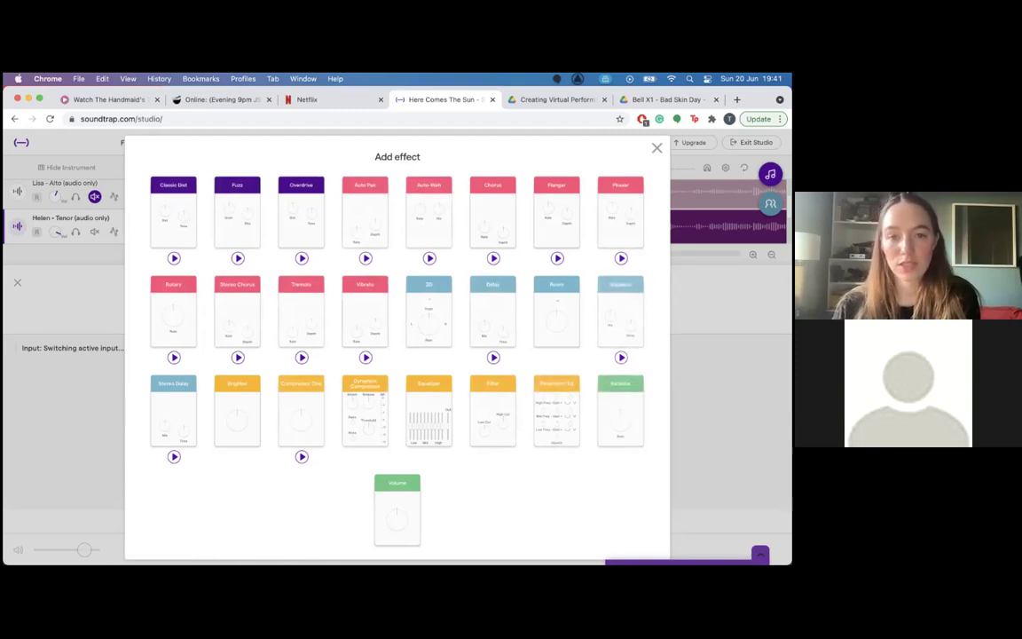
pyautogui.click(656, 147)
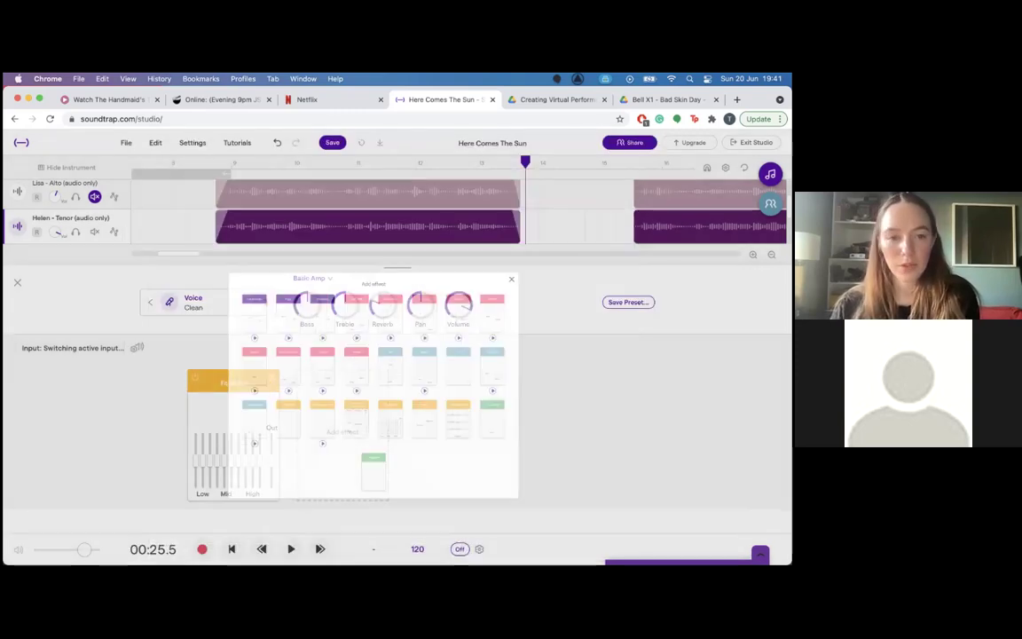
pyautogui.click(17, 284)
# Unmute the alto and soprano tracks and adjust the tenor track's volume.
pyautogui.scroll(-3, 449, 262)
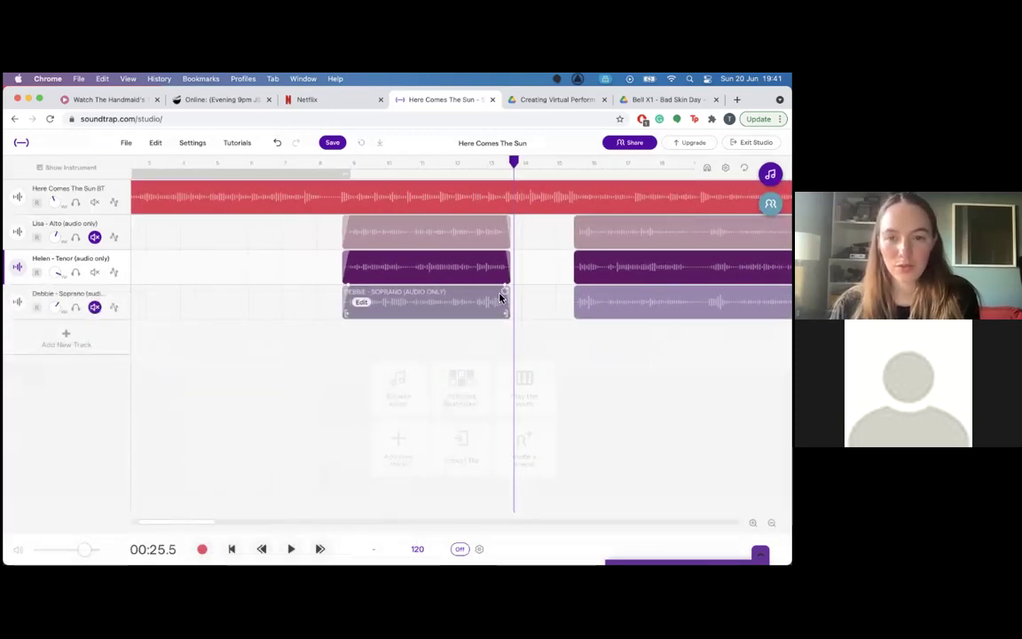
pyautogui.hscroll(5, 500, 298)
pyautogui.hscroll(8, 586, 300)
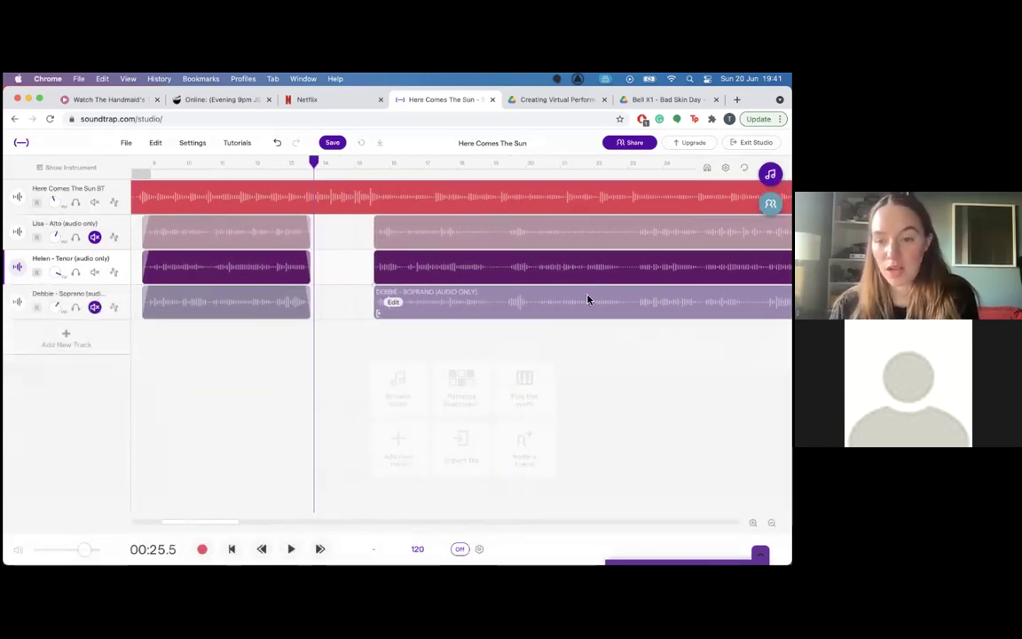
pyautogui.hscroll(-1, 586, 300)
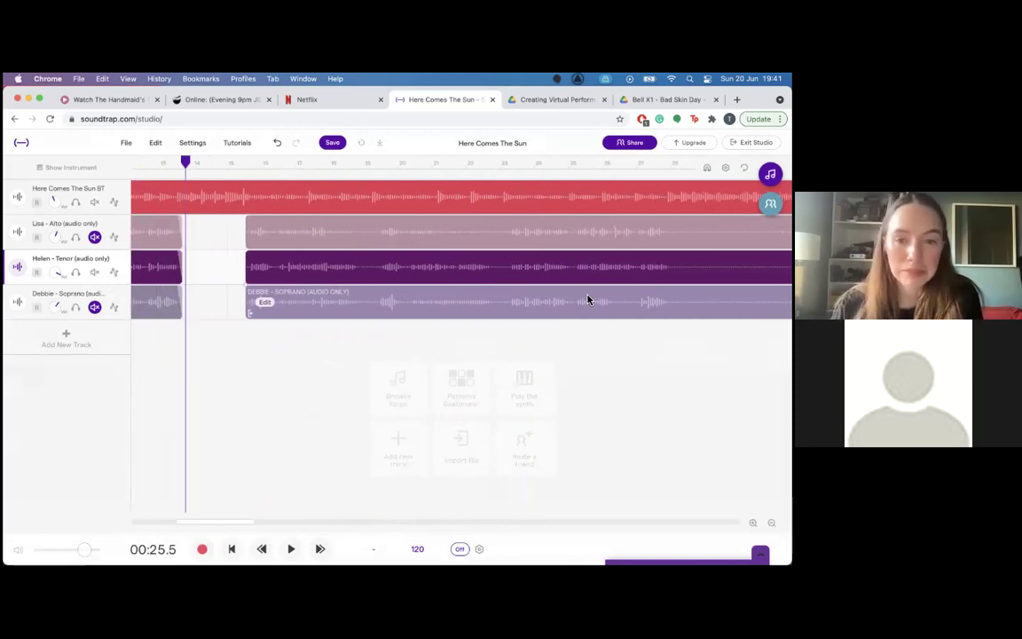
pyautogui.click(95, 238)
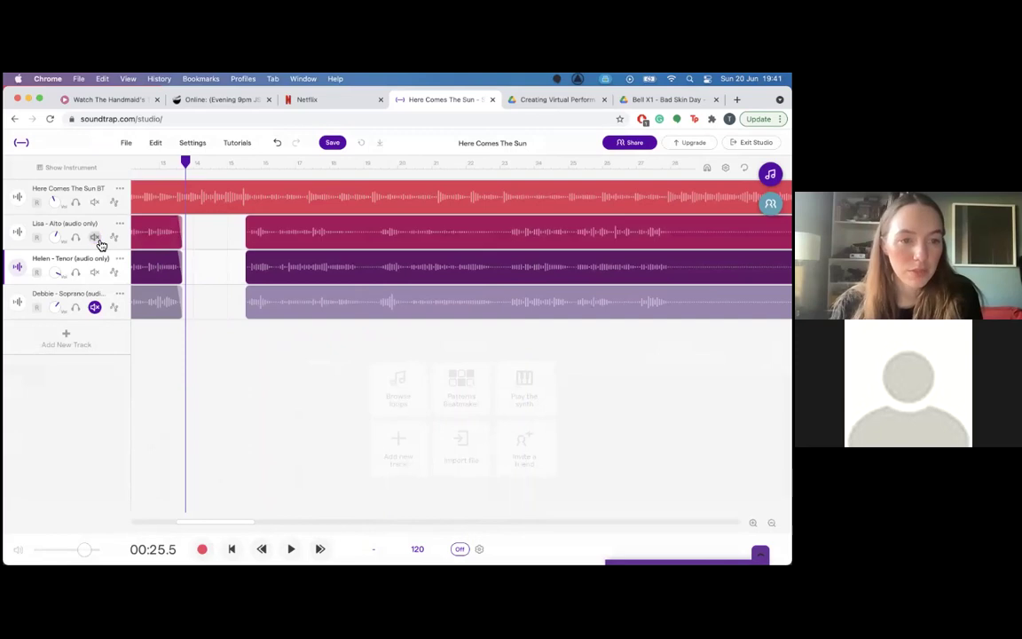
pyautogui.click(95, 307)
pyautogui.moveTo(62, 283); pyautogui.dragTo(59, 267)
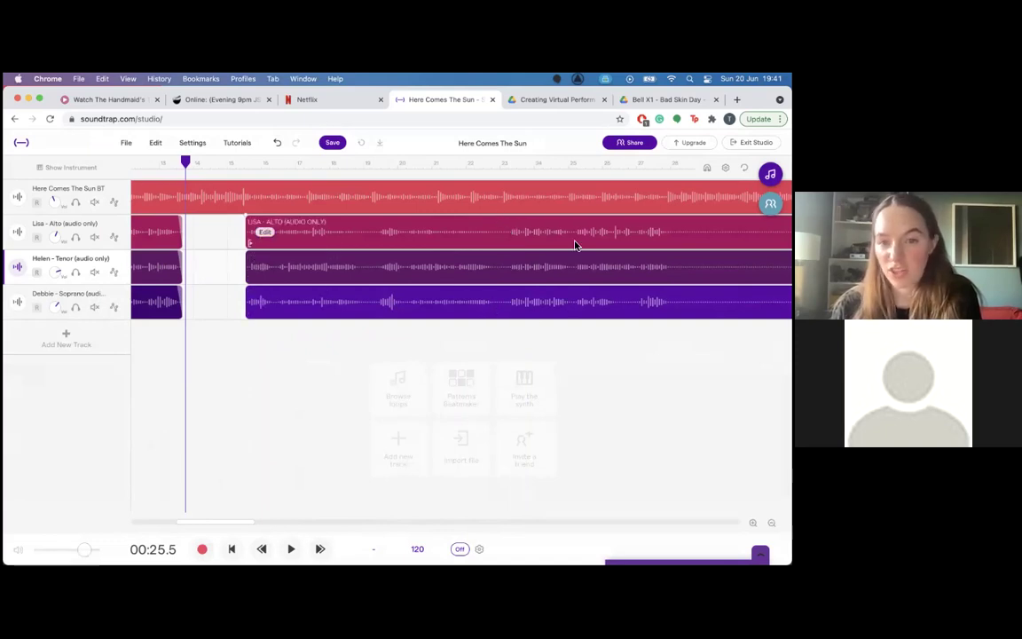
# Split the Lisa - Alto clip at 00:43.7 and shift it, then undo both changes.
pyautogui.click(496, 164)
pyautogui.moveTo(496, 163); pyautogui.dragTo(498, 163)
pyautogui.press('super+e')
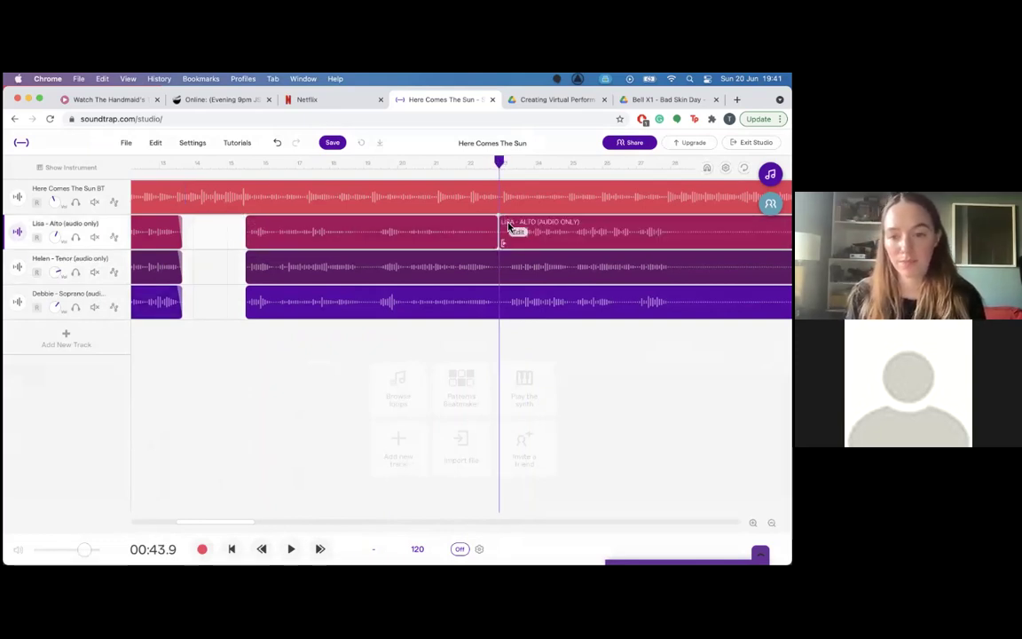
pyautogui.moveTo(532, 228); pyautogui.dragTo(503, 242)
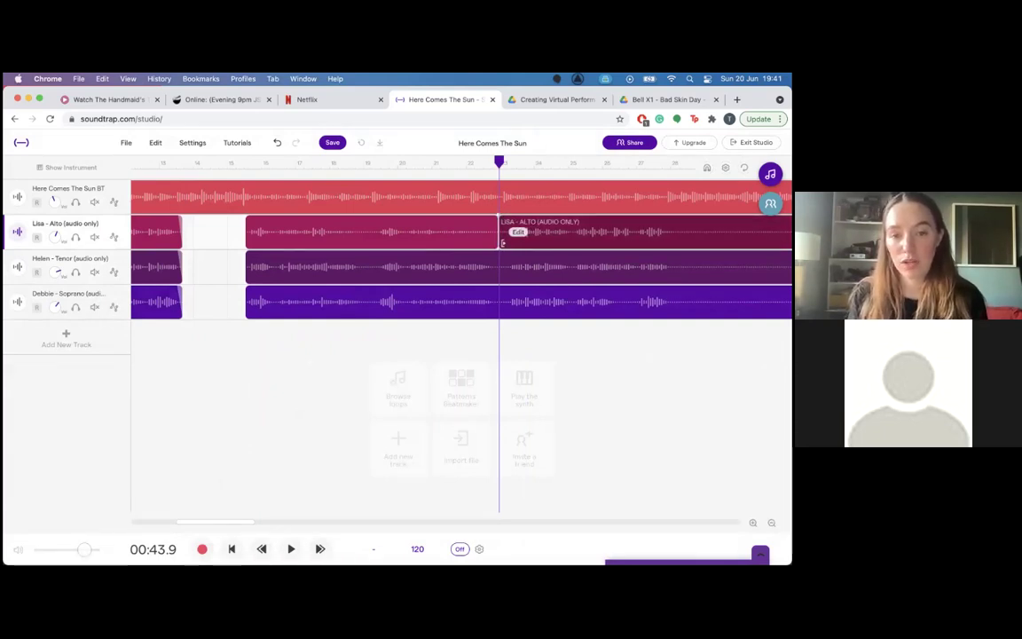
pyautogui.press('super+z')
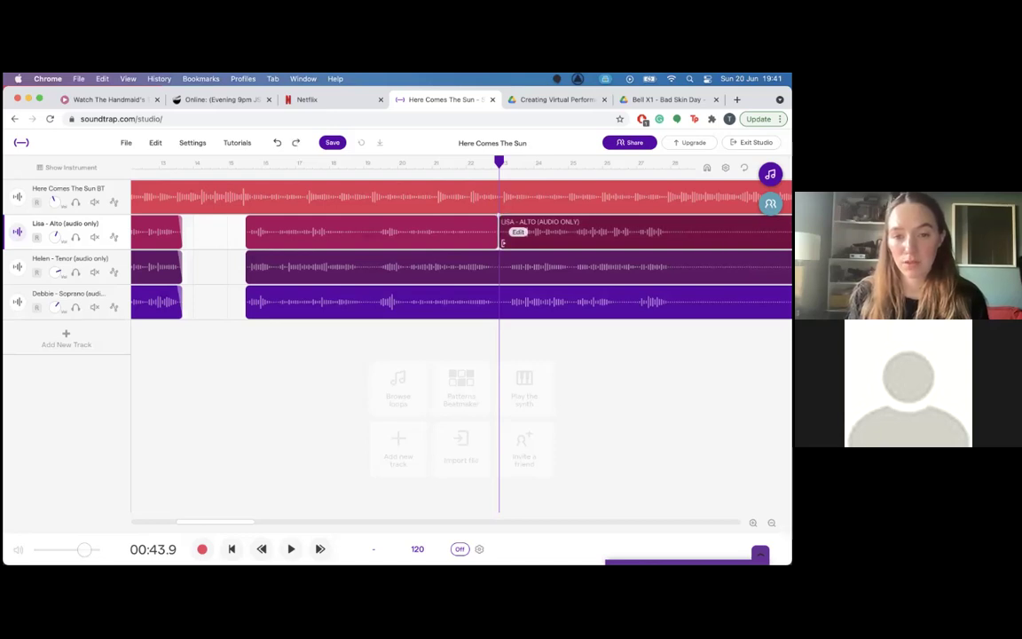
pyautogui.press('super+z')
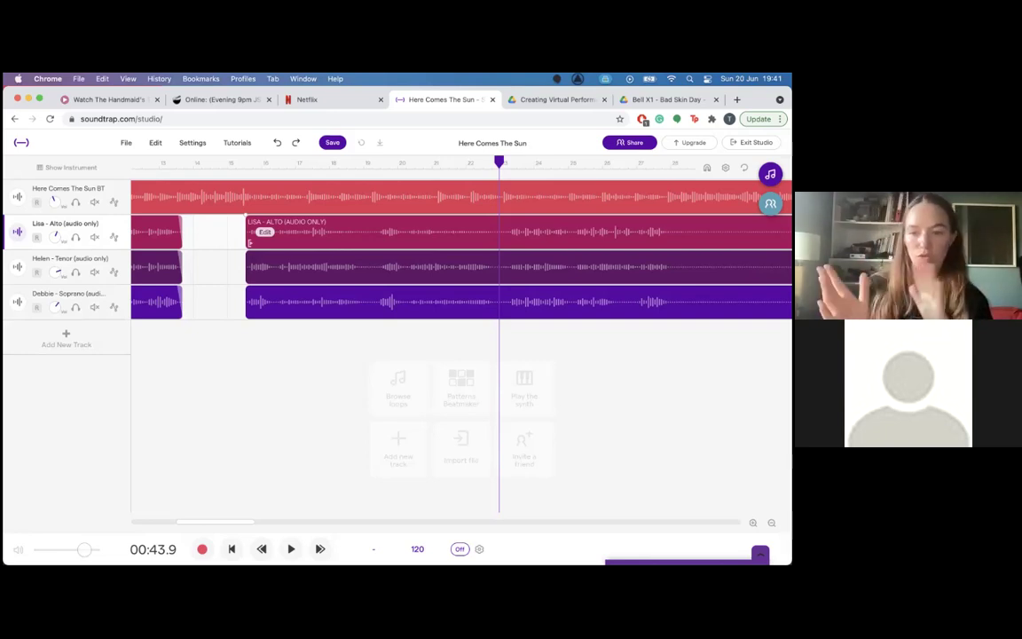
pyautogui.scroll(-2, 620, 266)
pyautogui.scroll(-2, 520, 243)
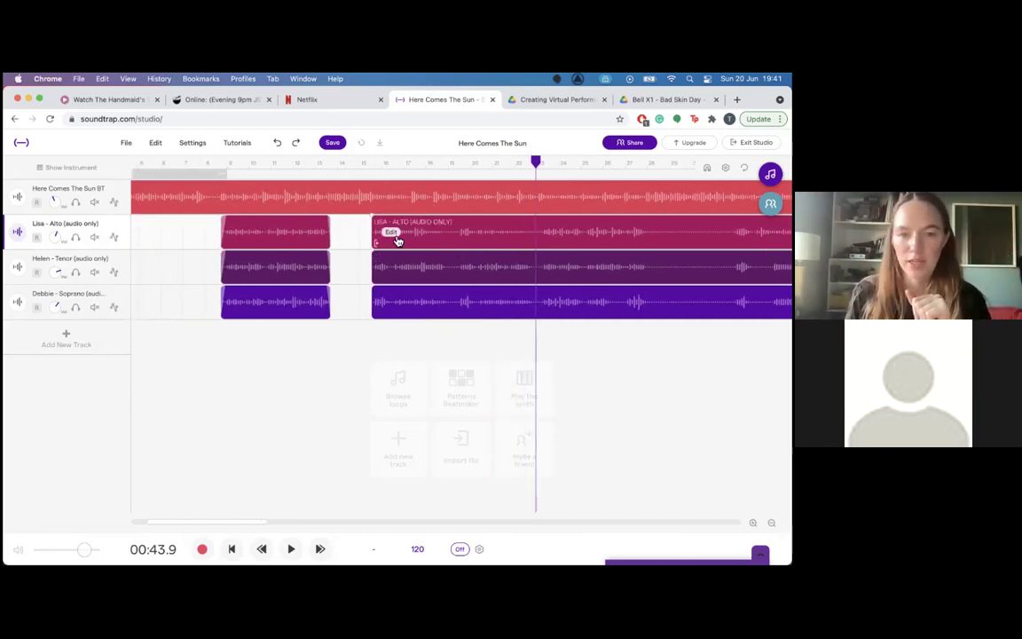
pyautogui.rightClick(397, 240)
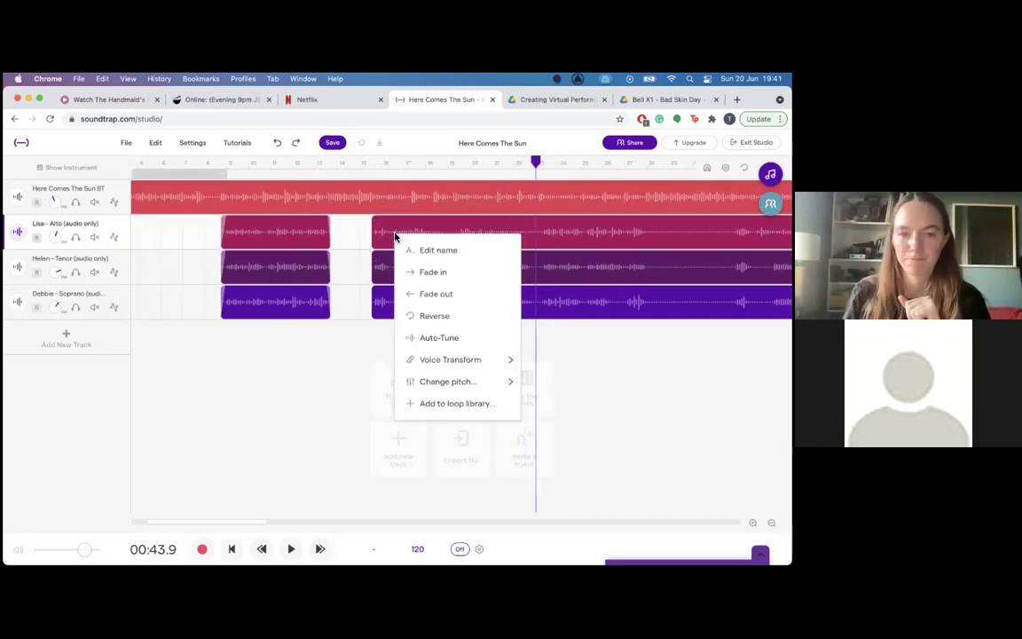
pyautogui.click(598, 377)
pyautogui.scroll(-2, 598, 378)
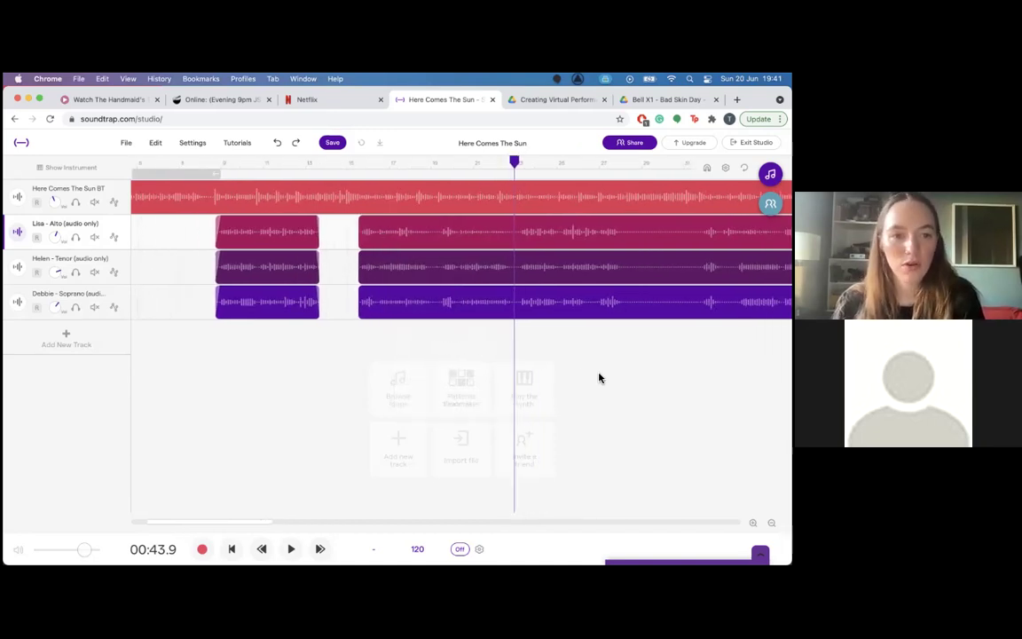
pyautogui.scroll(-2, 599, 378)
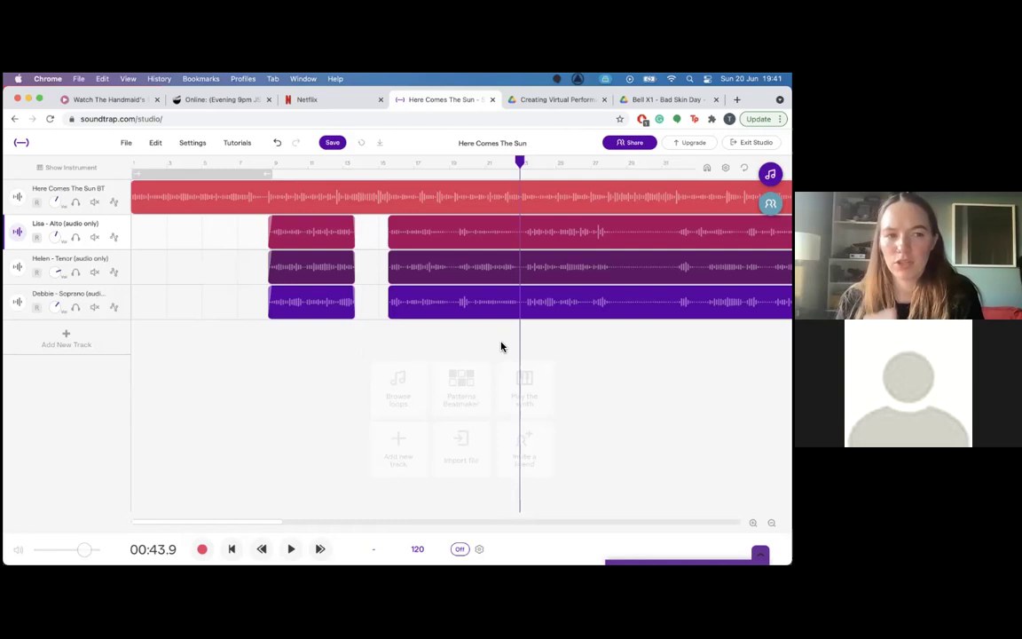
# Review the clips along the timeline, then open the Tutorials menu.
pyautogui.hscroll(15, 501, 346)
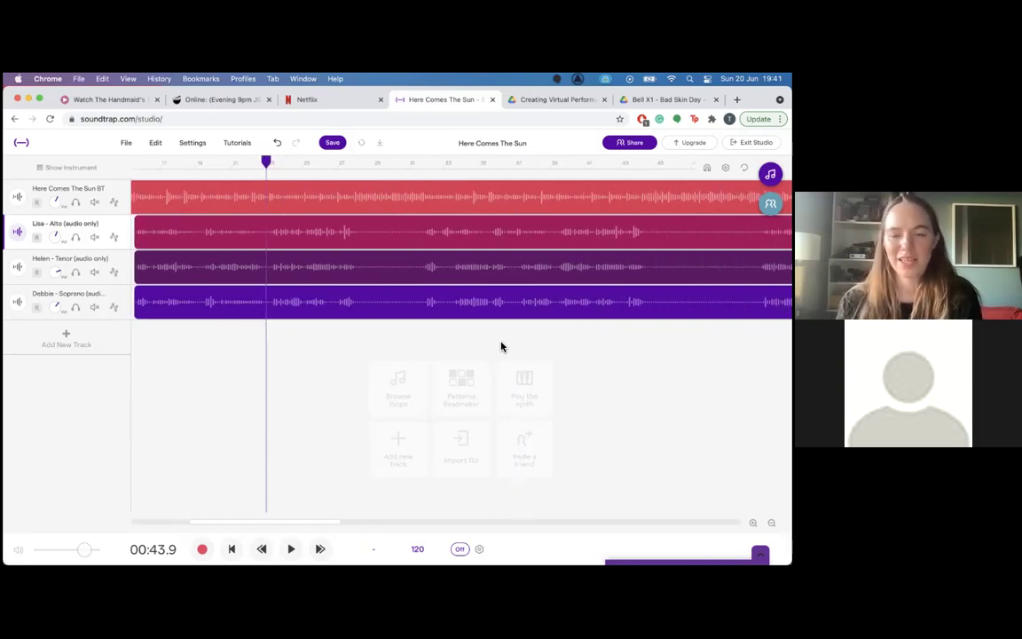
pyautogui.hscroll(15, 501, 346)
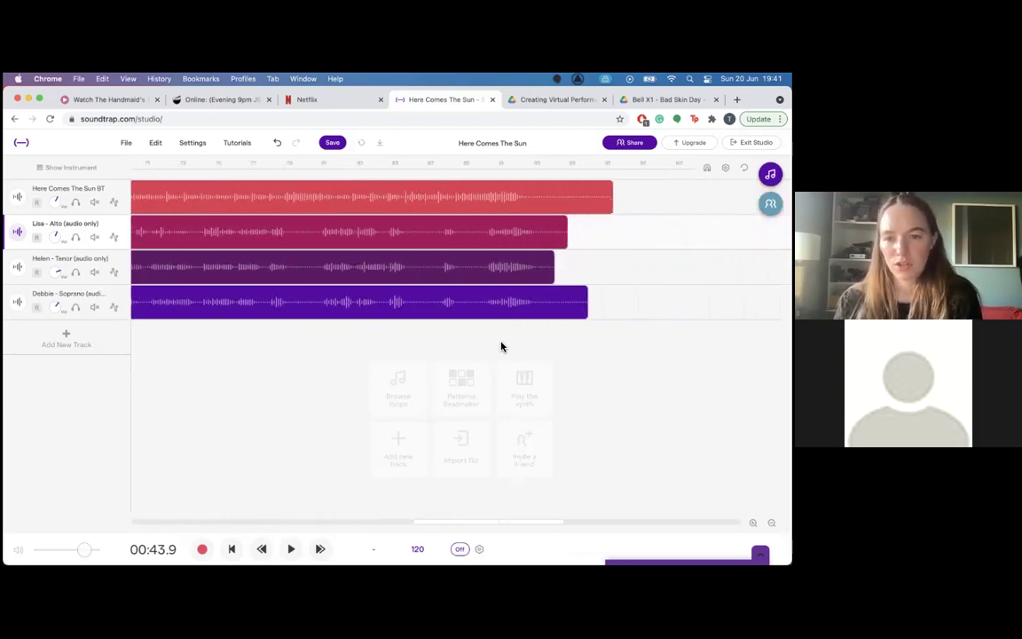
pyautogui.hscroll(-20, 501, 346)
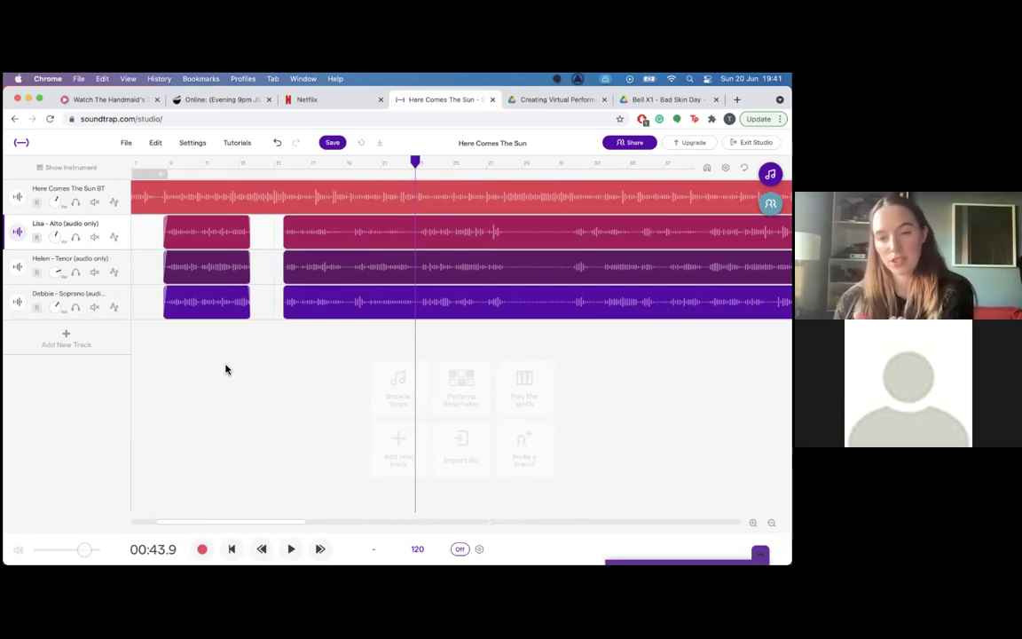
pyautogui.hscroll(-3, 225, 369)
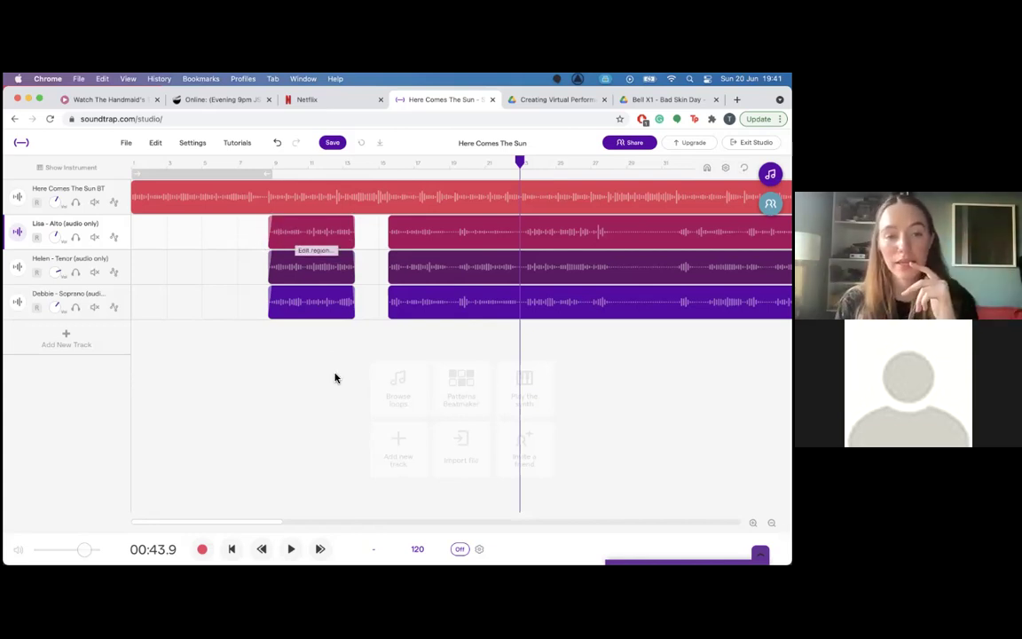
pyautogui.hscroll(2, 276, 363)
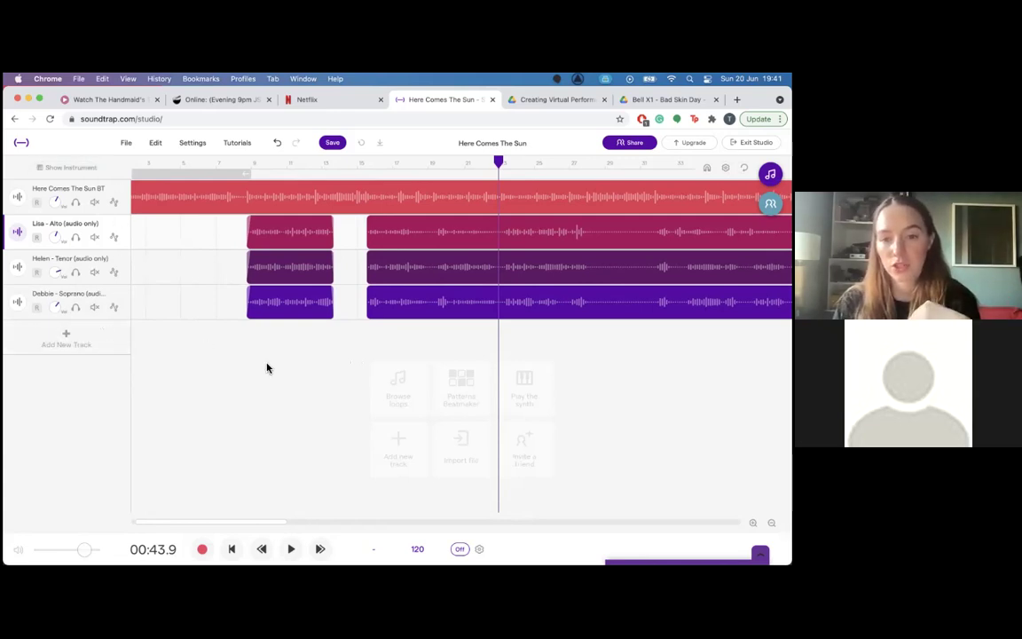
pyautogui.hscroll(4, 267, 368)
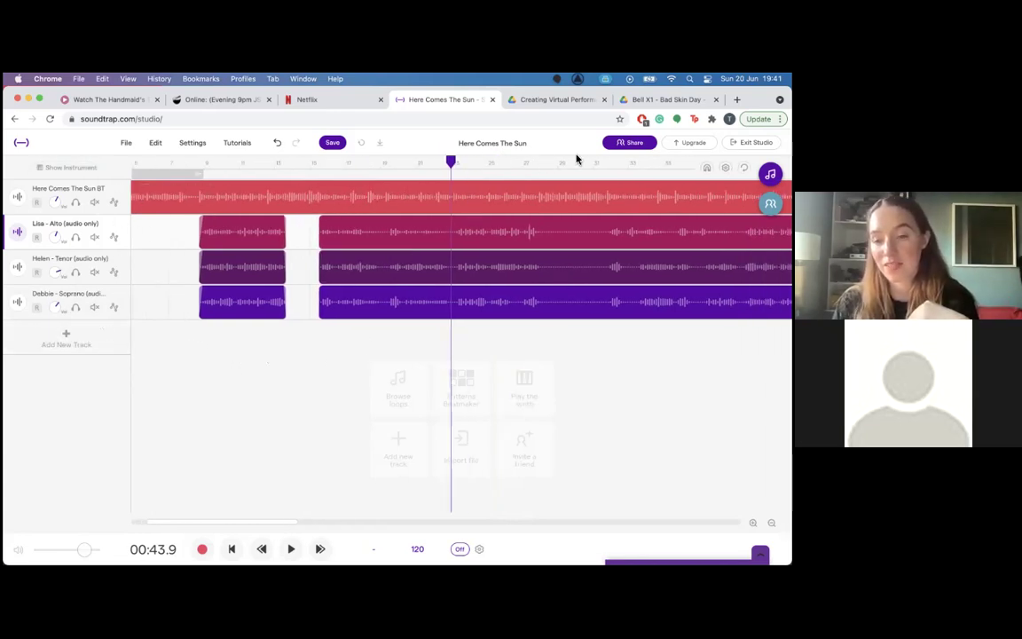
pyautogui.moveTo(277, 227)
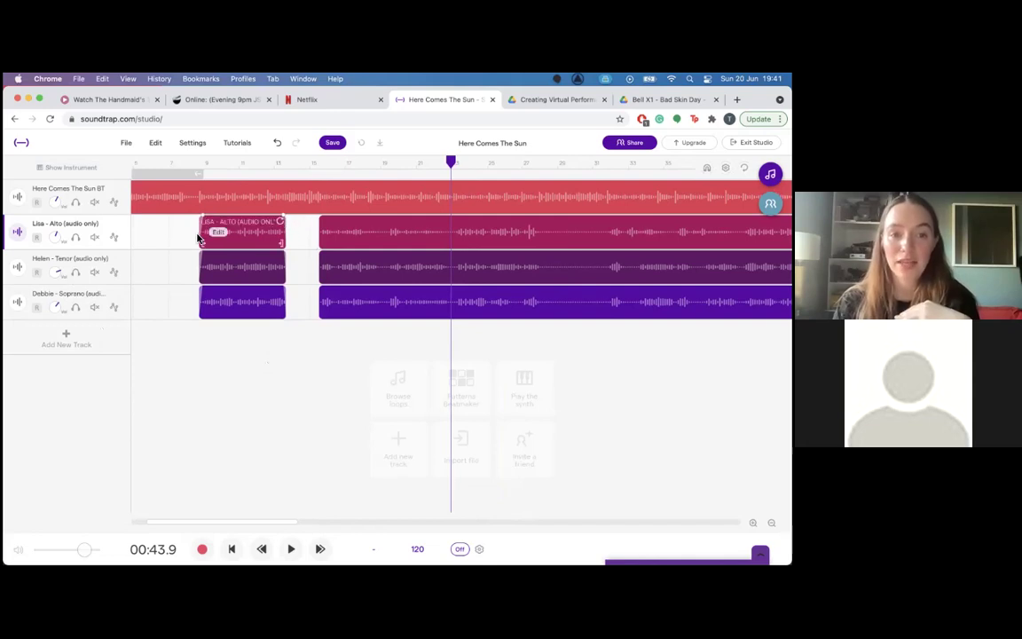
pyautogui.hscroll(15, 198, 266)
pyautogui.hscroll(20, 212, 300)
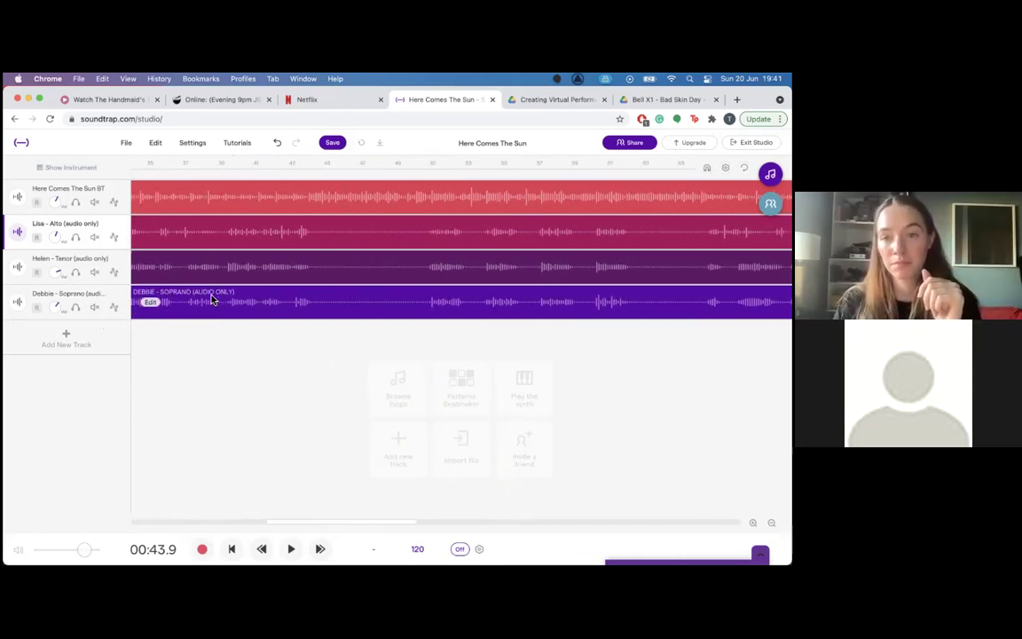
pyautogui.hscroll(-20, 211, 300)
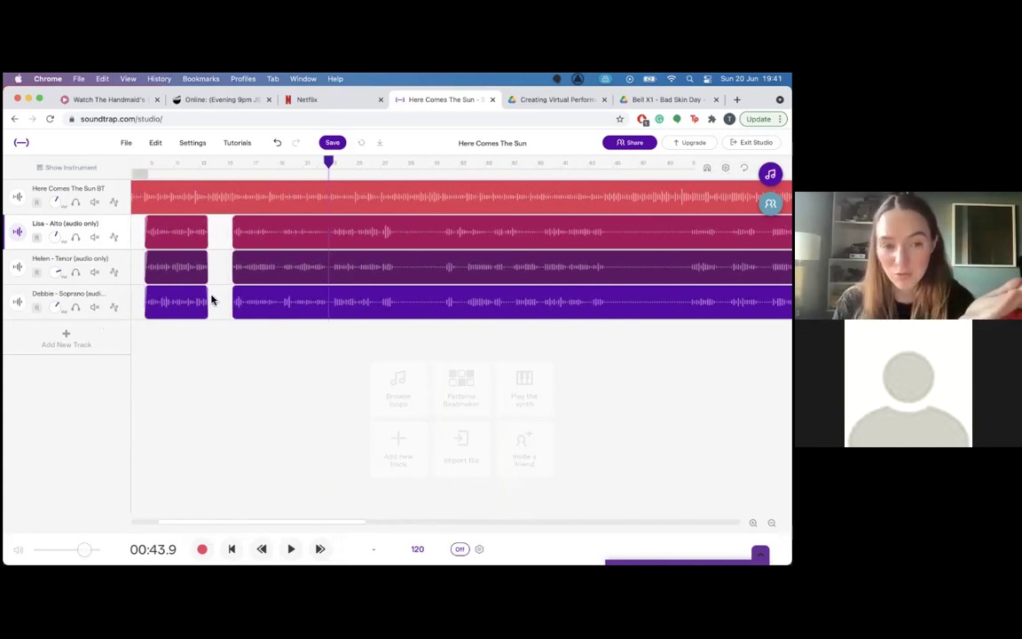
pyautogui.hscroll(-6, 211, 300)
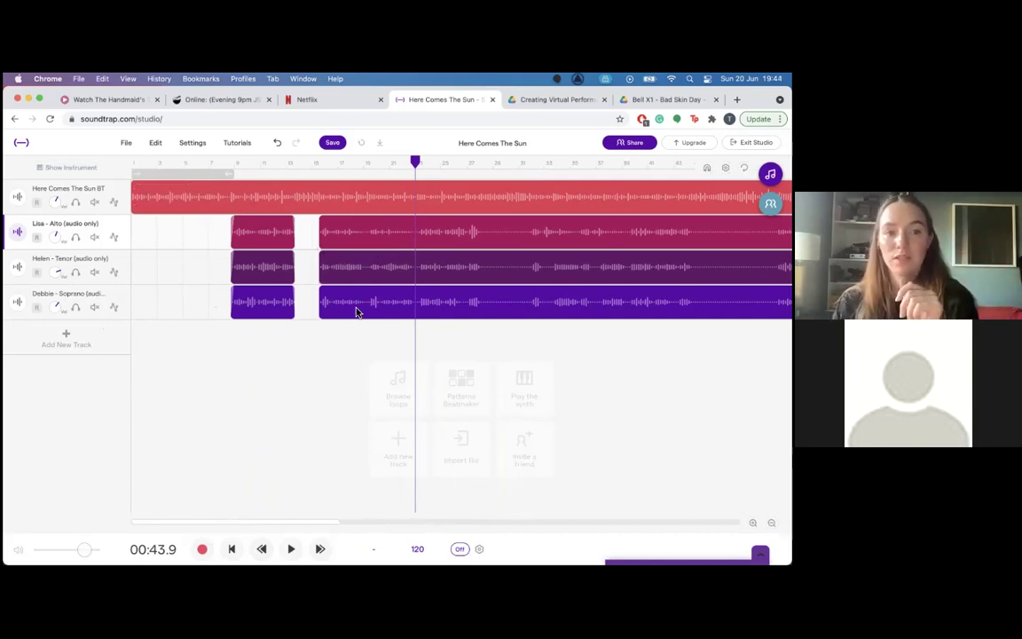
pyautogui.click(241, 150)
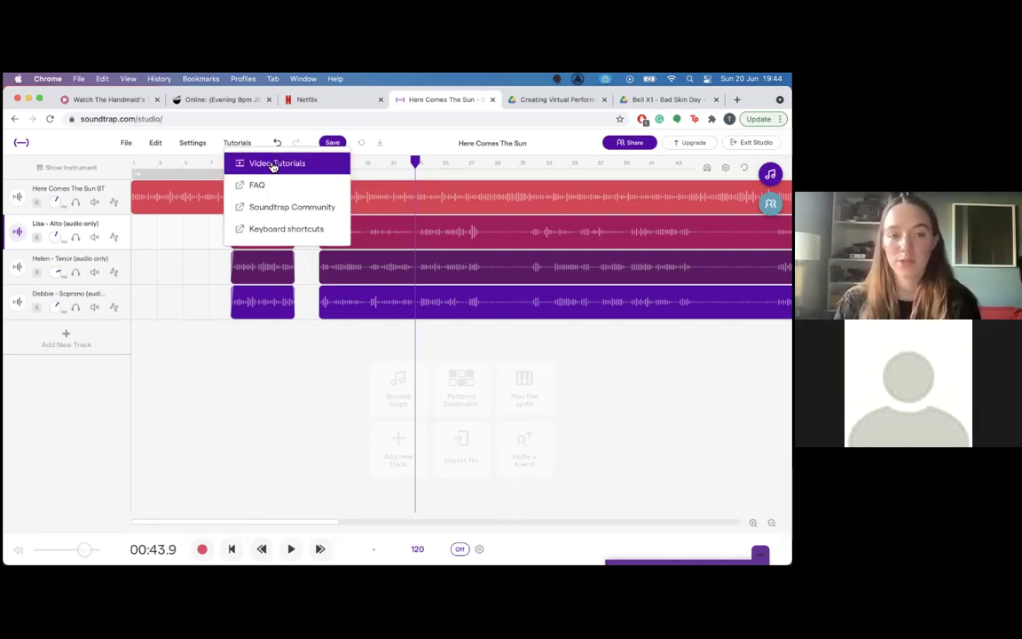
# Close the help list, place the playhead at 01:14.6, save the project and dismiss the sharing dialog.
pyautogui.click(295, 345)
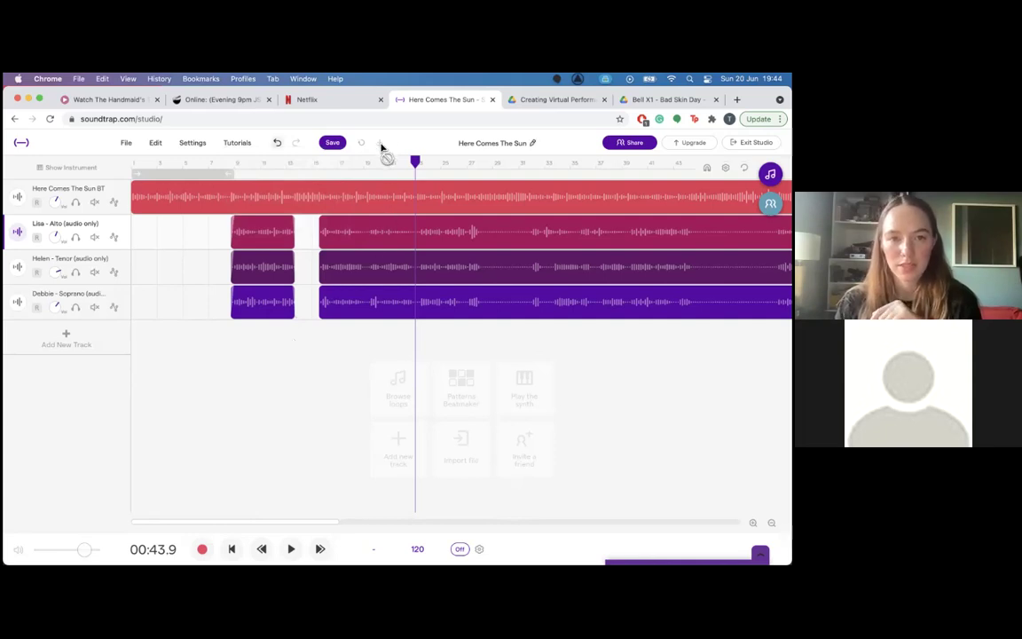
pyautogui.click(340, 351)
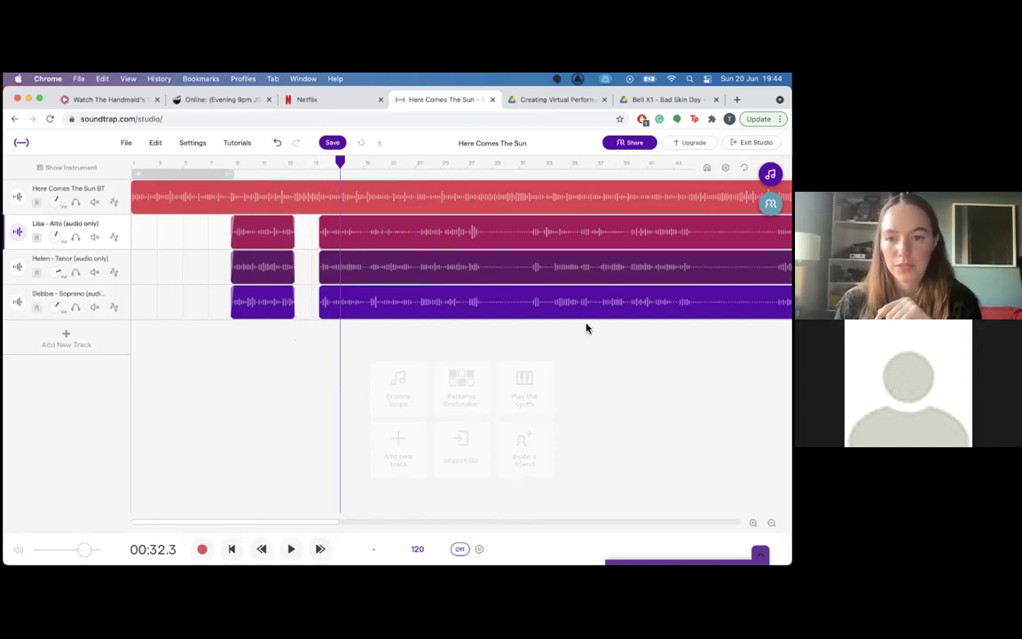
pyautogui.click(612, 337)
pyautogui.press('super+s')
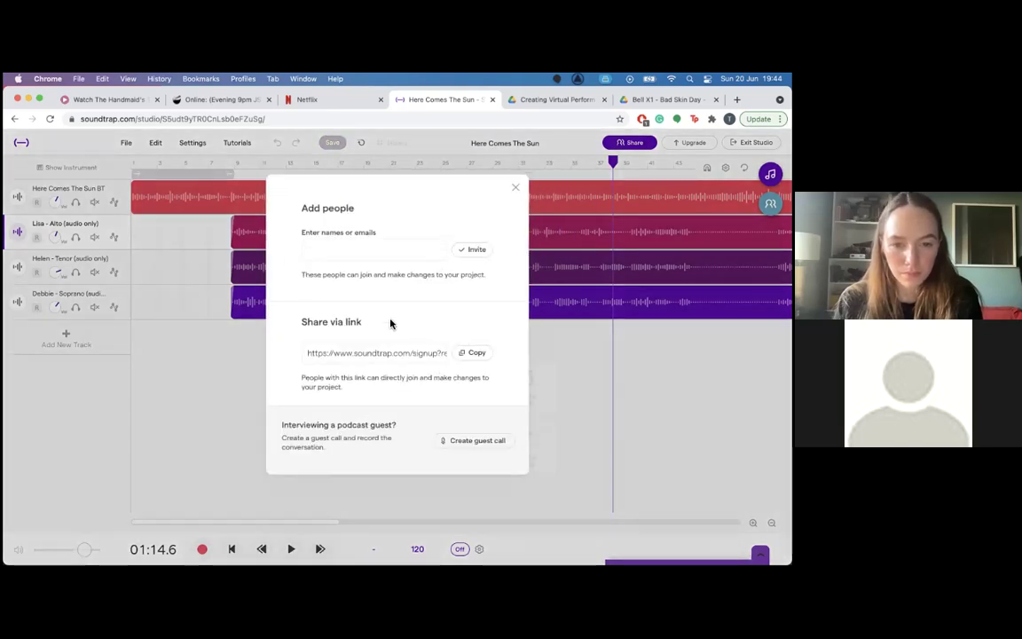
pyautogui.click(515, 187)
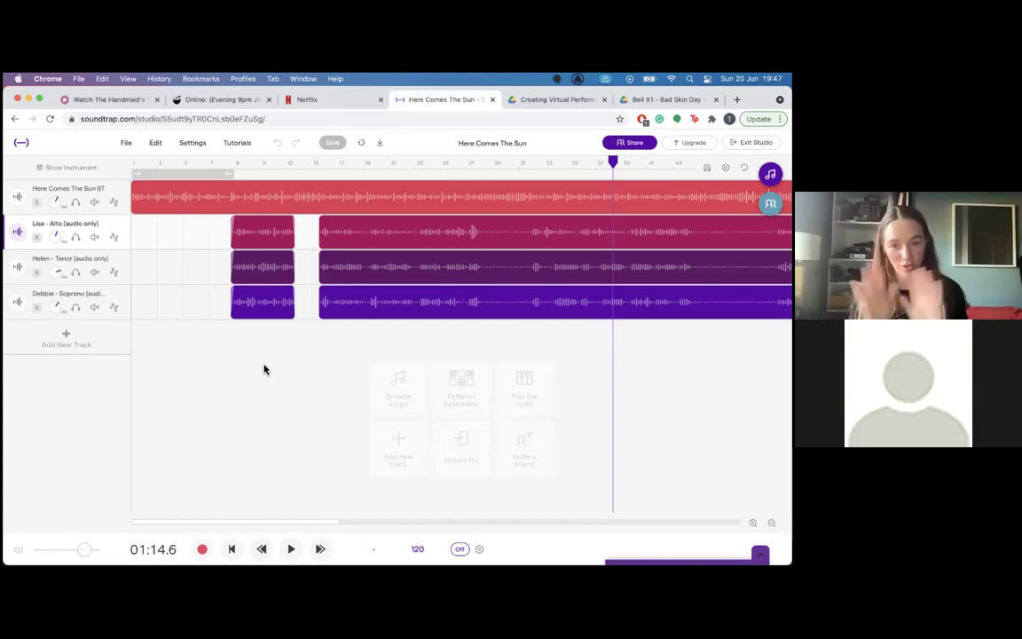
# Export the Here Comes The Sun mix as an MP3 download.
pyautogui.click(381, 145)
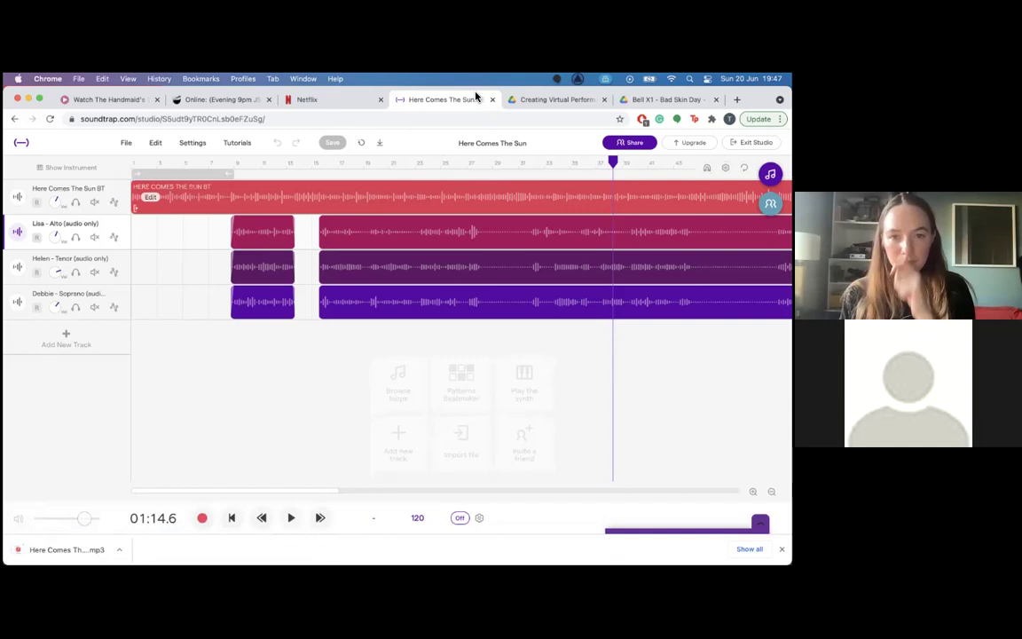
pyautogui.moveTo(453, 547)
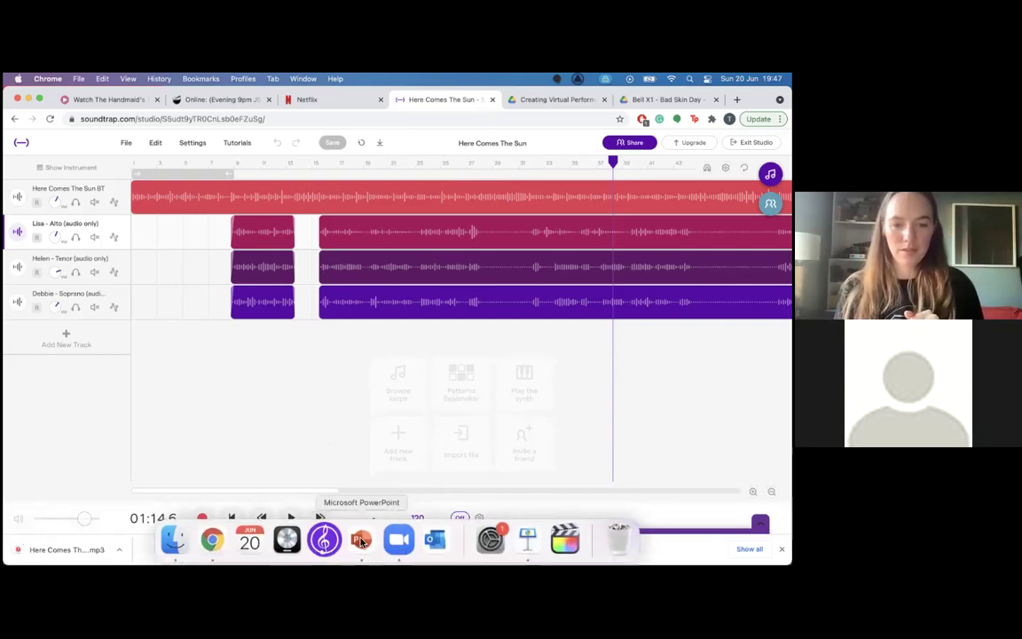
# Switch to PowerPoint and start the slide show from the Video Editing software slide.
pyautogui.click(360, 540)
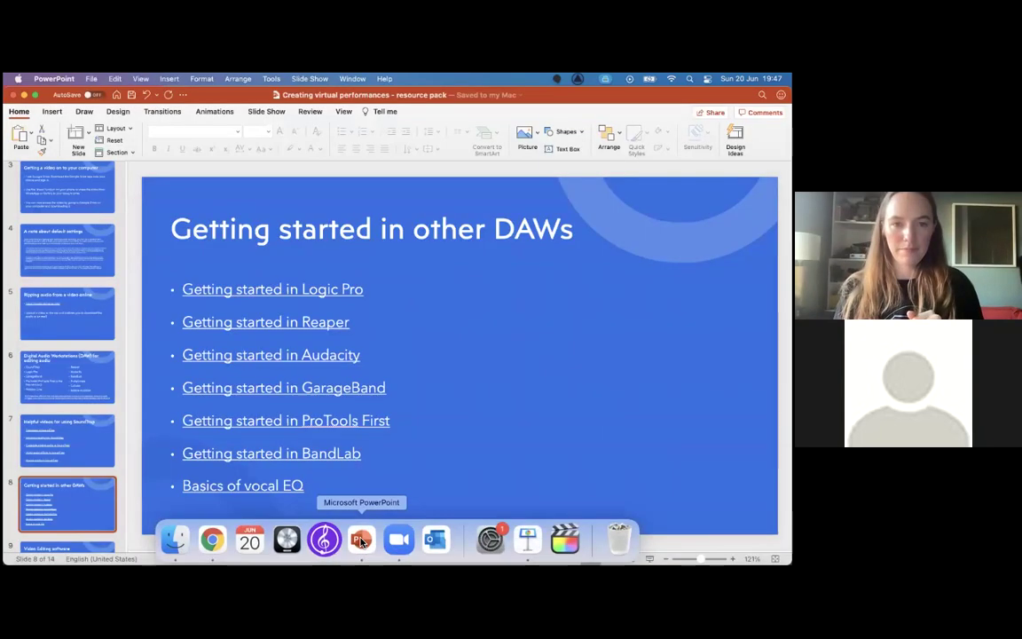
pyautogui.scroll(-2, 75, 494)
pyautogui.click(80, 499)
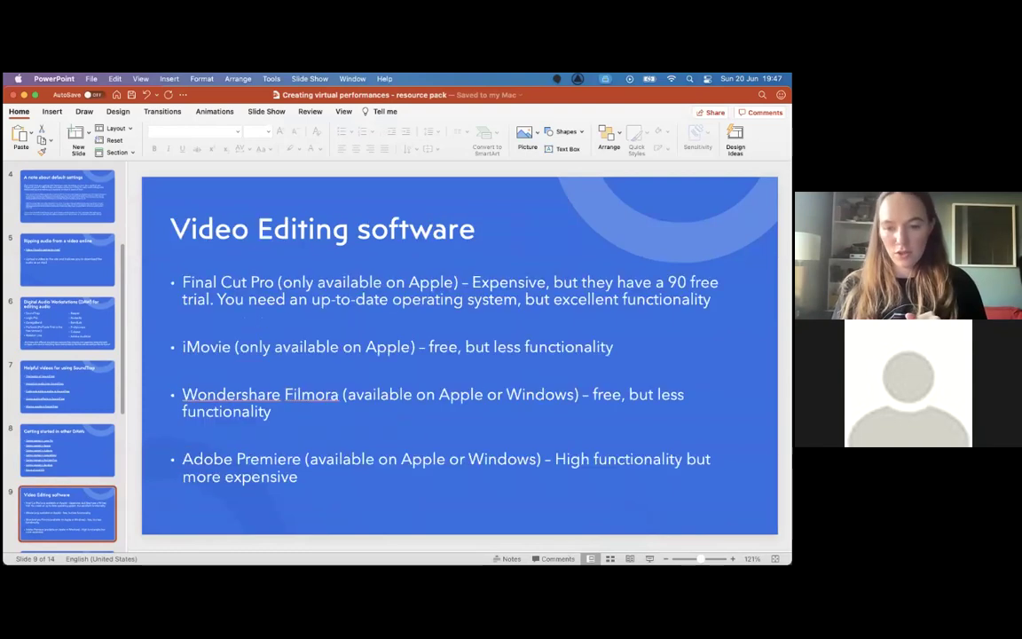
pyautogui.press('super+shift+Return')
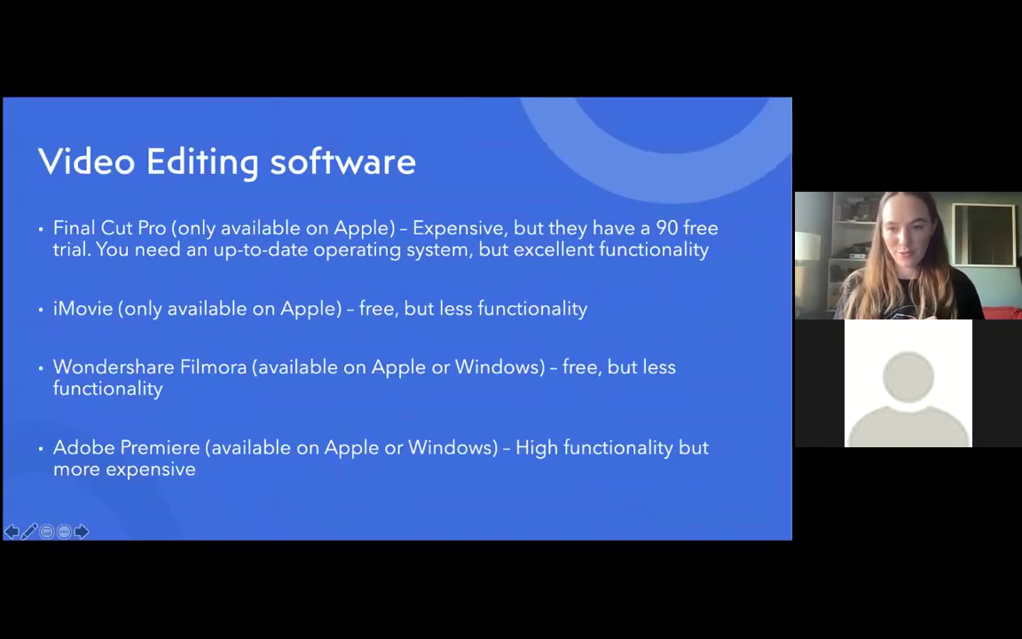
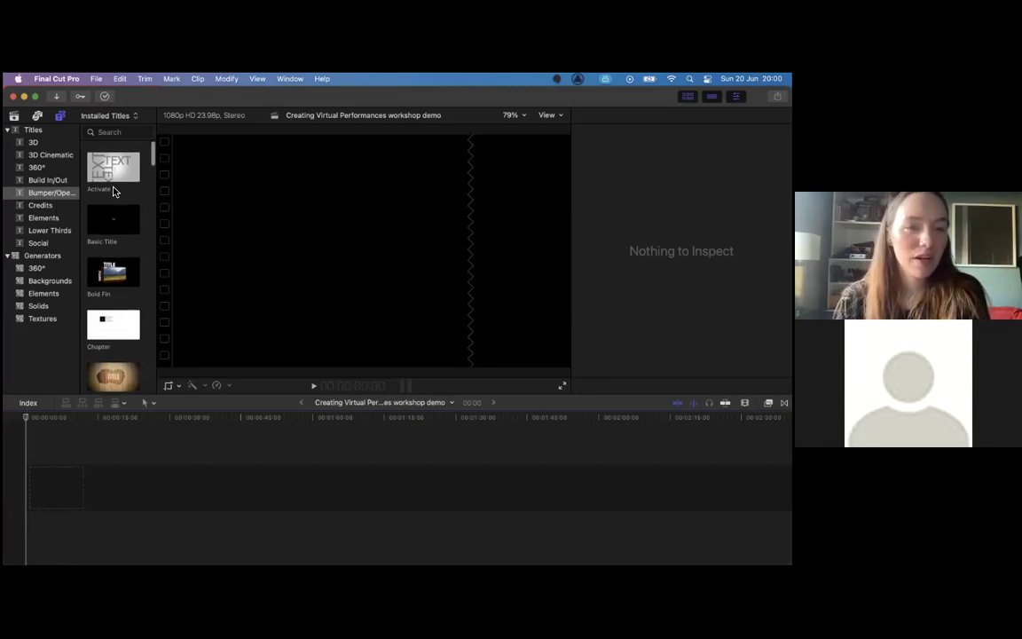
# Browse the photos and audio sources, granting access to all photos, then return to Titles and Generators.
pyautogui.scroll(-10, 112, 191)
pyautogui.scroll(-5, 113, 191)
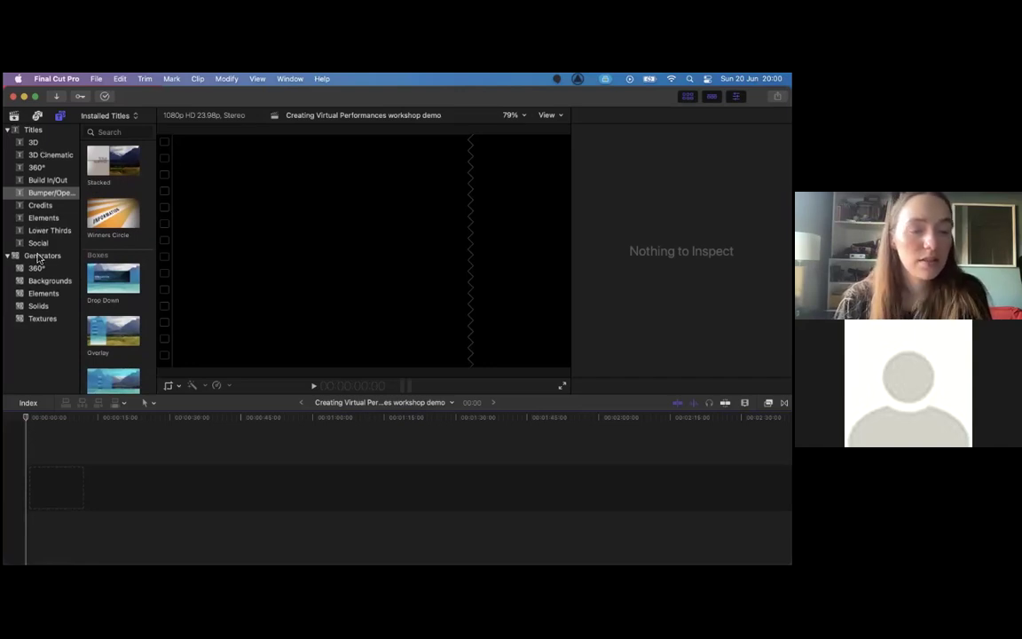
pyautogui.scroll(2, 41, 301)
pyautogui.scroll(15, 113, 253)
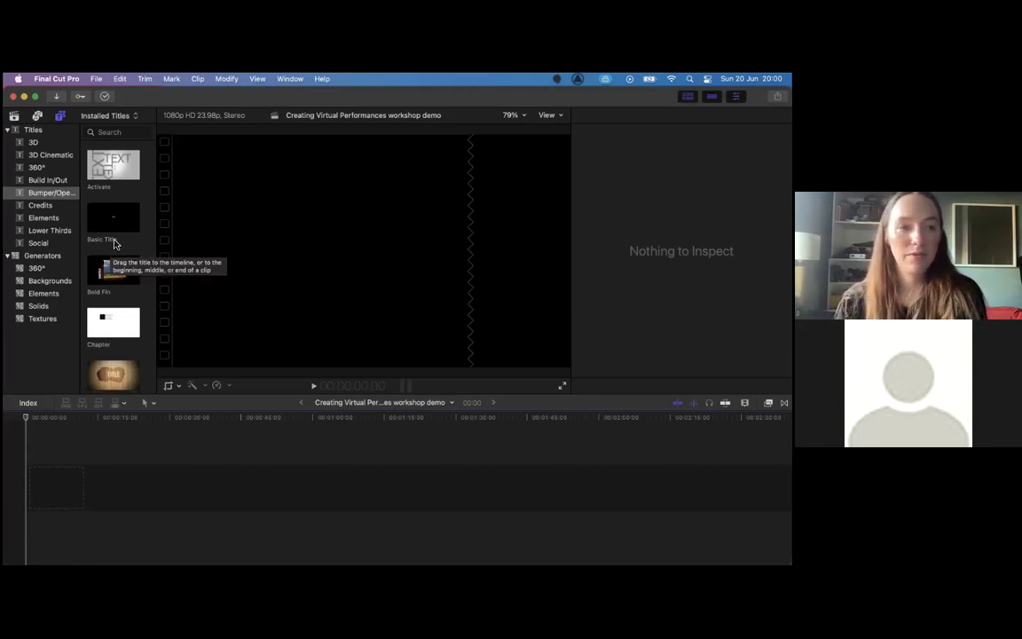
pyautogui.click(13, 116)
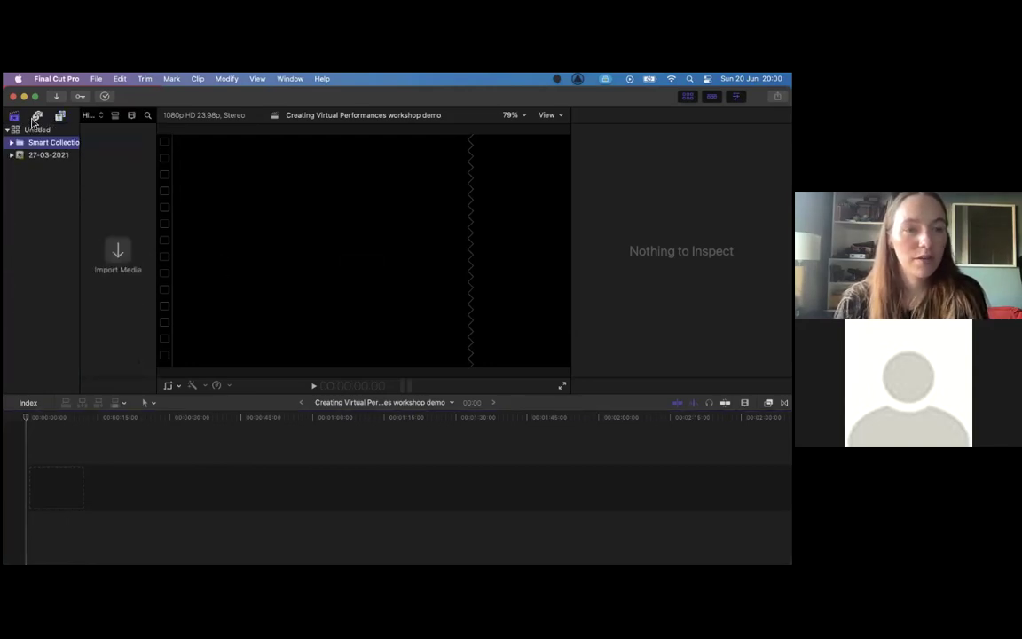
pyautogui.click(37, 116)
pyautogui.click(13, 116)
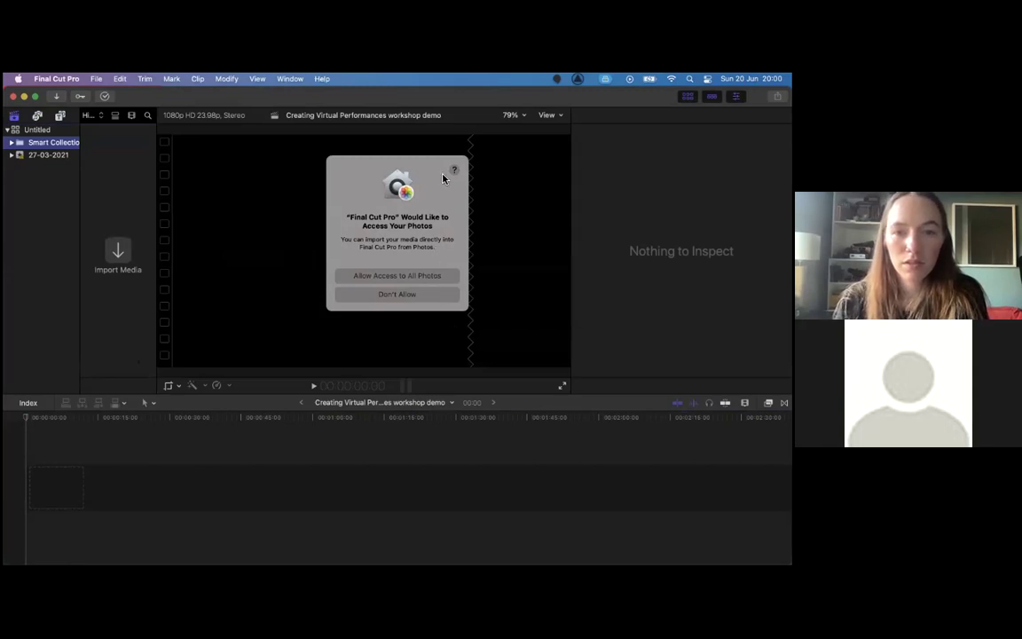
pyautogui.click(410, 277)
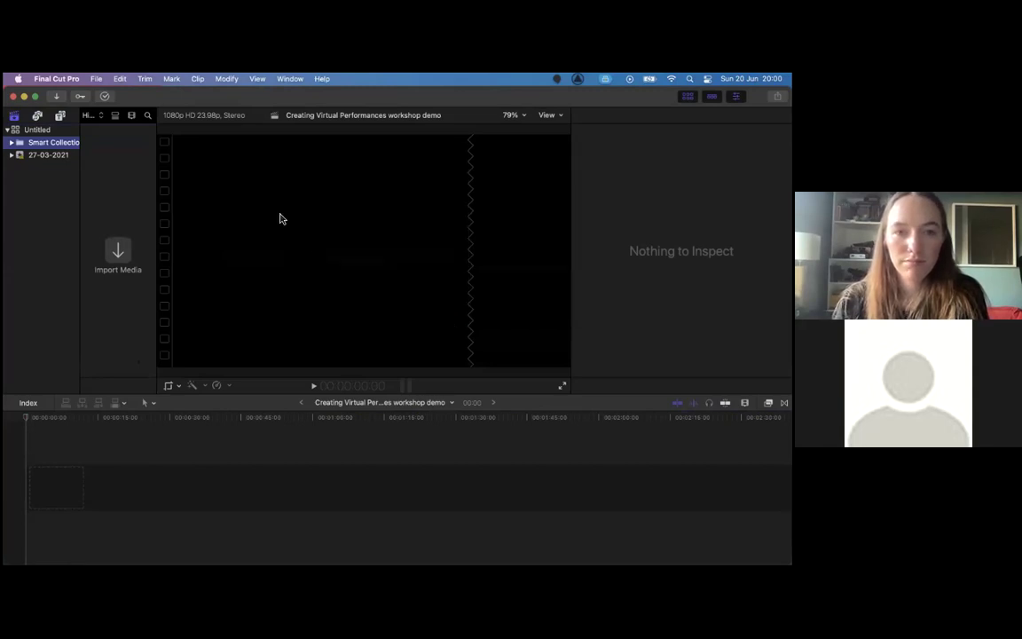
pyautogui.click(38, 116)
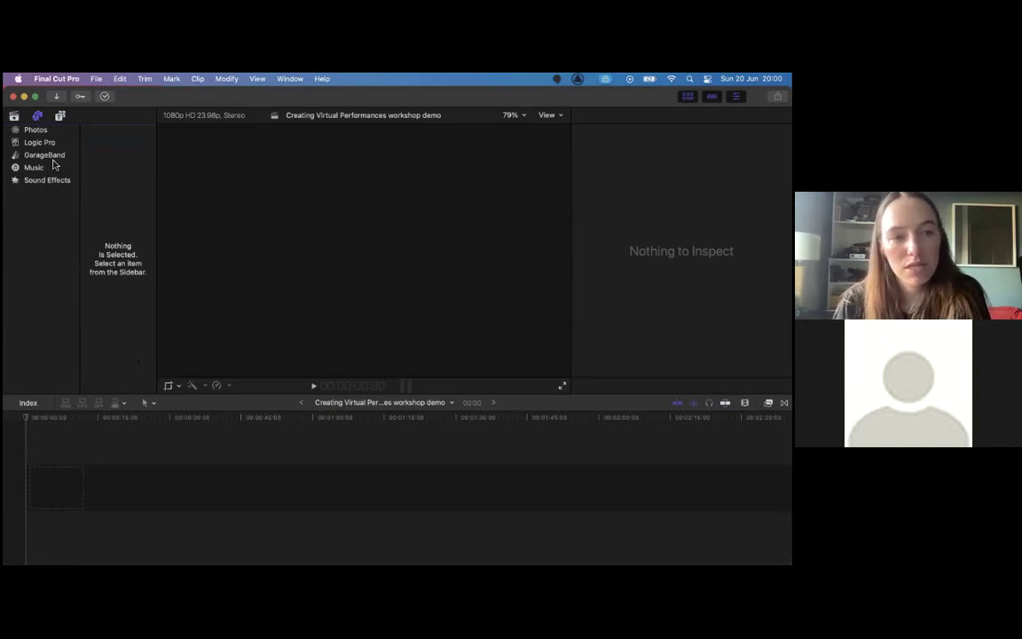
pyautogui.click(61, 116)
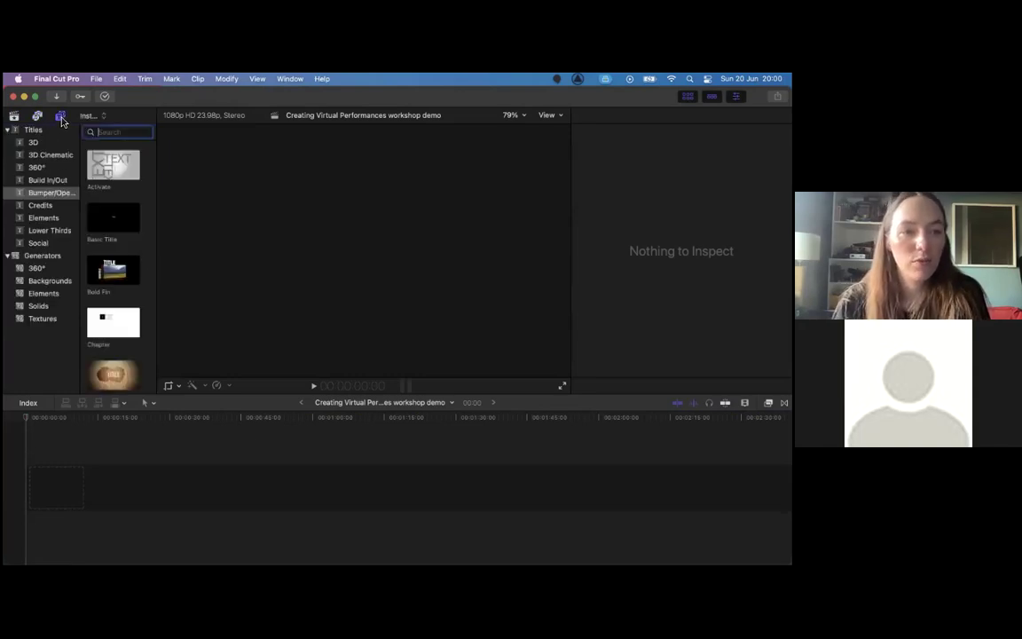
# Add the Custom solid generator to the timeline, accepting the suggested project video settings.
pyautogui.click(39, 306)
pyautogui.scroll(-3, 108, 302)
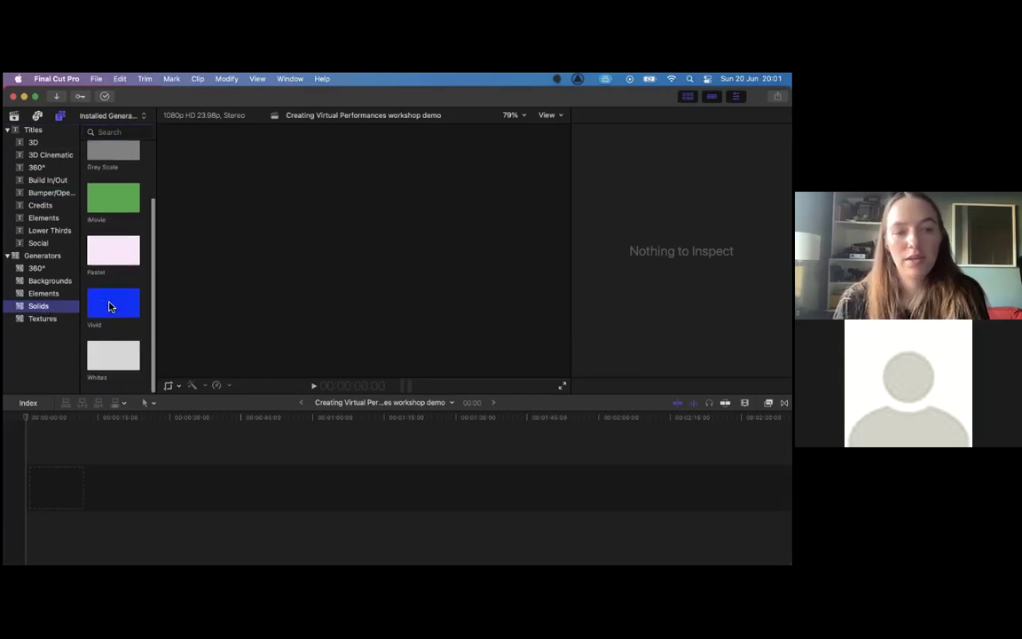
pyautogui.scroll(5, 110, 306)
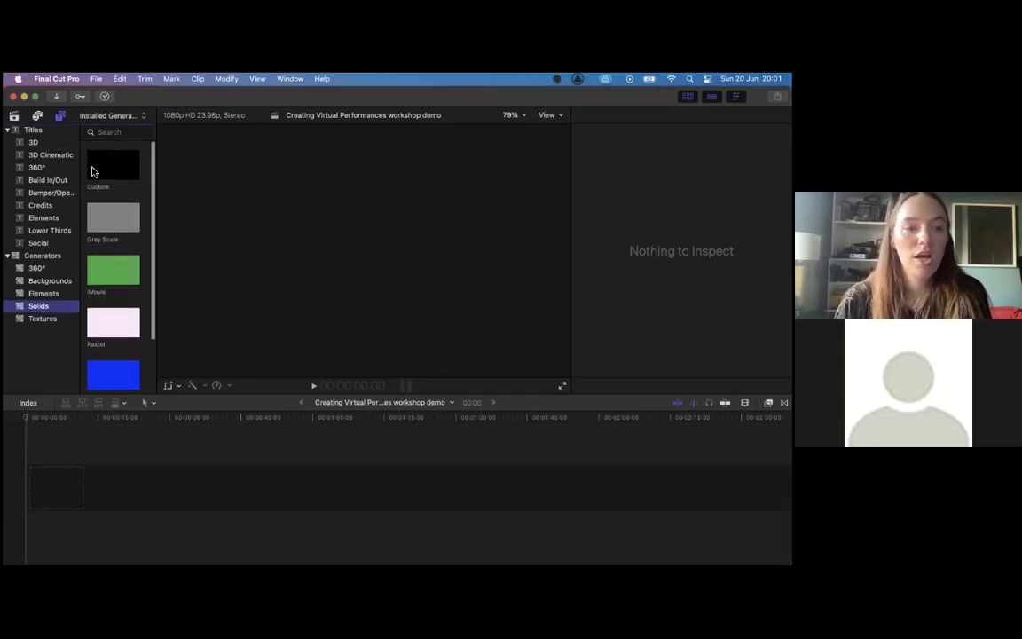
pyautogui.click(105, 171)
pyautogui.moveTo(104, 172); pyautogui.dragTo(38, 491)
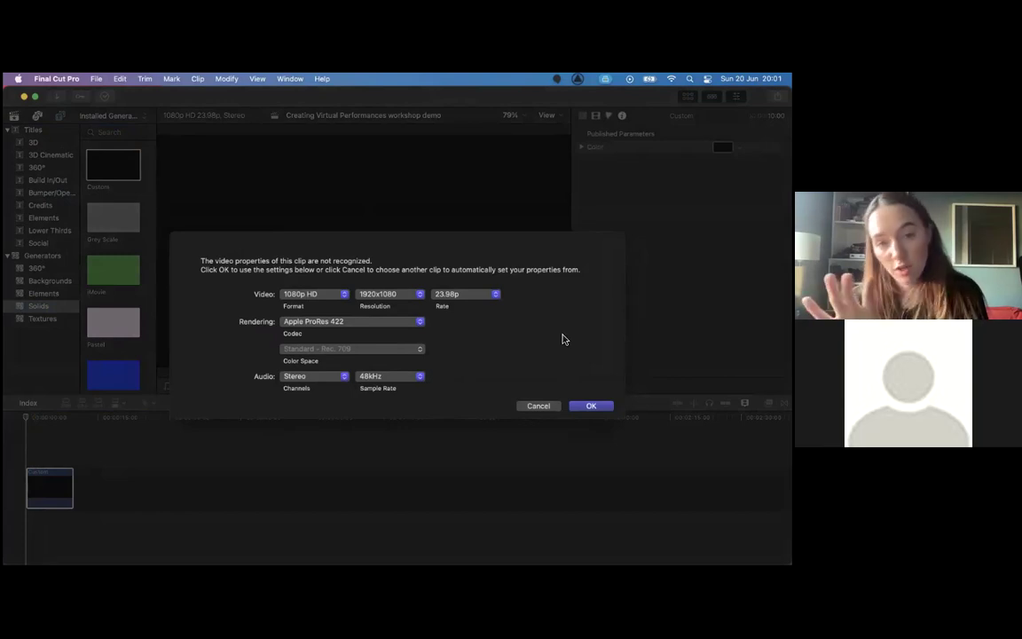
pyautogui.click(583, 407)
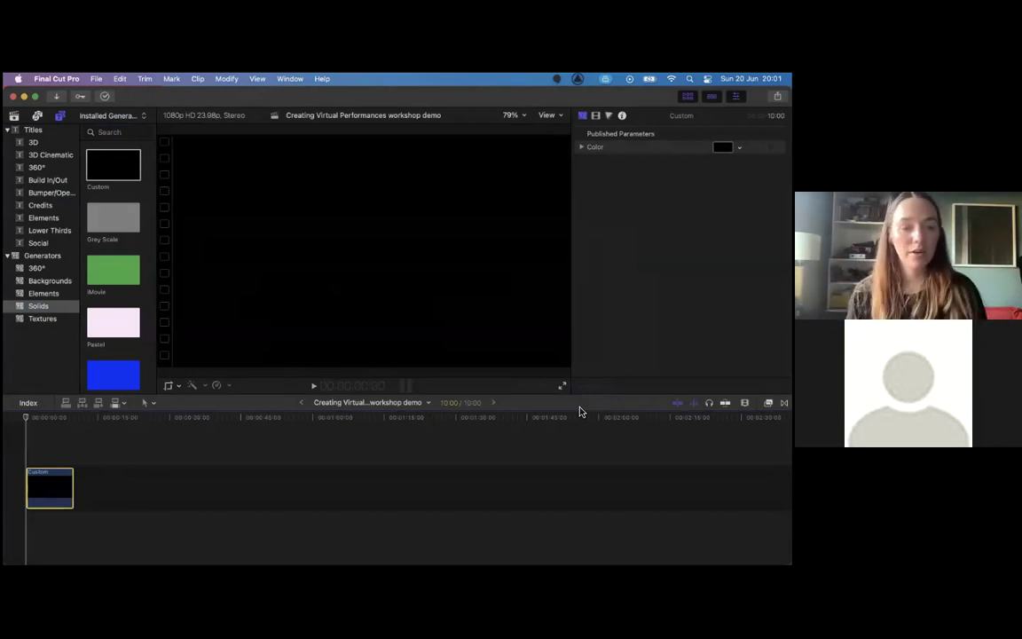
# Play the timeline and stretch the black solid out to about 2:04.
pyautogui.press('space')
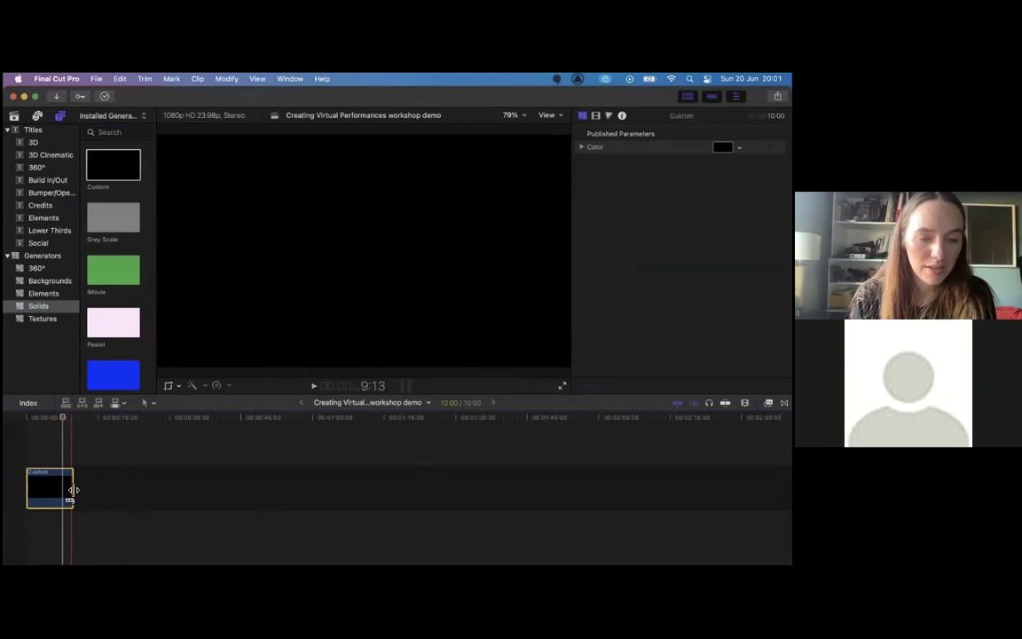
pyautogui.moveTo(75, 490); pyautogui.dragTo(617, 488)
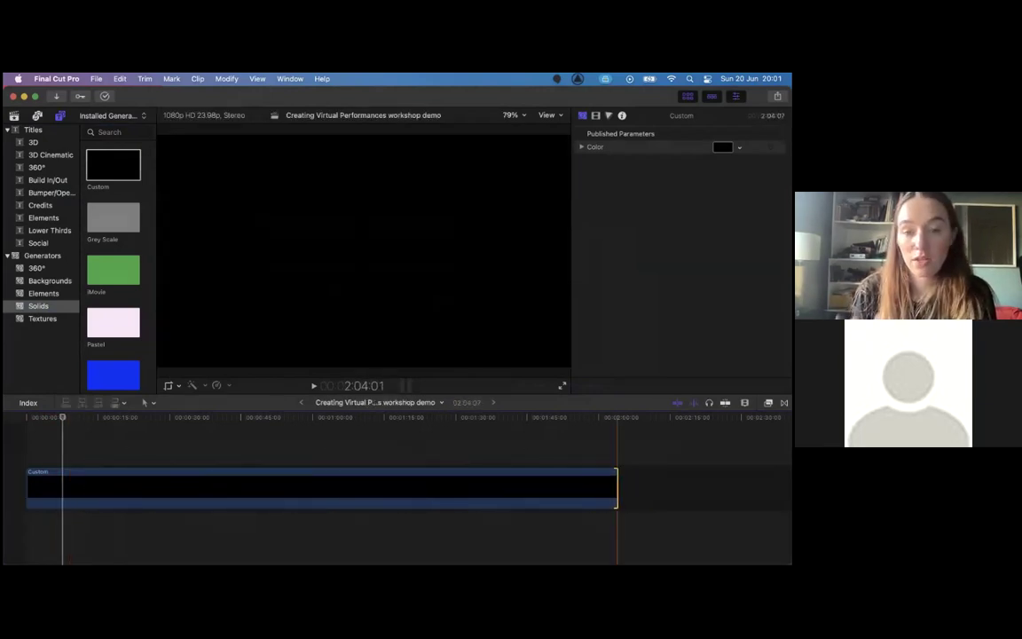
pyautogui.moveTo(230, 530)
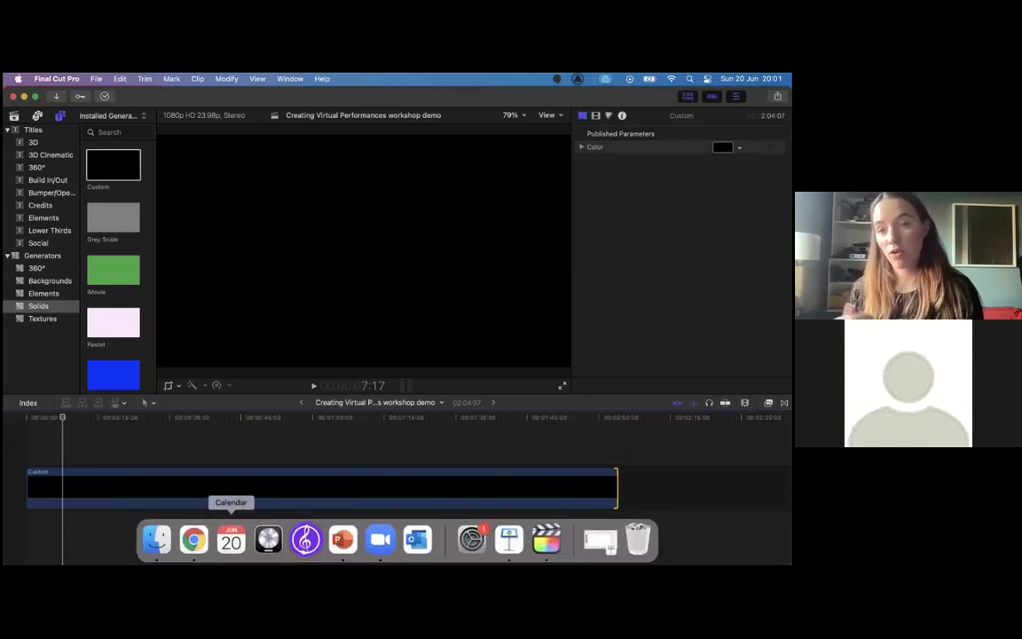
# Drag Here Comes The Sun.mp3 from Finder's Downloads onto the timeline under the black solid.
pyautogui.click(156, 538)
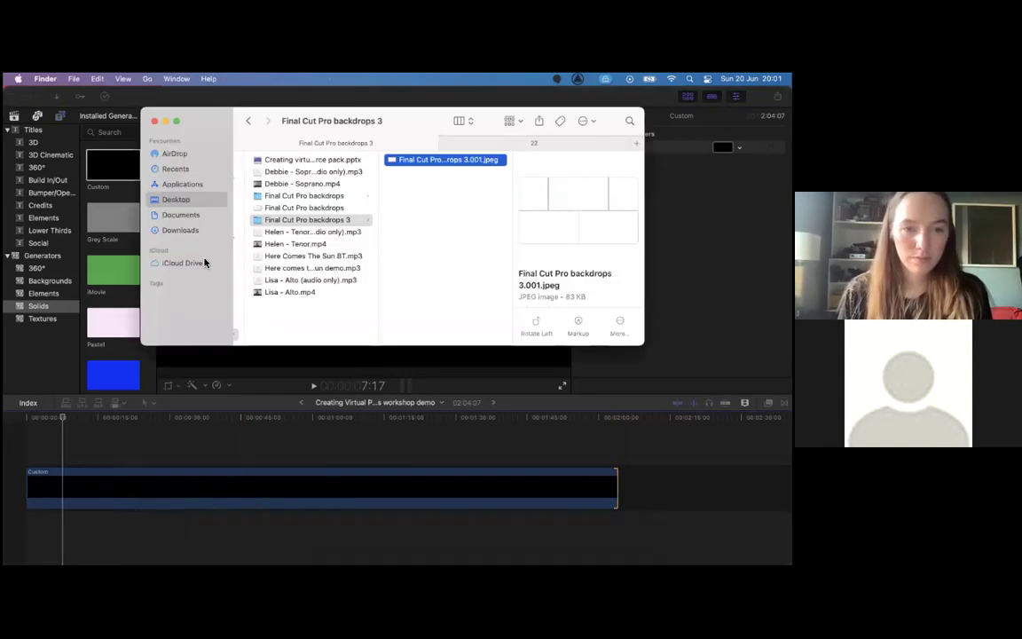
pyautogui.click(183, 230)
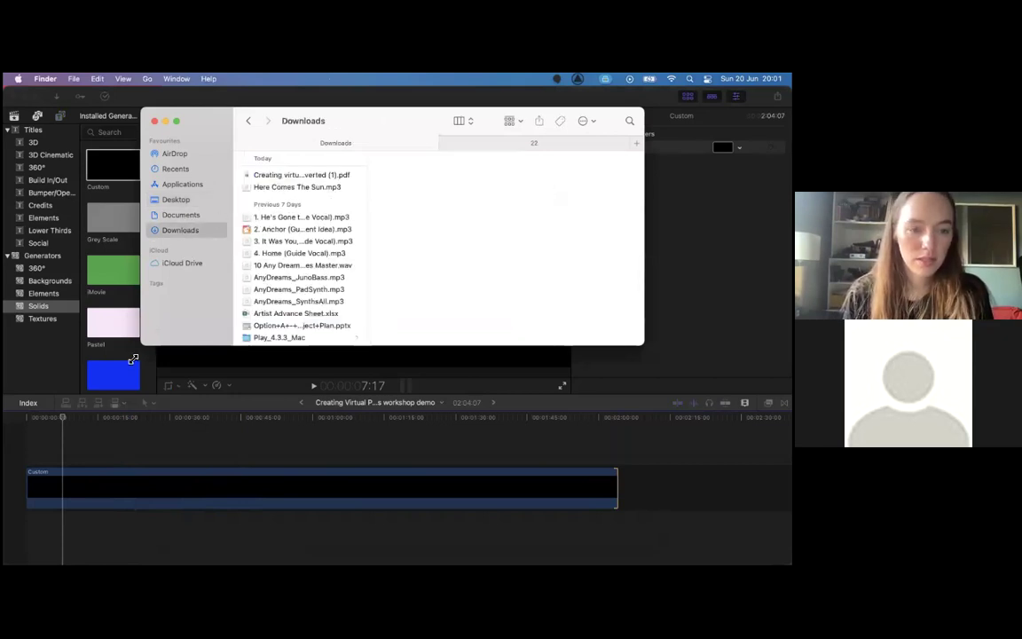
pyautogui.click(284, 189)
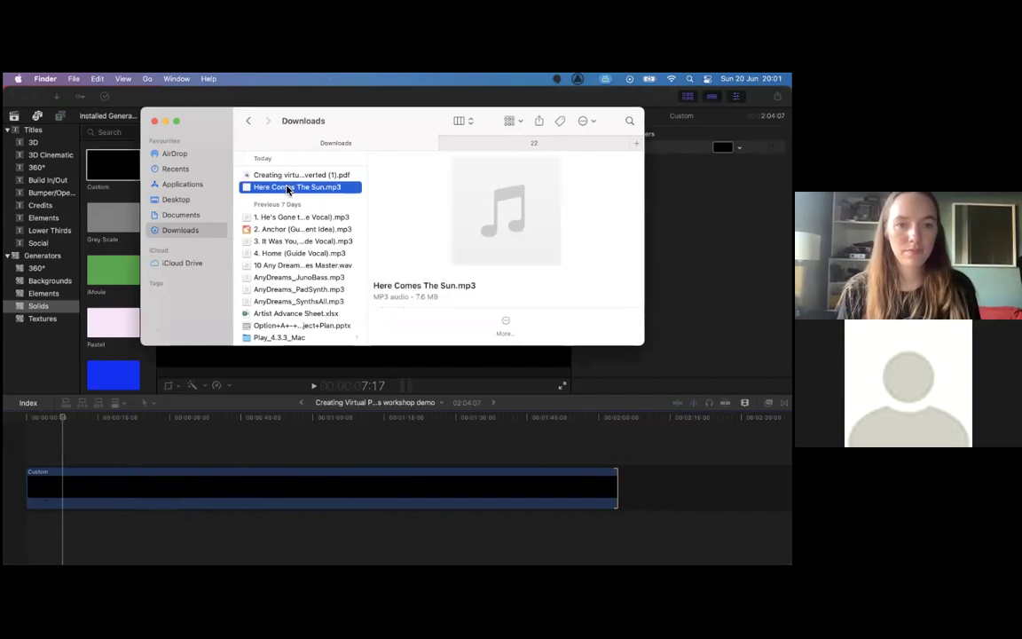
pyautogui.moveTo(284, 189); pyautogui.dragTo(35, 521)
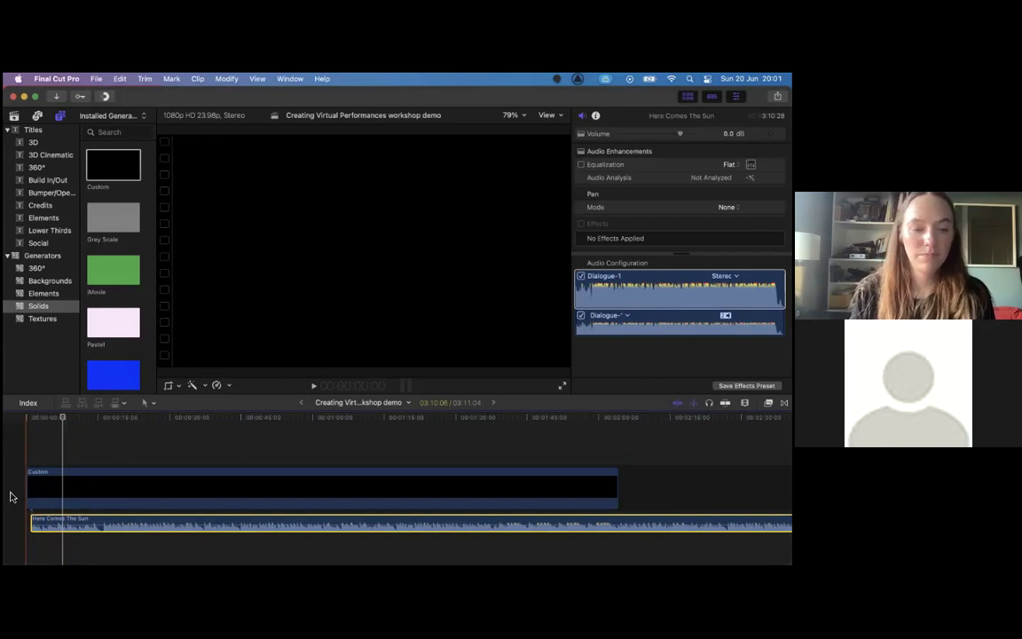
# Position the song clip at the timeline start and play the edit from the beginning.
pyautogui.moveTo(35, 523)
pyautogui.mouseDown()
pyautogui.moveTo(78, 525)
pyautogui.moveTo(41, 521)
pyautogui.mouseUp()
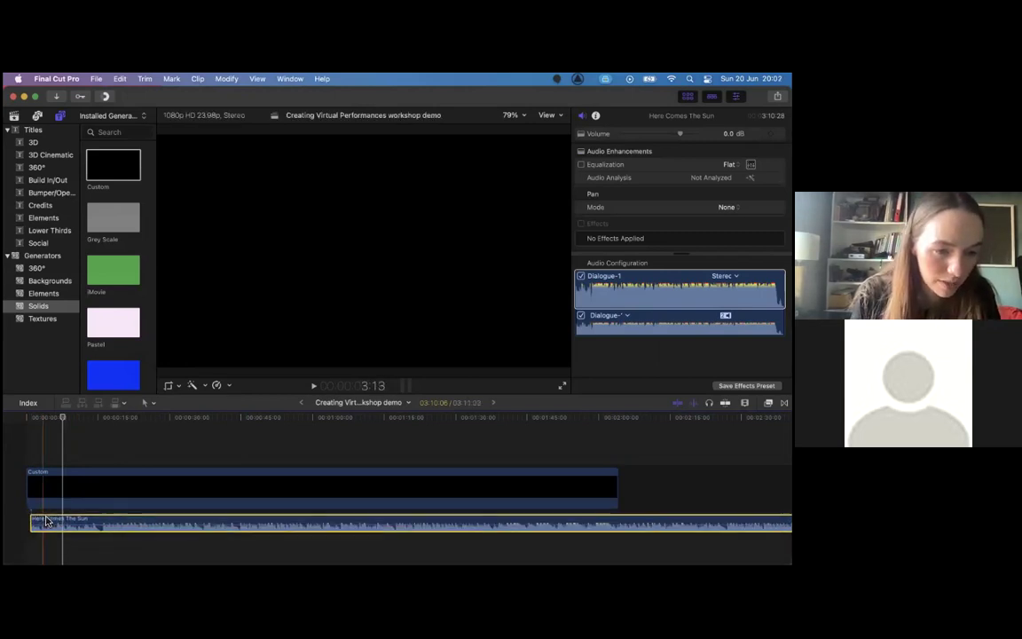
pyautogui.click(38, 520)
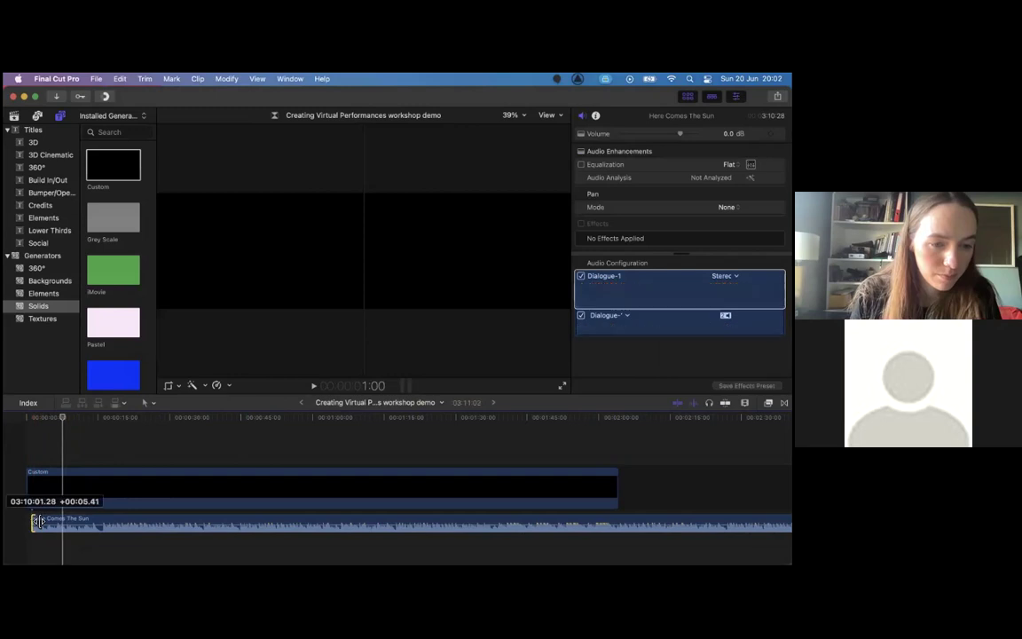
pyautogui.click(16, 497)
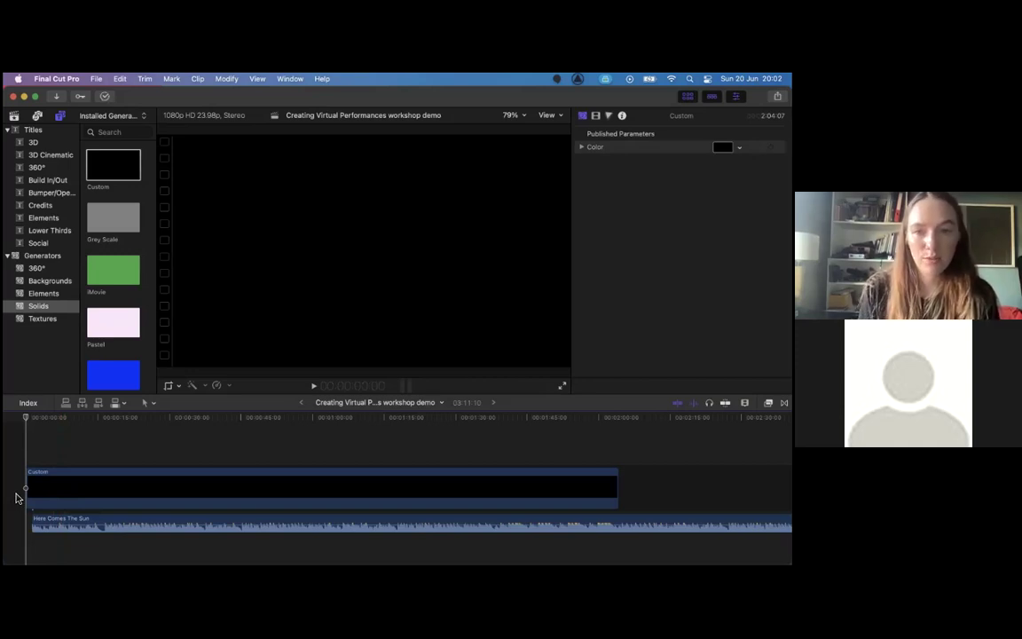
pyautogui.press('space')
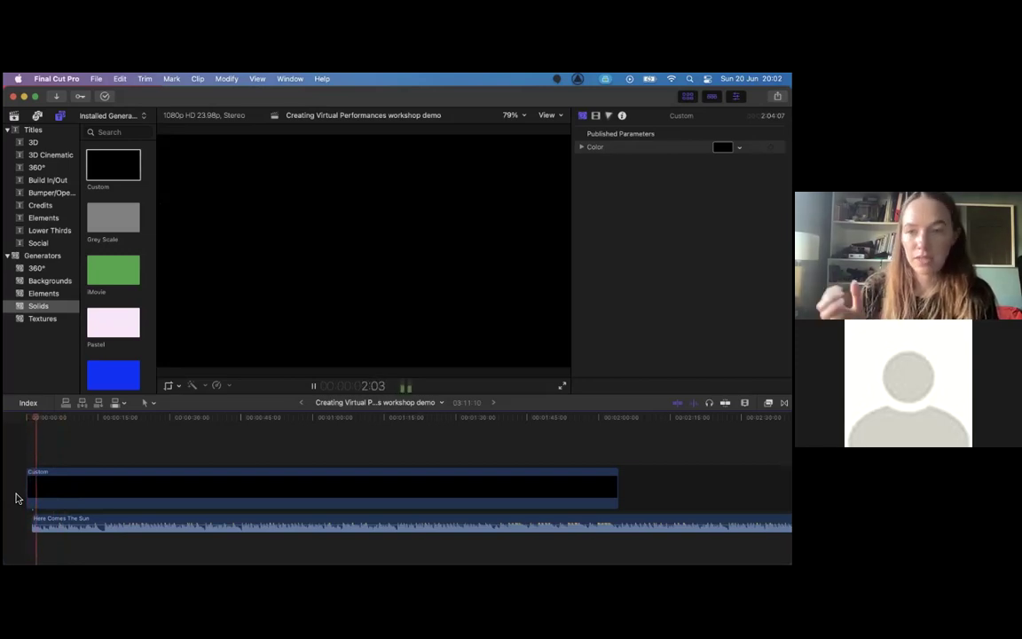
pyautogui.press('space')
# Lower the song's volume to about -13 dB and realign the clip to the timeline start.
pyautogui.click(62, 527)
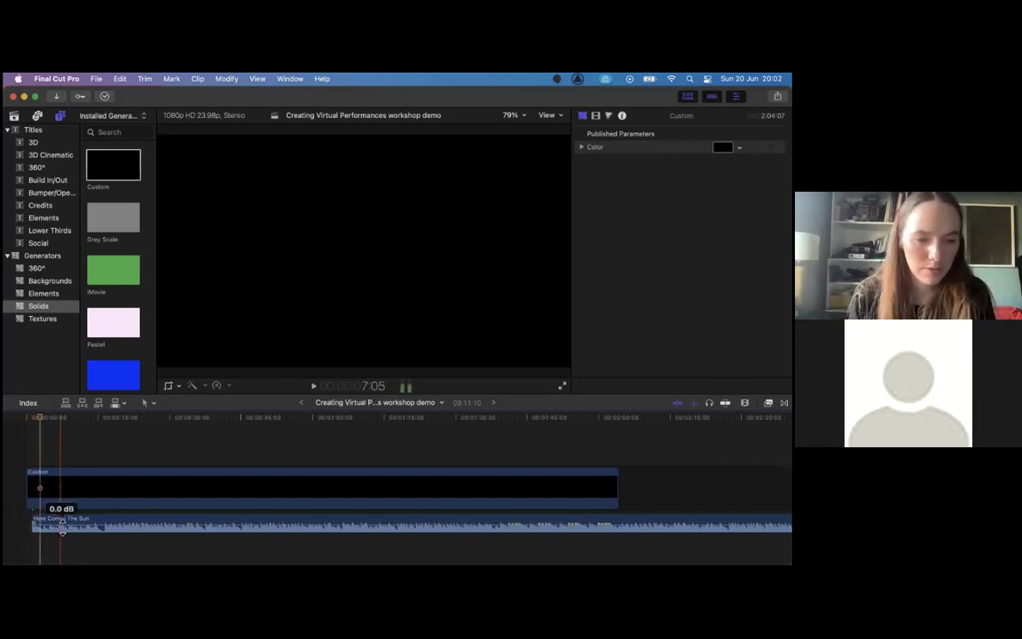
pyautogui.moveTo(63, 526); pyautogui.dragTo(62, 528)
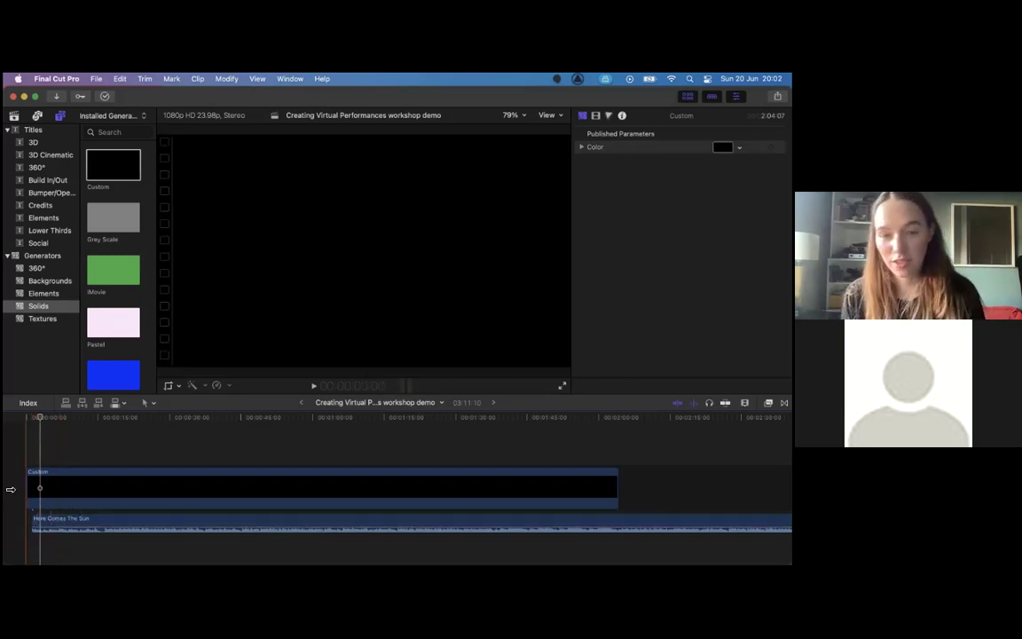
pyautogui.moveTo(53, 521); pyautogui.dragTo(12, 498)
pyautogui.click(13, 504)
pyautogui.press('space')
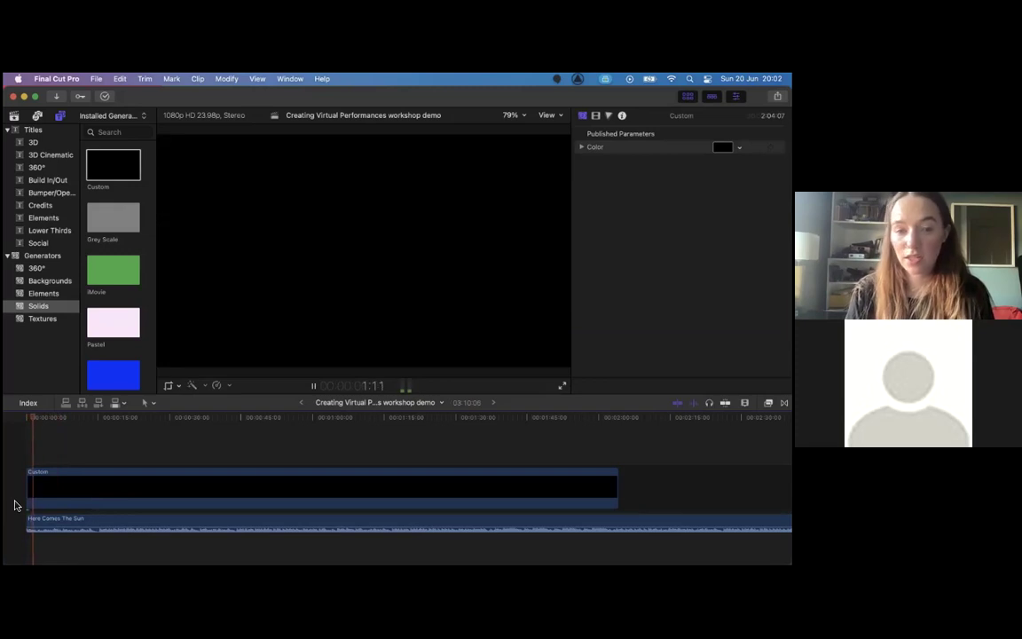
pyautogui.moveTo(32, 521); pyautogui.dragTo(39, 522)
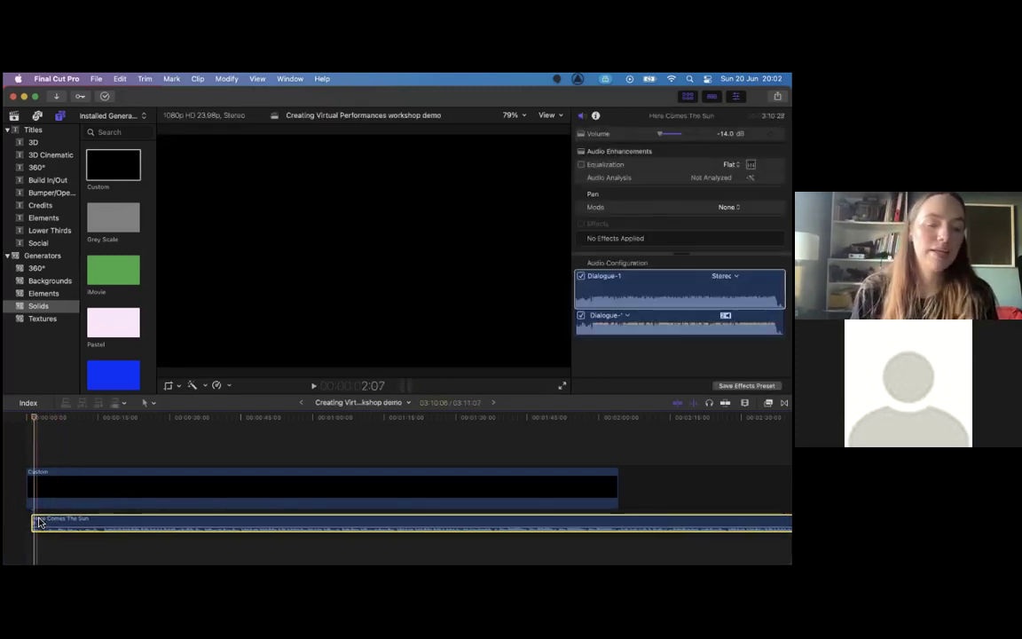
# Zoom the timeline to a workable view and select the black Custom solid to show its Color.
pyautogui.press('super+equal')
pyautogui.press('super+equal')
pyautogui.press('super+equal')
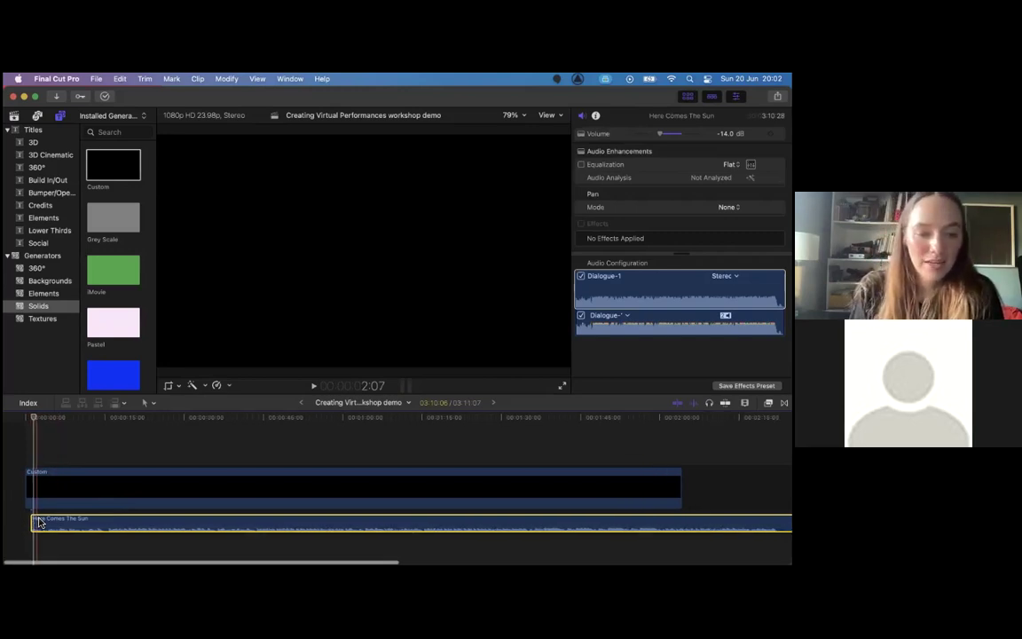
pyautogui.hotkey('shift', 'z')
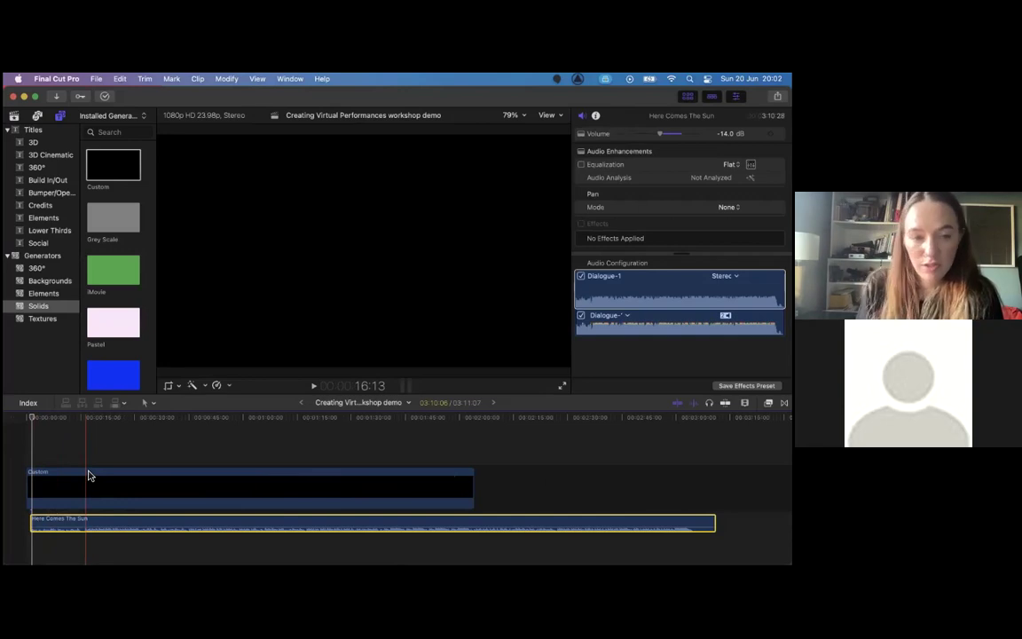
pyautogui.press('super+equal')
pyautogui.press('super+equal')
pyautogui.press('super+equal')
pyautogui.press('super+minus')
pyautogui.press('super+minus')
pyautogui.press('super+minus')
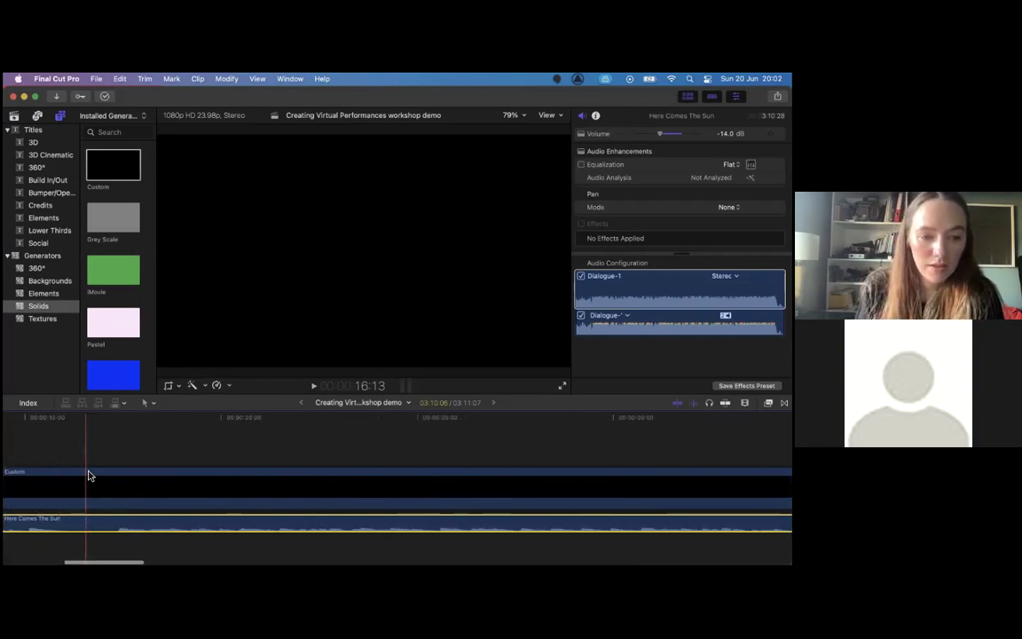
pyautogui.press('super+minus')
pyautogui.press('super+minus')
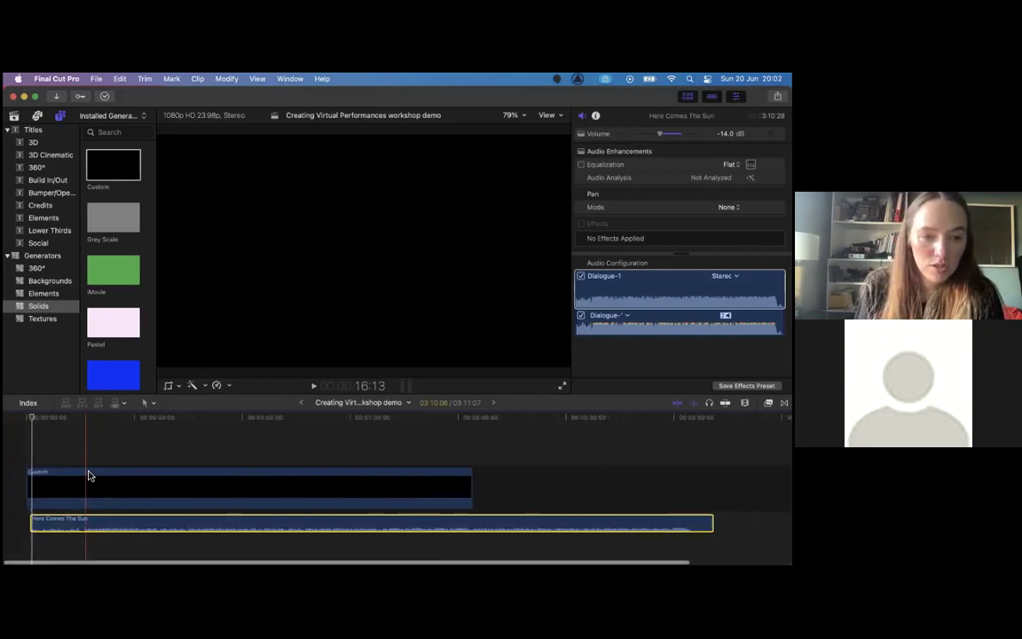
pyautogui.hscroll(-3, 89, 475)
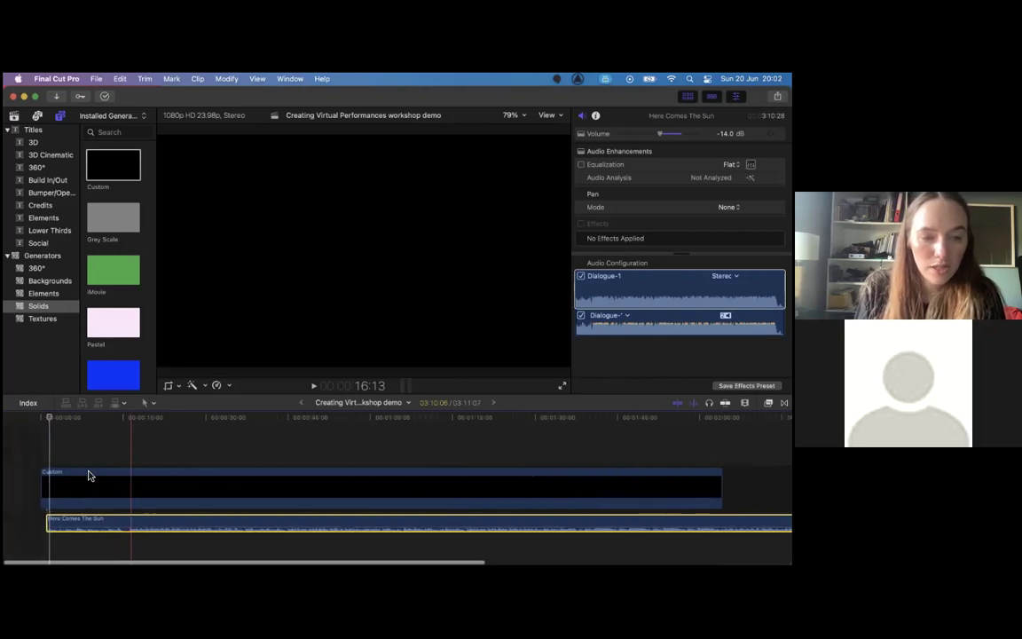
pyautogui.press('super+equal')
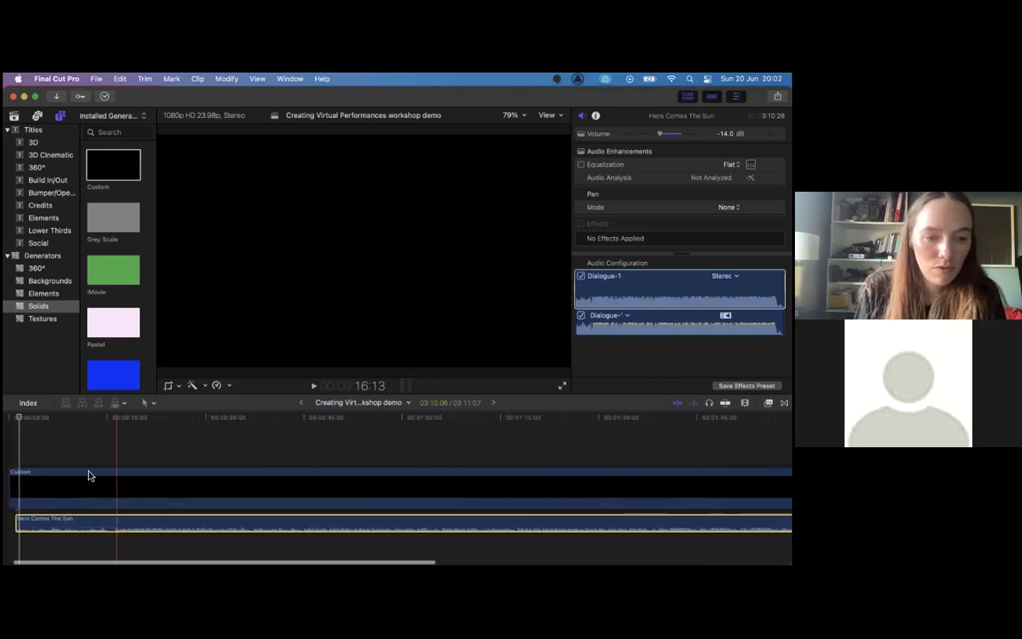
pyautogui.click(16, 474)
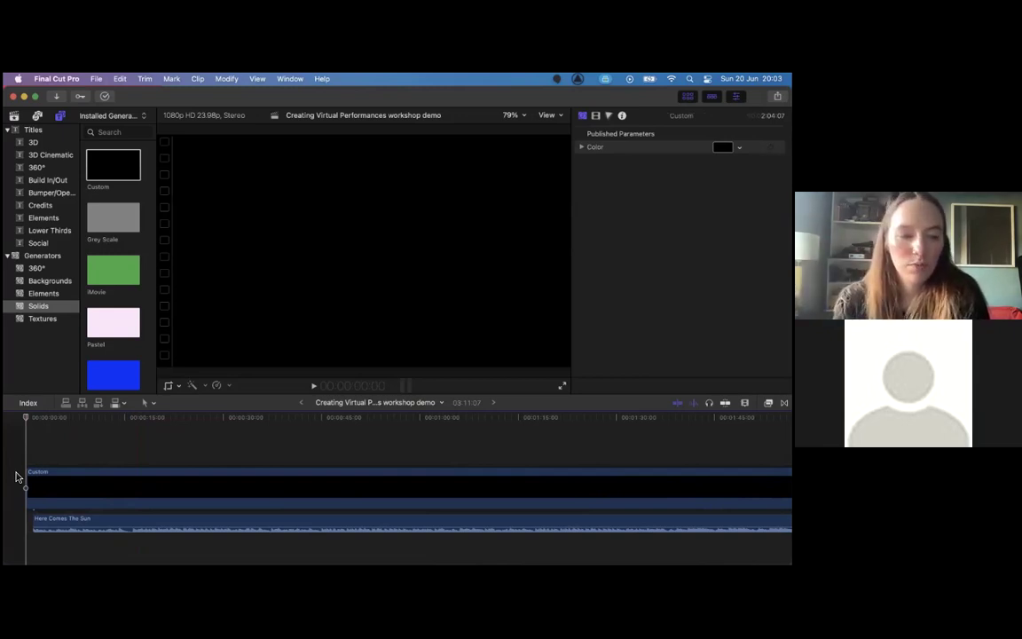
# Drag Final Cut Pro backdrops 3.001.jpeg from Desktop > Workshop Materials onto the timeline above the black solid.
pyautogui.click(155, 538)
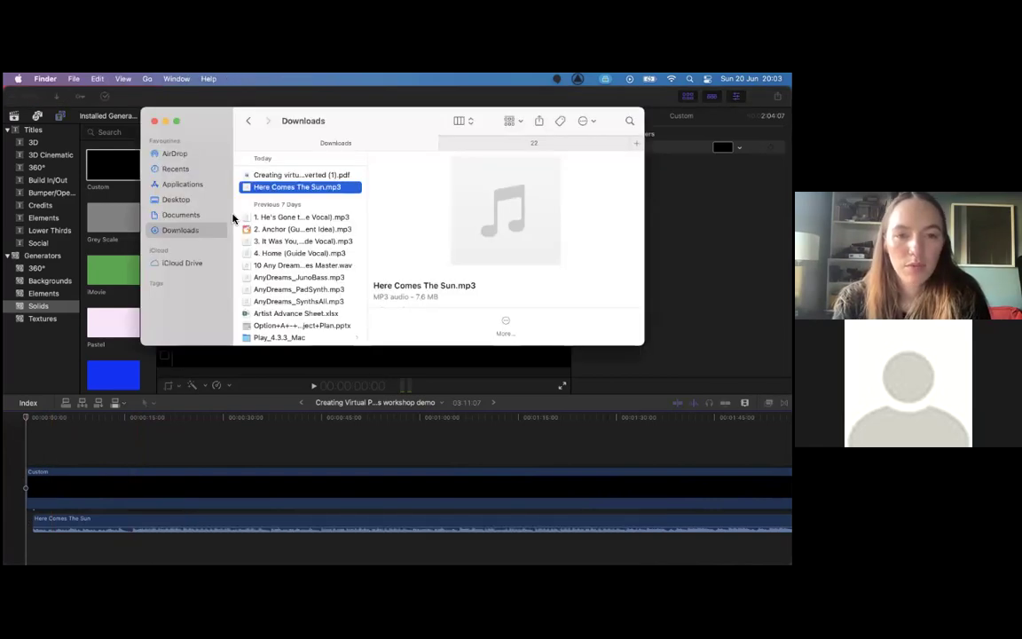
pyautogui.click(178, 200)
pyautogui.scroll(-3, 297, 238)
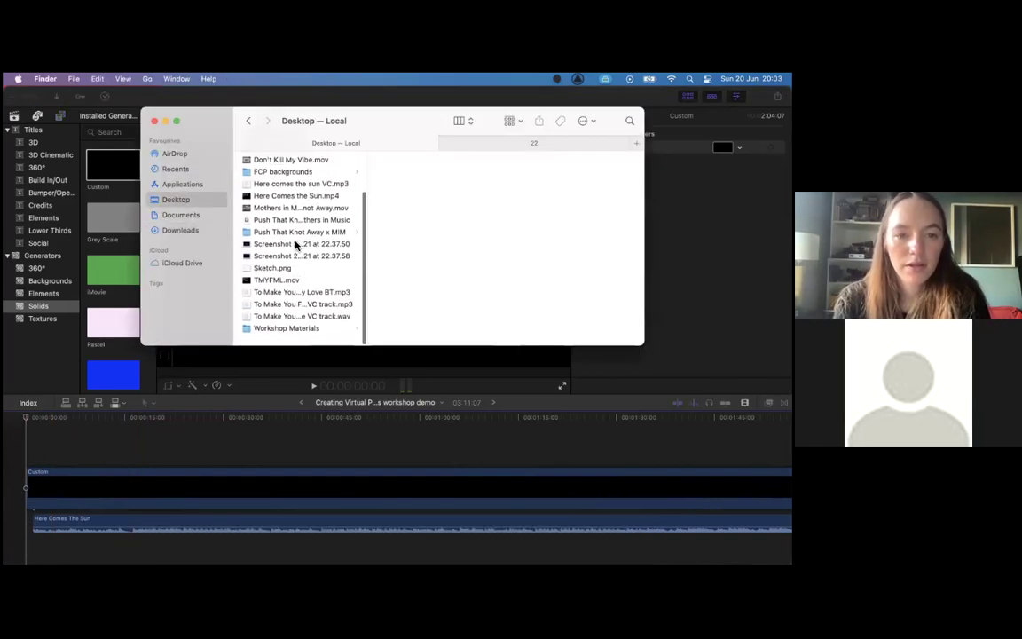
pyautogui.click(297, 334)
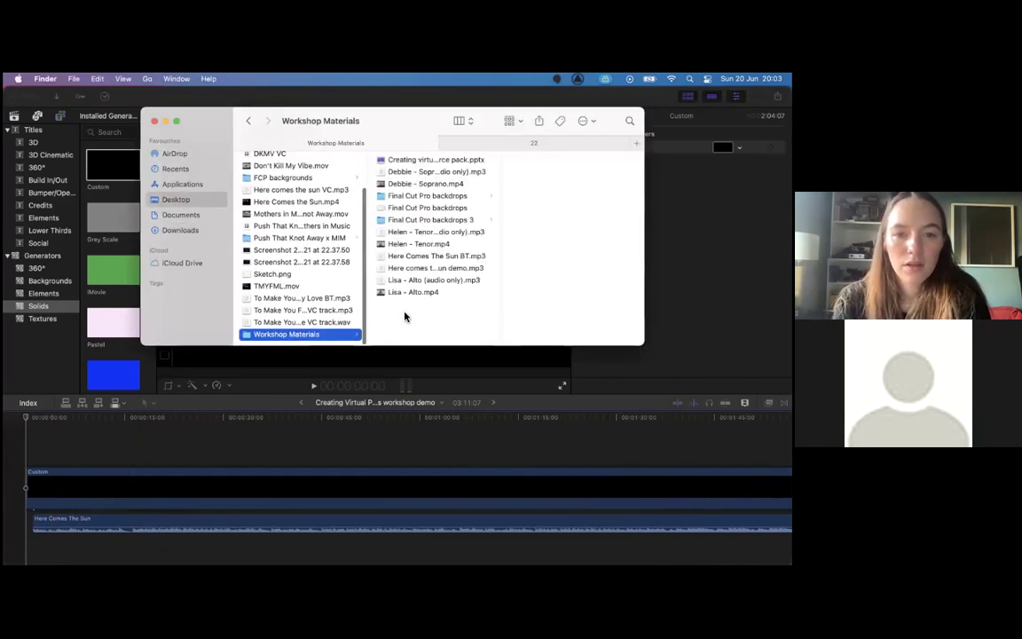
pyautogui.click(470, 219)
pyautogui.moveTo(557, 162); pyautogui.dragTo(447, 458)
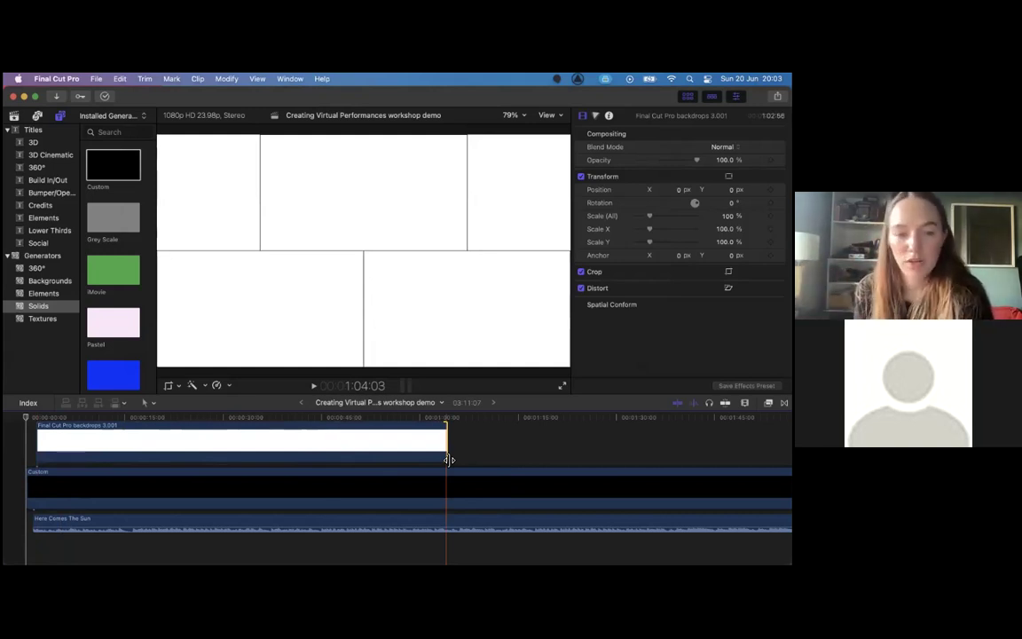
pyautogui.click(84, 426)
# Extend the backdrop image and the black solid to reach near the end of the song.
pyautogui.scroll(1, 92, 448)
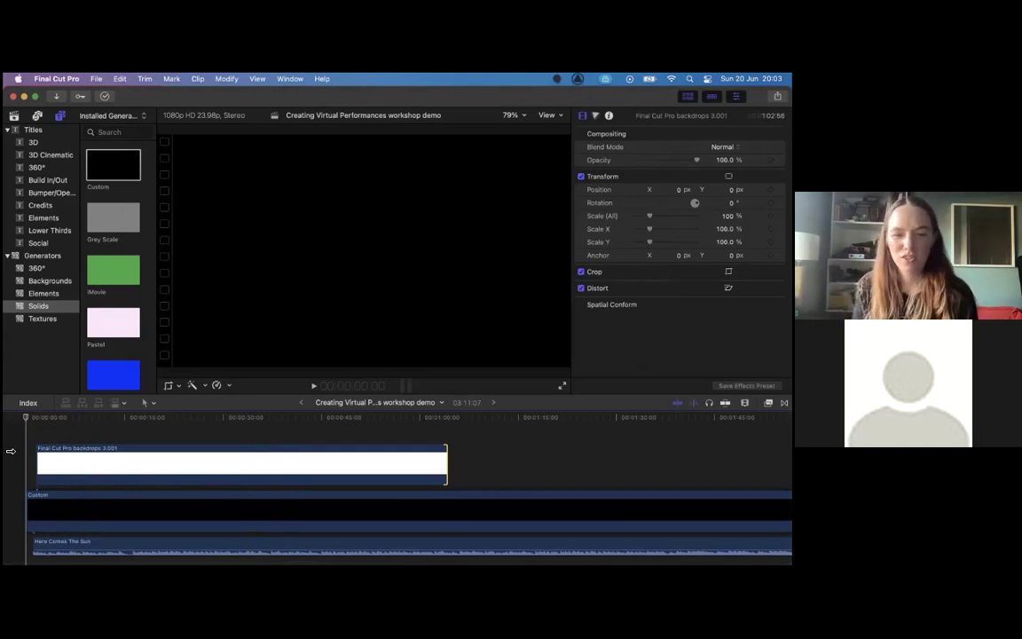
pyautogui.press('super+minus')
pyautogui.press('super+minus')
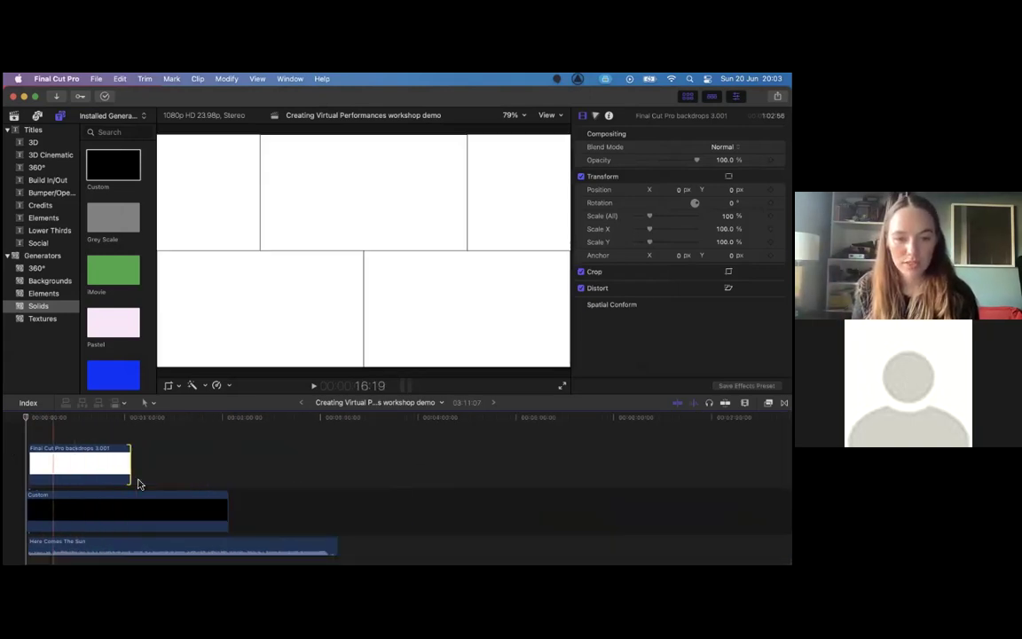
pyautogui.moveTo(135, 468); pyautogui.dragTo(329, 474)
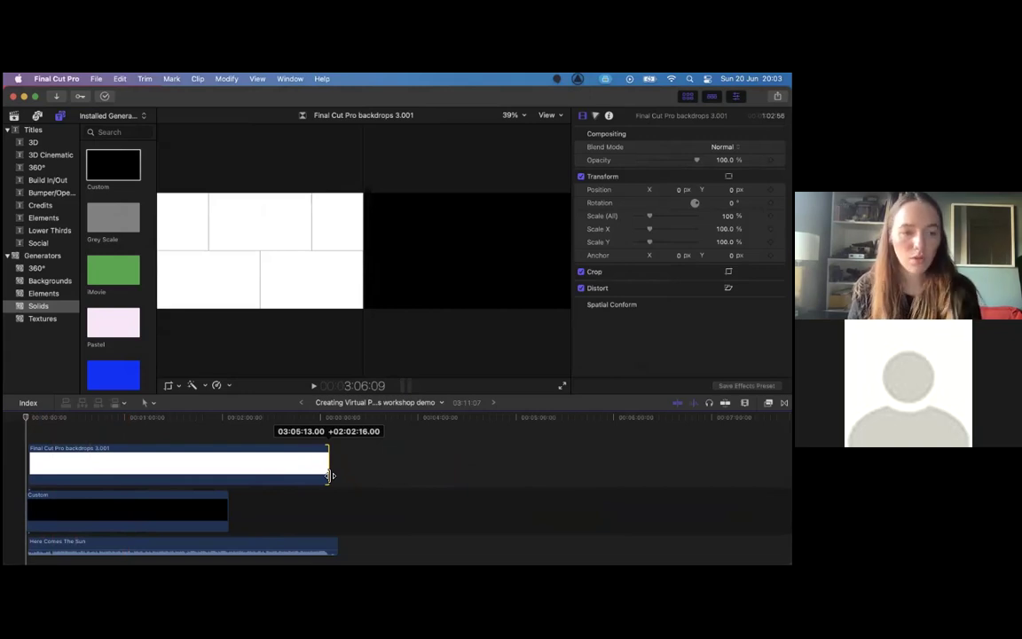
pyautogui.moveTo(329, 474); pyautogui.dragTo(327, 474)
pyautogui.moveTo(228, 511); pyautogui.dragTo(338, 510)
pyautogui.press('super+equal')
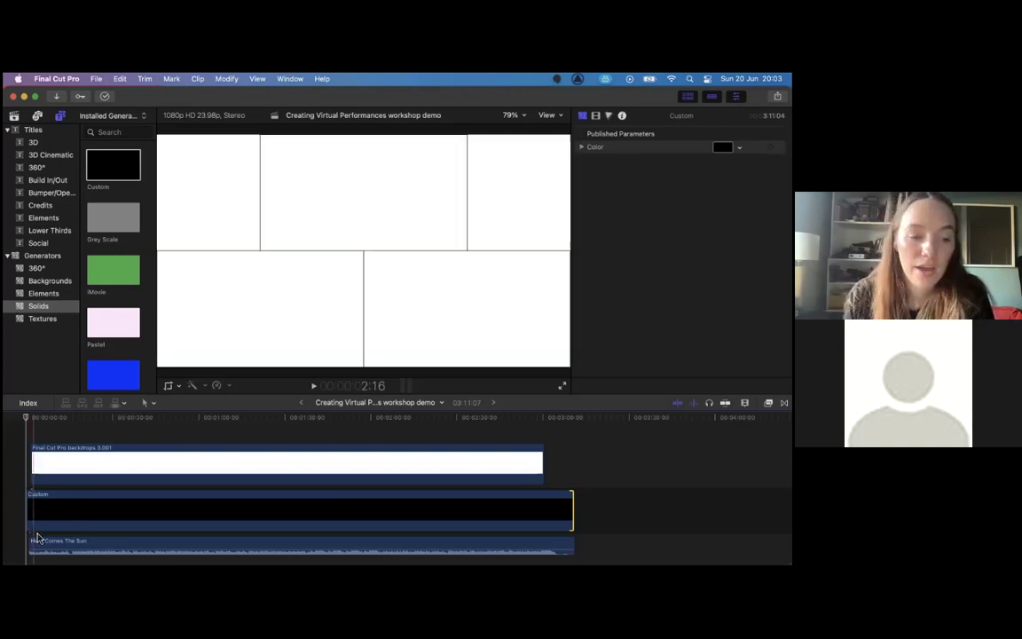
pyautogui.click(41, 471)
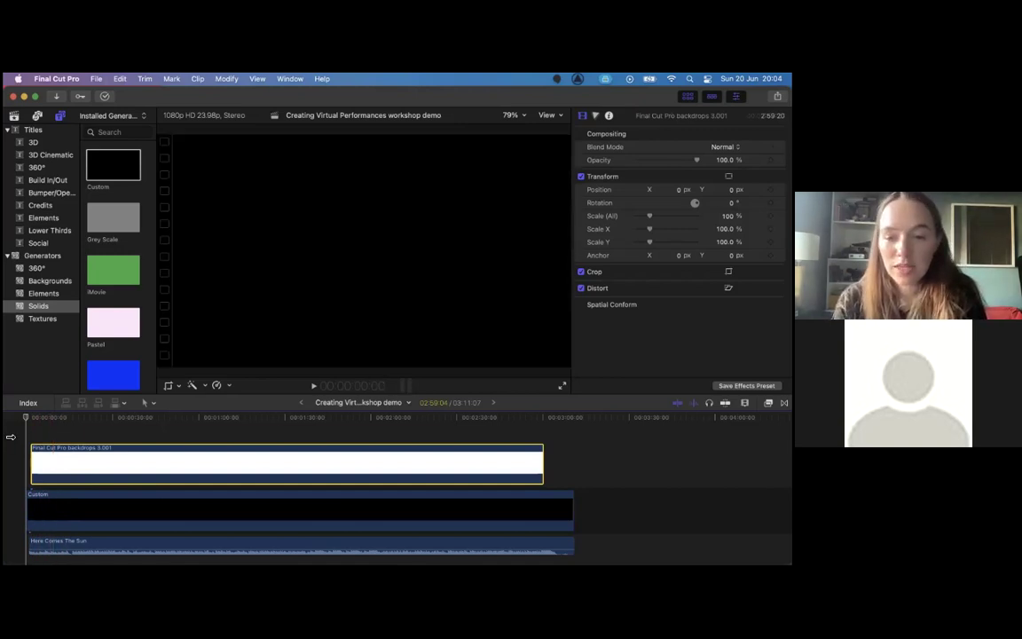
# Hide the media browser and enlarge the timeline so the five-panel backdrop fills the viewer.
pyautogui.press('super+equal')
pyautogui.press('super+equal')
pyautogui.press('super+equal')
pyautogui.press('super+equal')
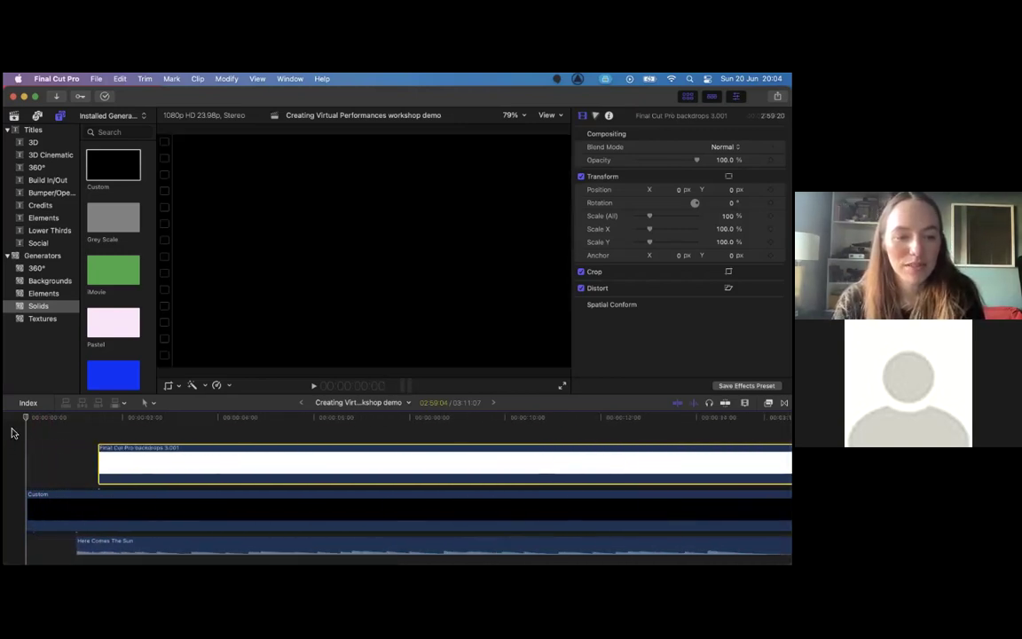
pyautogui.moveTo(193, 543)
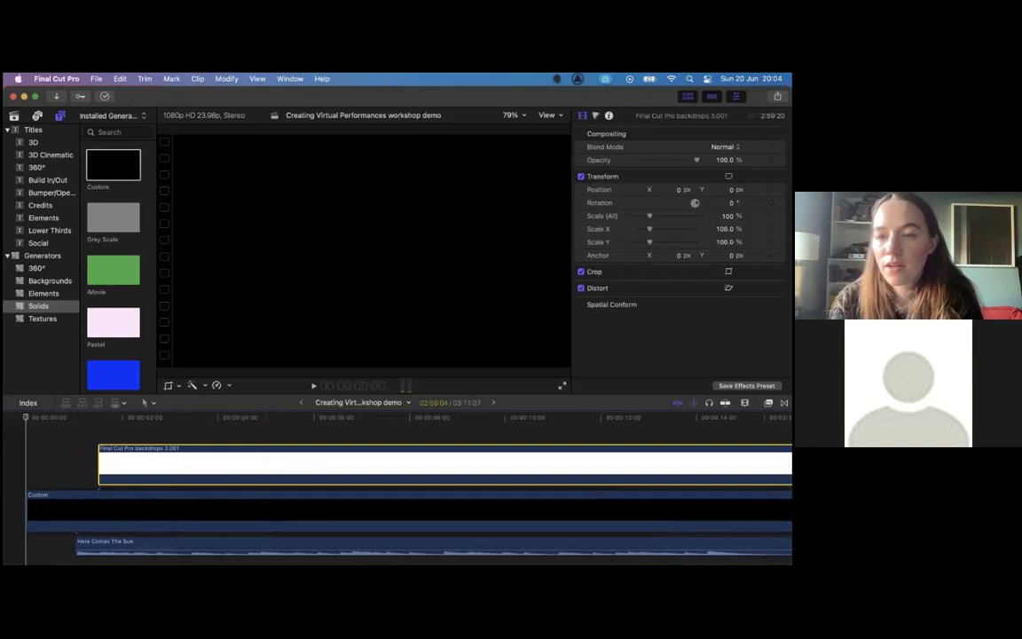
pyautogui.click(687, 95)
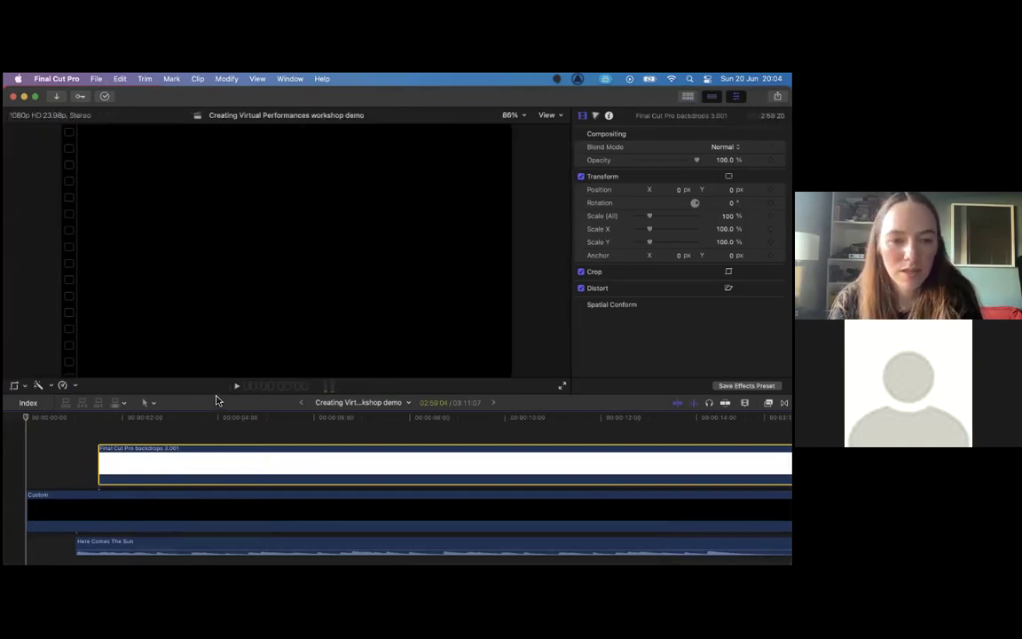
pyautogui.moveTo(215, 392); pyautogui.dragTo(216, 367)
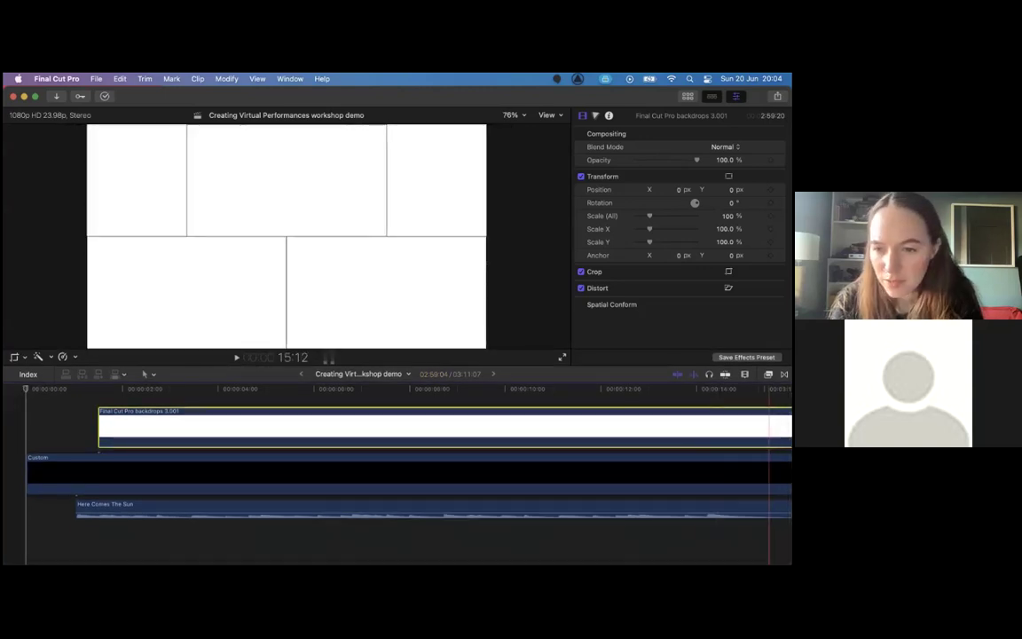
pyautogui.scroll(1, 331, 474)
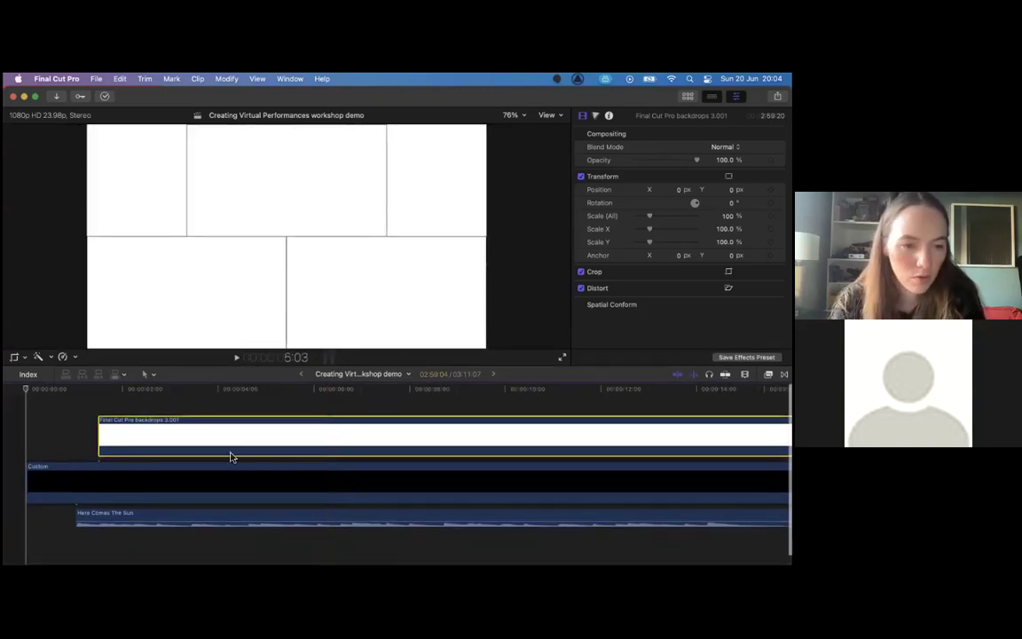
pyautogui.moveTo(268, 538)
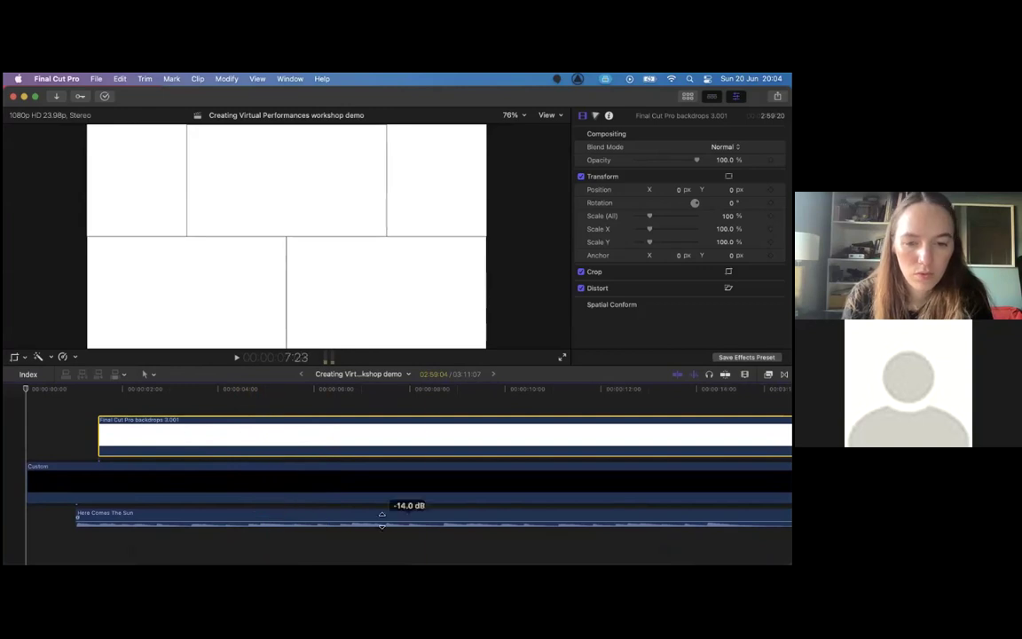
# Drag the alto singer's .mp4 from the backdrops 3 folder to the top of the timeline.
pyautogui.click(155, 540)
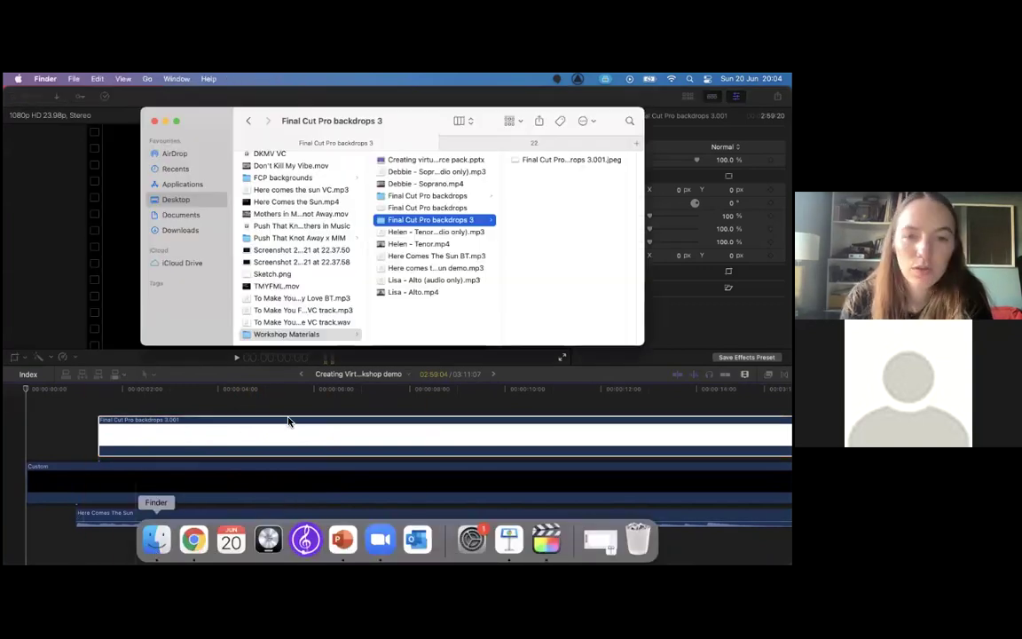
pyautogui.moveTo(403, 297); pyautogui.dragTo(28, 397)
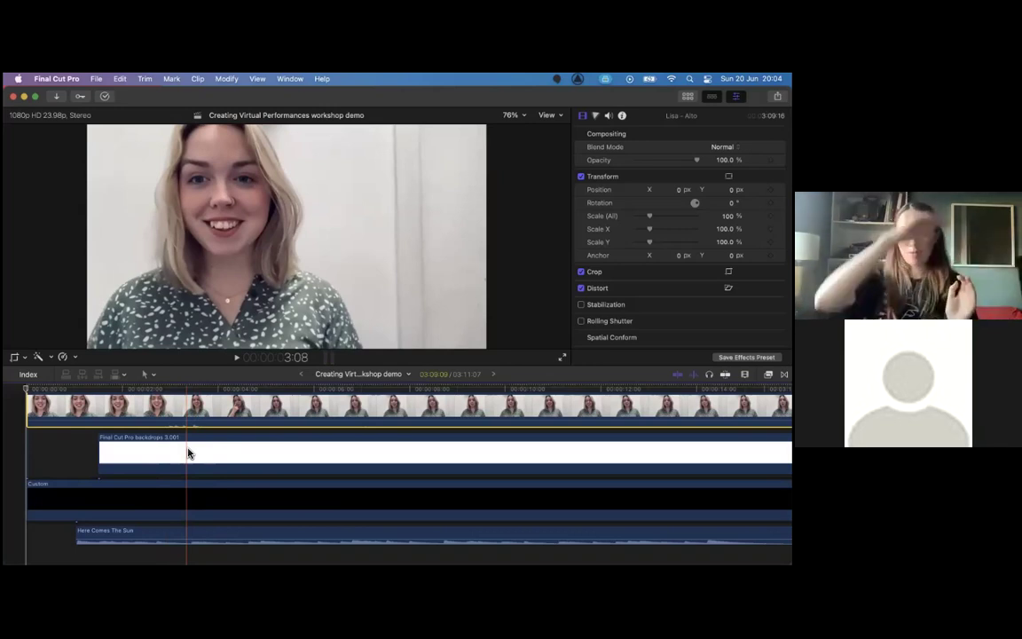
# Raise the alto clip's volume to 12 dB and play back the timeline to hear it.
pyautogui.scroll(3, 52, 448)
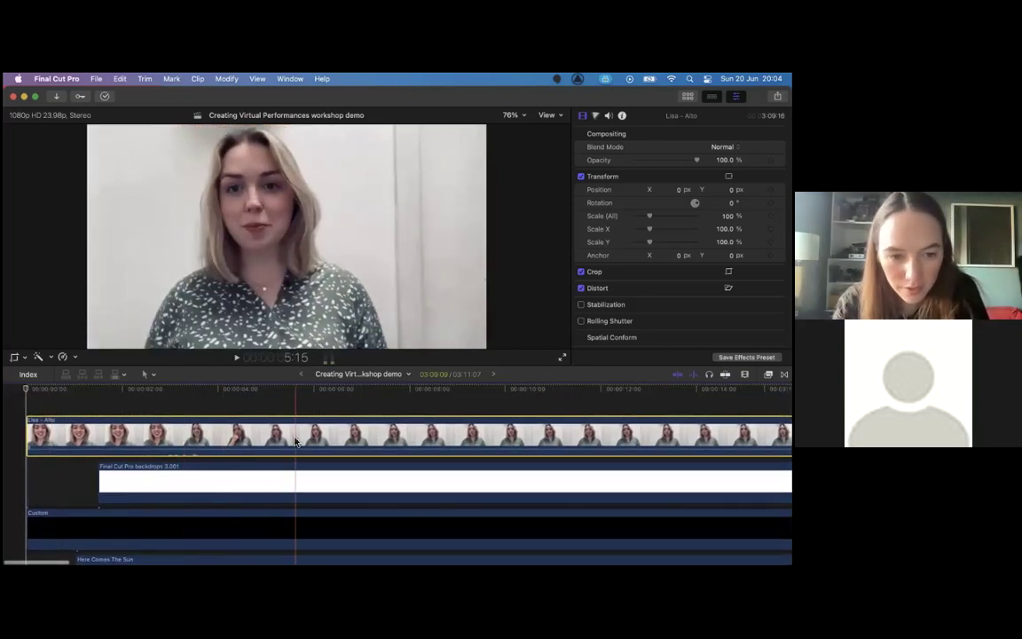
pyautogui.moveTo(278, 455); pyautogui.dragTo(279, 446)
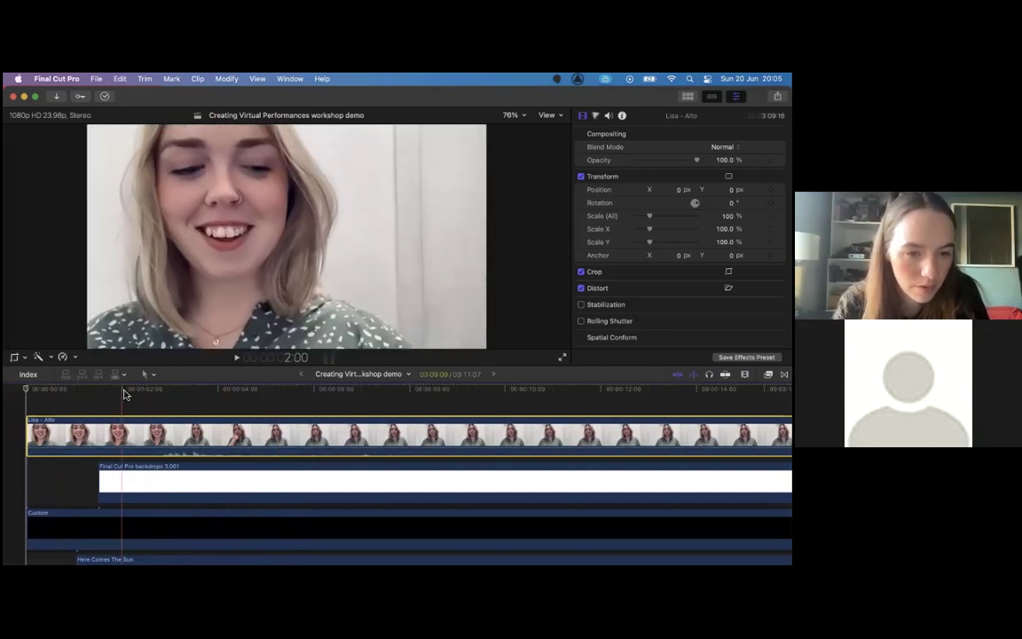
pyautogui.press('space')
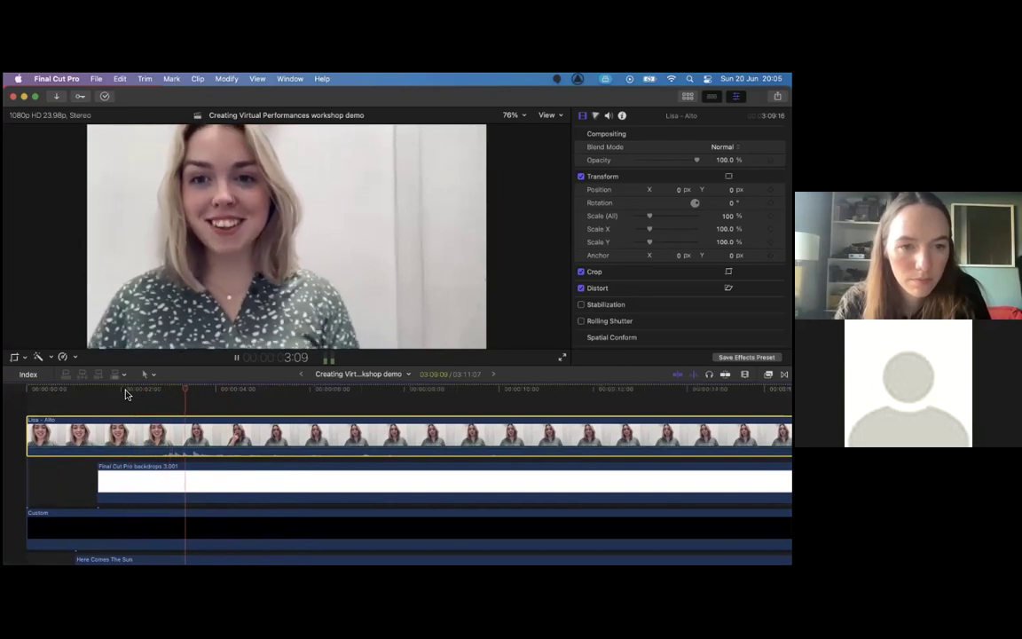
pyautogui.press('super+minus')
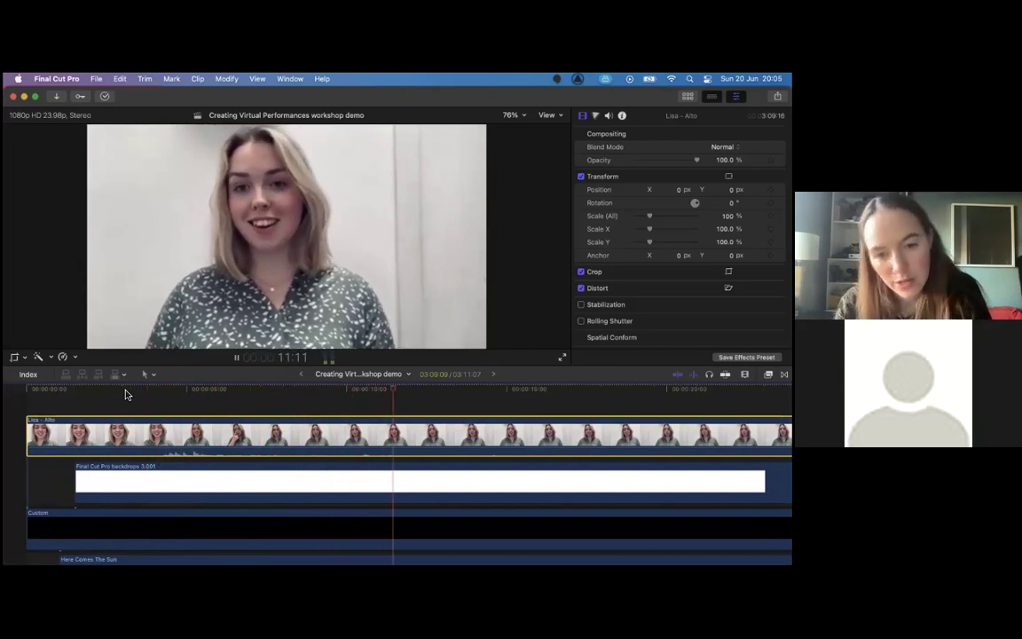
pyautogui.scroll(-3, 124, 394)
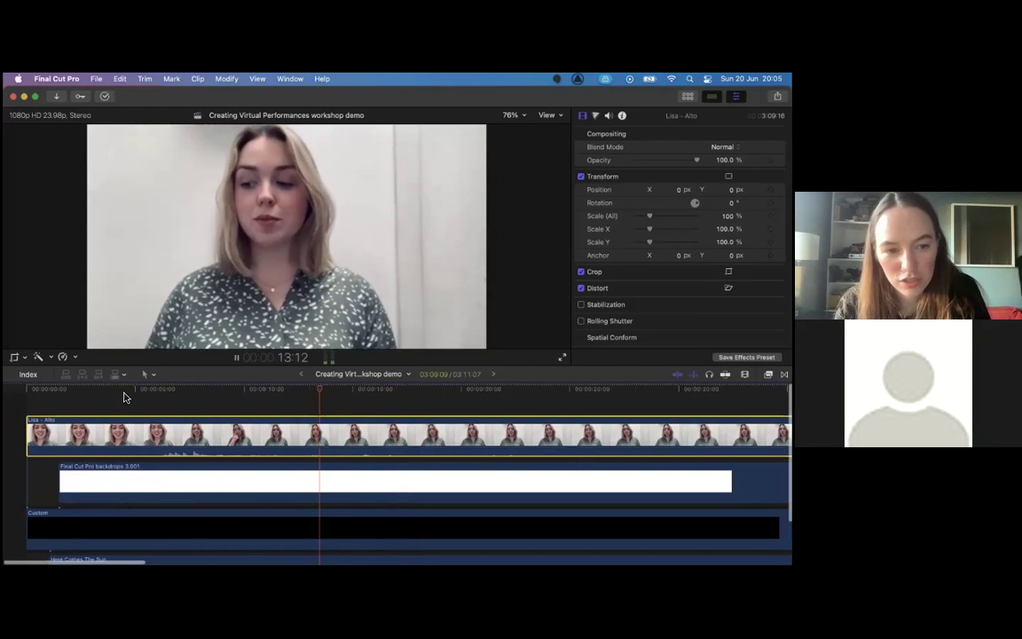
pyautogui.hscroll(2, 124, 397)
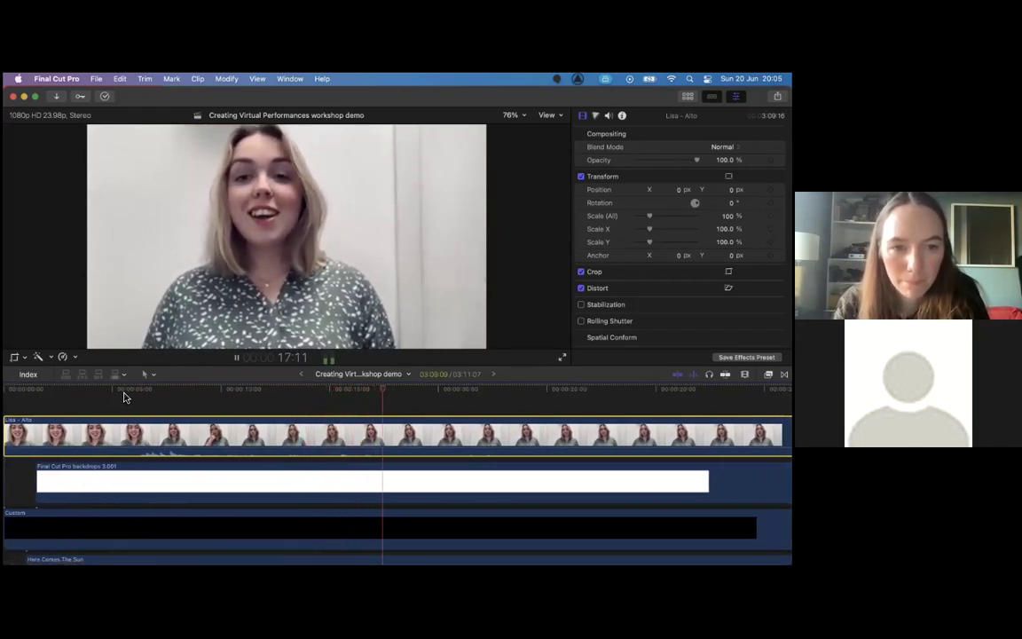
pyautogui.press('space')
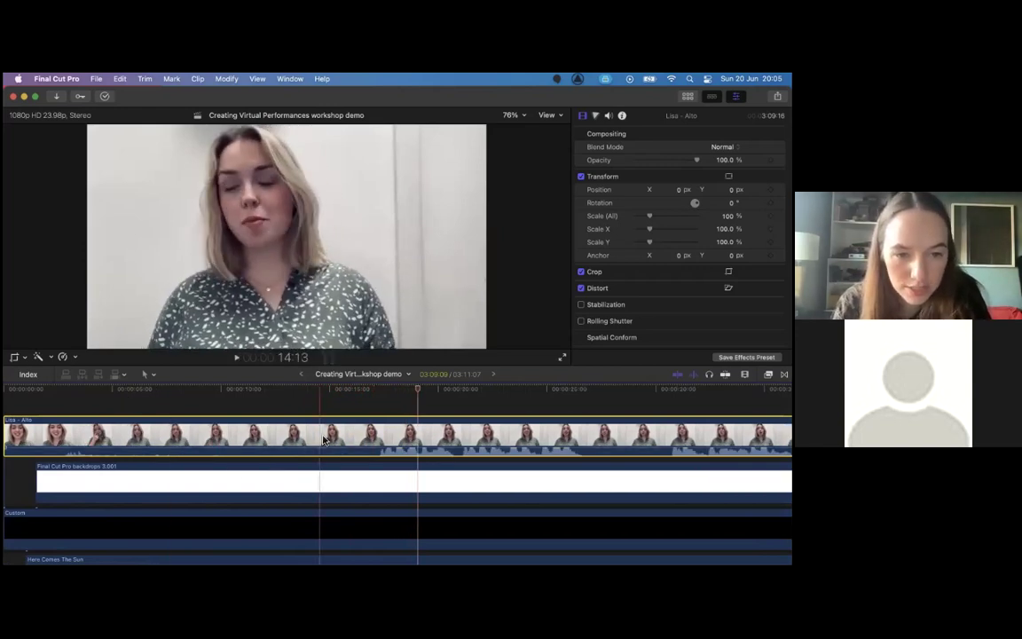
pyautogui.hscroll(-2, 323, 439)
pyautogui.scroll(-1, 324, 439)
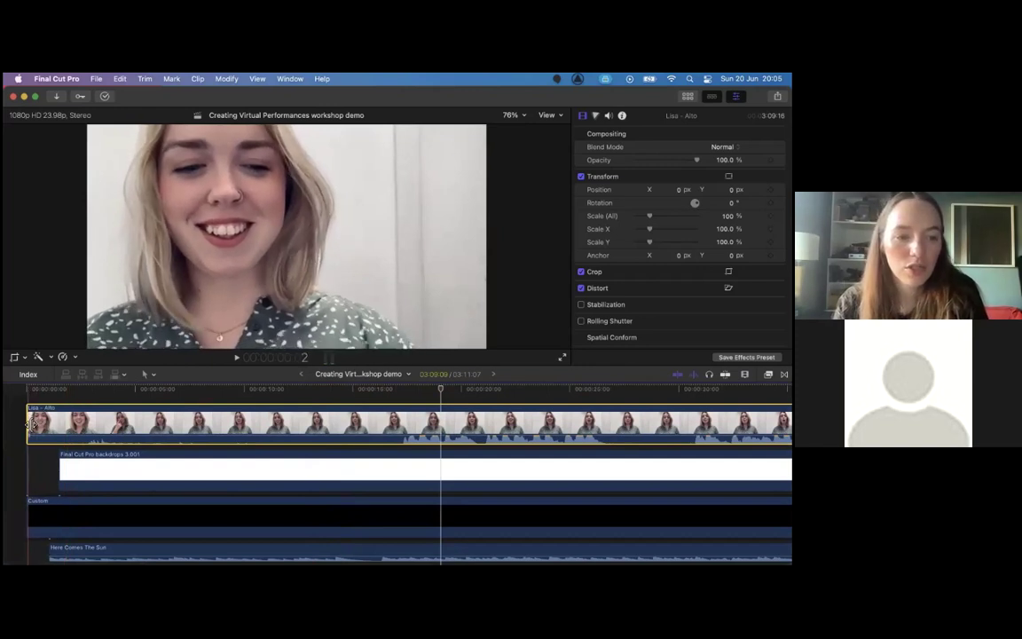
# Trim about 4 seconds off the start of the Lisa - Alto clip.
pyautogui.click(33, 423)
pyautogui.click(34, 423)
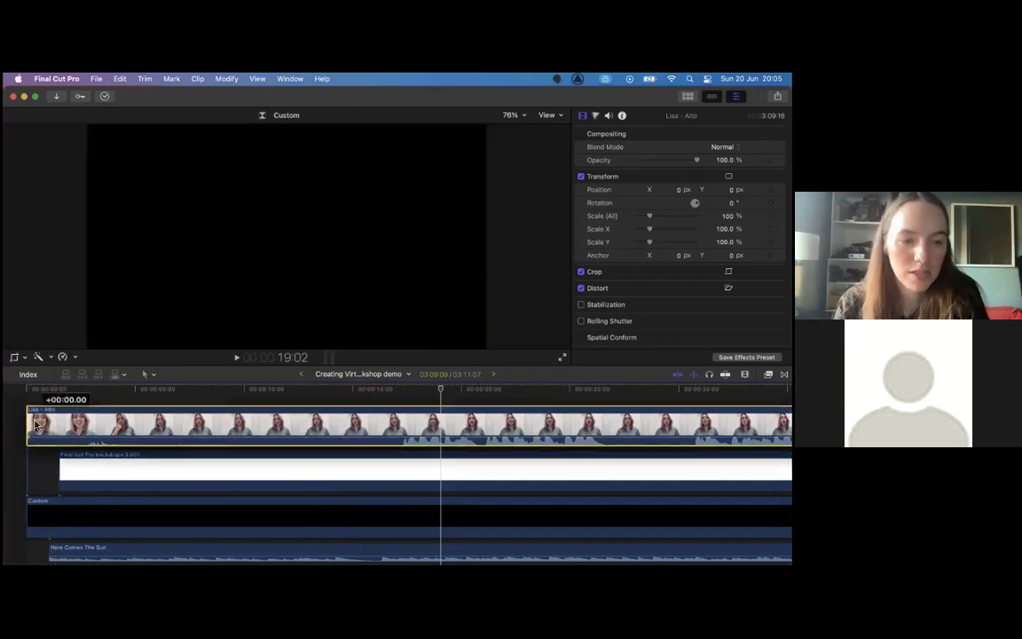
pyautogui.click(35, 423)
pyautogui.moveTo(35, 424); pyautogui.dragTo(32, 423)
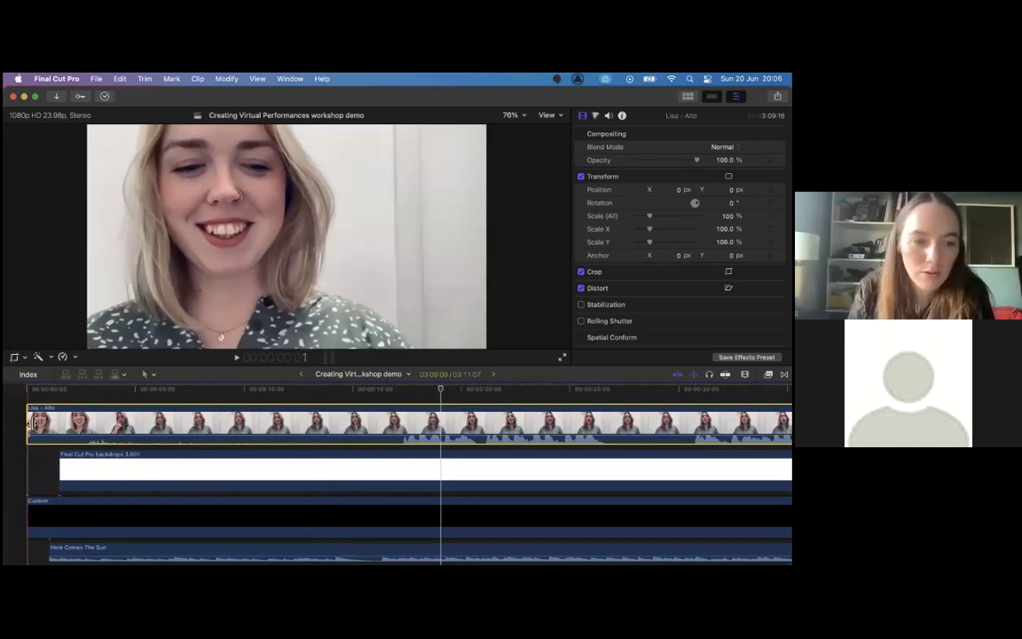
pyautogui.moveTo(33, 423); pyautogui.dragTo(241, 432)
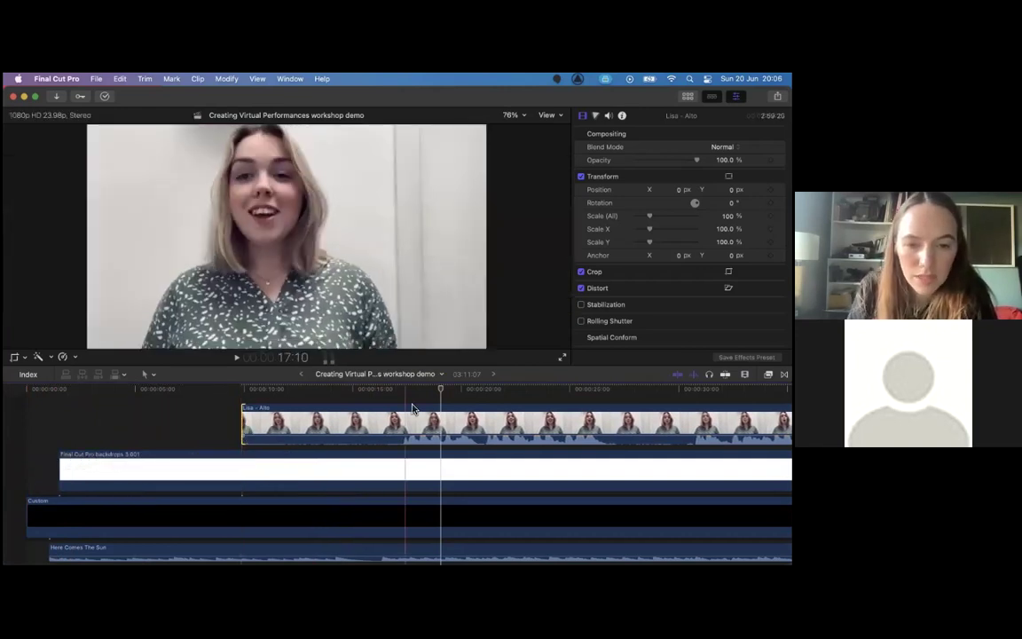
# Slide the Lisa - Alto clip about 16 seconds earlier to sync with the backing track.
pyautogui.scroll(-2, 425, 407)
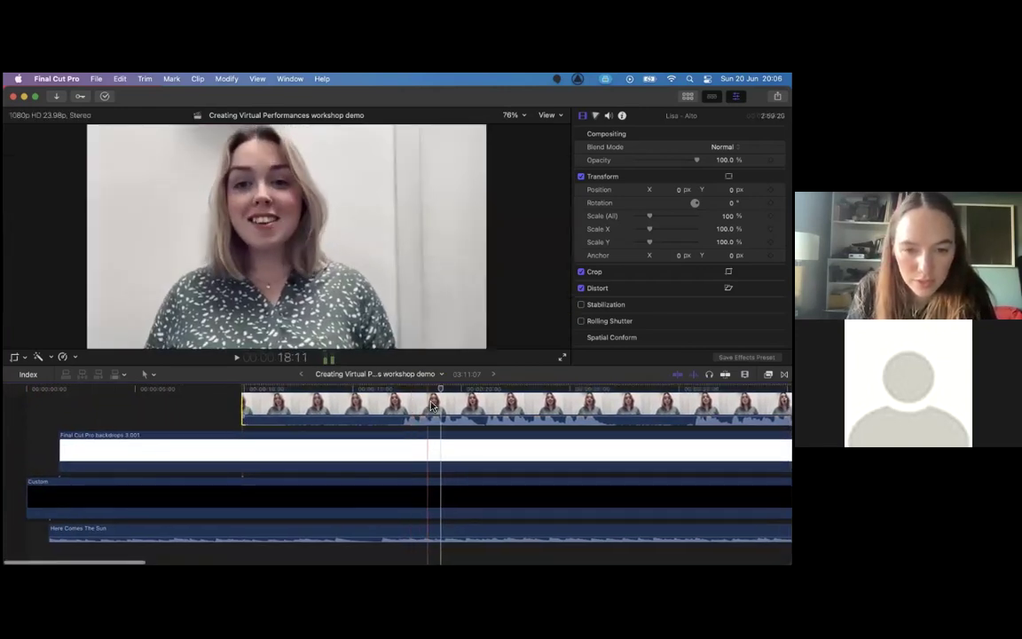
pyautogui.scroll(1, 432, 406)
pyautogui.moveTo(417, 437); pyautogui.dragTo(405, 409)
# Play to check sync, then zoom in and nudge the Lisa - Alto clip a few frames later.
pyautogui.click(369, 390)
pyautogui.press('space')
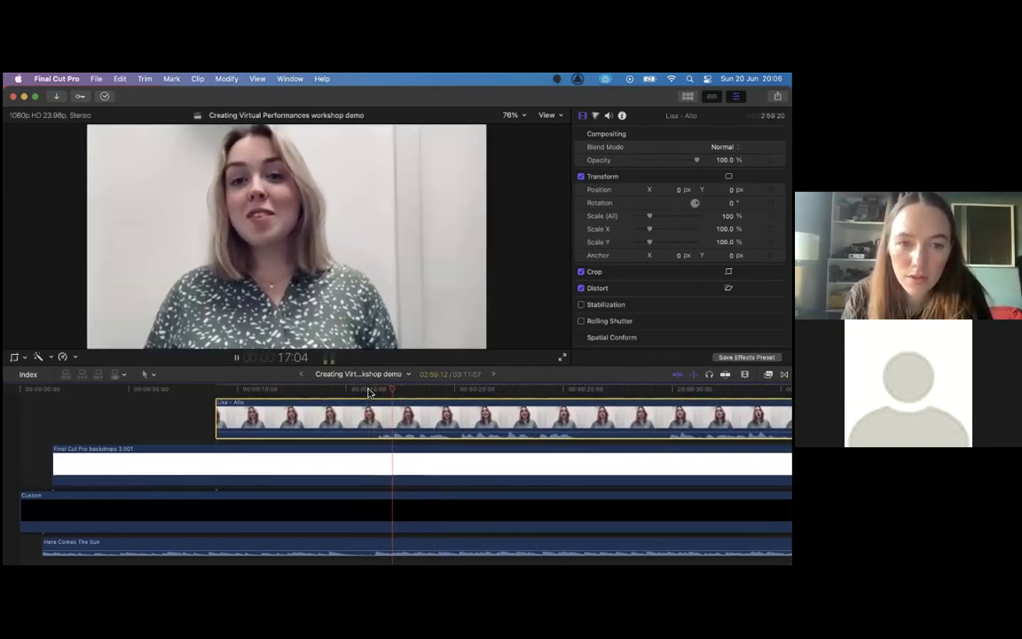
pyautogui.press('space')
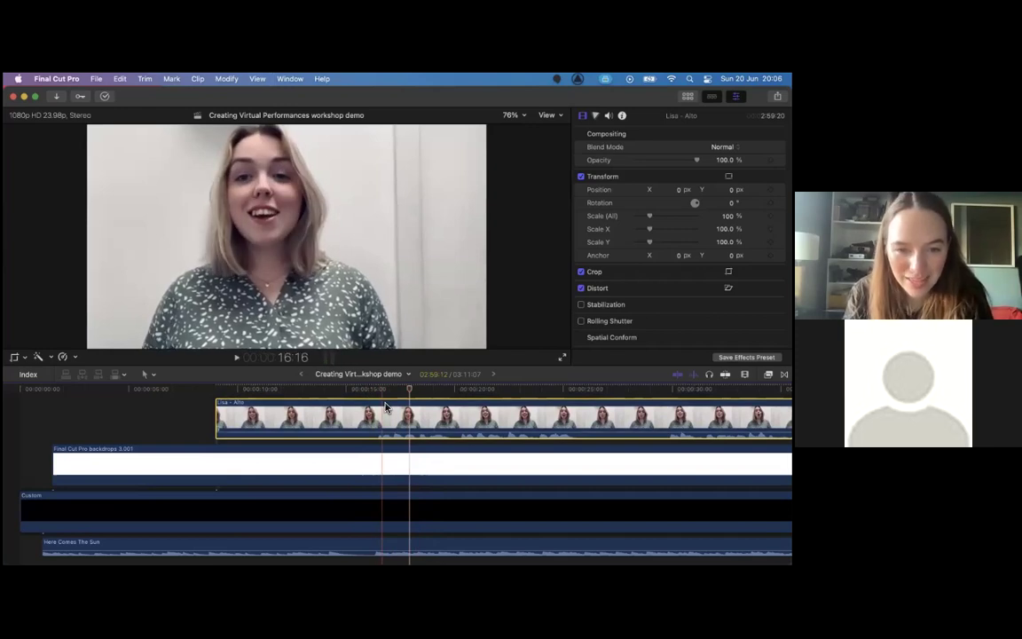
pyautogui.press('super+equal')
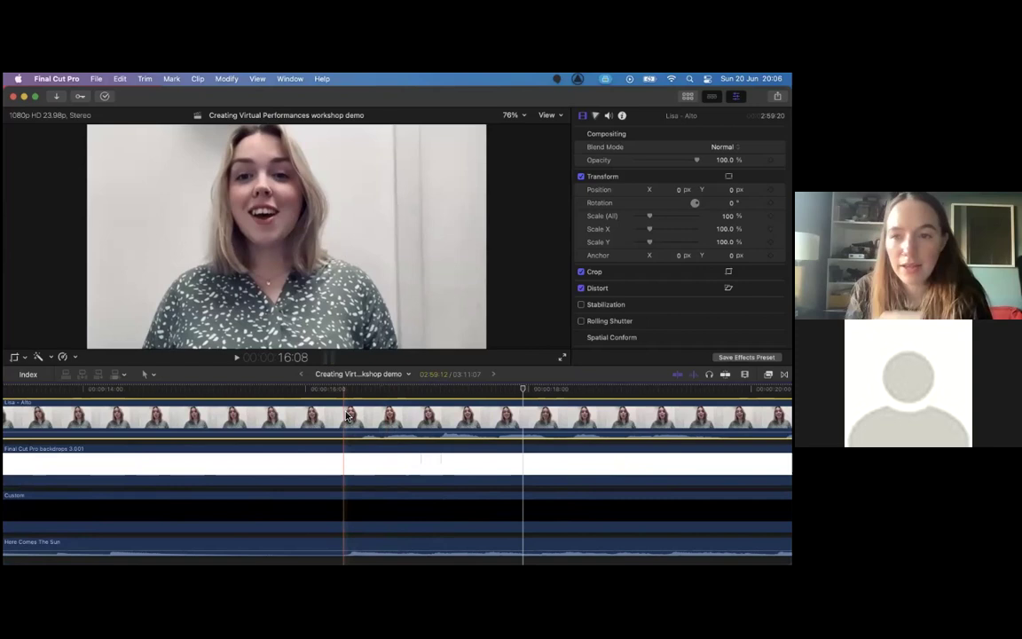
pyautogui.moveTo(348, 415); pyautogui.dragTo(362, 417)
pyautogui.press('space')
pyautogui.press('space')
# Nudge the clip again, zoom out and replay to confirm the alto stays in sync.
pyautogui.moveTo(364, 411); pyautogui.dragTo(374, 411)
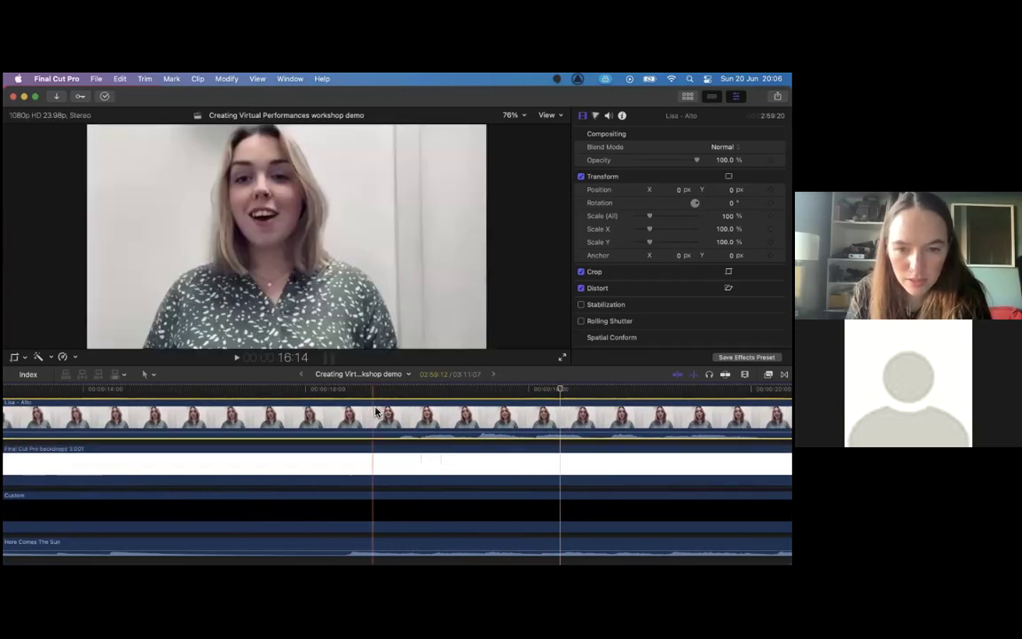
pyautogui.press('super+minus')
pyautogui.press('space')
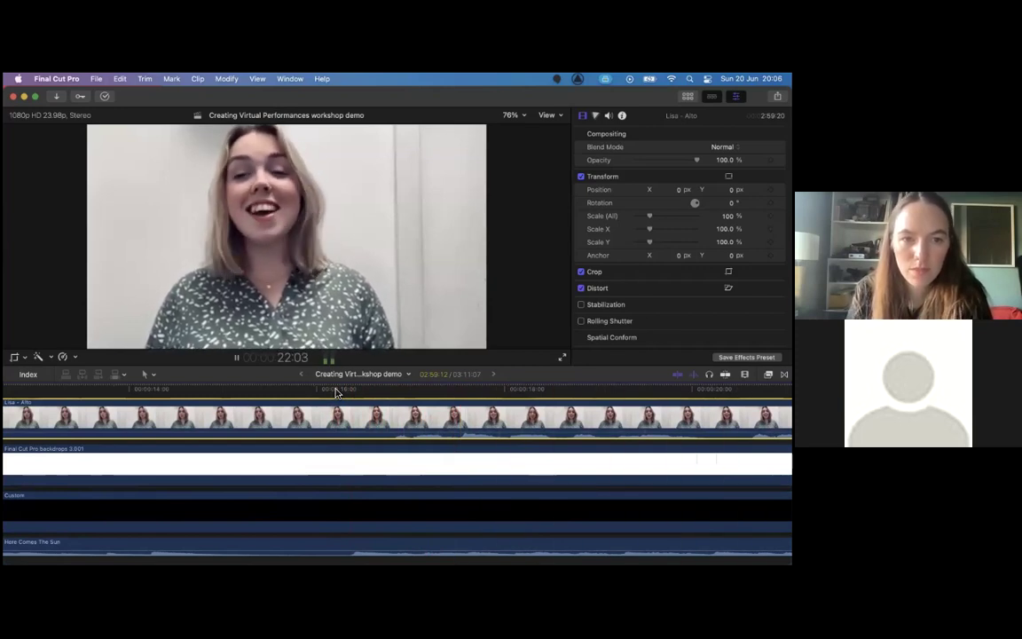
pyautogui.press('space')
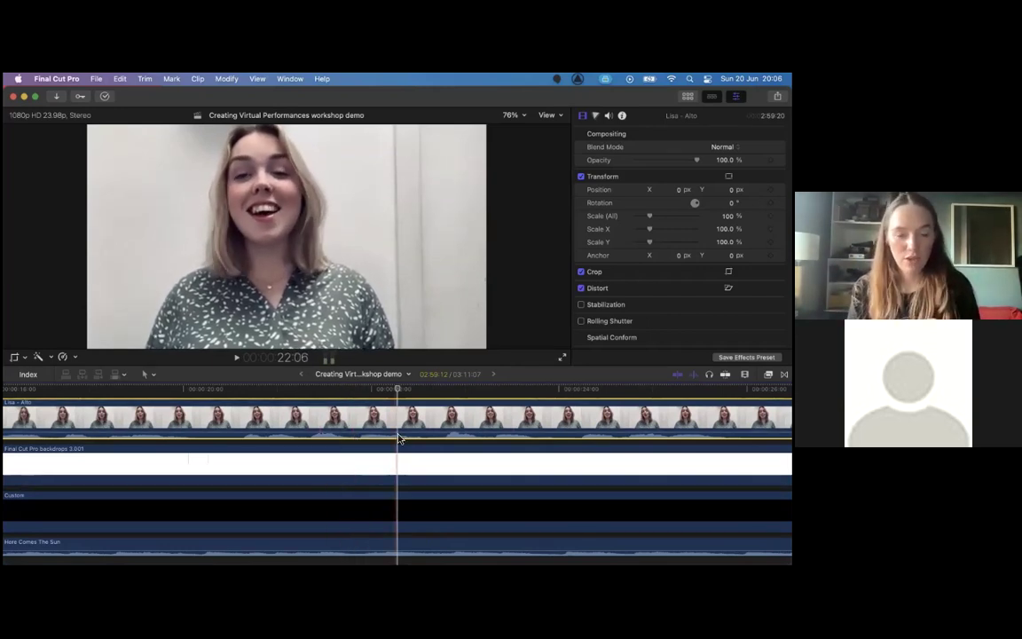
pyautogui.moveTo(354, 436); pyautogui.dragTo(355, 436)
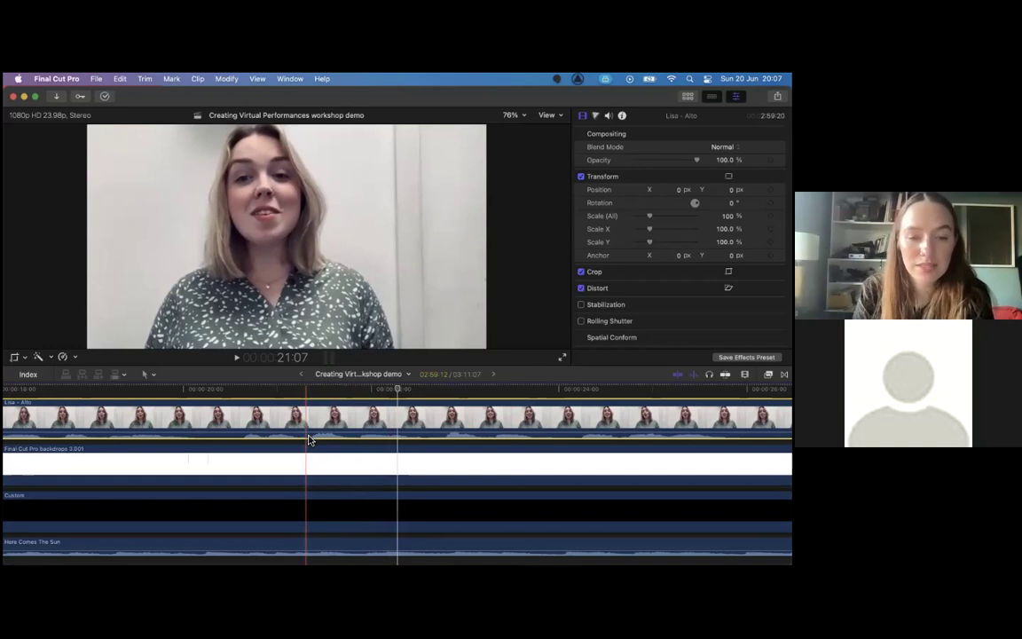
pyautogui.moveTo(308, 434); pyautogui.dragTo(308, 435)
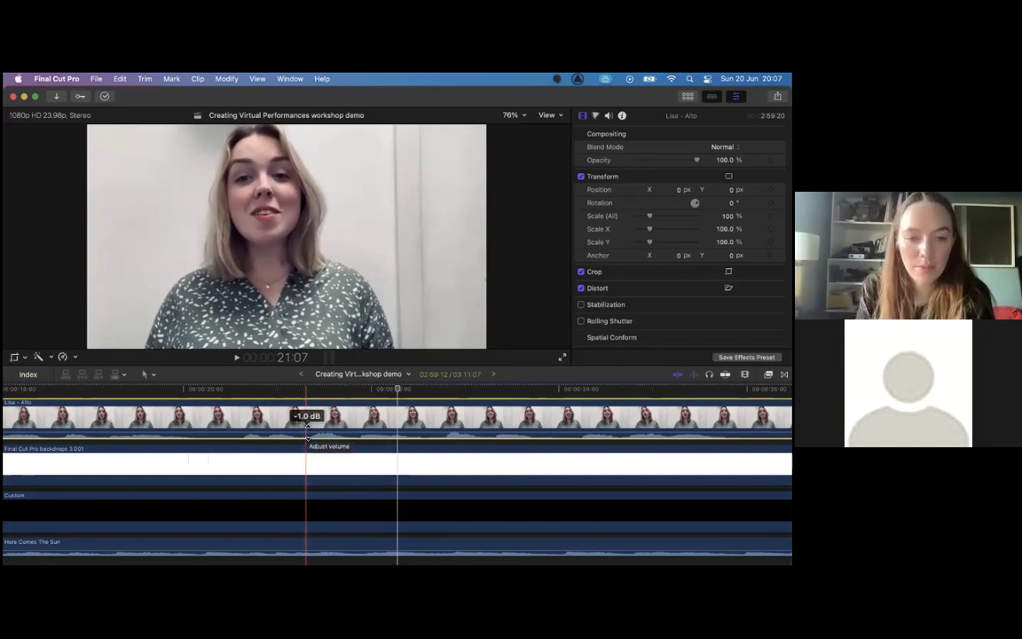
pyautogui.moveTo(308, 435); pyautogui.dragTo(308, 436)
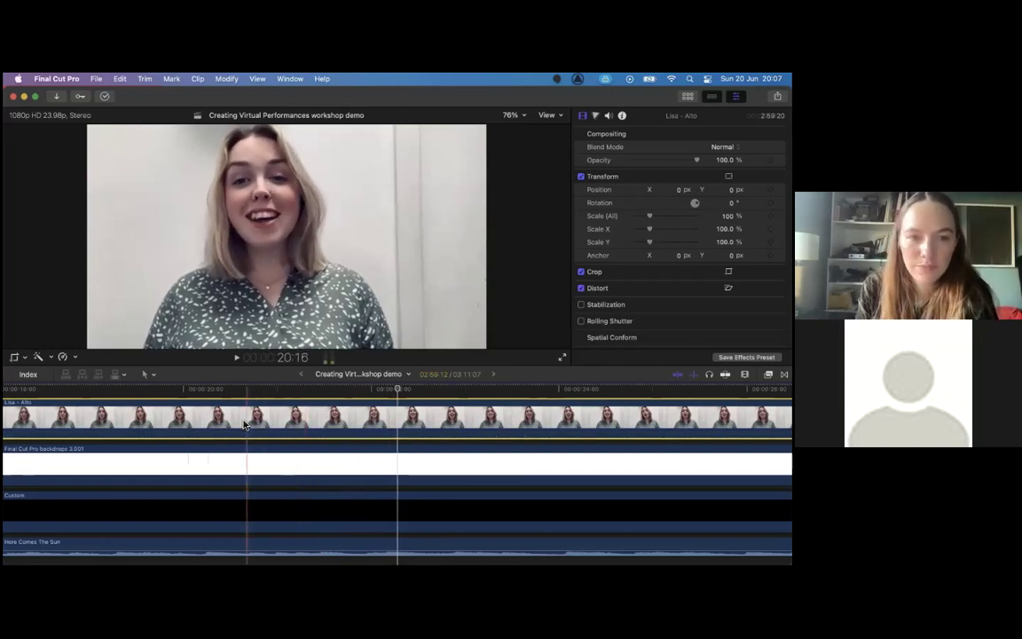
pyautogui.hscroll(-5, 241, 414)
pyautogui.scroll(1, 242, 415)
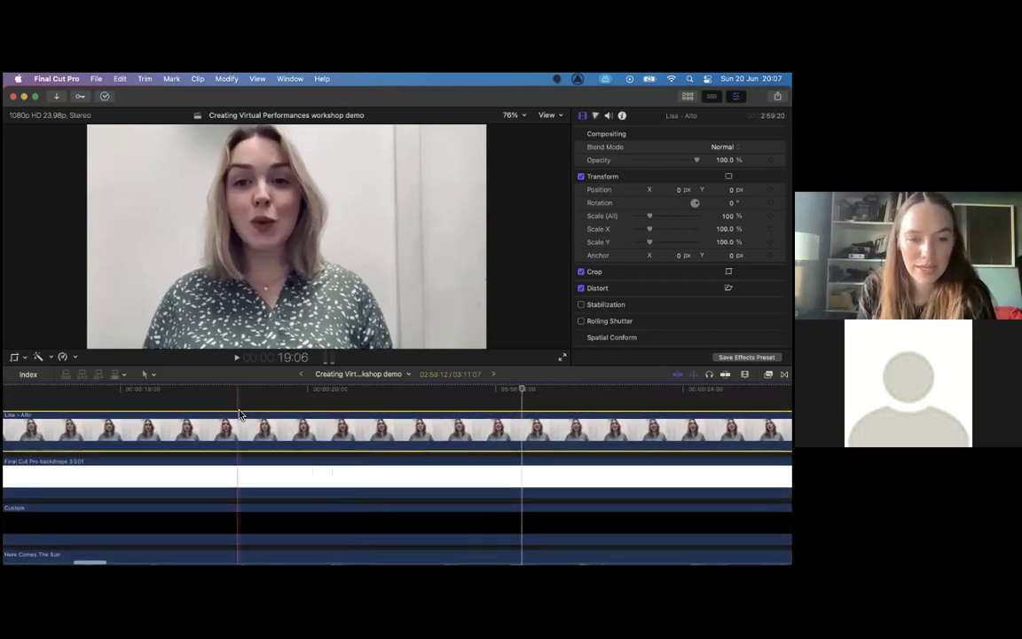
pyautogui.hscroll(3, 240, 413)
pyautogui.scroll(-2, 239, 413)
pyautogui.hscroll(-4, 239, 413)
pyautogui.scroll(2, 239, 413)
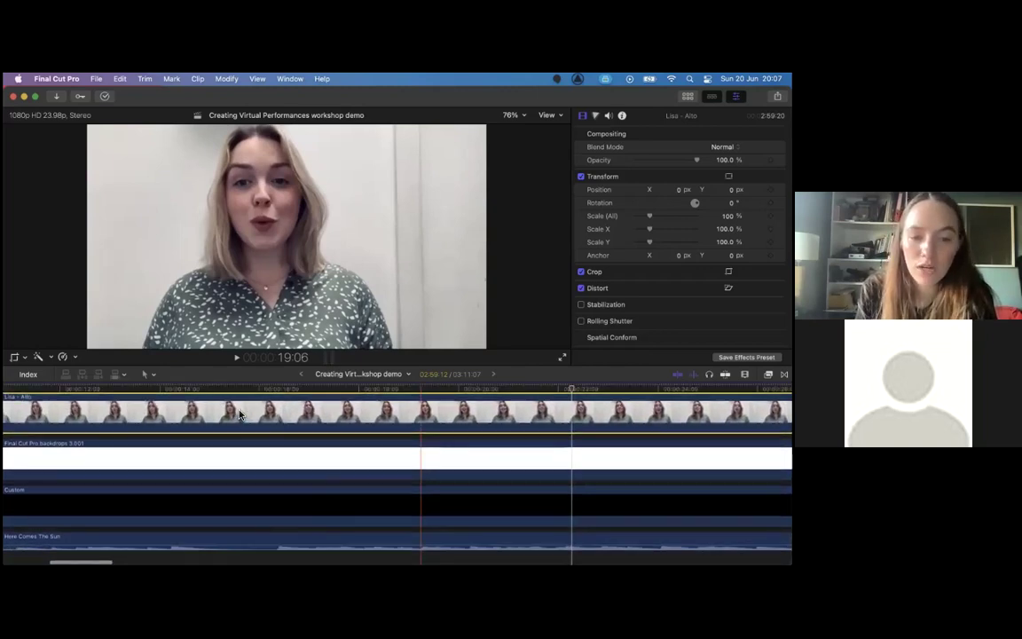
pyautogui.click(252, 392)
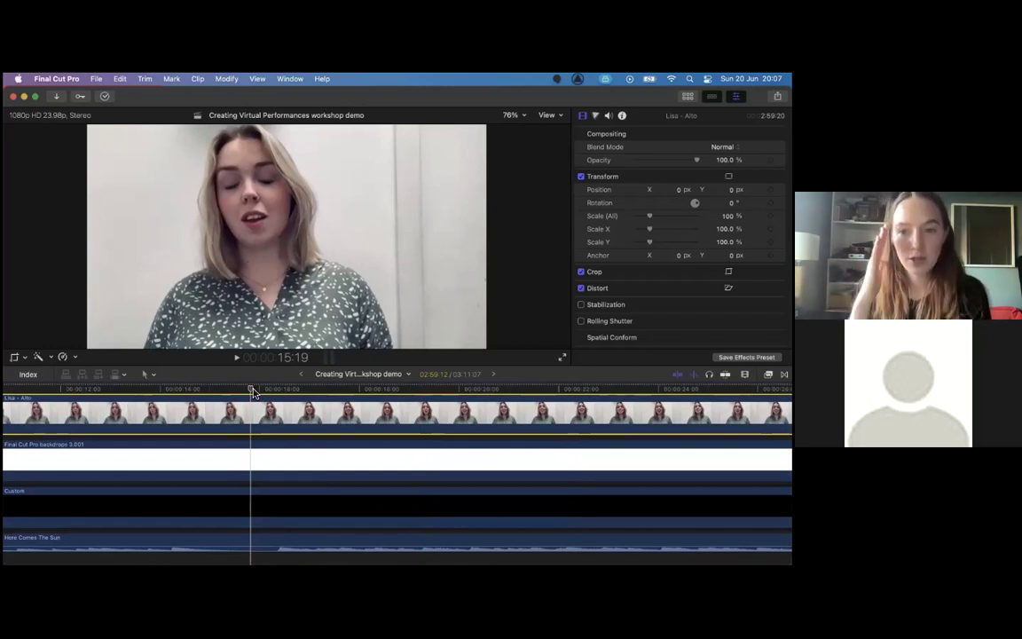
pyautogui.press('space')
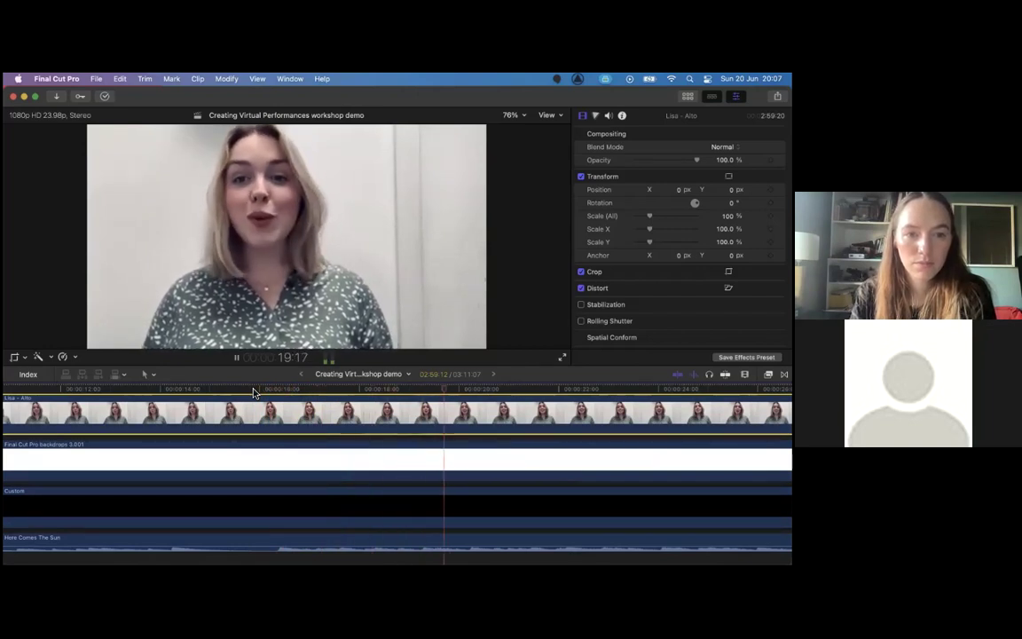
pyautogui.press('space')
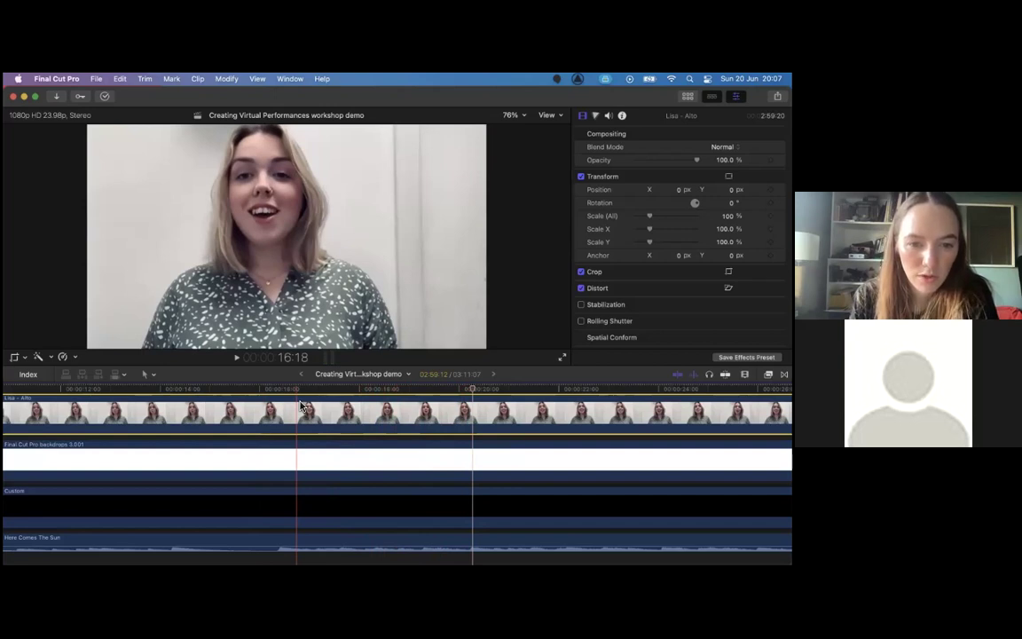
pyautogui.click(259, 392)
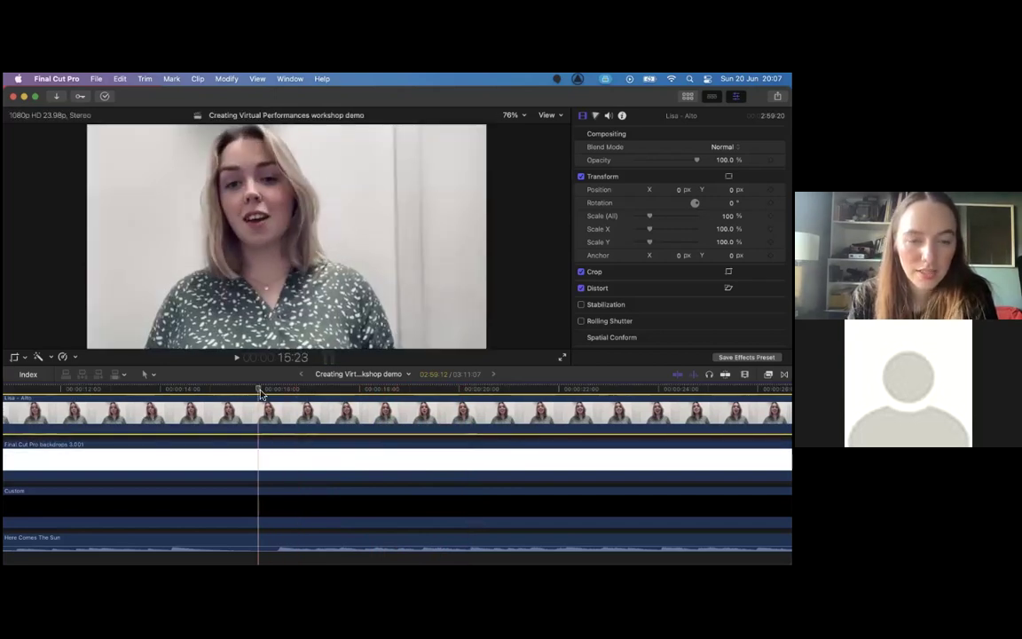
pyautogui.press('space')
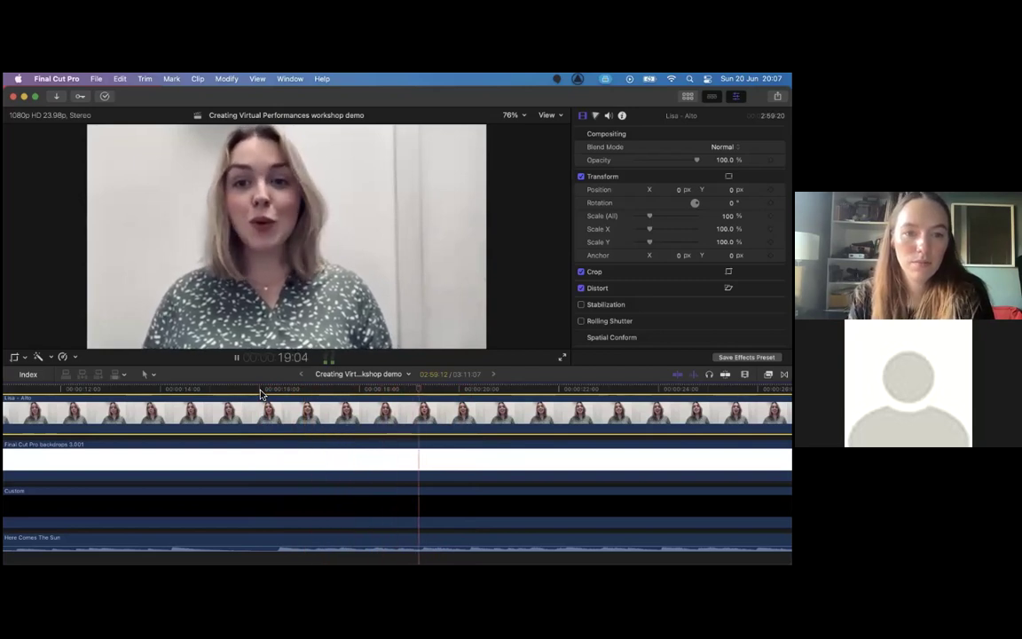
pyautogui.press('space')
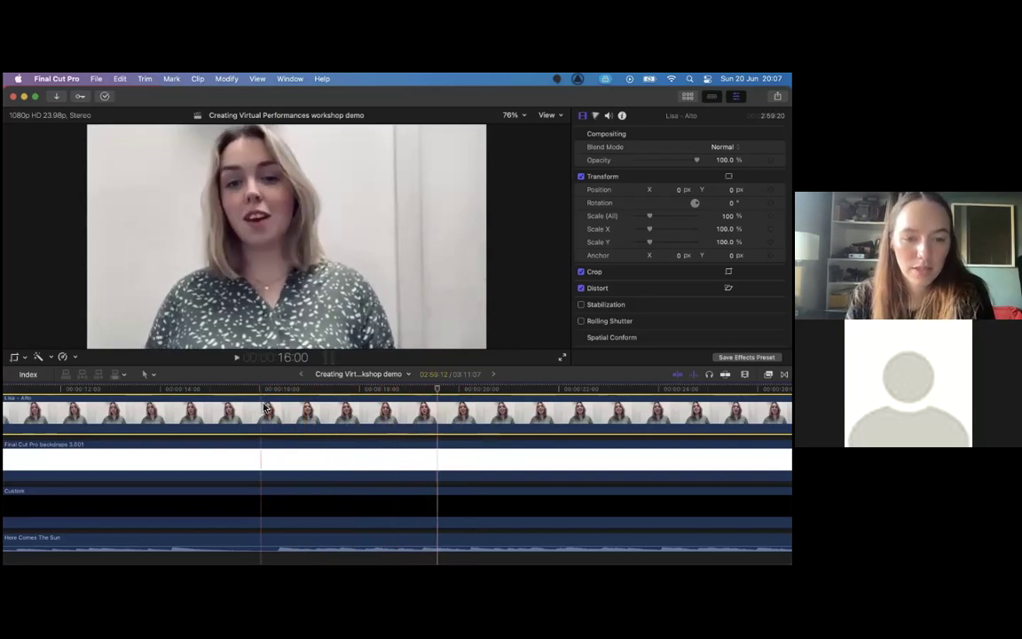
pyautogui.click(264, 406)
pyautogui.click(248, 390)
pyautogui.press('space')
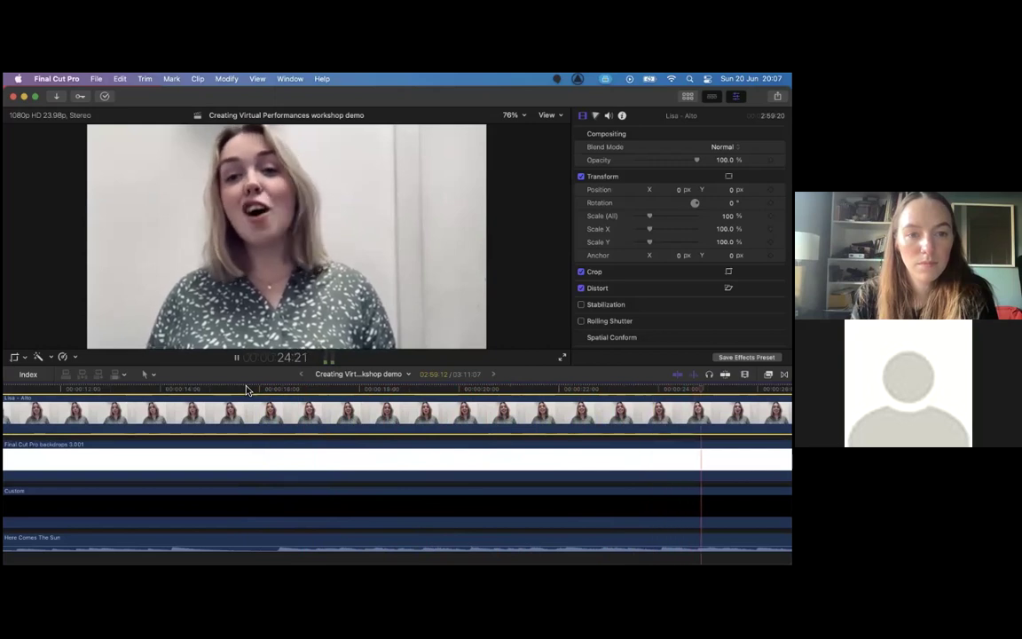
pyautogui.press('space')
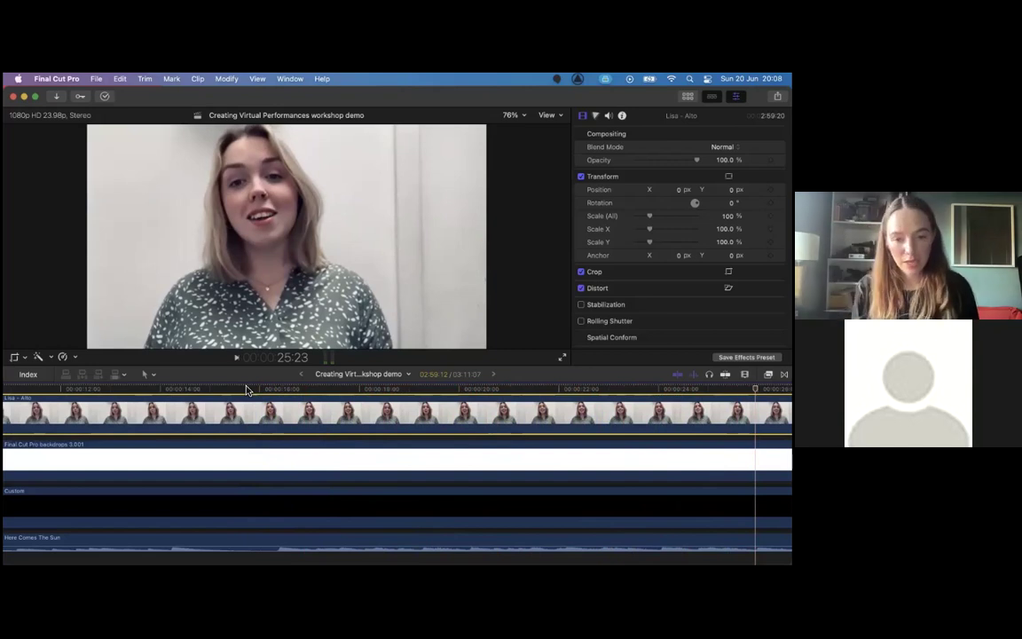
# Raise the Lisa - Alto clip's volume from silent to -10 dB and play back the mix.
pyautogui.moveTo(266, 440); pyautogui.dragTo(268, 425)
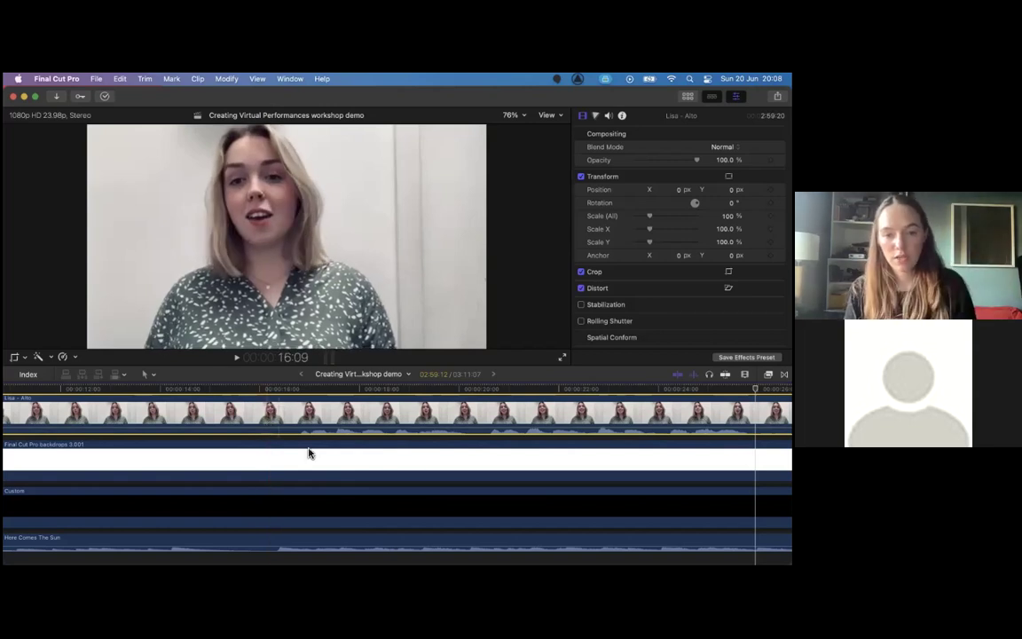
pyautogui.moveTo(305, 434); pyautogui.dragTo(305, 433)
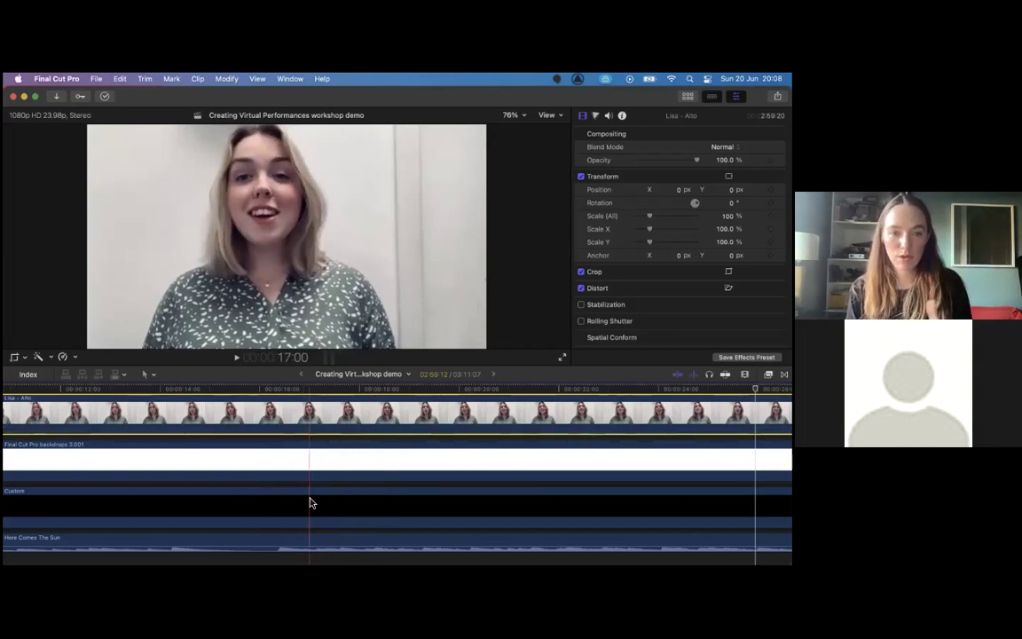
pyautogui.press('space')
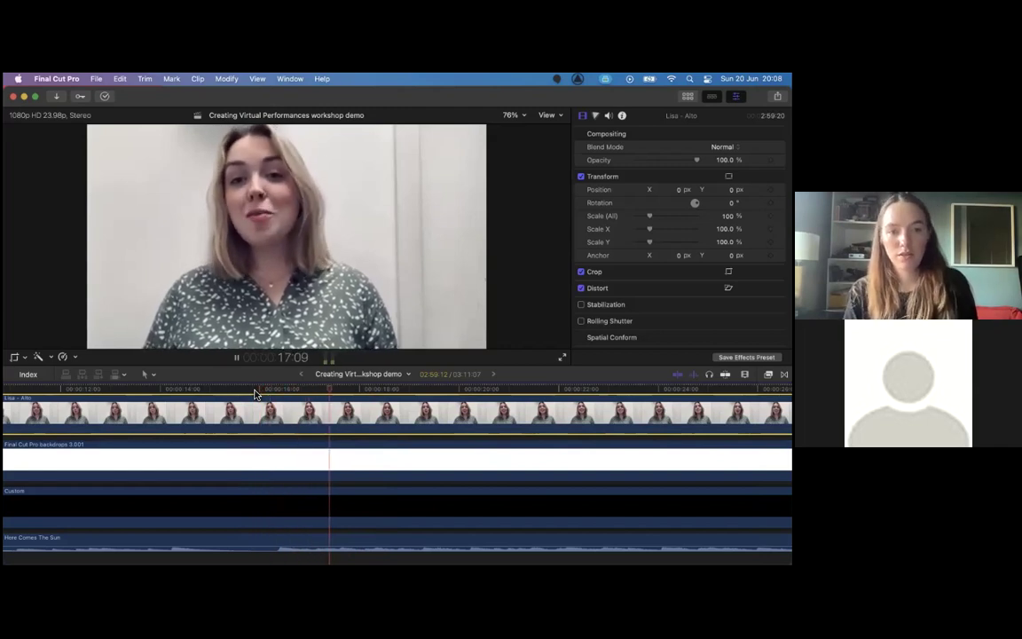
pyautogui.press('space')
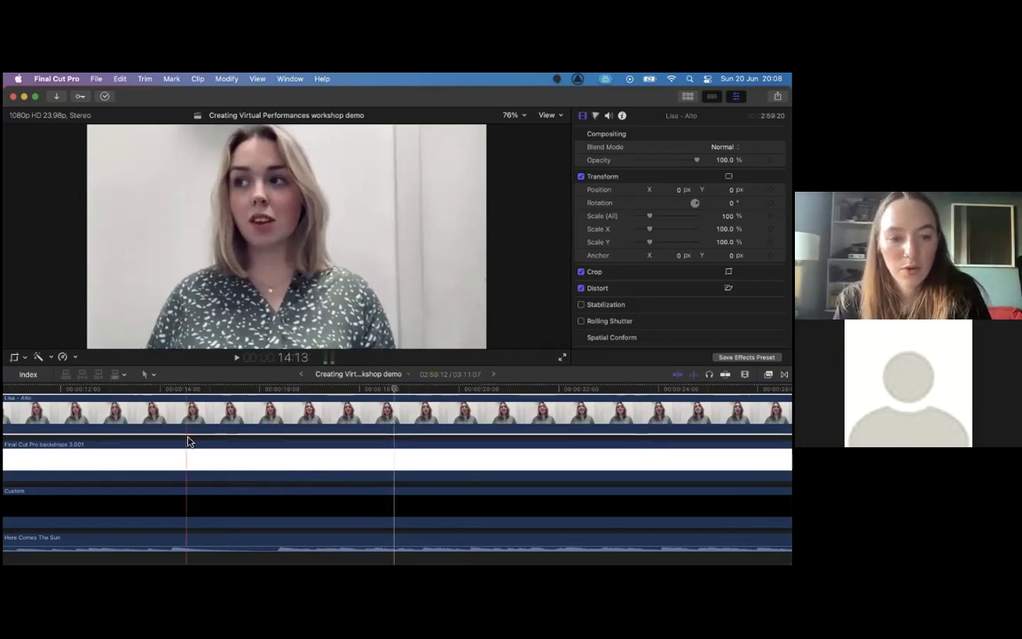
pyautogui.hscroll(-10, 188, 438)
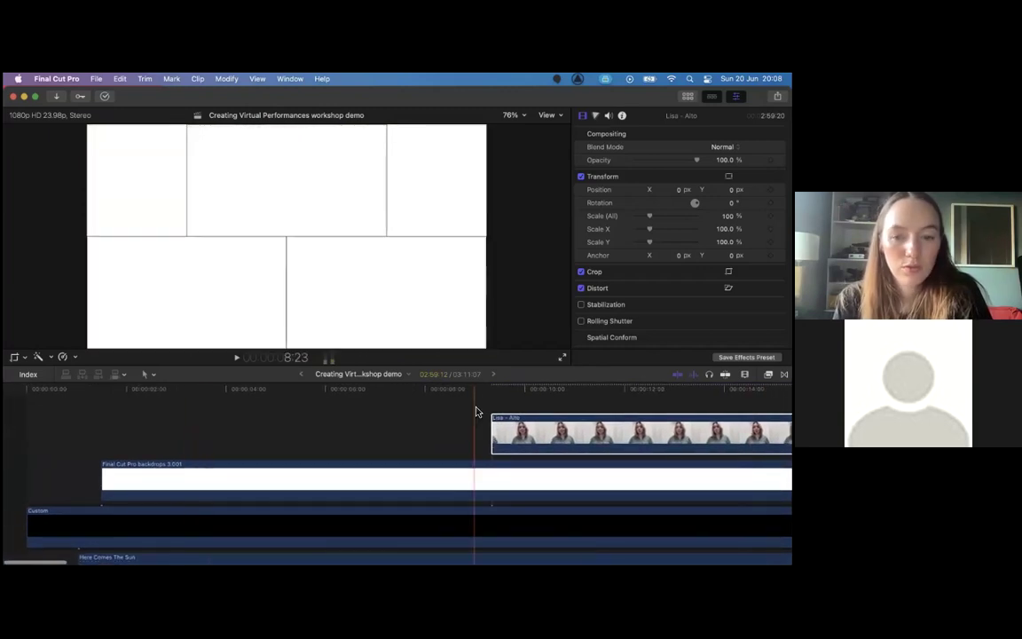
# Choose Transform from the viewer's on-screen controls menu for the Lisa - Alto clip.
pyautogui.hscroll(4, 532, 435)
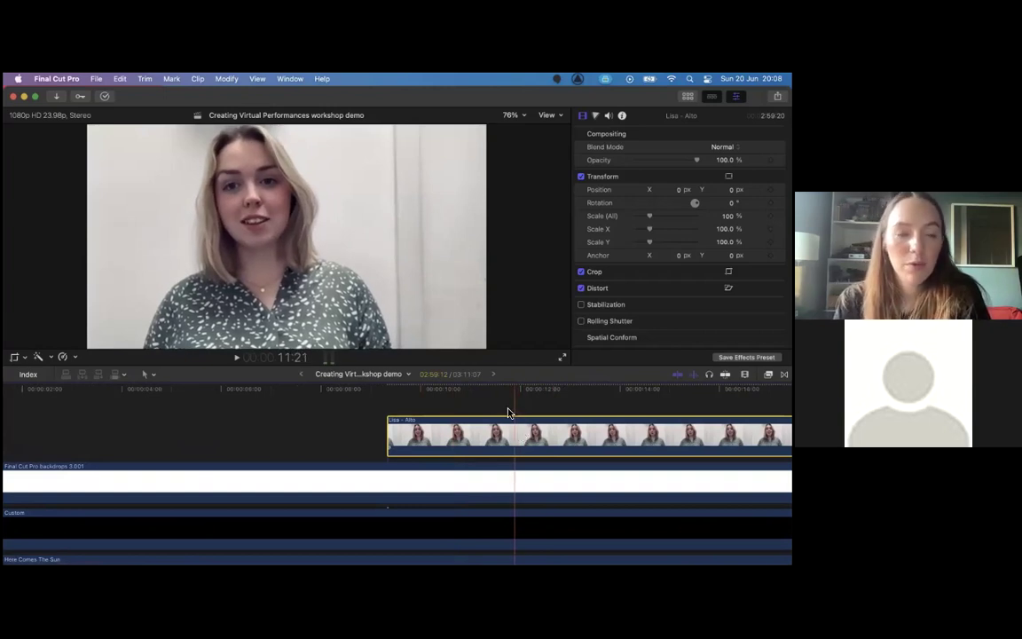
pyautogui.click(25, 358)
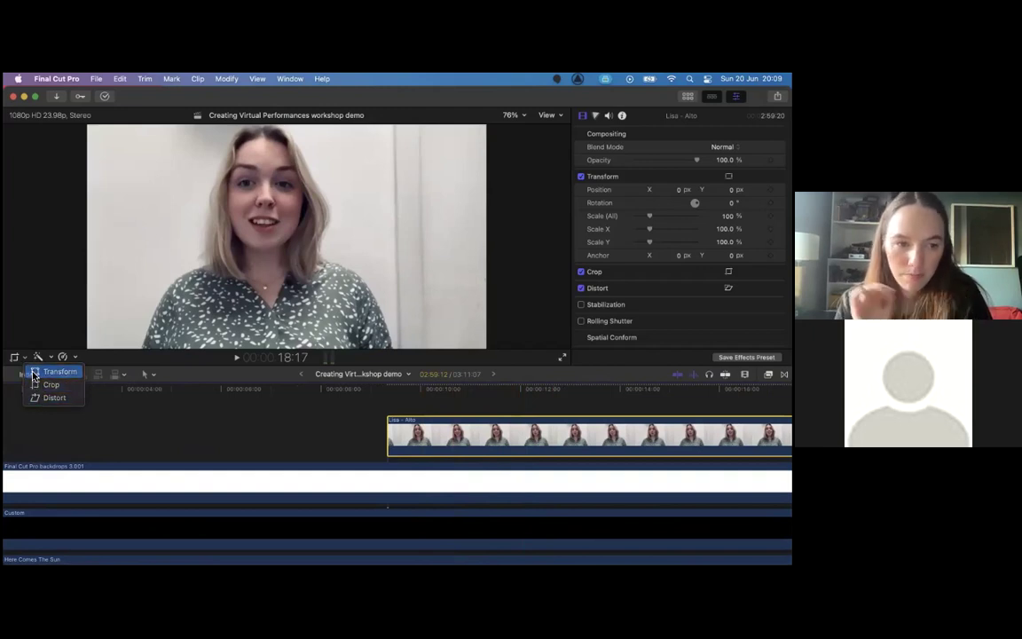
pyautogui.click(33, 372)
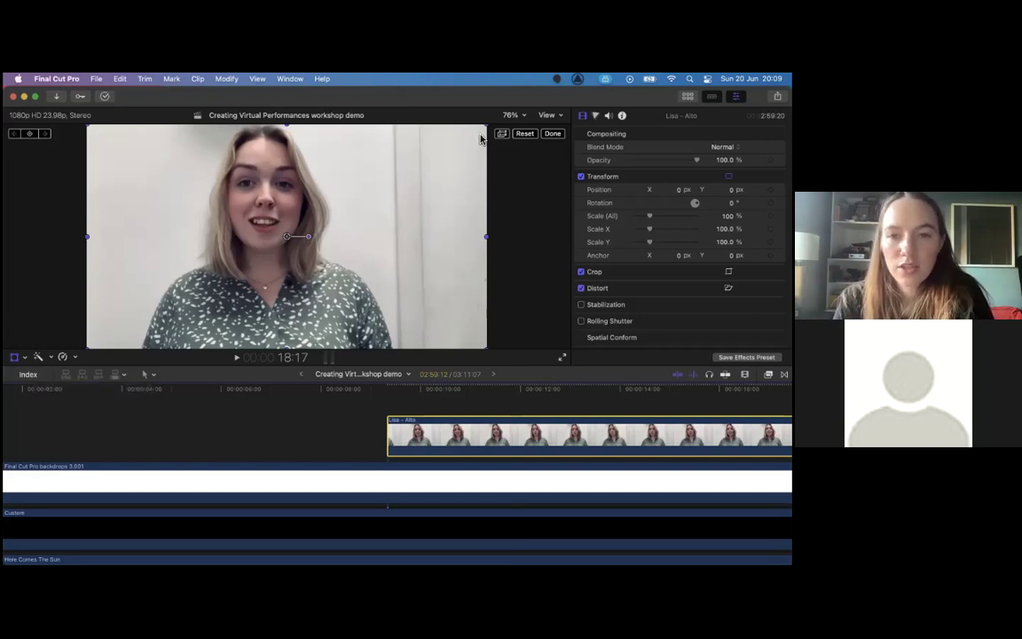
# Try shrinking the alto clip to about 55% and then 19%, and undo both changes.
pyautogui.moveTo(488, 125); pyautogui.dragTo(386, 181)
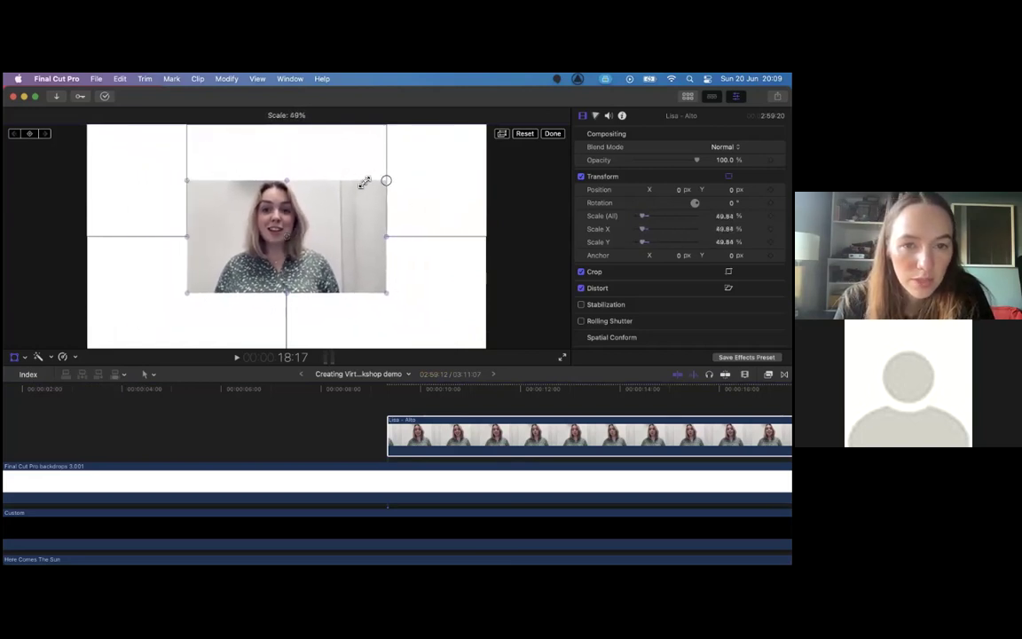
pyautogui.moveTo(360, 235); pyautogui.dragTo(361, 188)
pyautogui.moveTo(386, 237)
pyautogui.mouseDown()
pyautogui.moveTo(328, 201)
pyautogui.moveTo(419, 264)
pyautogui.moveTo(438, 264)
pyautogui.moveTo(313, 194)
pyautogui.moveTo(306, 201)
pyautogui.moveTo(404, 246)
pyautogui.mouseUp()
pyautogui.press('super+z')
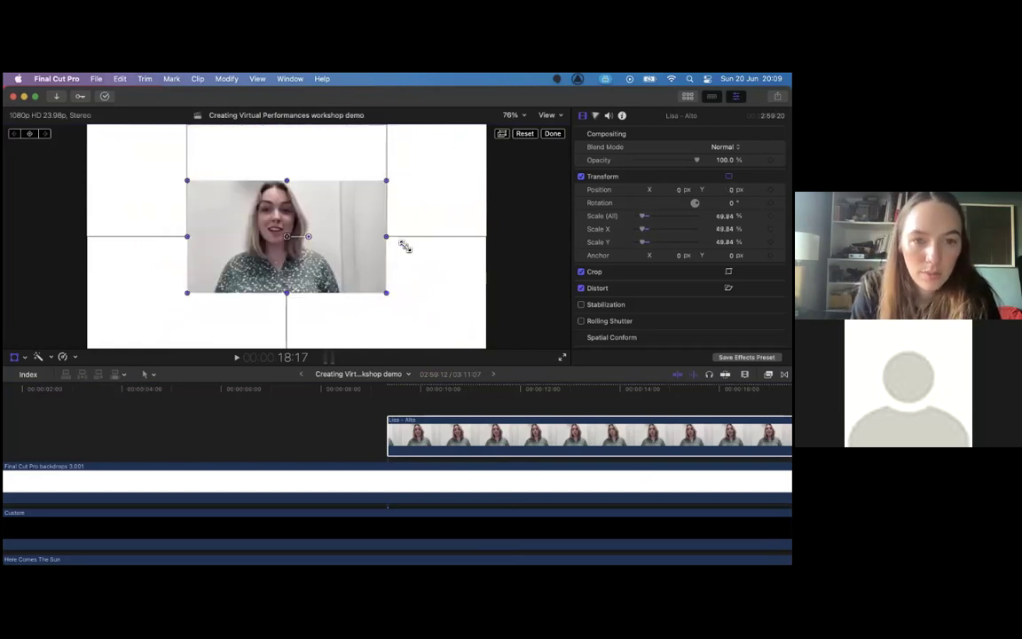
pyautogui.press('super+z')
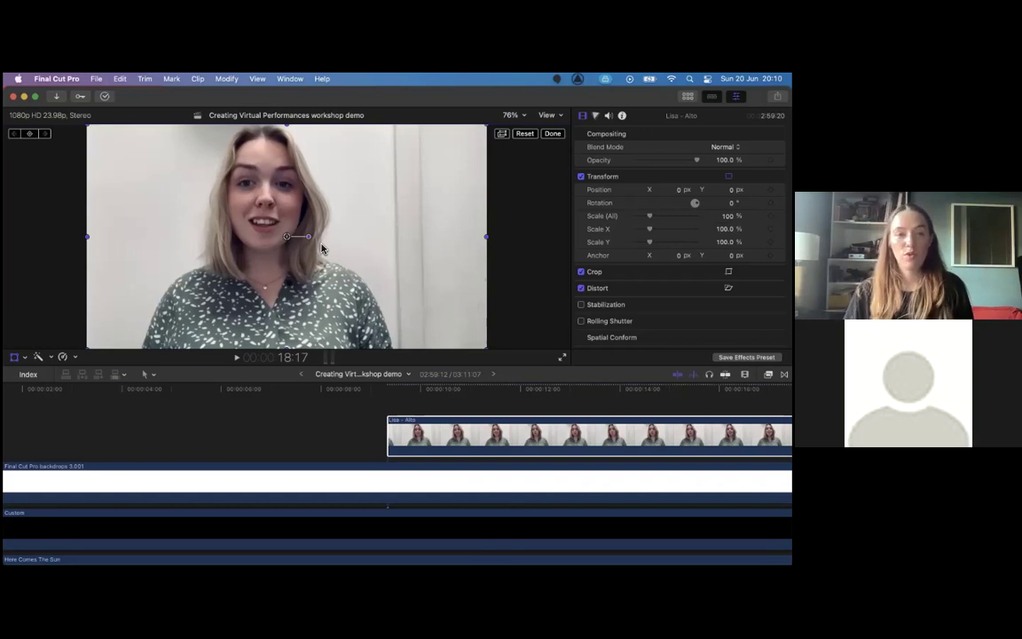
# Shrink the clip to 20% in the top-right box, then undo back to full size at centre.
pyautogui.moveTo(486, 127); pyautogui.dragTo(395, 237)
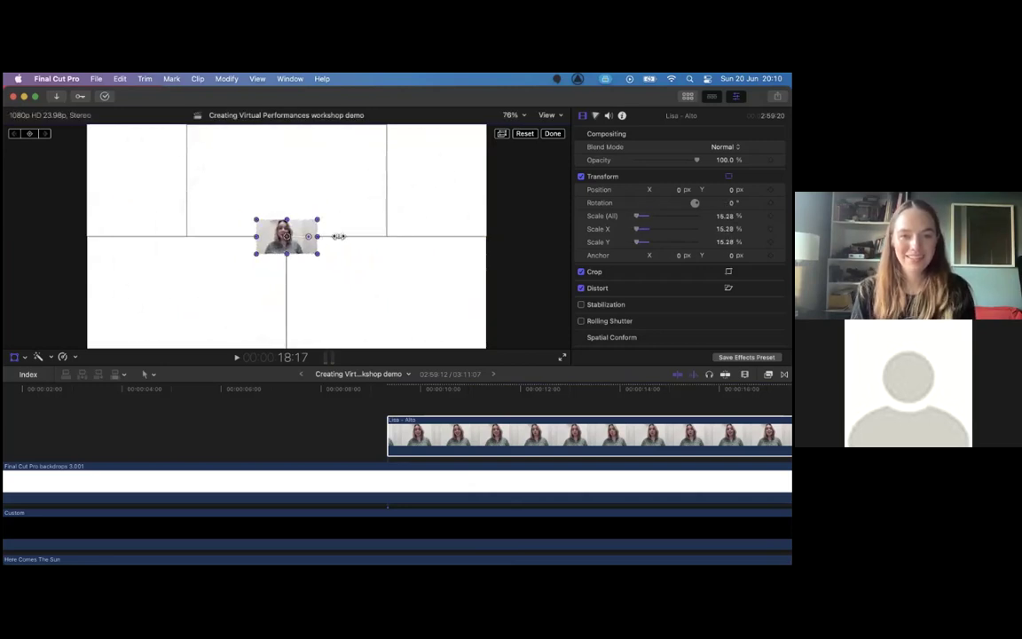
pyautogui.moveTo(284, 233); pyautogui.dragTo(439, 159)
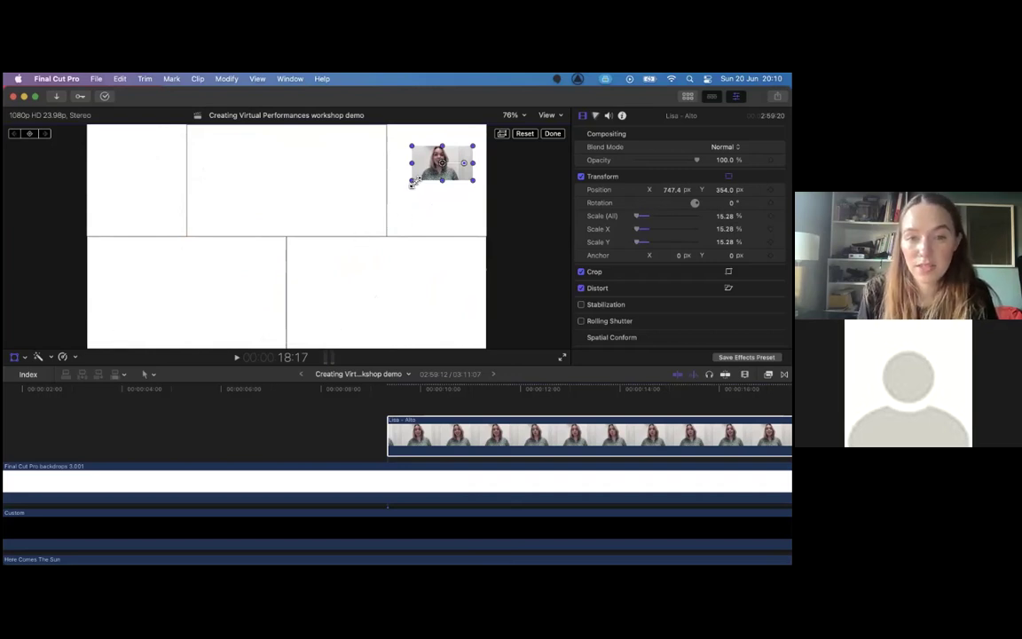
pyautogui.press('super+z')
pyautogui.press('super+z')
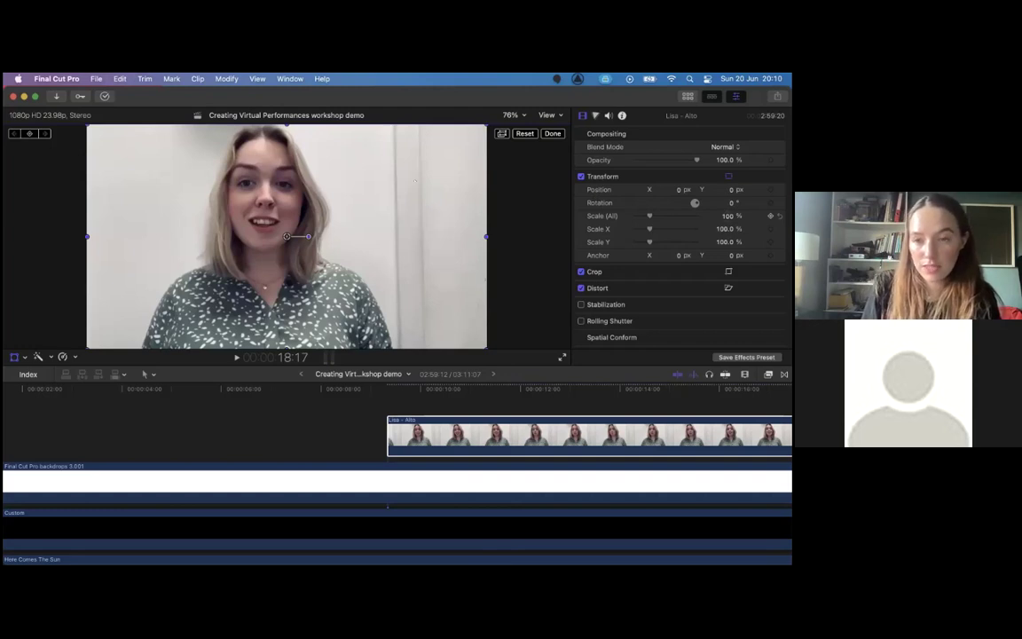
# Set the alto clip's Scale (All) to 50%, after trying 25% and 33%, and drag it bottom-left.
pyautogui.click(723, 215)
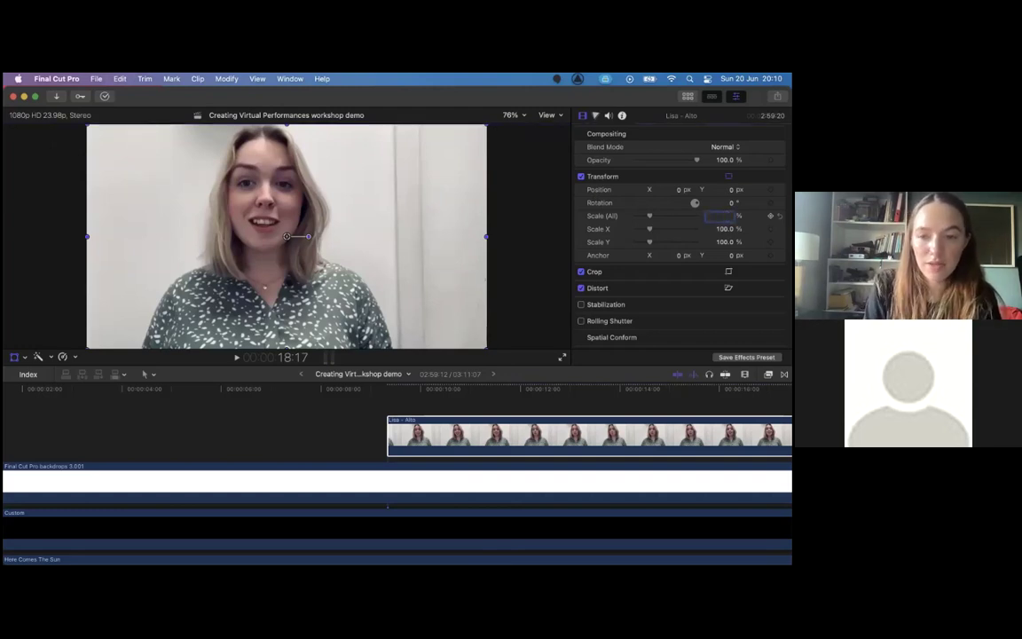
pyautogui.write('50')
pyautogui.press('Return')
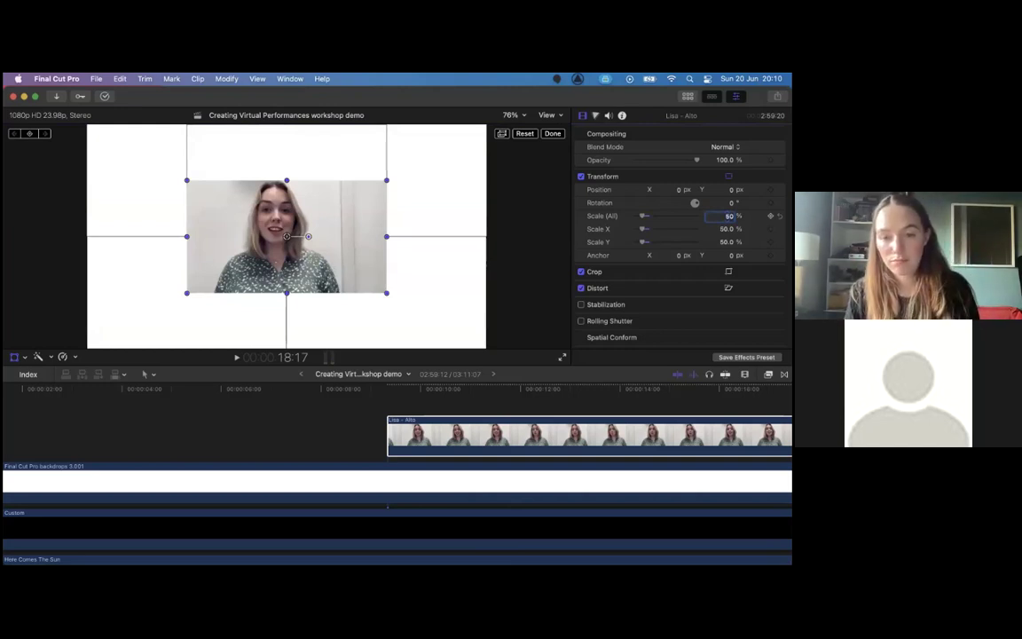
pyautogui.write('25')
pyautogui.press('Return')
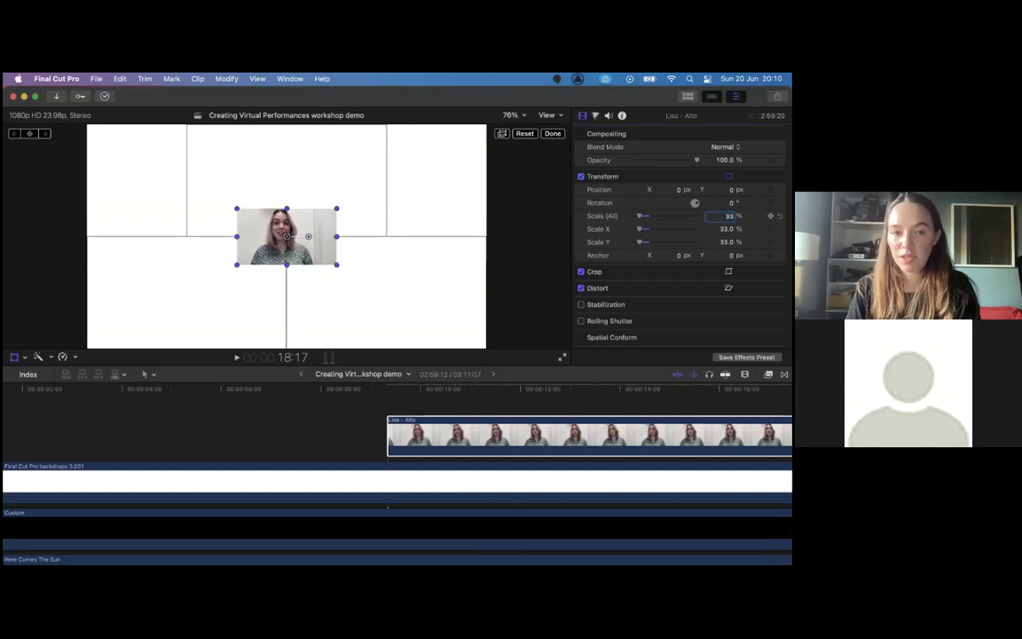
pyautogui.write('33')
pyautogui.press('Return')
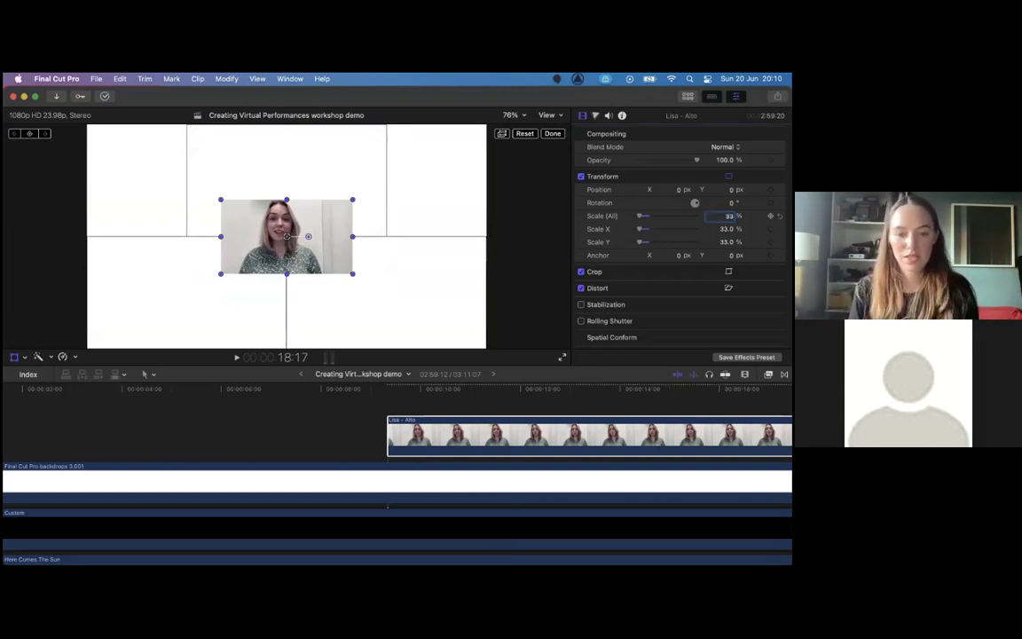
pyautogui.write('50')
pyautogui.press('Return')
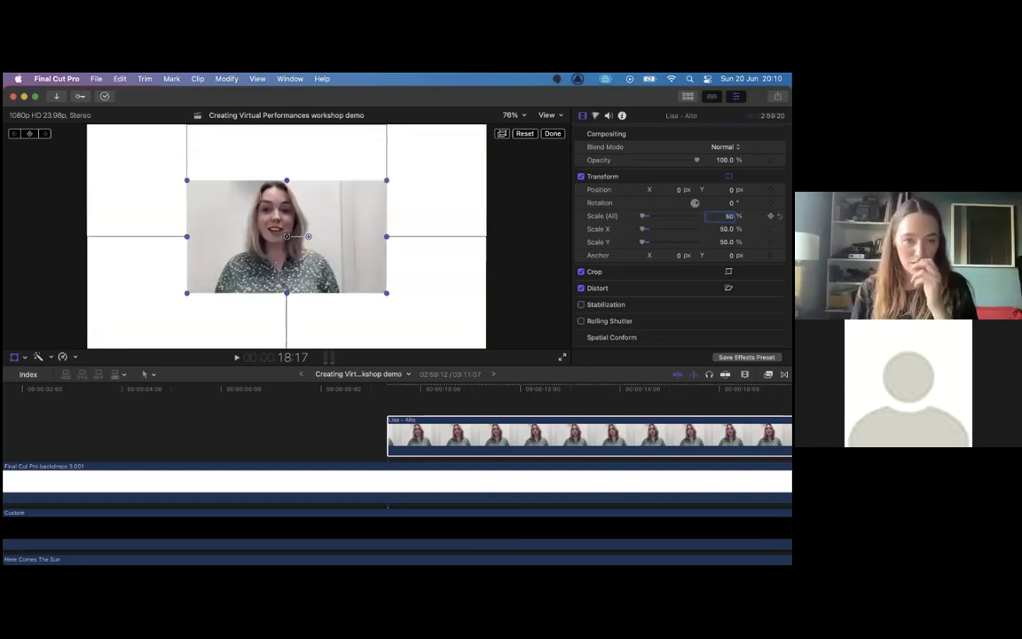
pyautogui.moveTo(322, 227); pyautogui.dragTo(222, 283)
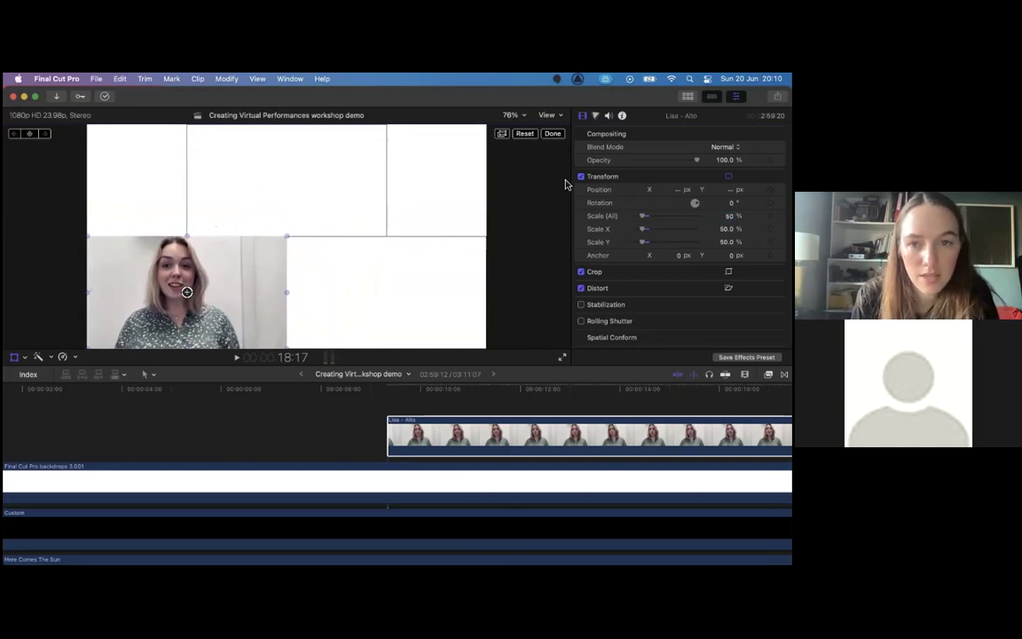
# Turn the Transform on-screen handles back on for the Lisa - Alto clip.
pyautogui.click(552, 134)
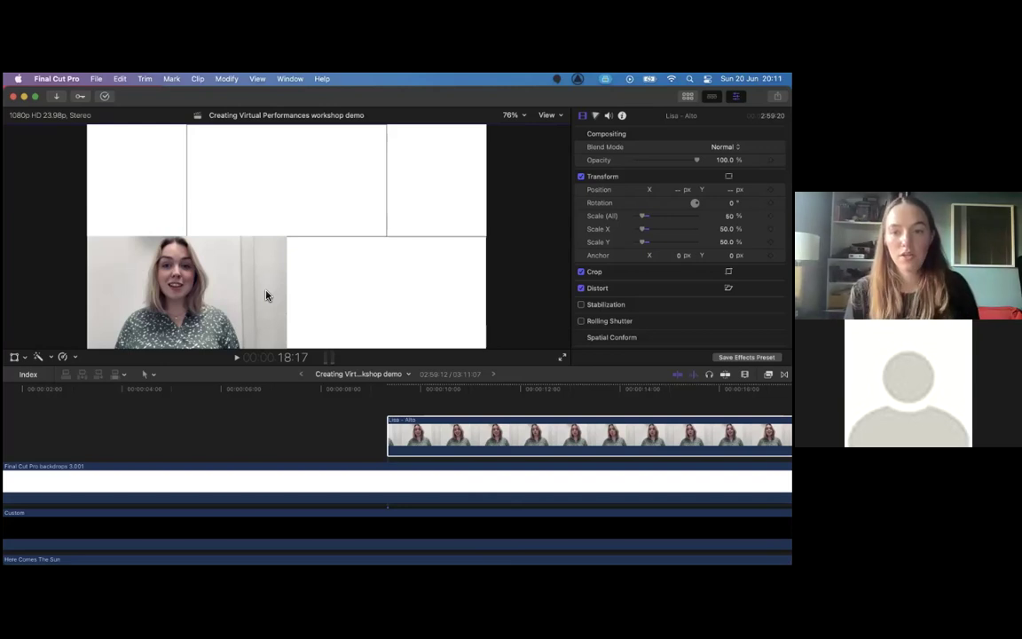
pyautogui.rightClick(167, 275)
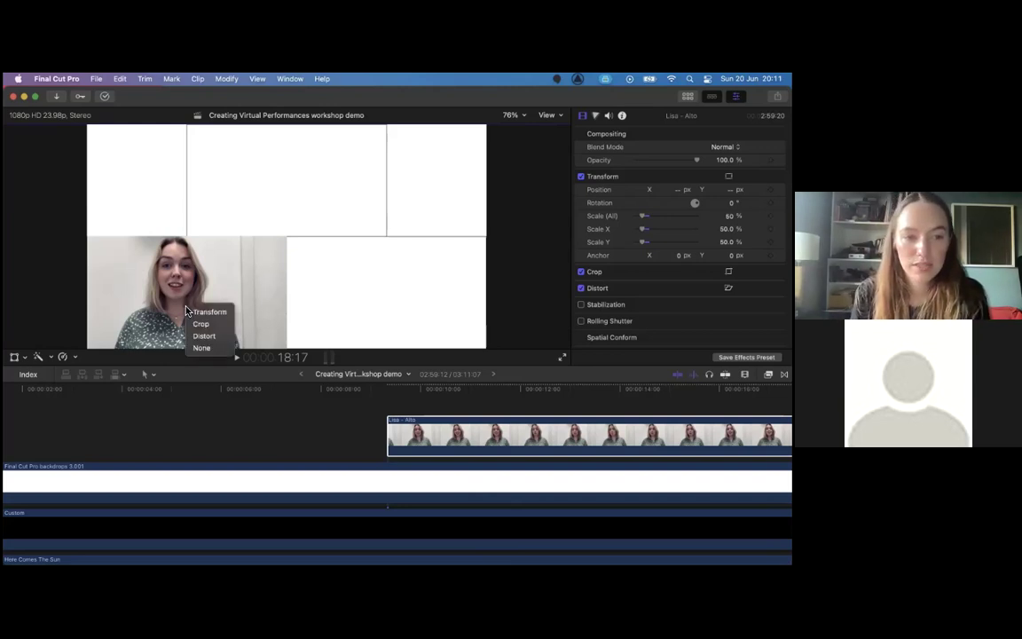
pyautogui.click(151, 255)
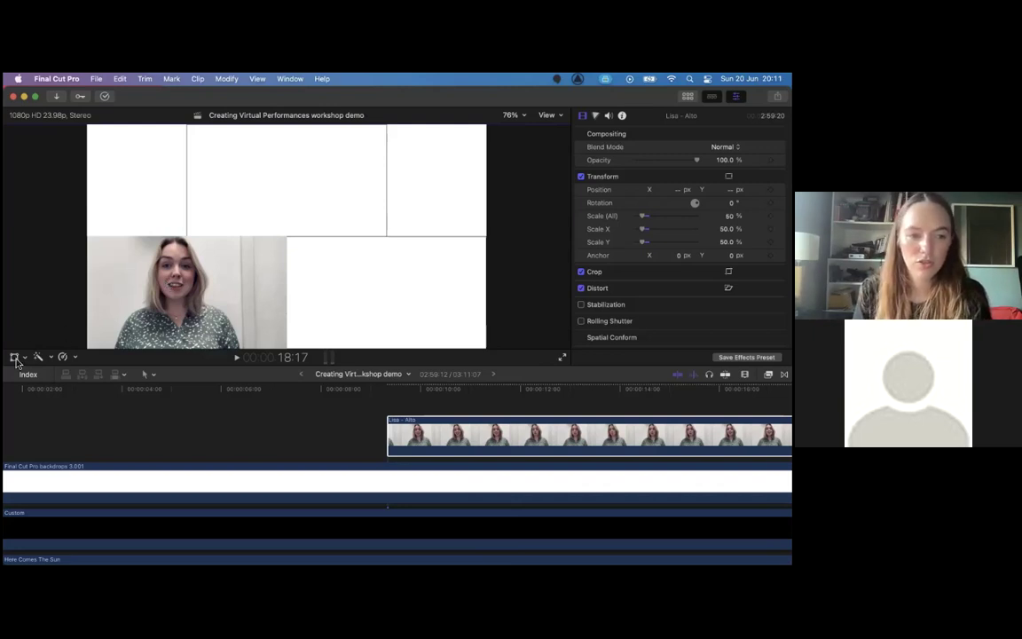
pyautogui.hotkey('shift', 't')
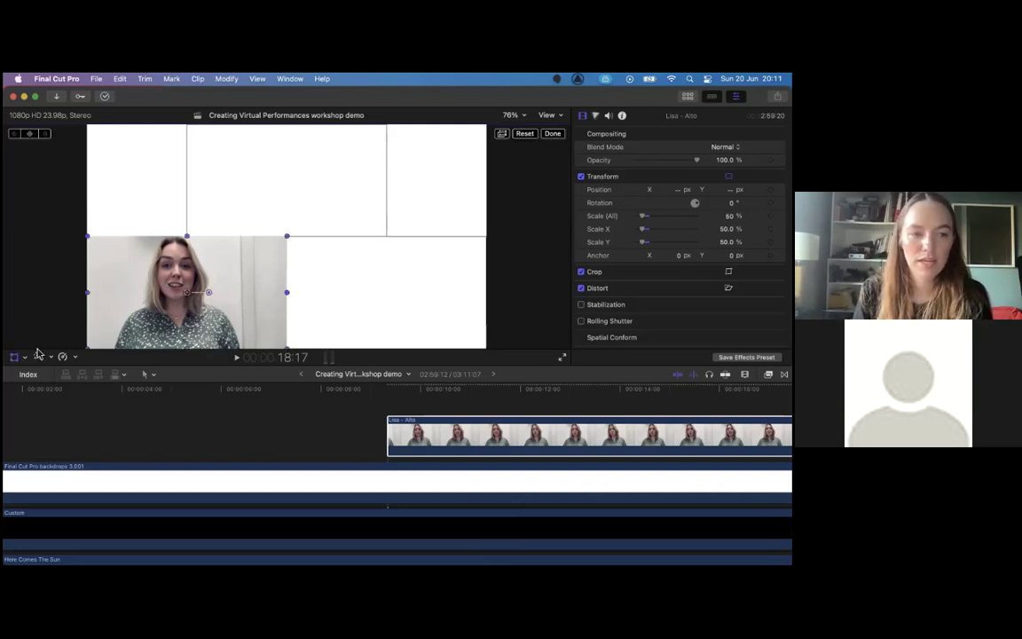
pyautogui.click(553, 133)
pyautogui.rightClick(252, 290)
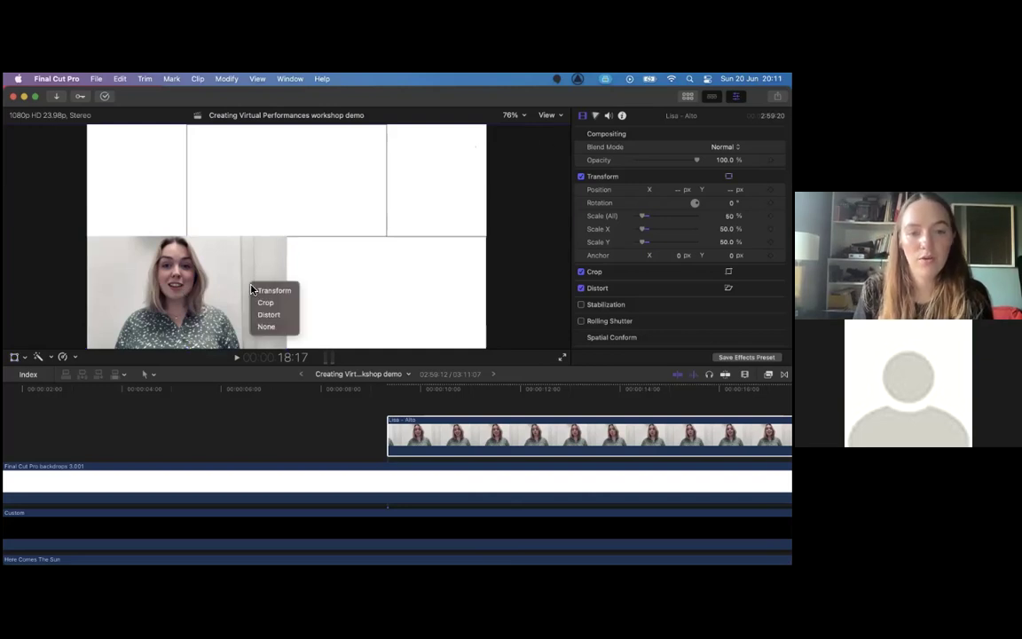
pyautogui.click(255, 290)
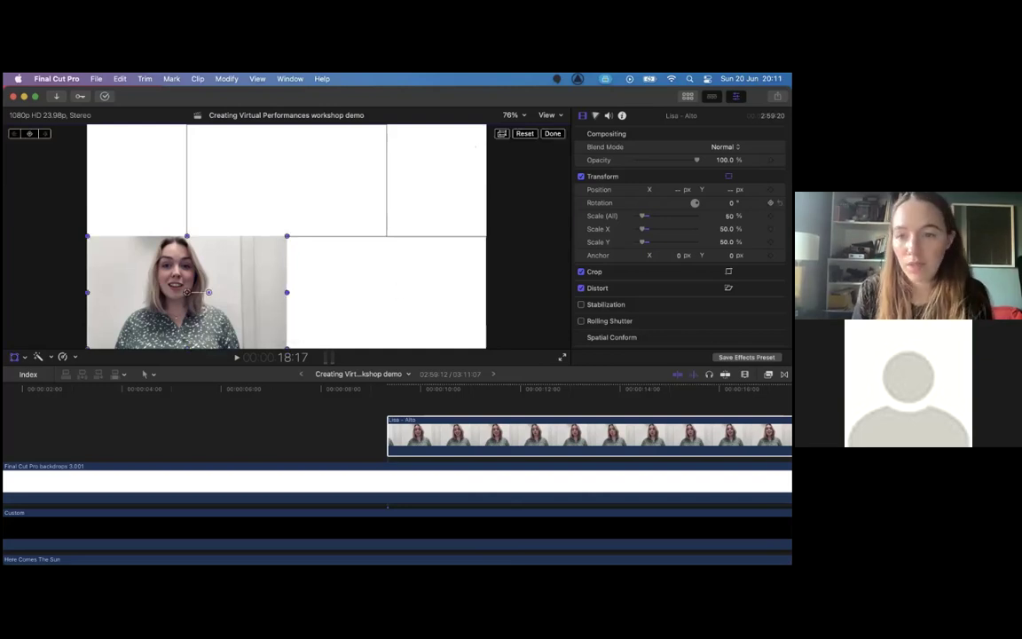
# Set the alto clip's scale to 49%, after trying 48%, and fit it in the bottom-left box.
pyautogui.click(730, 215)
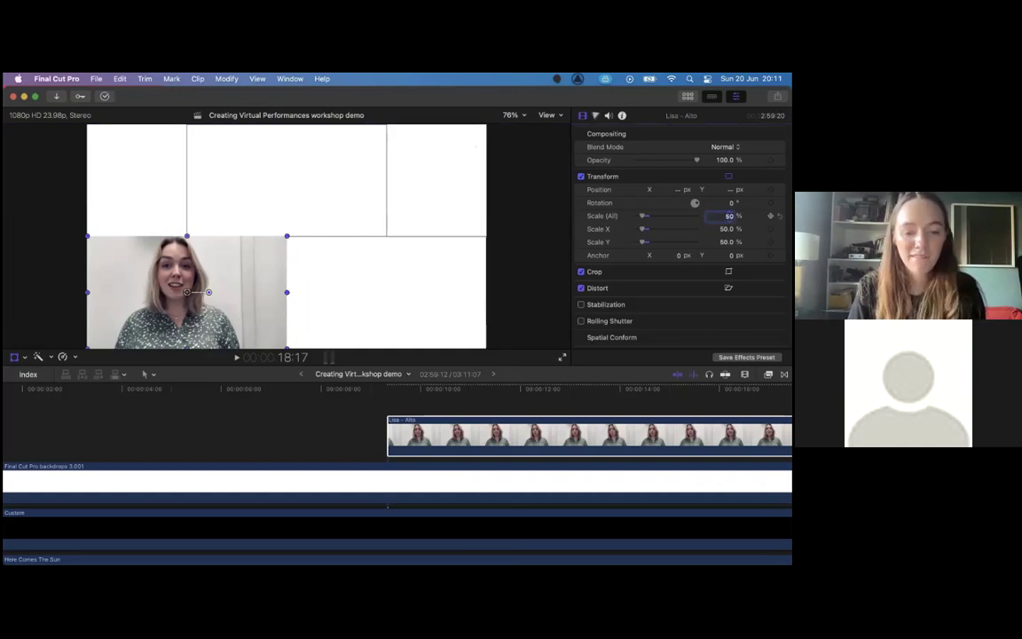
pyautogui.write('48')
pyautogui.press('Return')
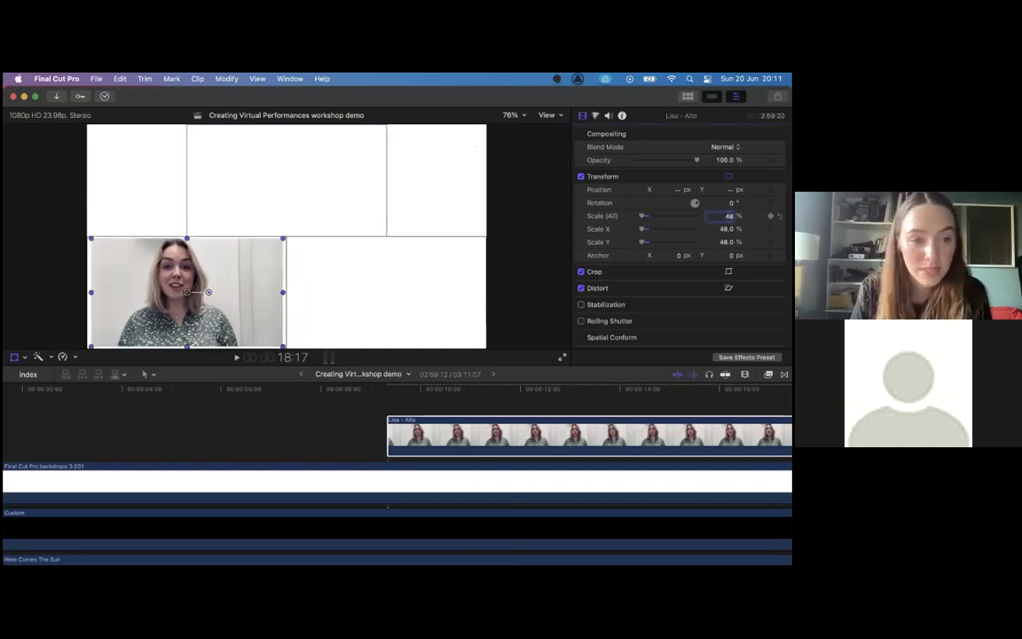
pyautogui.write('49')
pyautogui.press('Return')
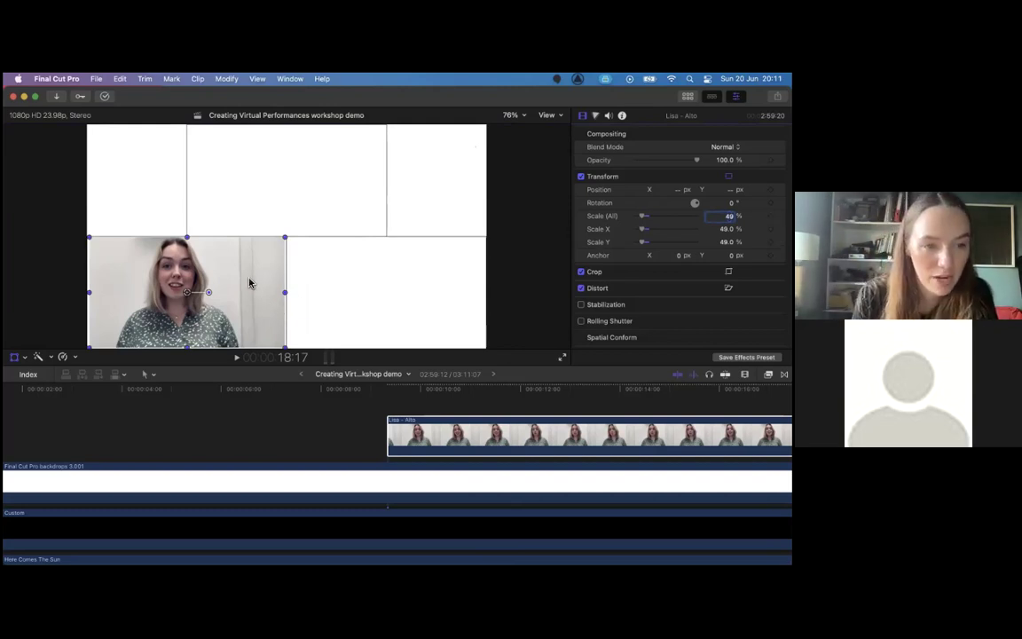
pyautogui.press('Return')
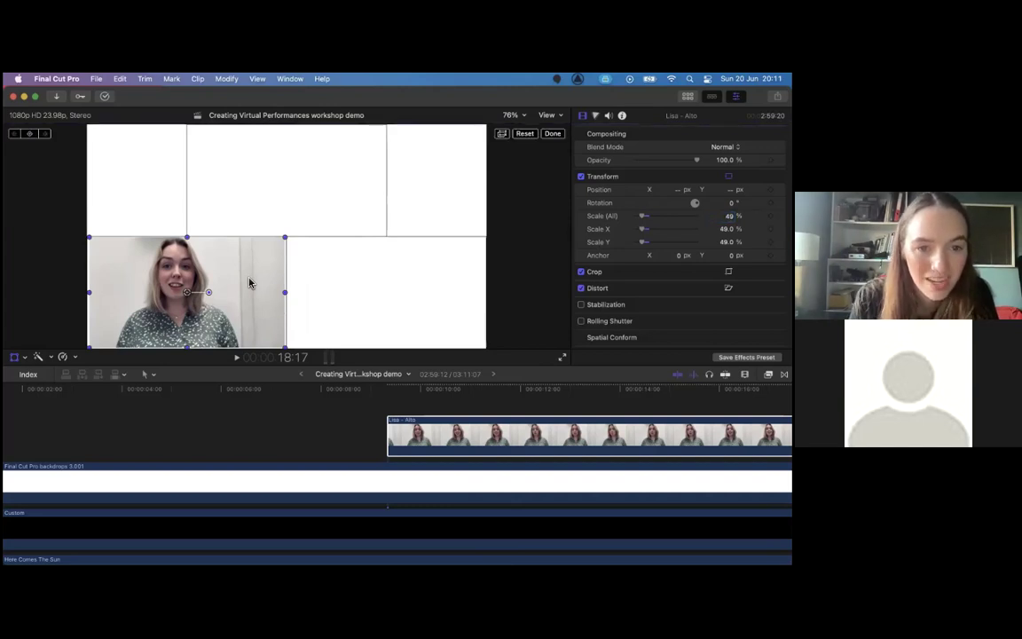
pyautogui.moveTo(249, 283); pyautogui.dragTo(249, 283)
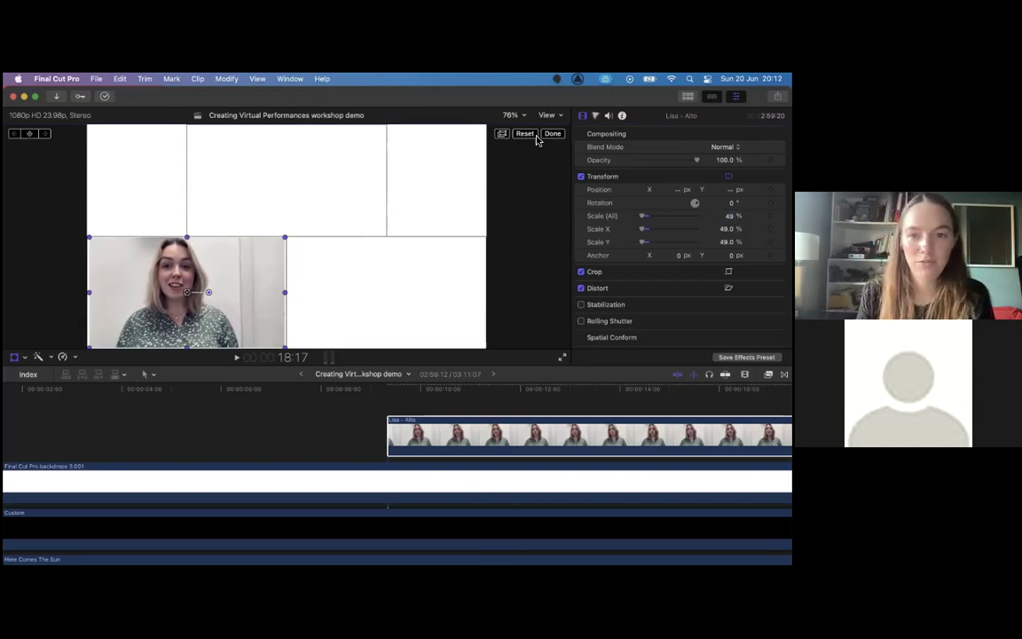
pyautogui.click(553, 134)
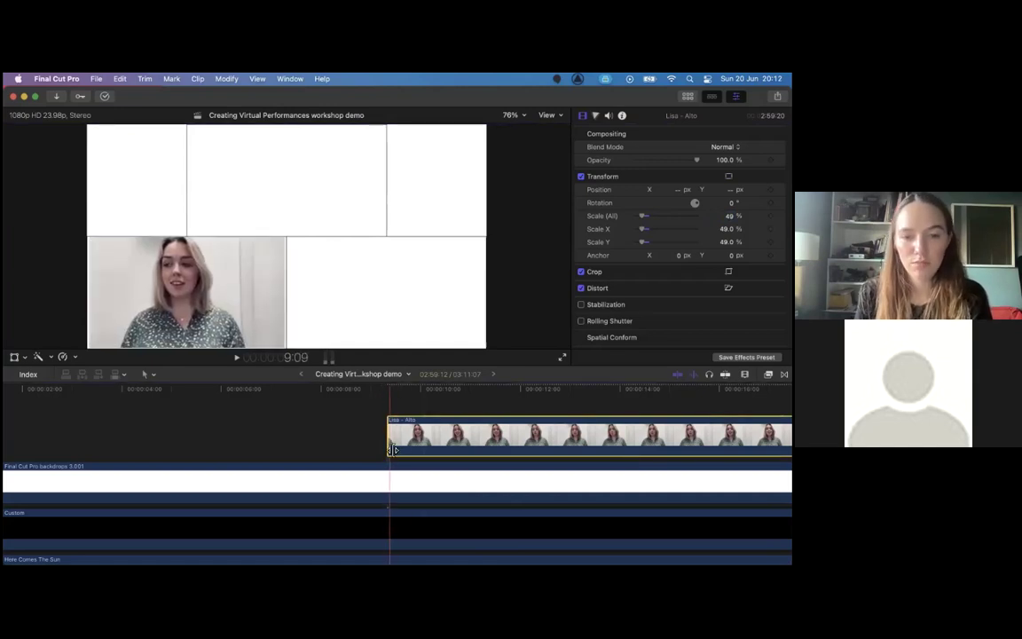
# Extend and re-trim the alto clip's start edge, playing back to review each change.
pyautogui.moveTo(392, 448); pyautogui.dragTo(131, 475)
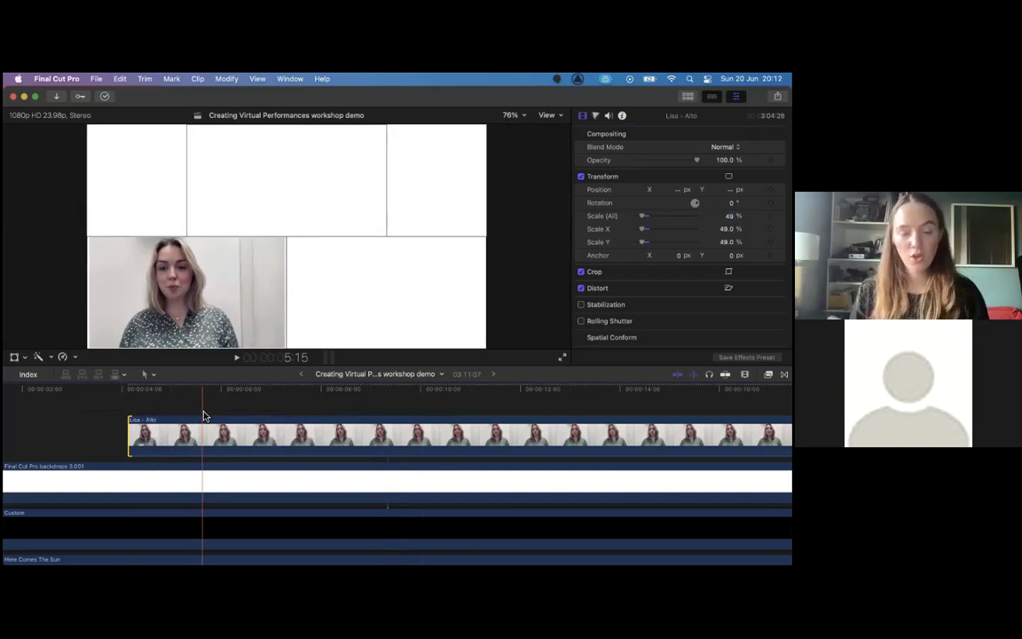
pyautogui.press('space')
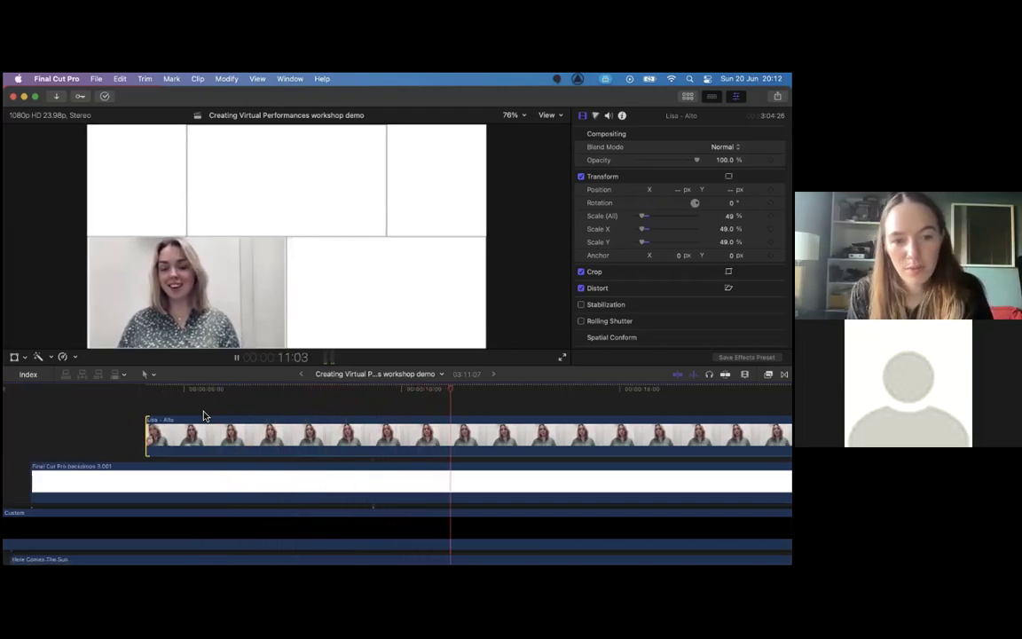
pyautogui.press('space')
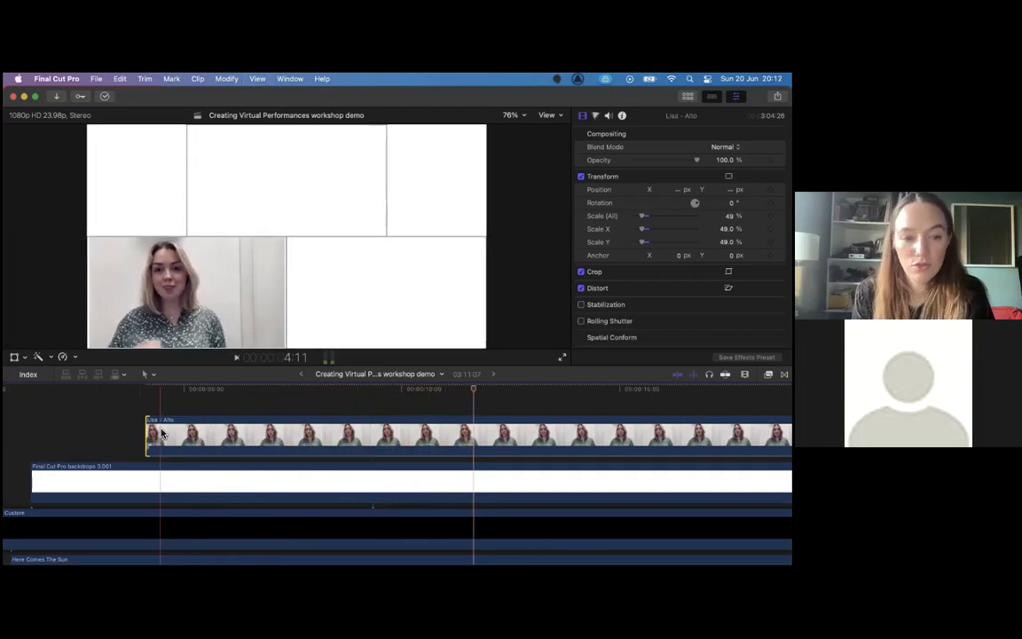
pyautogui.moveTo(149, 433); pyautogui.dragTo(467, 469)
pyautogui.press('space')
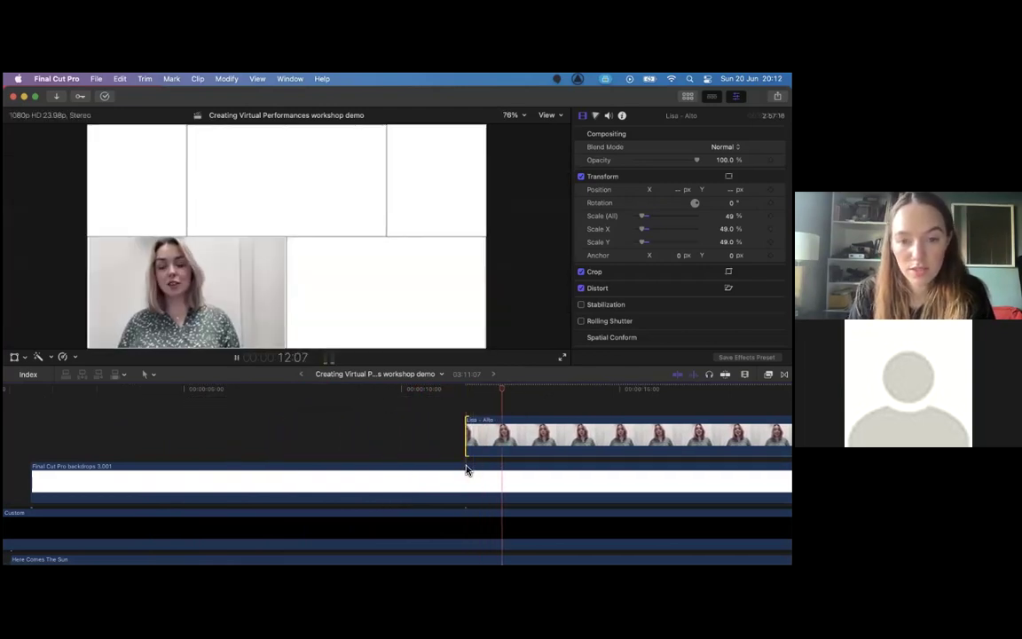
pyautogui.hscroll(5, 468, 469)
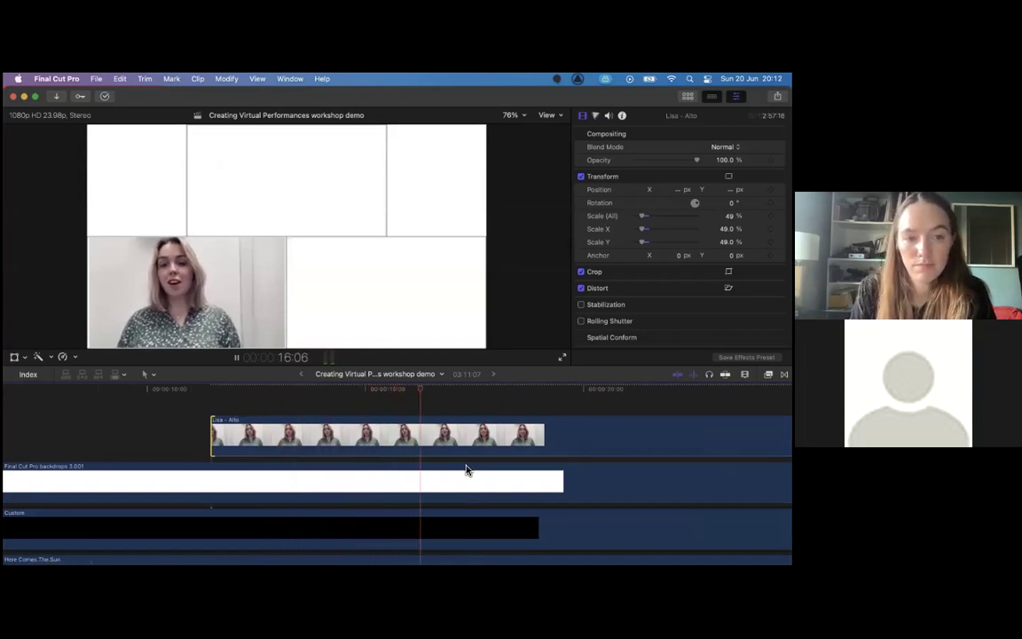
pyautogui.press('super+z')
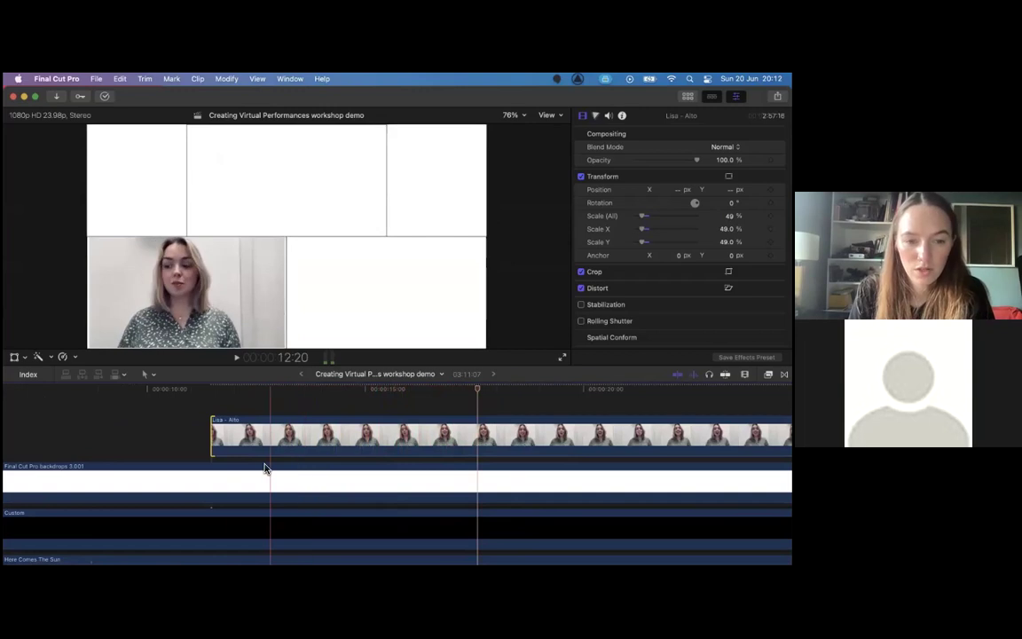
# Trim the Lisa - Alto clip's start so it begins near 00:00:05:00.
pyautogui.moveTo(212, 439); pyautogui.dragTo(419, 448)
pyautogui.press('space')
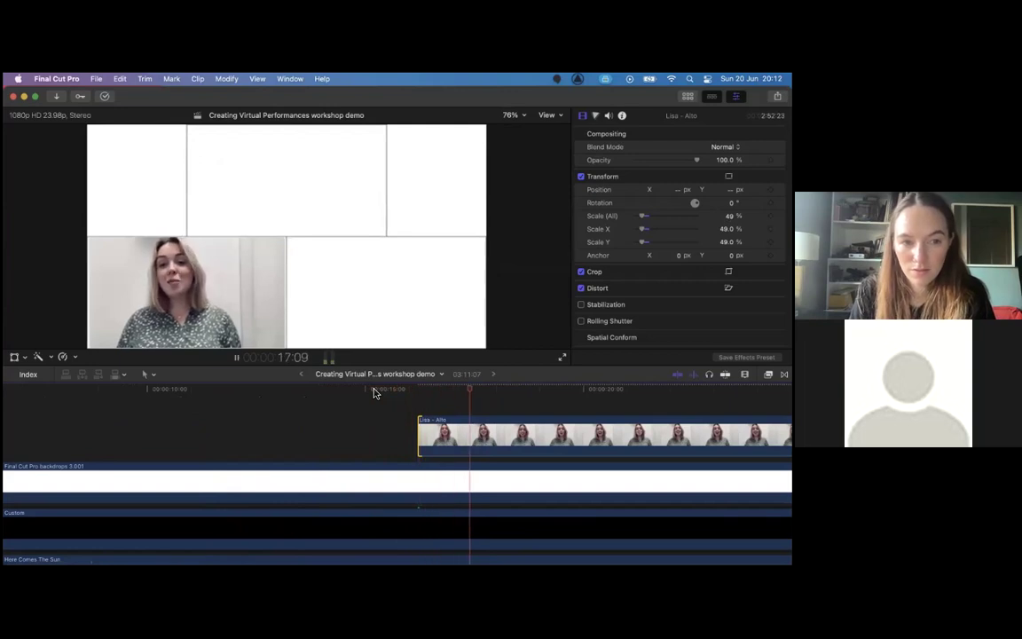
pyautogui.press('space')
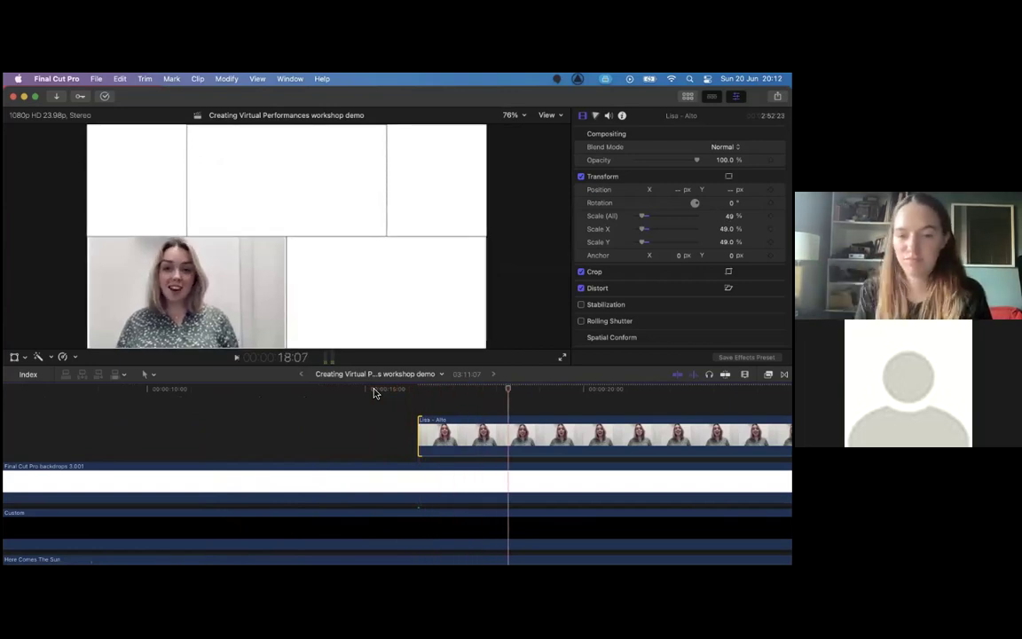
pyautogui.moveTo(419, 449); pyautogui.dragTo(11, 452)
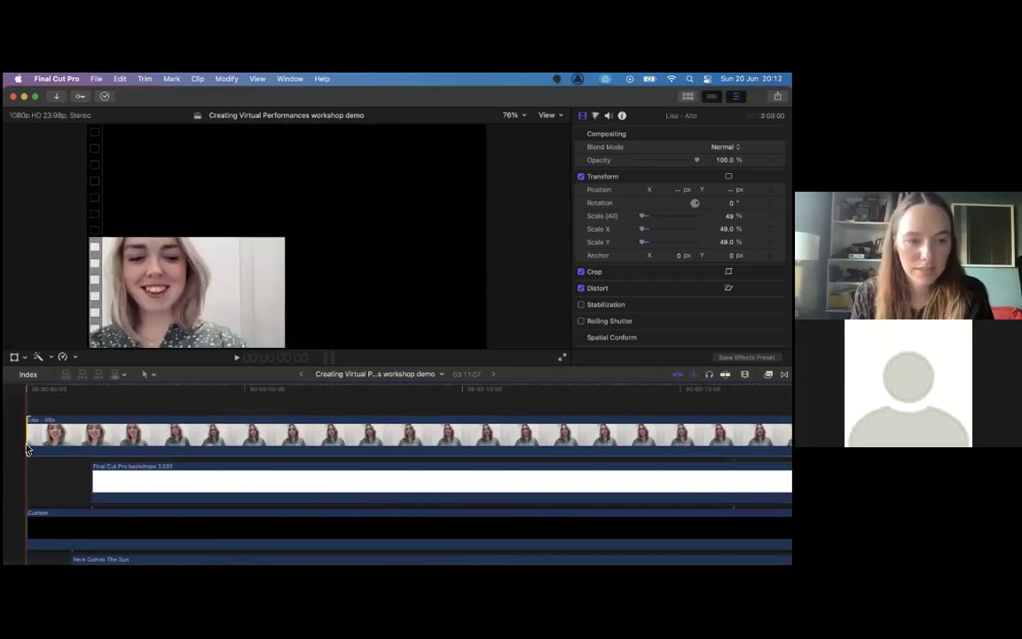
pyautogui.moveTo(27, 439); pyautogui.dragTo(255, 440)
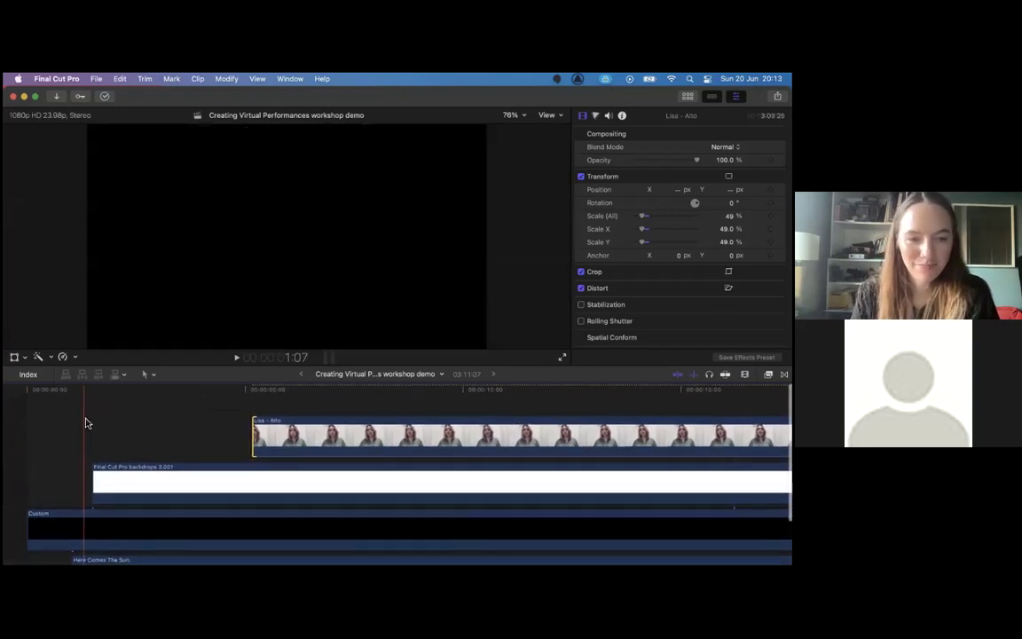
pyautogui.moveTo(160, 550)
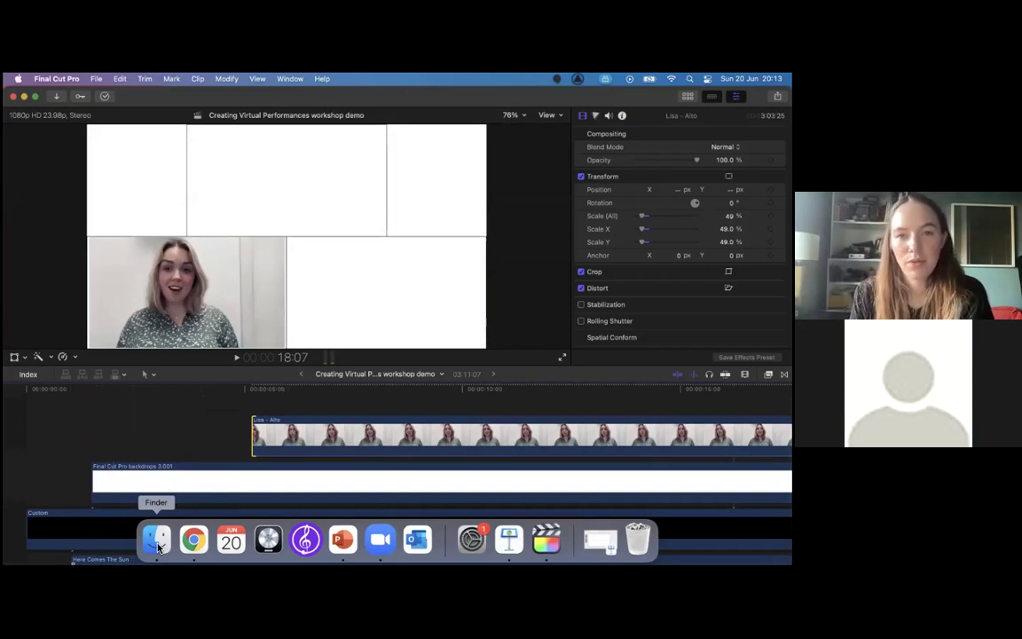
# Drag Helen - Tenor.mp4 from the Finder backdrops 3 folder onto the top of the timeline.
pyautogui.click(158, 541)
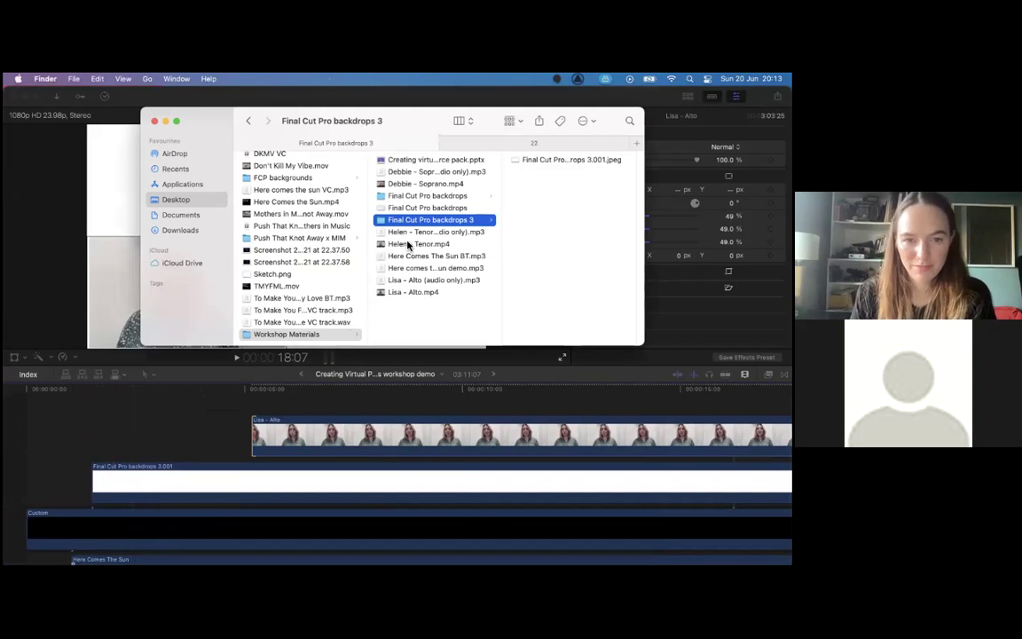
pyautogui.moveTo(406, 250); pyautogui.dragTo(15, 422)
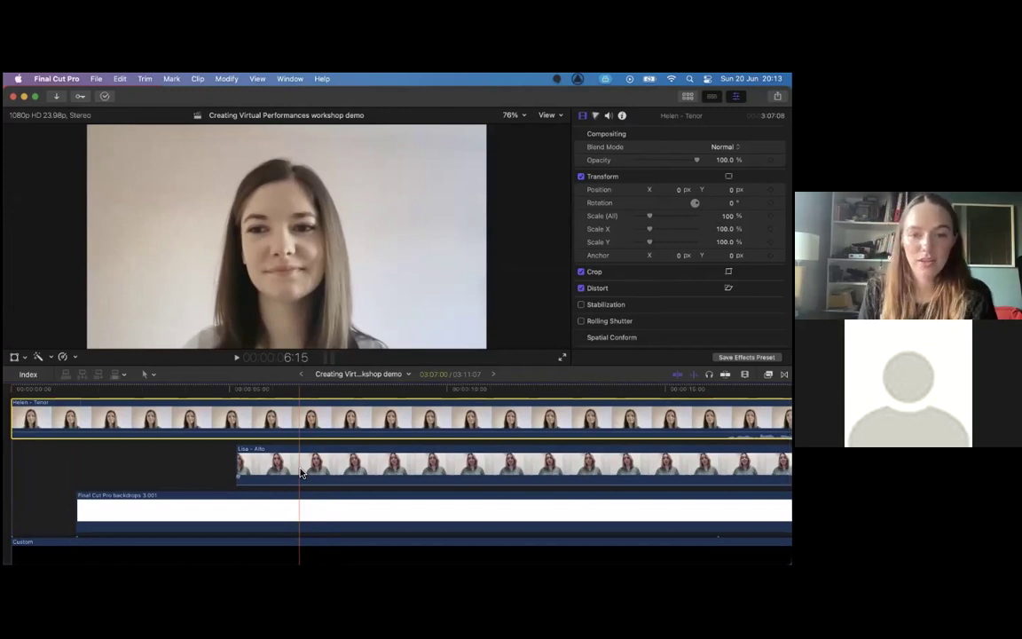
# Nudge the Helen - Tenor clip along the timeline, playing back to compare it with Lisa - Alto.
pyautogui.hscroll(5, 302, 473)
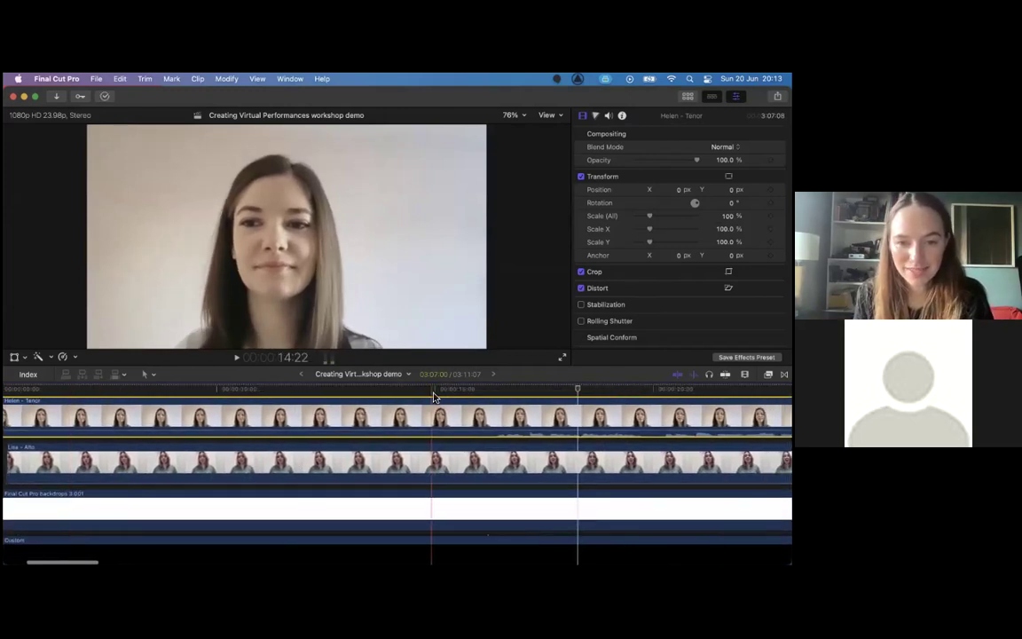
pyautogui.press('space')
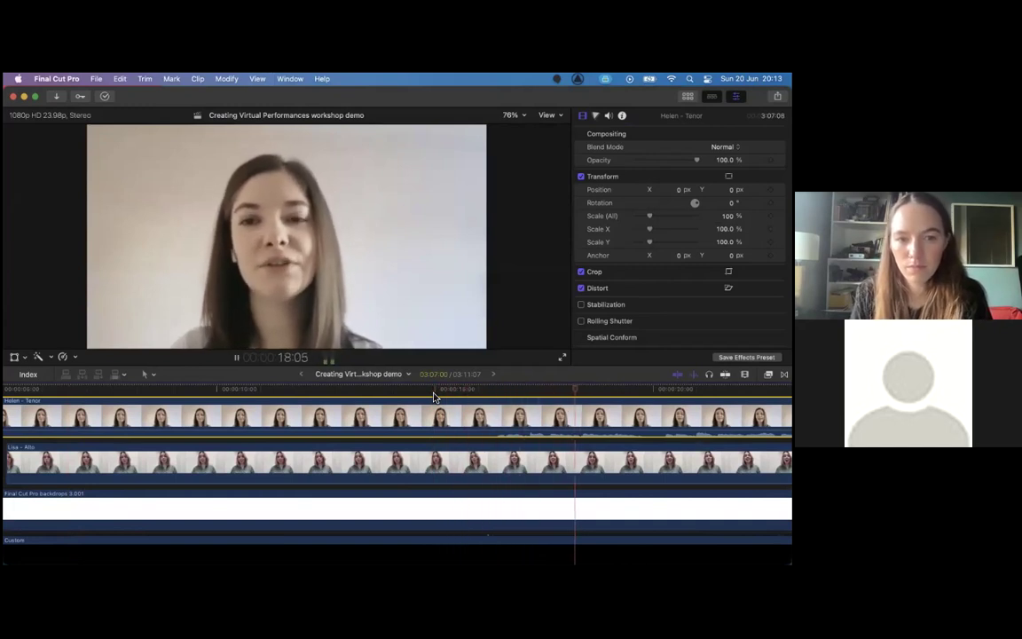
pyautogui.press('space')
pyautogui.hscroll(-2, 435, 408)
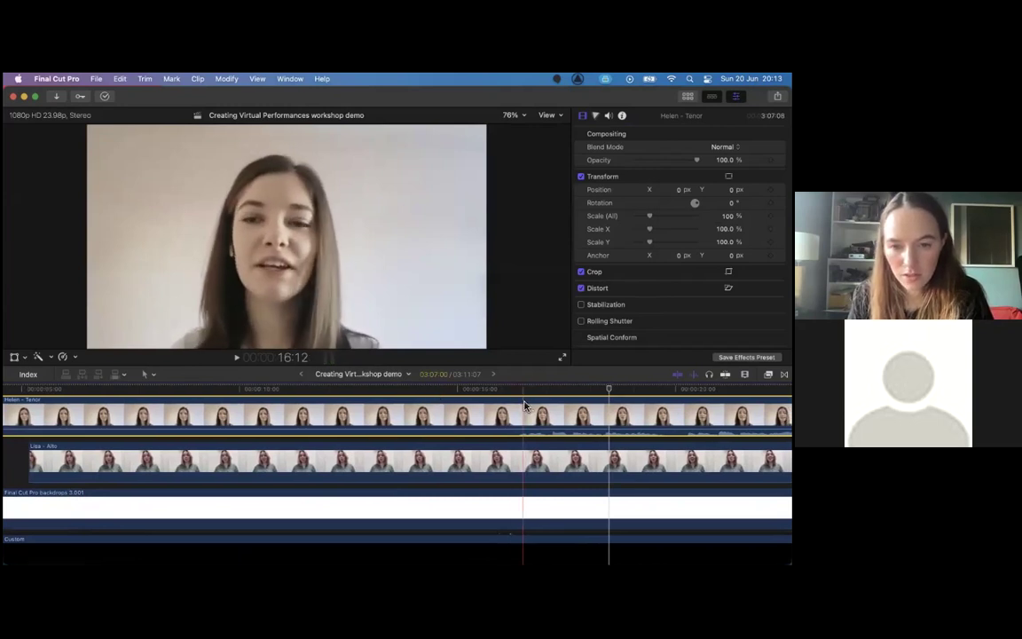
pyautogui.moveTo(524, 405); pyautogui.dragTo(533, 406)
pyautogui.press('space')
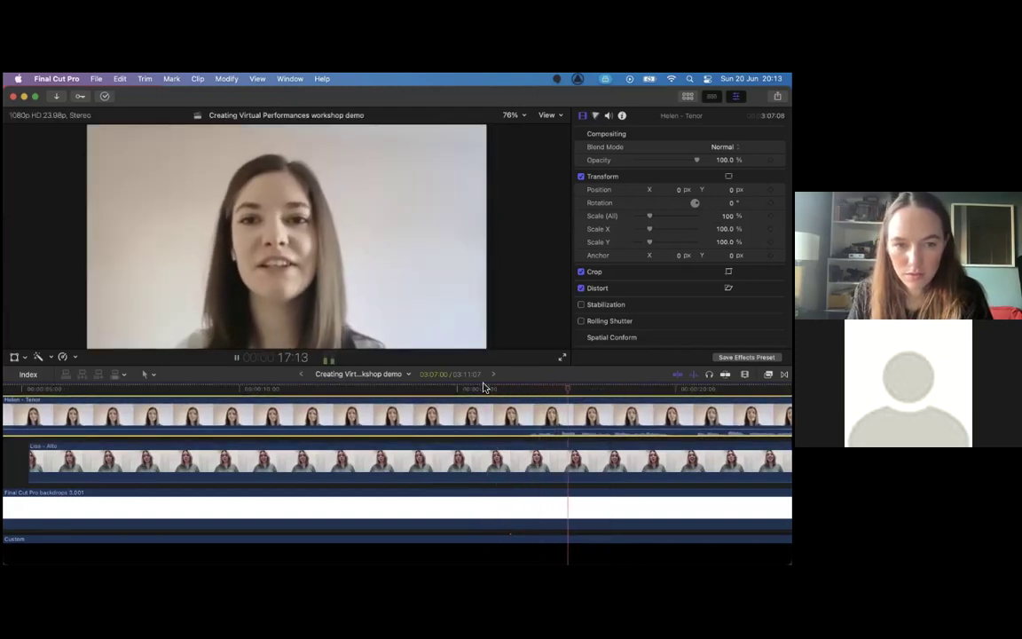
pyautogui.press('space')
pyautogui.moveTo(526, 414); pyautogui.dragTo(532, 415)
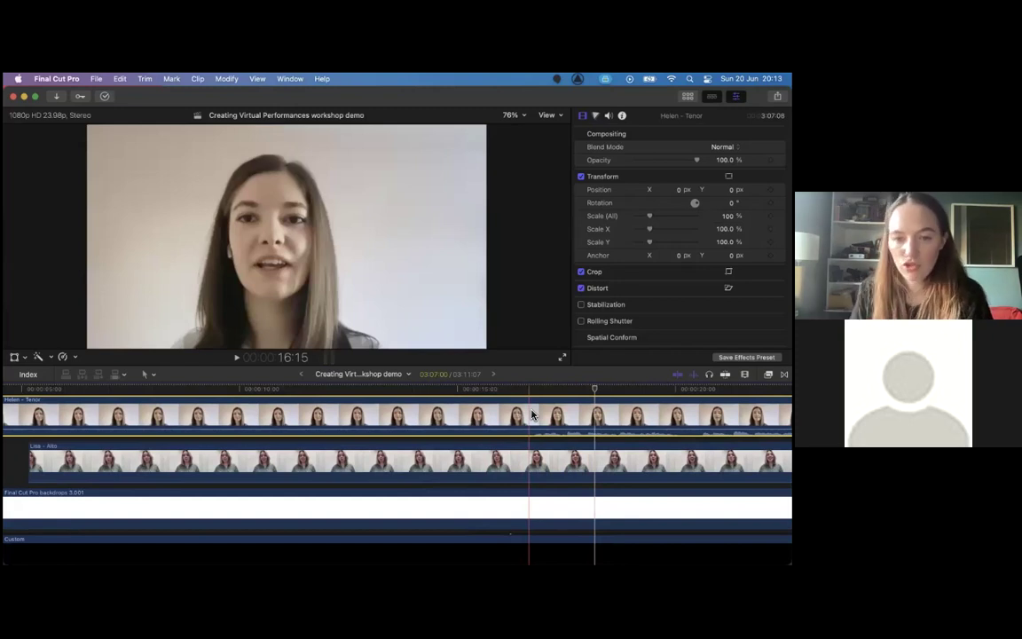
pyautogui.click(476, 391)
pyautogui.press('space')
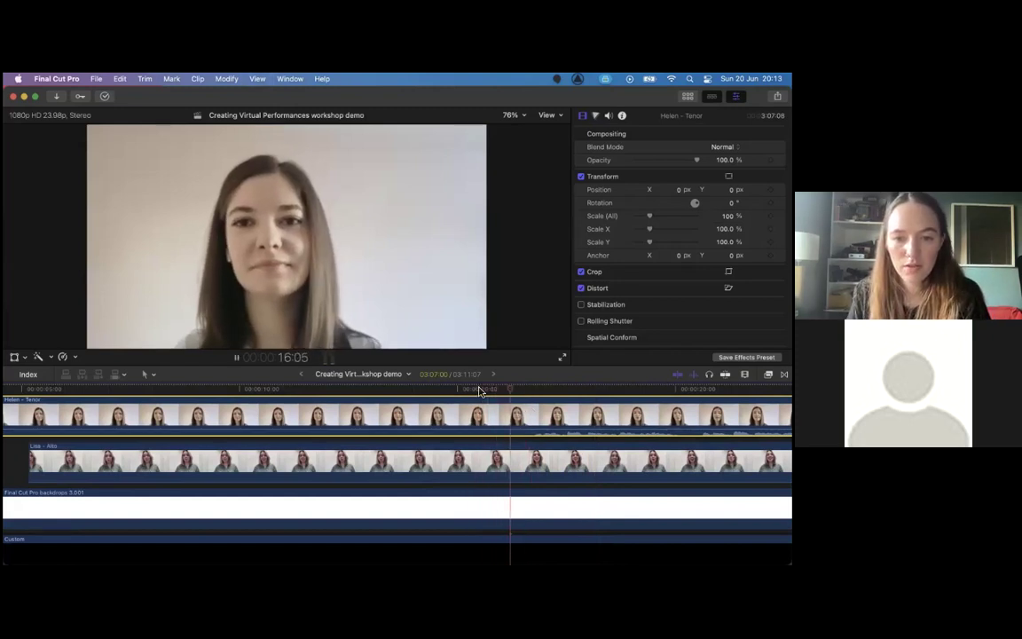
pyautogui.press('space')
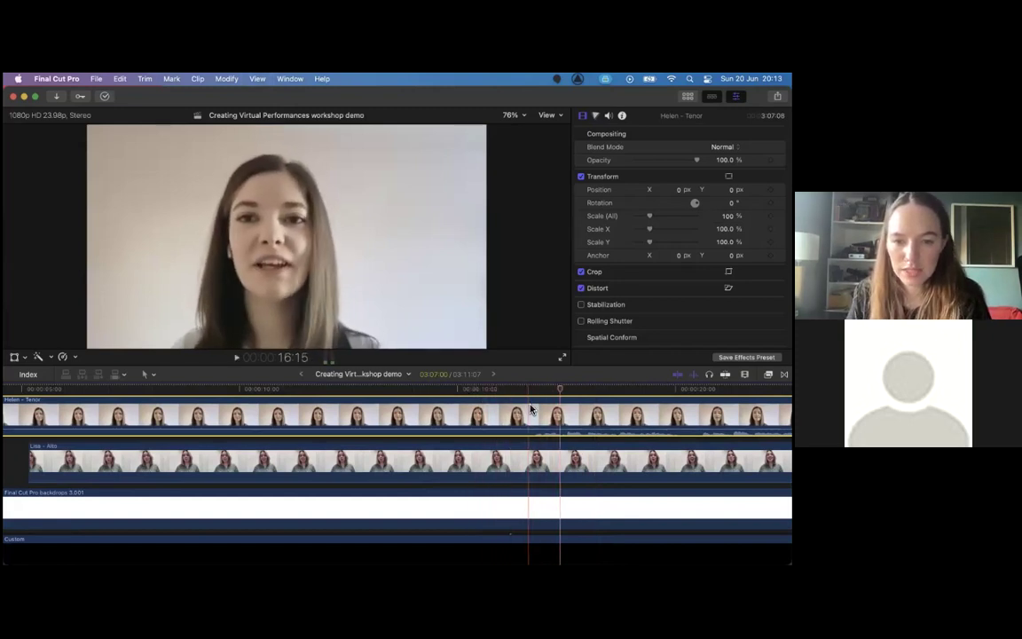
# Zoom the timeline and fine-tune Helen's position until both singers play in sync.
pyautogui.press('+')
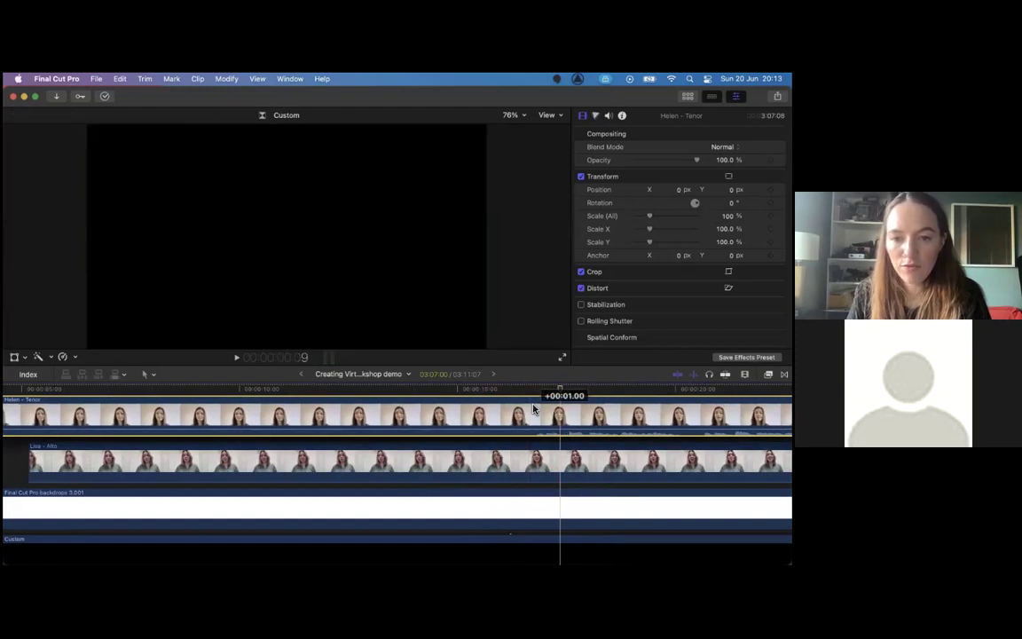
pyautogui.press('Escape')
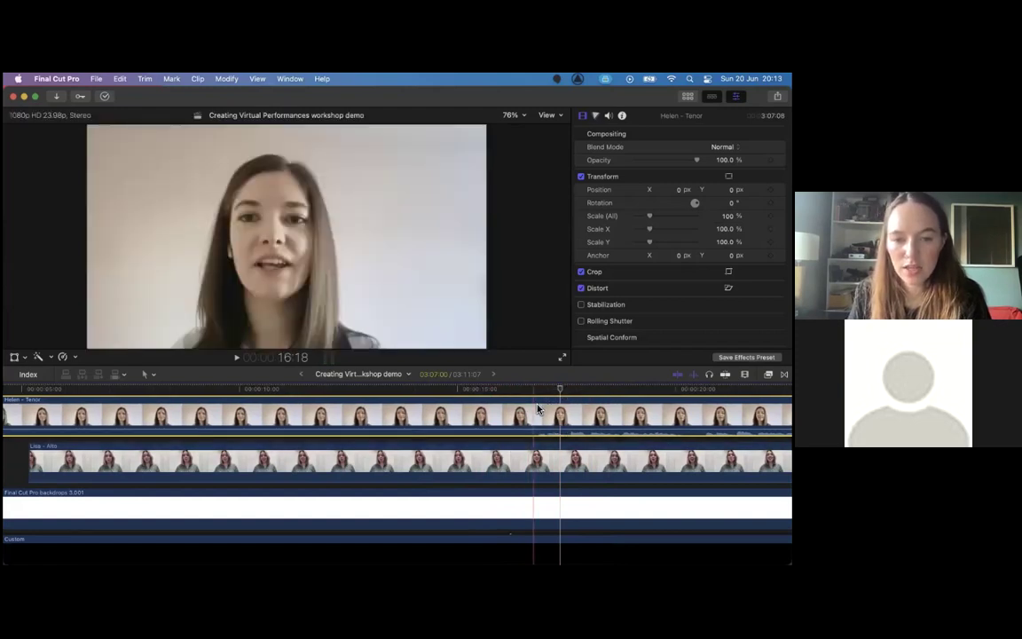
pyautogui.press('super+minus')
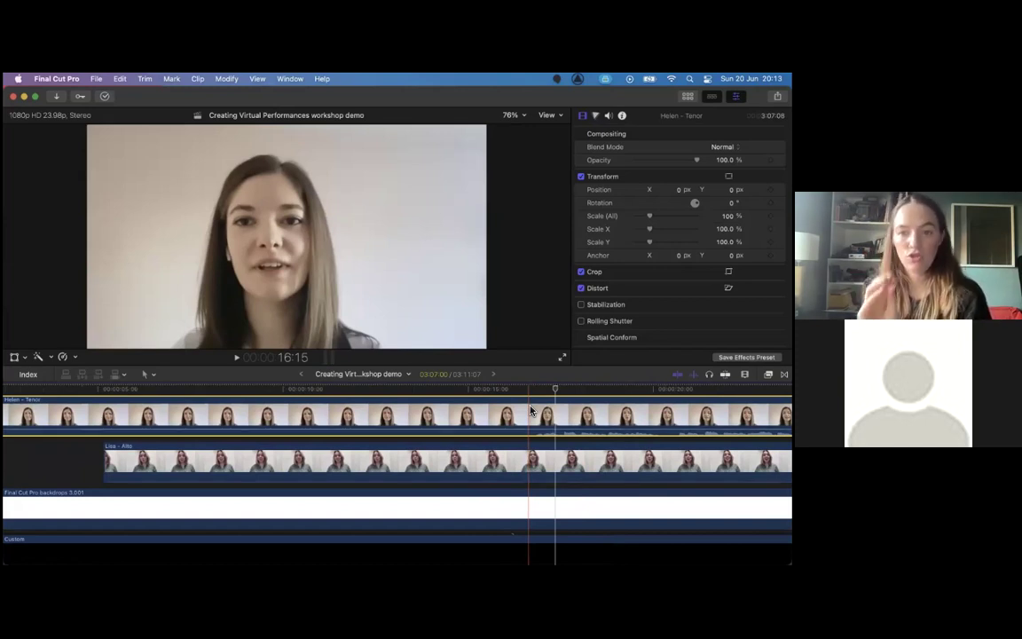
pyautogui.press('super+equal')
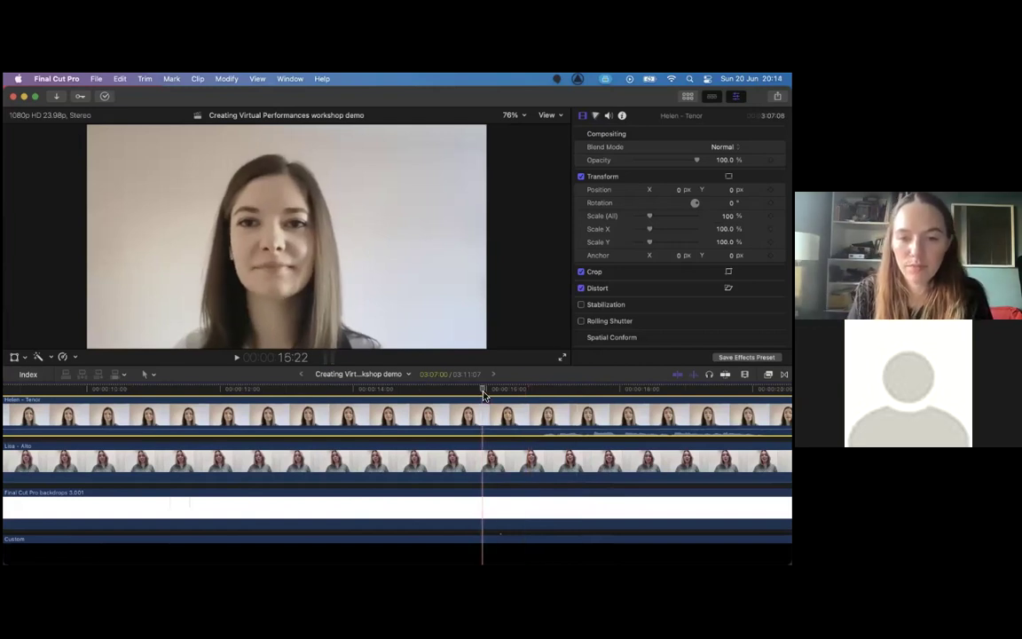
pyautogui.press('space')
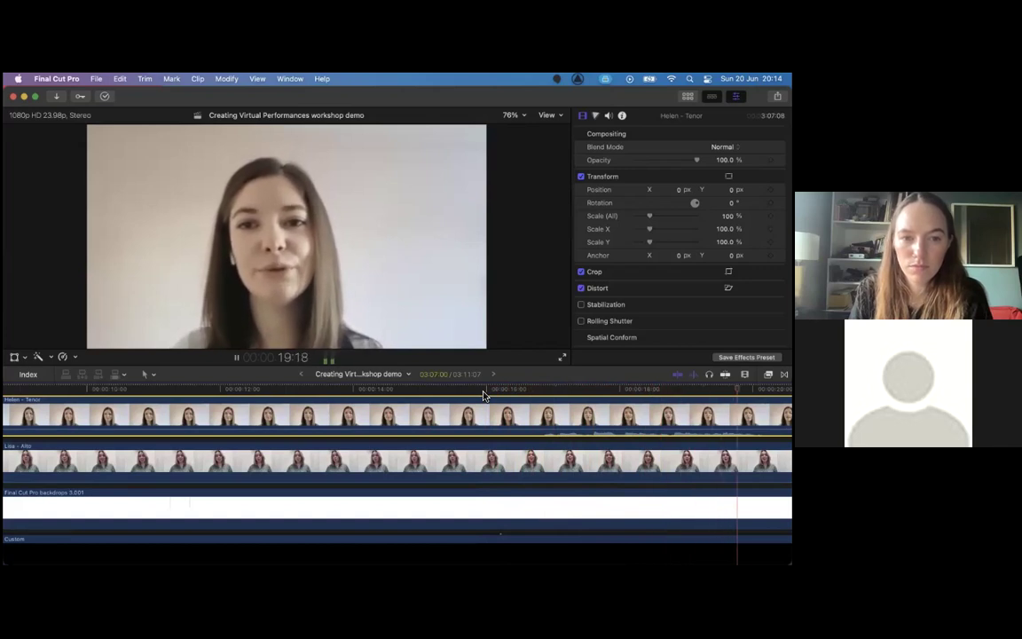
pyautogui.press('space')
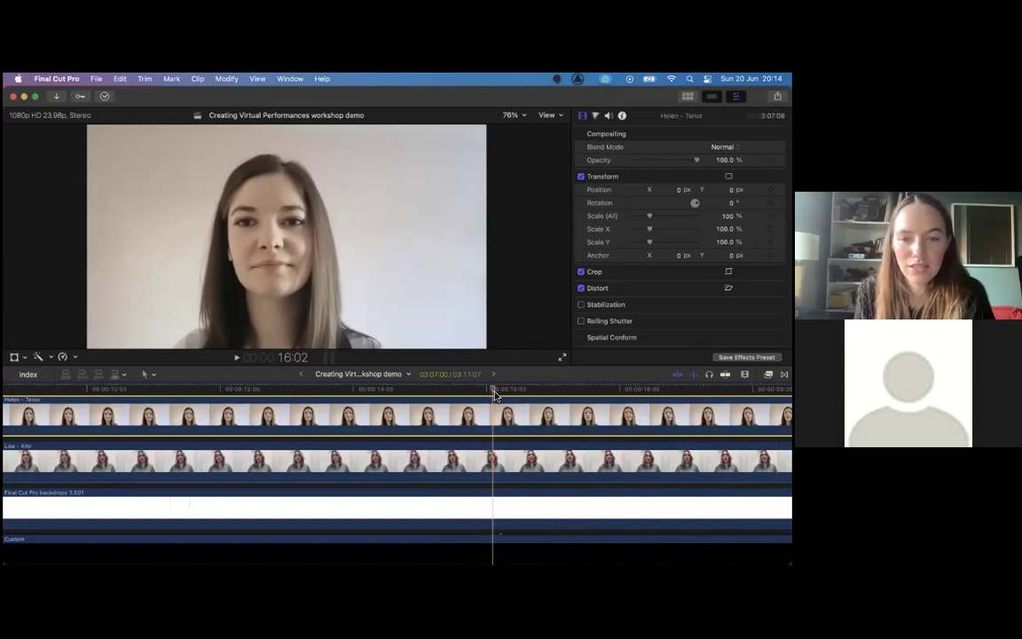
pyautogui.press('space')
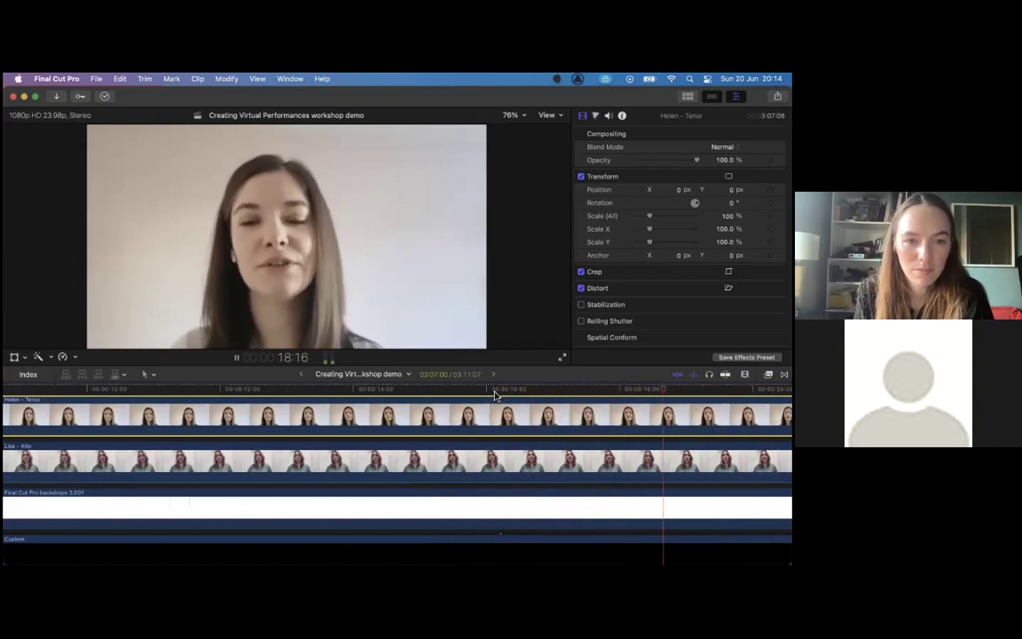
pyautogui.press('space')
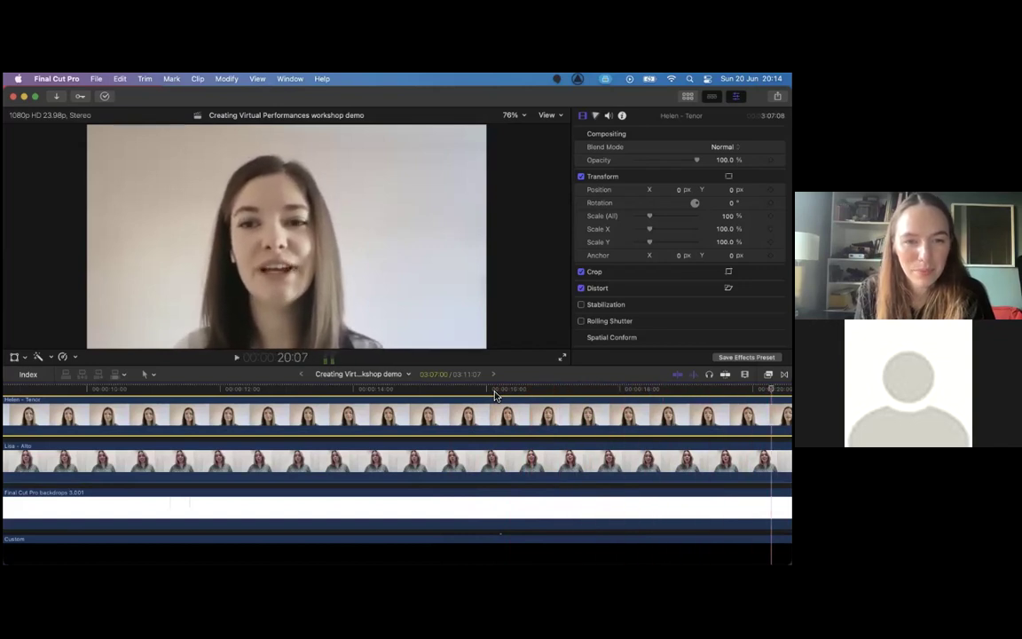
pyautogui.moveTo(501, 401); pyautogui.dragTo(496, 400)
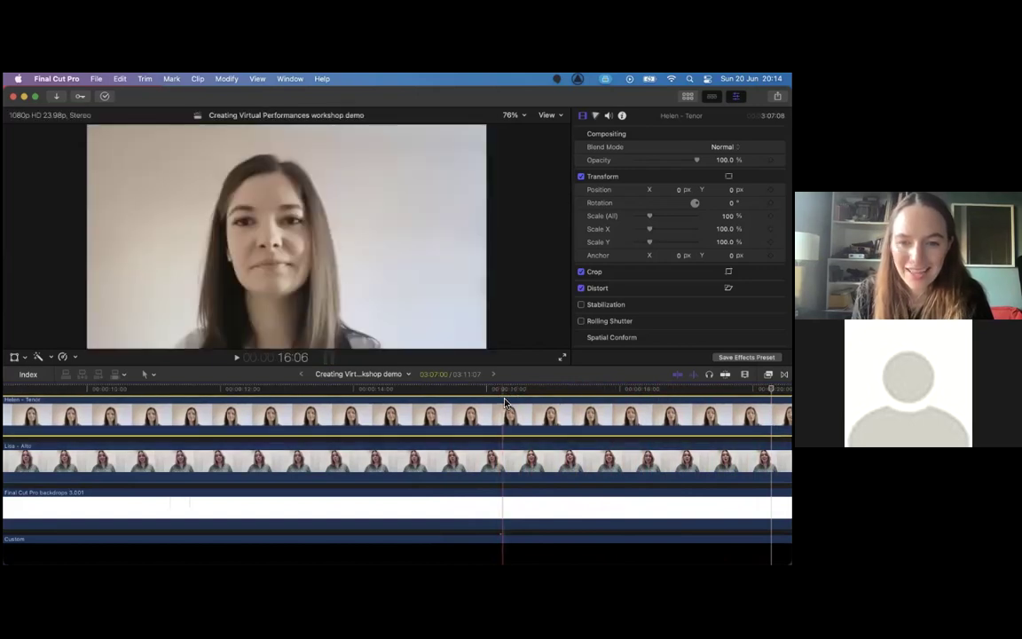
pyautogui.press('space')
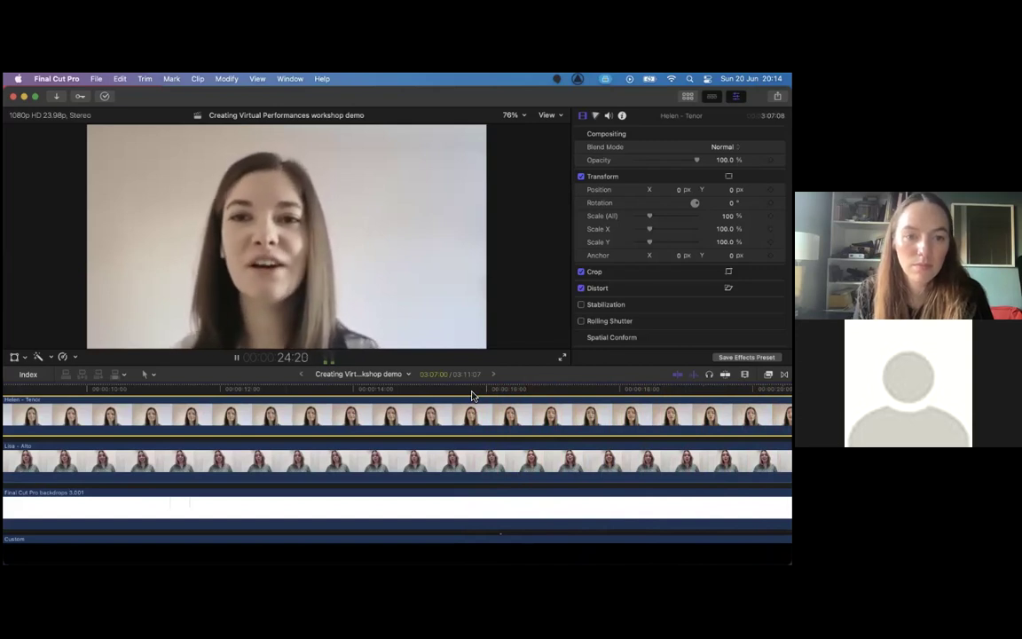
pyautogui.press('space')
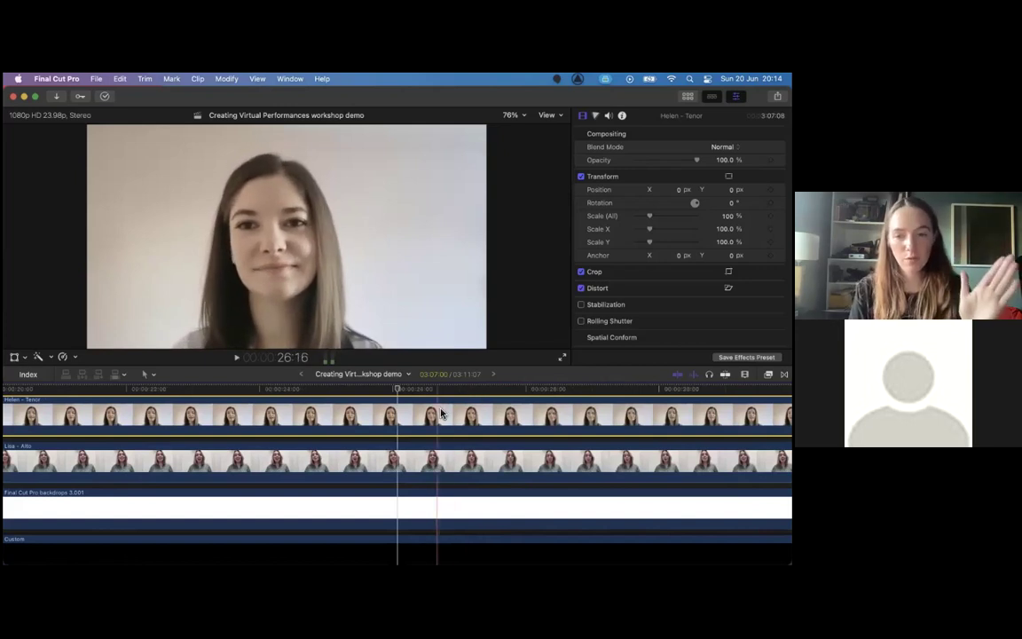
pyautogui.scroll(-2, 440, 413)
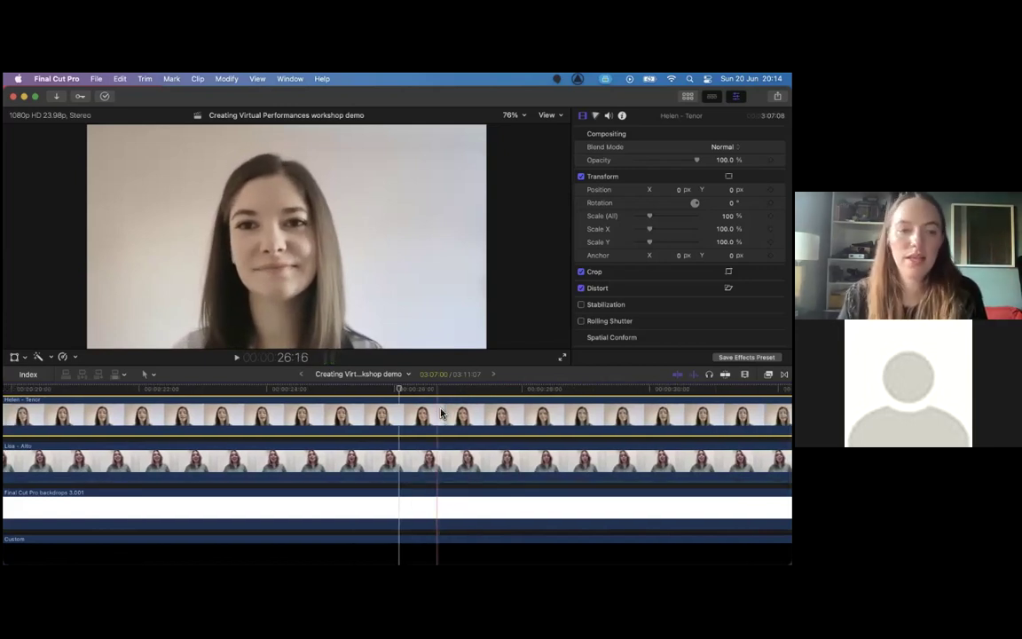
pyautogui.hscroll(-3, 441, 413)
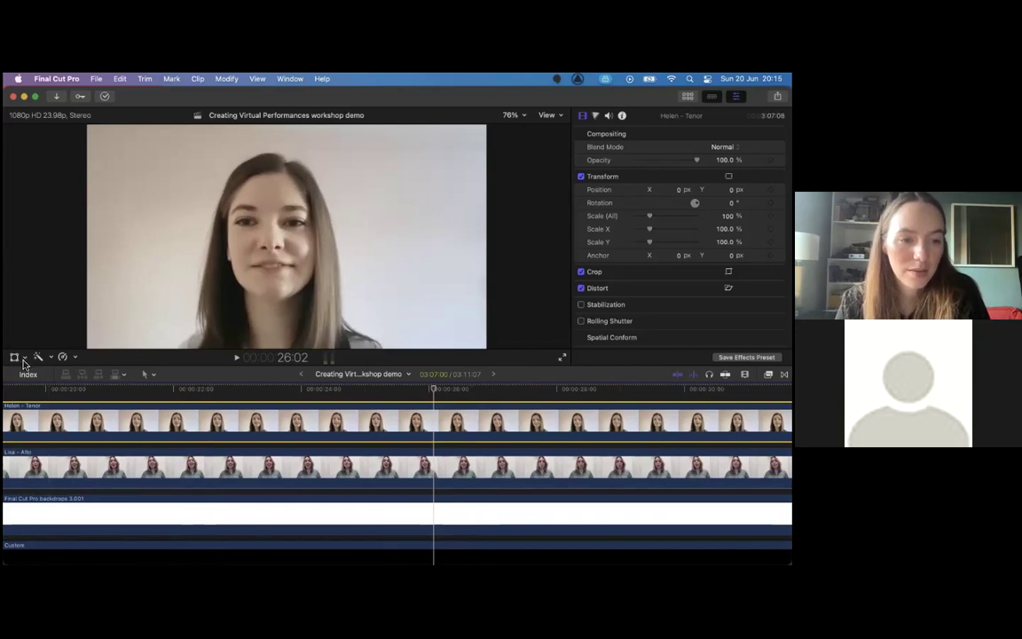
# Turn on Transform controls for the Helen - Tenor clip, undoing a rough resize.
pyautogui.click(25, 357)
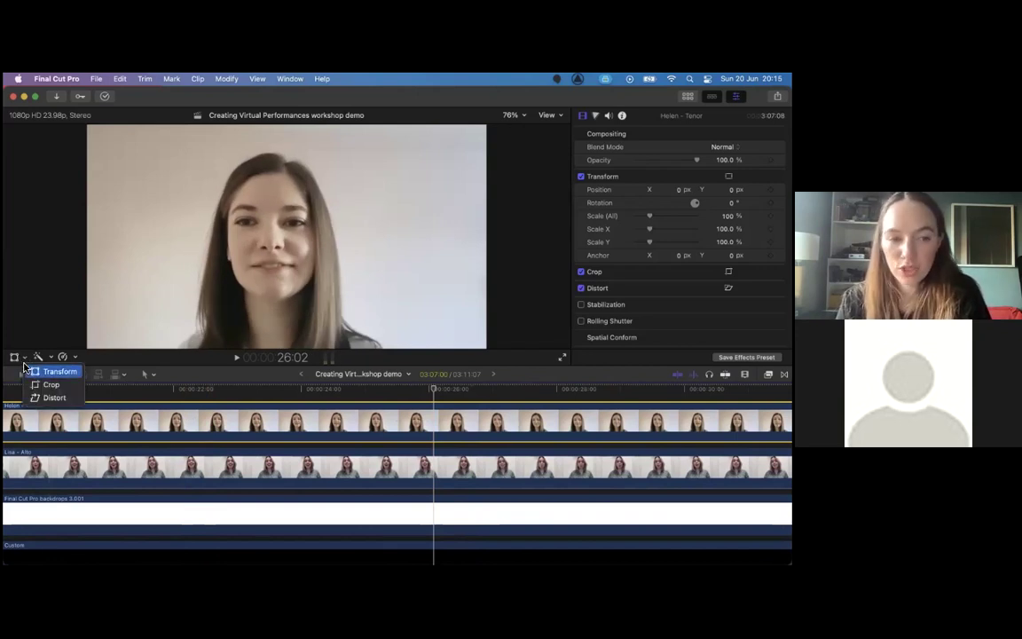
pyautogui.click(32, 372)
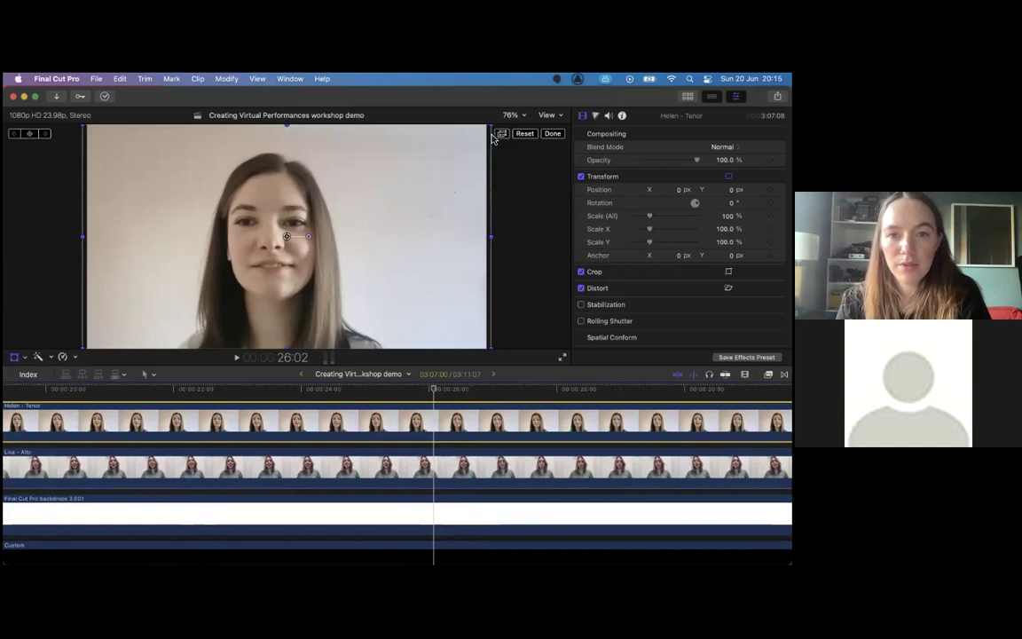
pyautogui.moveTo(493, 125); pyautogui.dragTo(439, 165)
pyautogui.press('super+z')
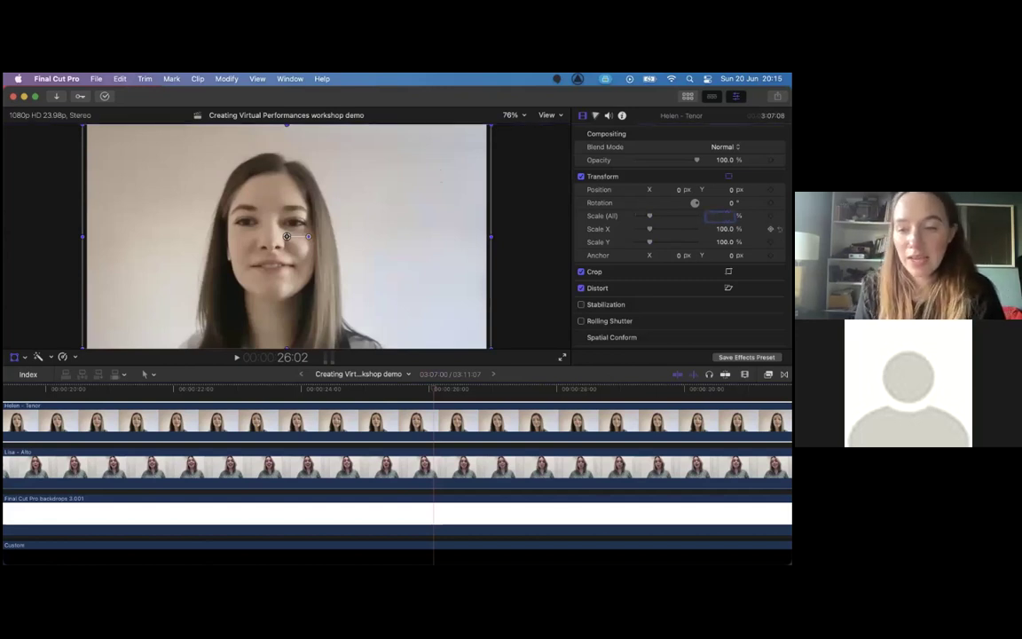
# Scale the Helen clip to 49% and position it in the top-centre box.
pyautogui.write('49')
pyautogui.press('Return')
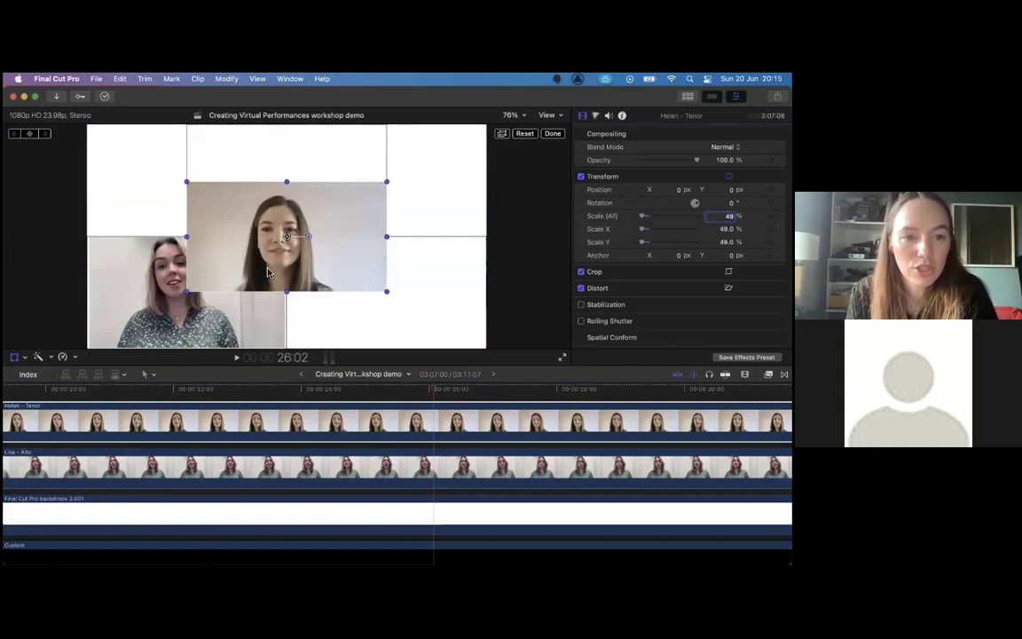
pyautogui.moveTo(267, 273); pyautogui.dragTo(266, 214)
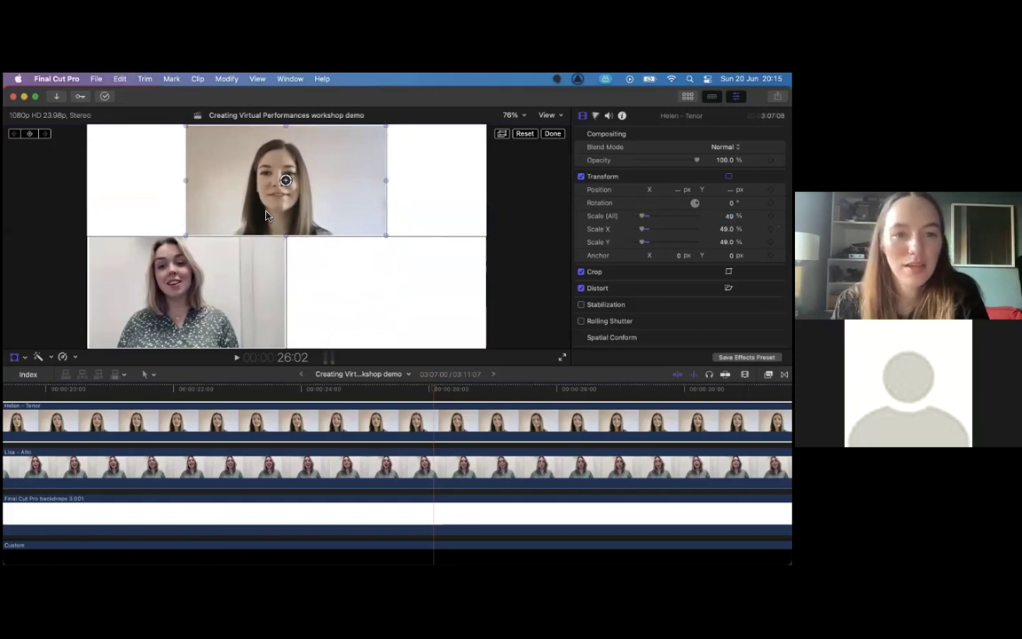
pyautogui.moveTo(282, 216); pyautogui.dragTo(284, 217)
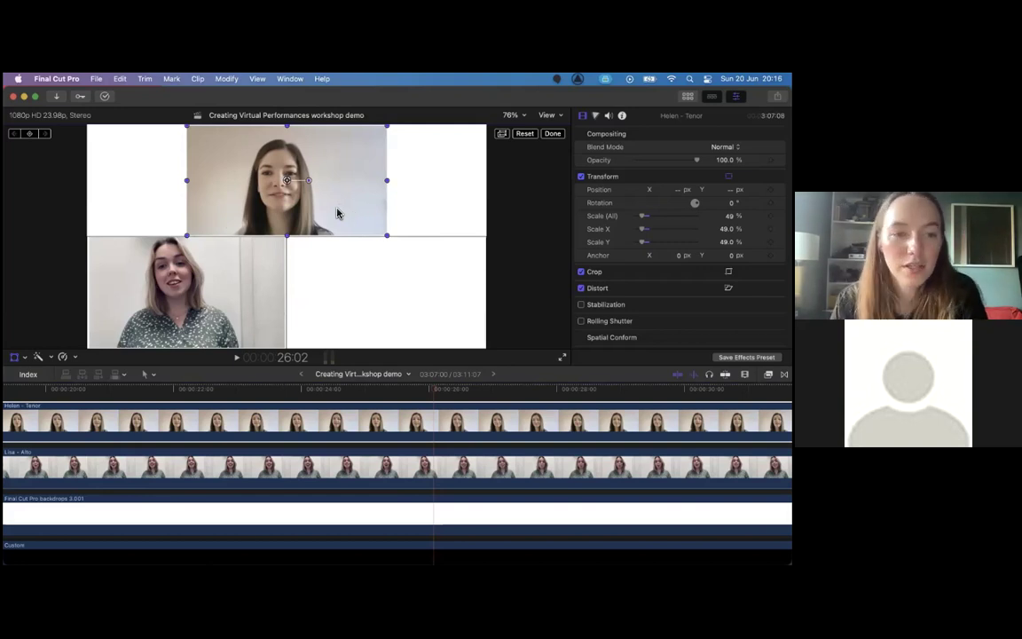
# Switch the Helen - Tenor clip to Crop mode, undoing trial top and corner crops.
pyautogui.click(18, 358)
pyautogui.click(25, 357)
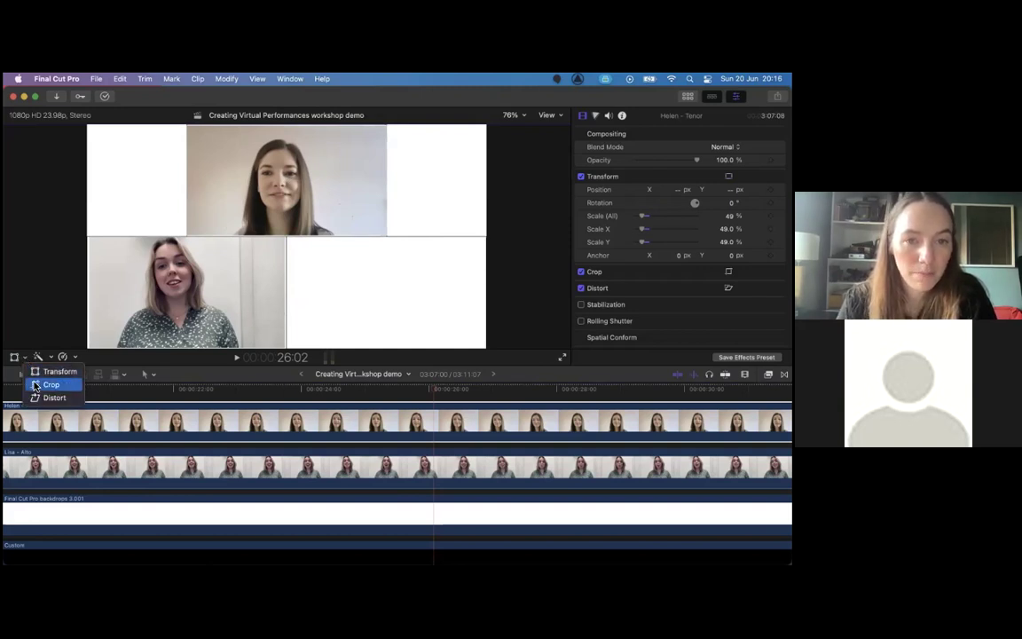
pyautogui.click(50, 385)
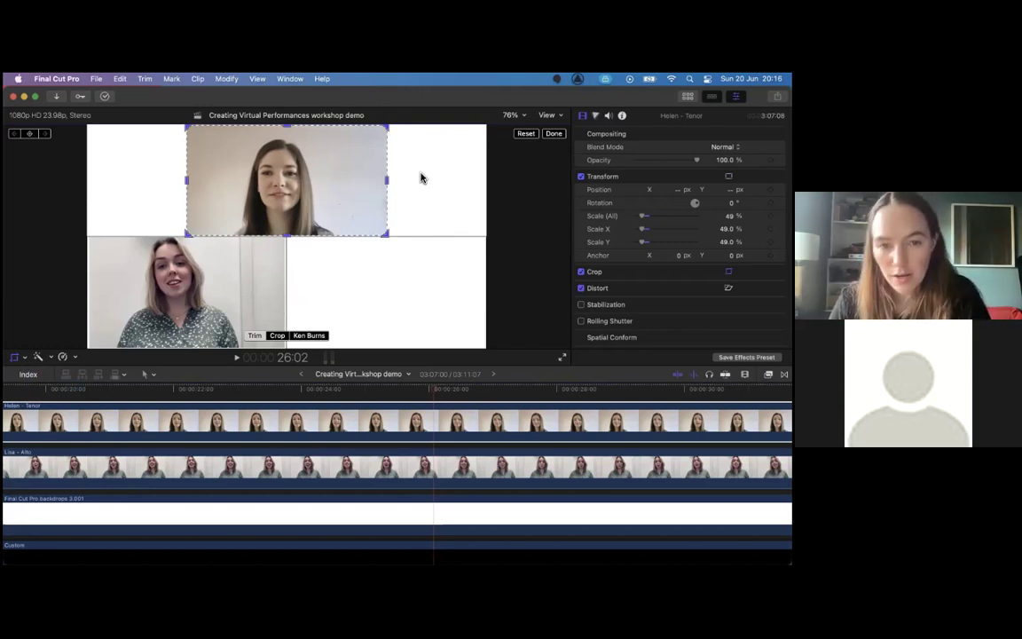
pyautogui.click(291, 131)
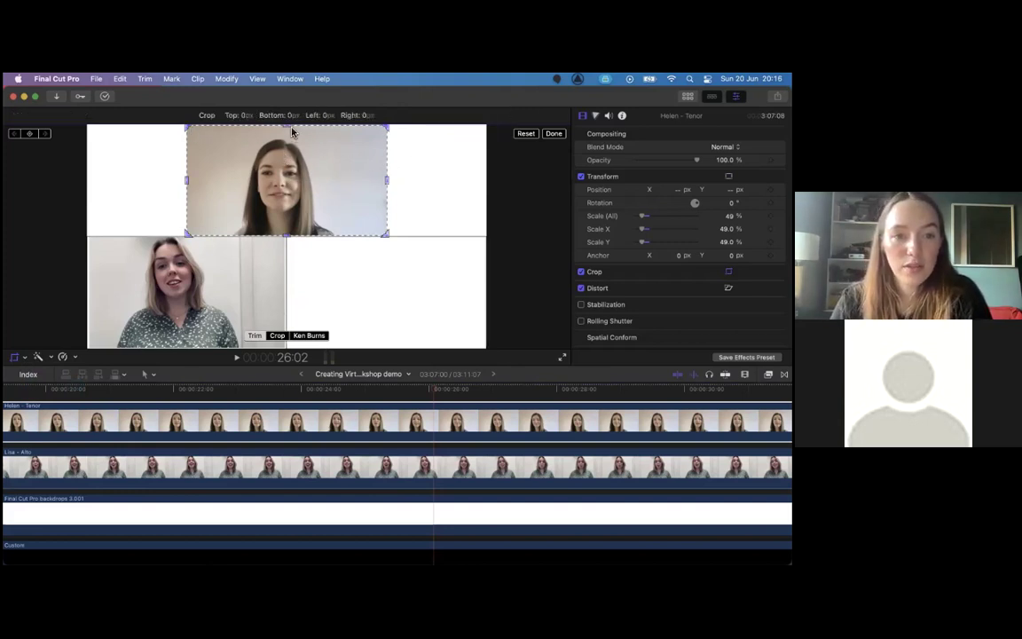
pyautogui.moveTo(289, 131)
pyautogui.mouseDown()
pyautogui.moveTo(290, 168)
pyautogui.moveTo(290, 125)
pyautogui.mouseUp()
pyautogui.moveTo(388, 186); pyautogui.dragTo(352, 190)
pyautogui.press('super+z')
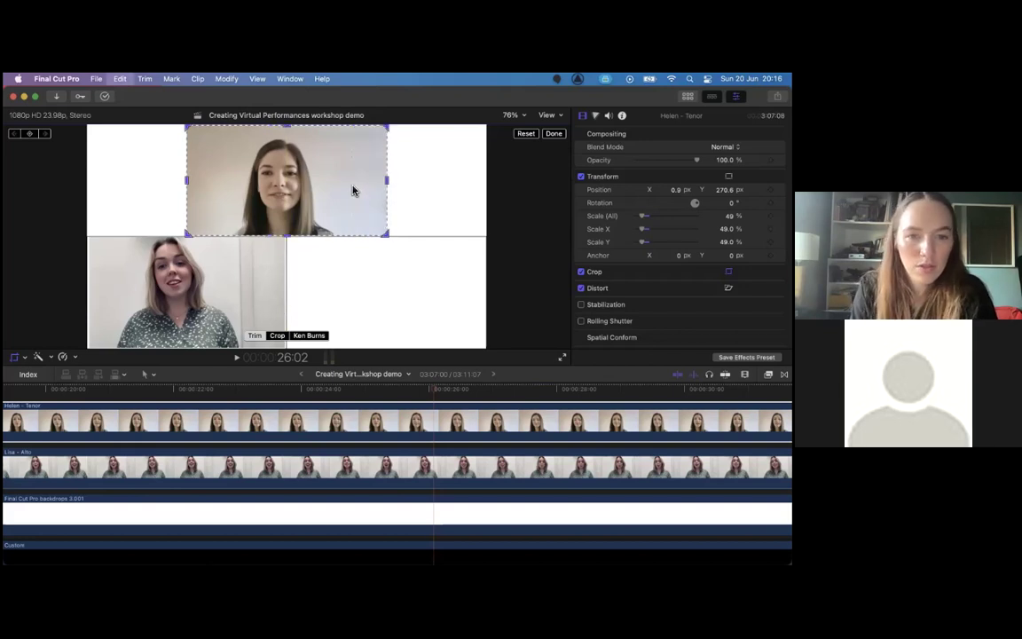
pyautogui.moveTo(387, 237); pyautogui.dragTo(315, 211)
pyautogui.press('super+z')
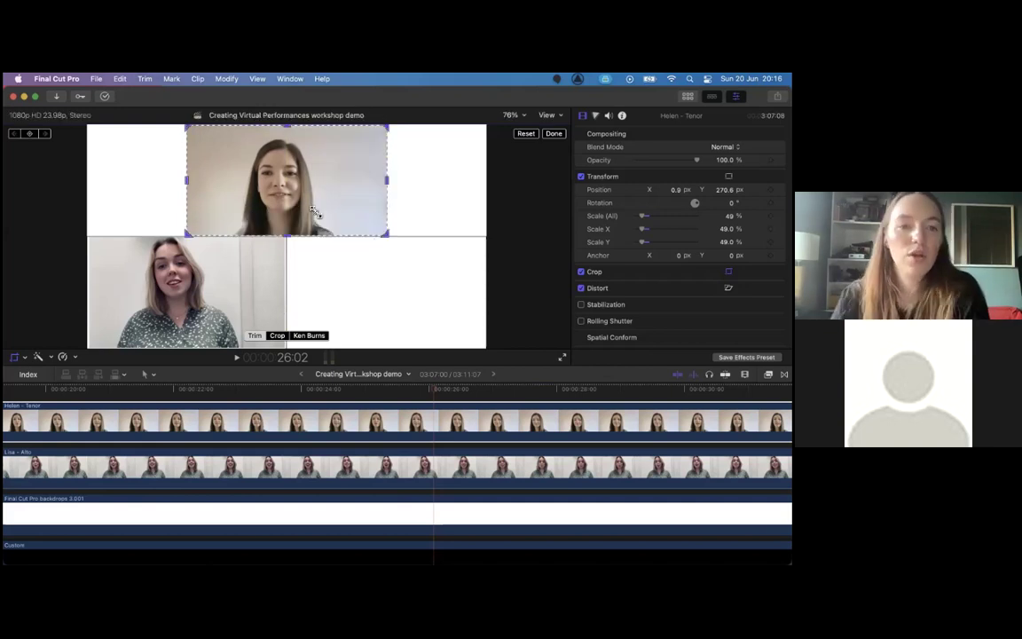
# Crop a few pixels off the Helen clip's left and right edges.
pyautogui.click(188, 184)
pyautogui.moveTo(189, 184); pyautogui.dragTo(190, 186)
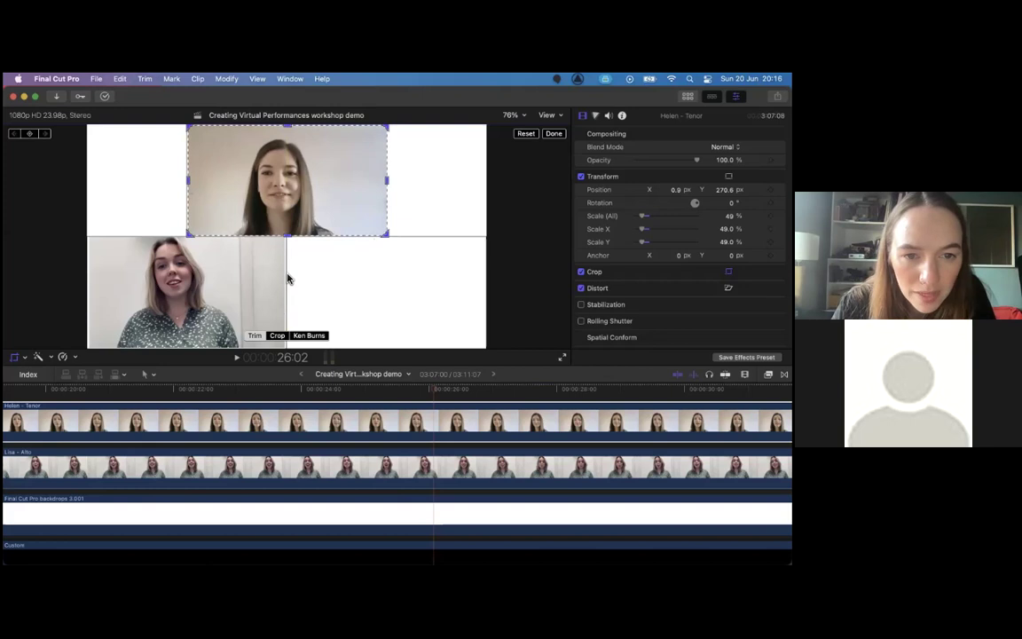
pyautogui.click(188, 184)
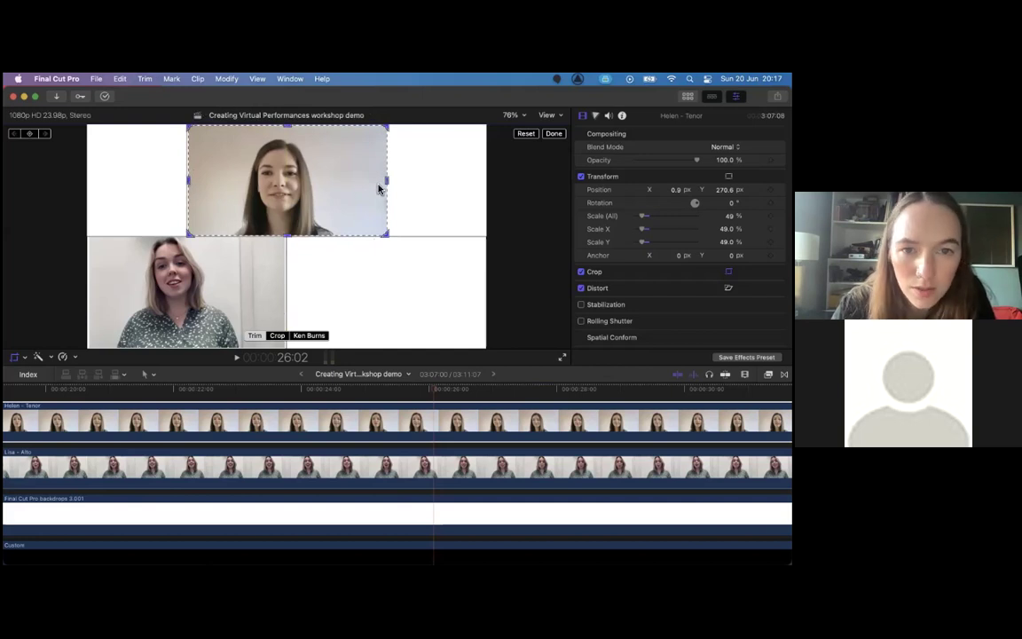
pyautogui.moveTo(386, 181); pyautogui.dragTo(386, 184)
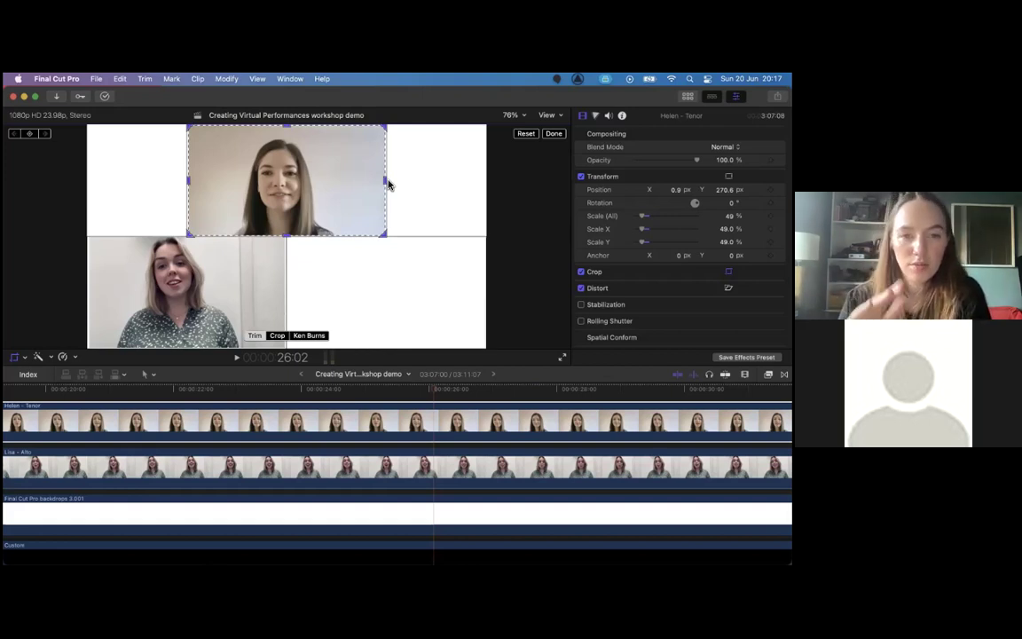
pyautogui.click(387, 185)
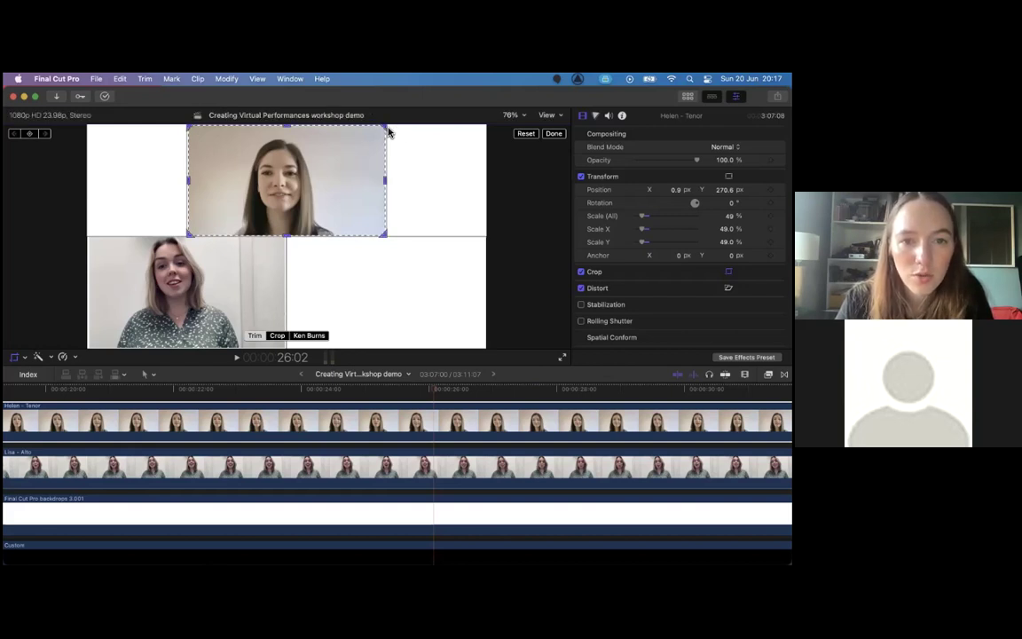
pyautogui.click(388, 135)
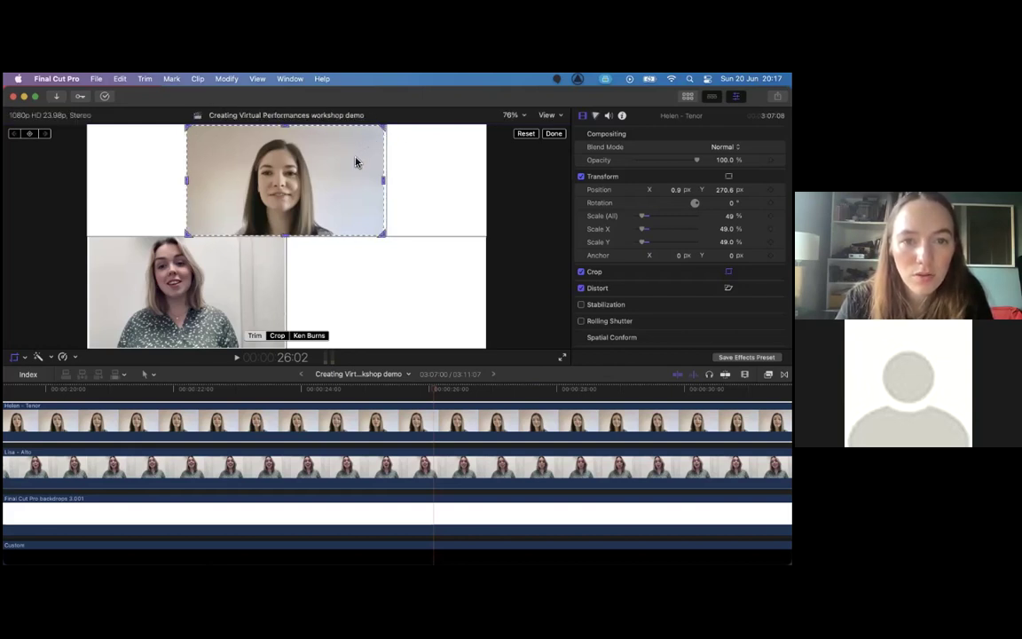
pyautogui.moveTo(387, 187)
pyautogui.mouseDown()
pyautogui.moveTo(342, 189)
pyautogui.moveTo(379, 188)
pyautogui.mouseUp()
pyautogui.press('super+Down')
pyautogui.press('super+Up')
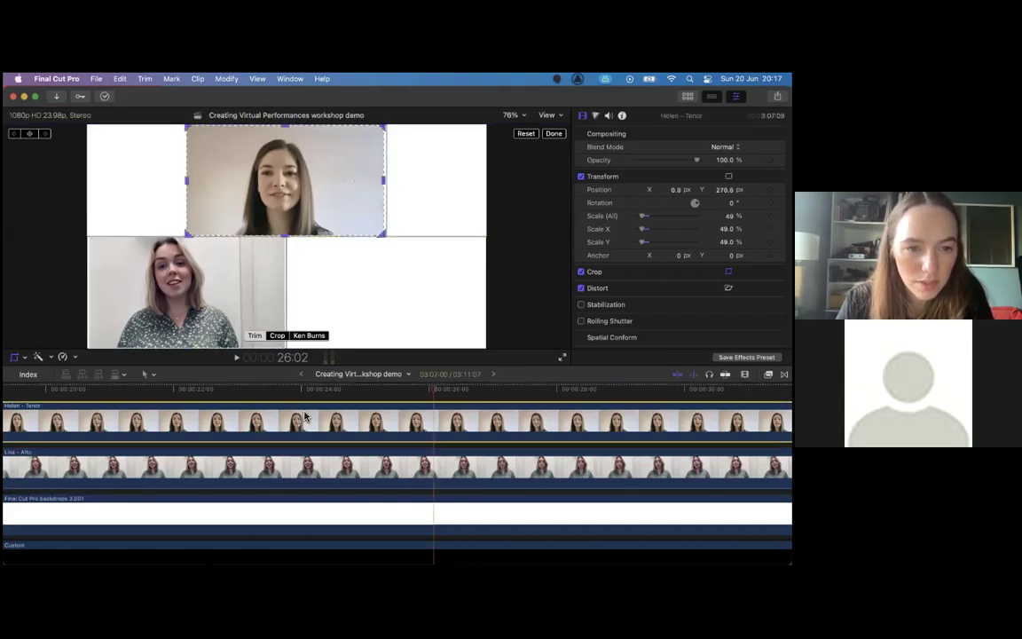
pyautogui.press('super+Down')
# Settle the crop at about 5 px left and 7 px right, then finish cropping.
pyautogui.moveTo(387, 180); pyautogui.dragTo(354, 188)
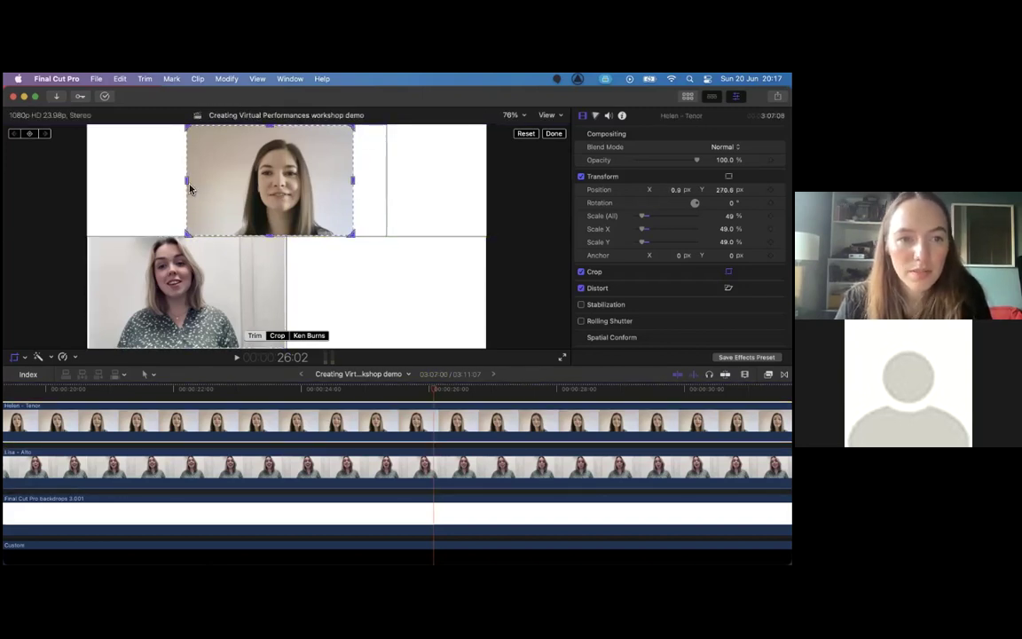
pyautogui.moveTo(187, 185)
pyautogui.mouseDown()
pyautogui.moveTo(220, 185)
pyautogui.moveTo(189, 186)
pyautogui.mouseUp()
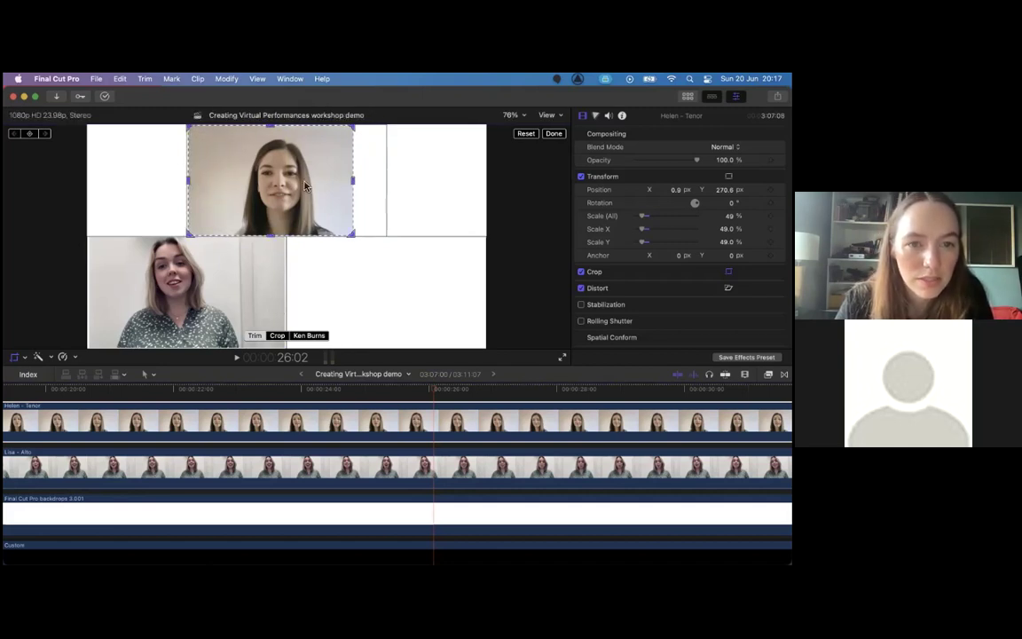
pyautogui.moveTo(353, 184); pyautogui.dragTo(388, 189)
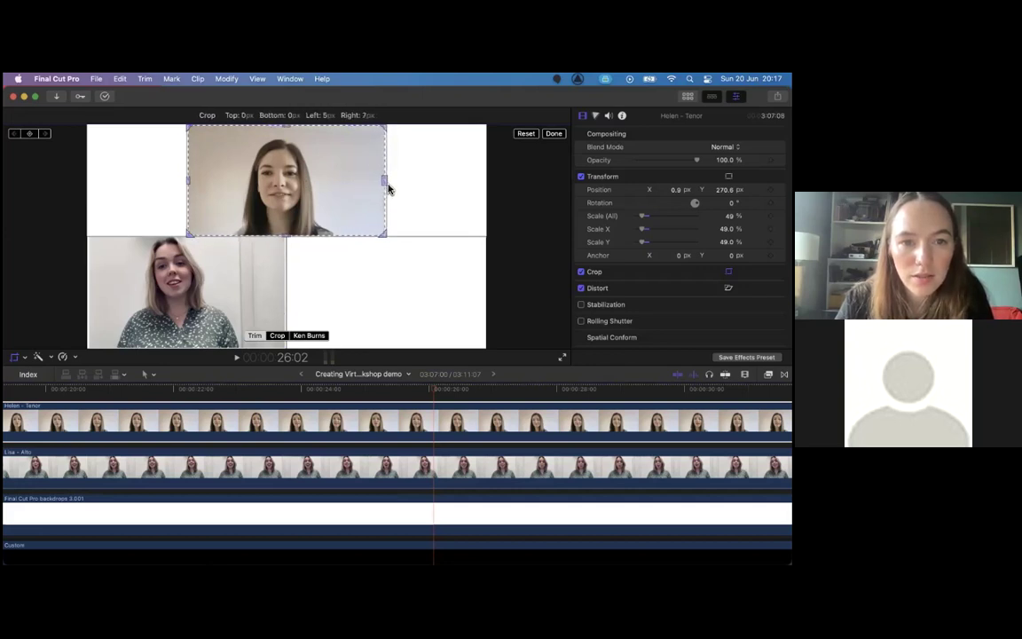
pyautogui.moveTo(388, 188); pyautogui.dragTo(387, 188)
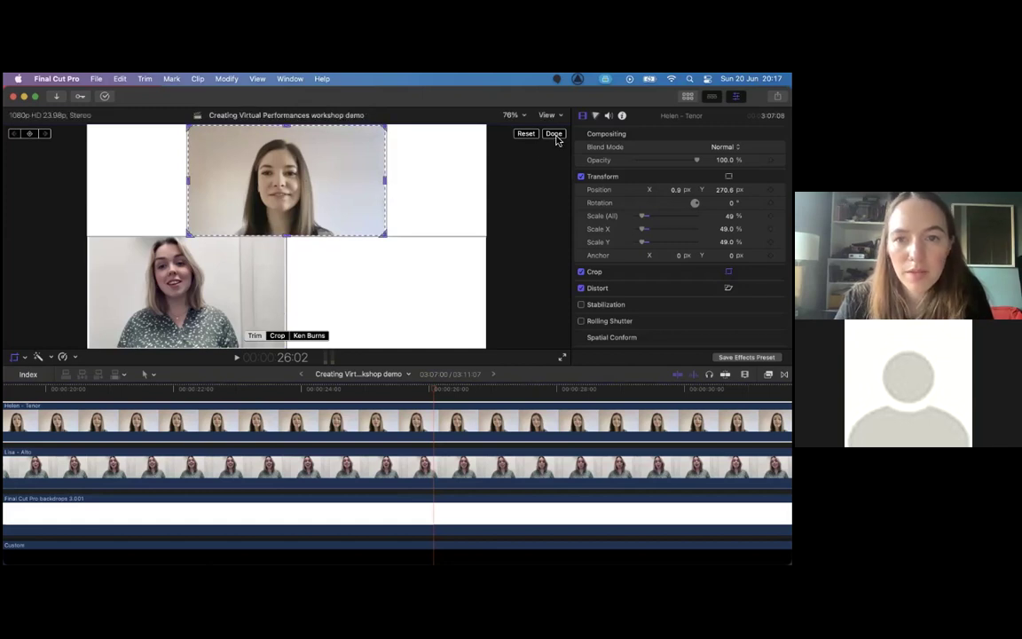
pyautogui.click(554, 134)
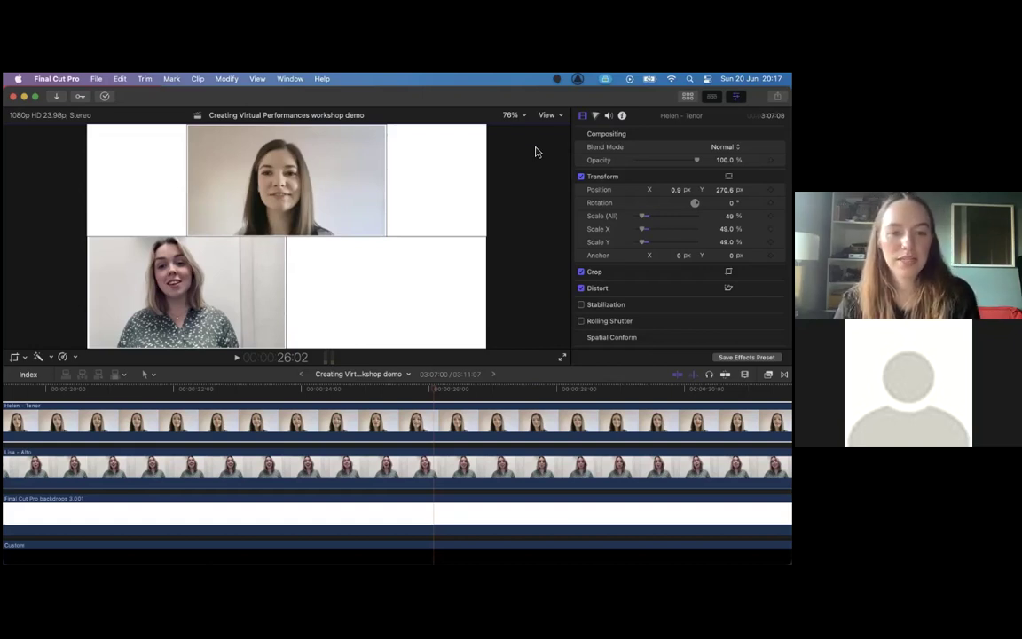
# Play back the split-screen layout from near the start to review it.
pyautogui.click(137, 391)
pyautogui.press('space')
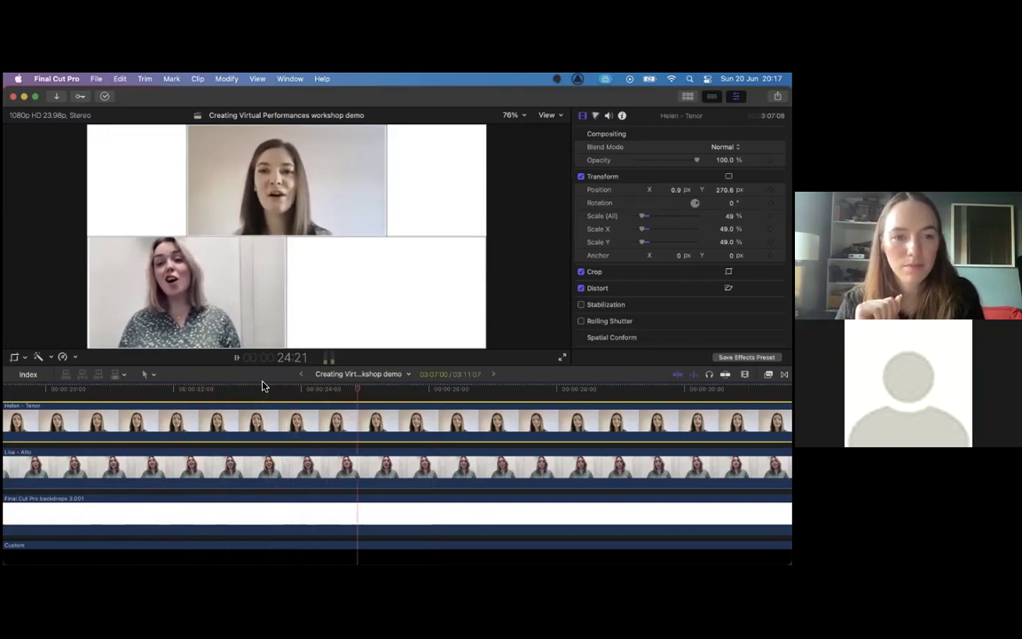
pyautogui.press('space')
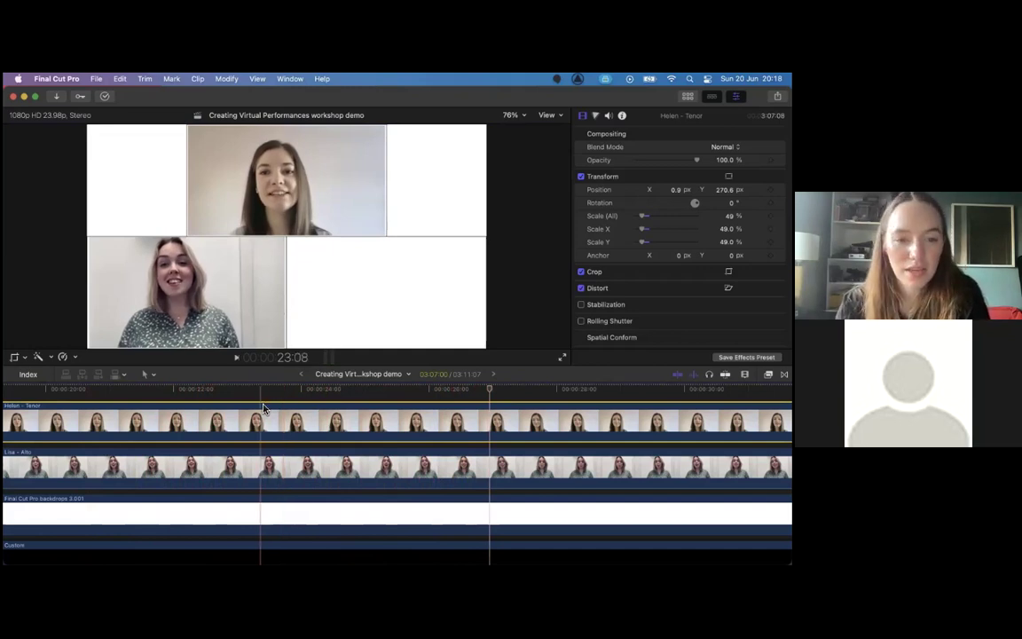
# Drag Debbie - Soprano.mp4 from Finder onto the timeline above the other singers' clips.
pyautogui.hscroll(-15, 262, 408)
pyautogui.moveTo(230, 555)
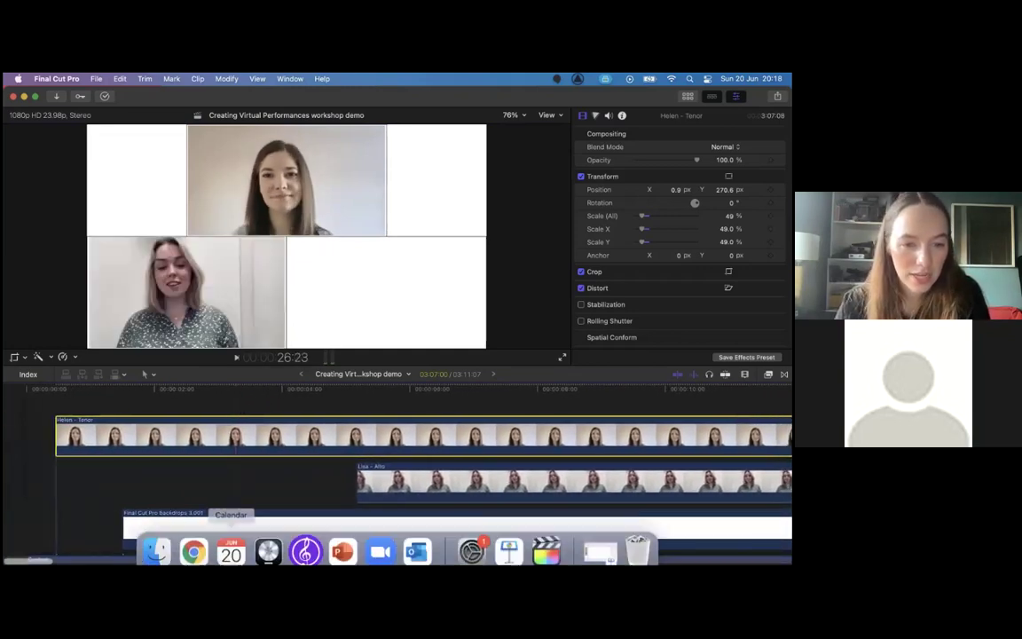
pyautogui.click(155, 543)
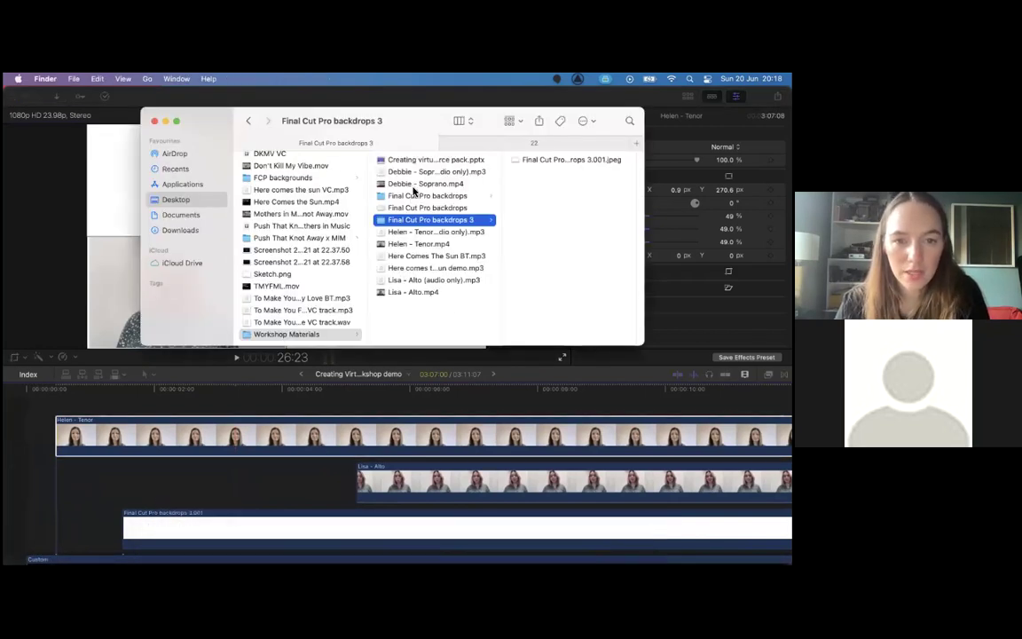
pyautogui.moveTo(410, 187); pyautogui.dragTo(23, 404)
pyautogui.click(23, 414)
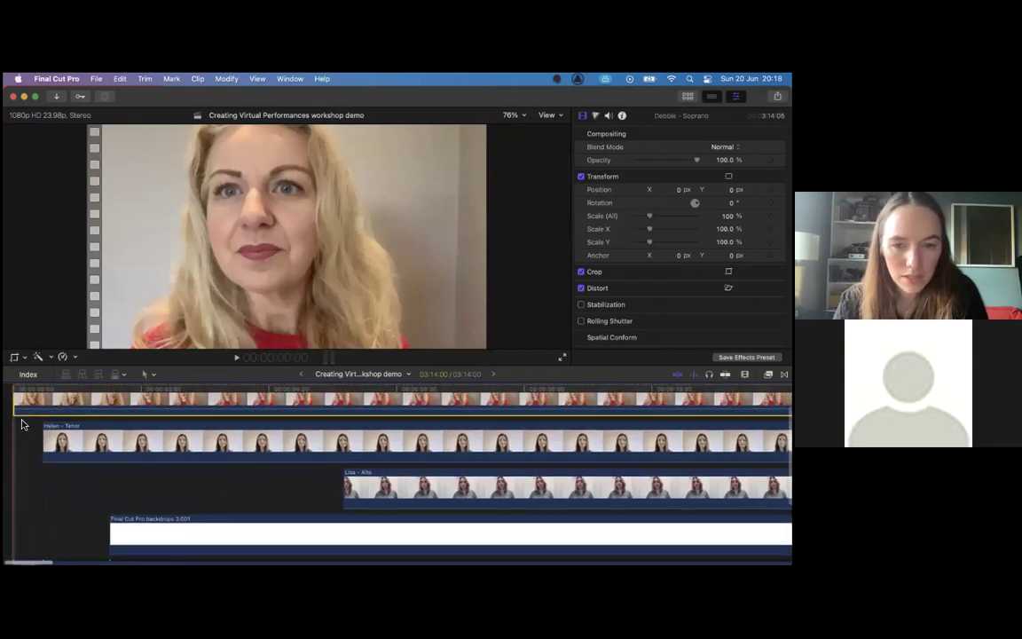
pyautogui.hscroll(10, 22, 424)
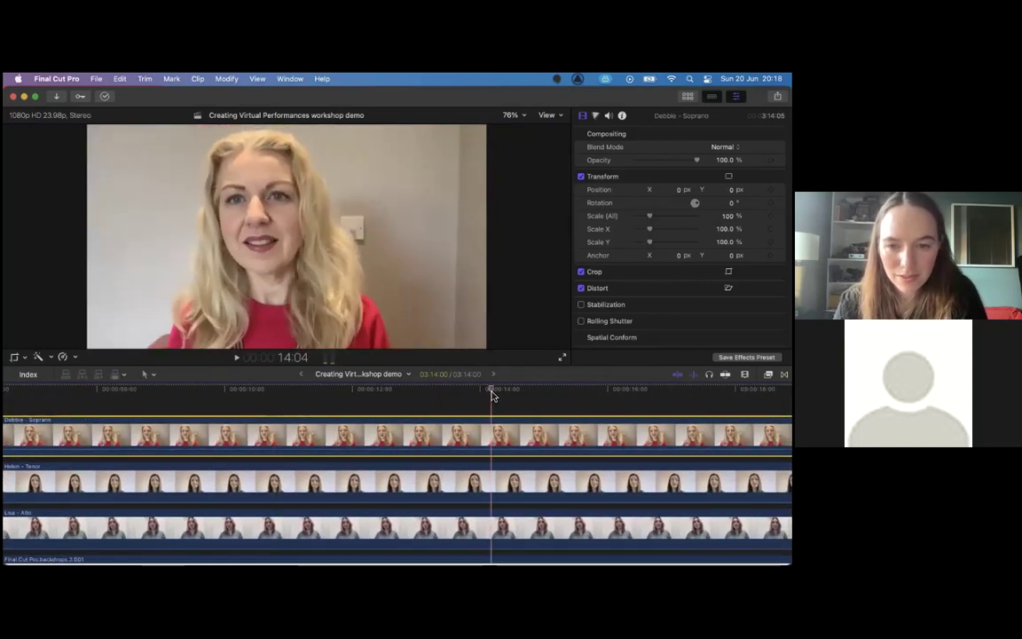
pyautogui.press('space')
pyautogui.hscroll(5, 493, 395)
pyautogui.press('space')
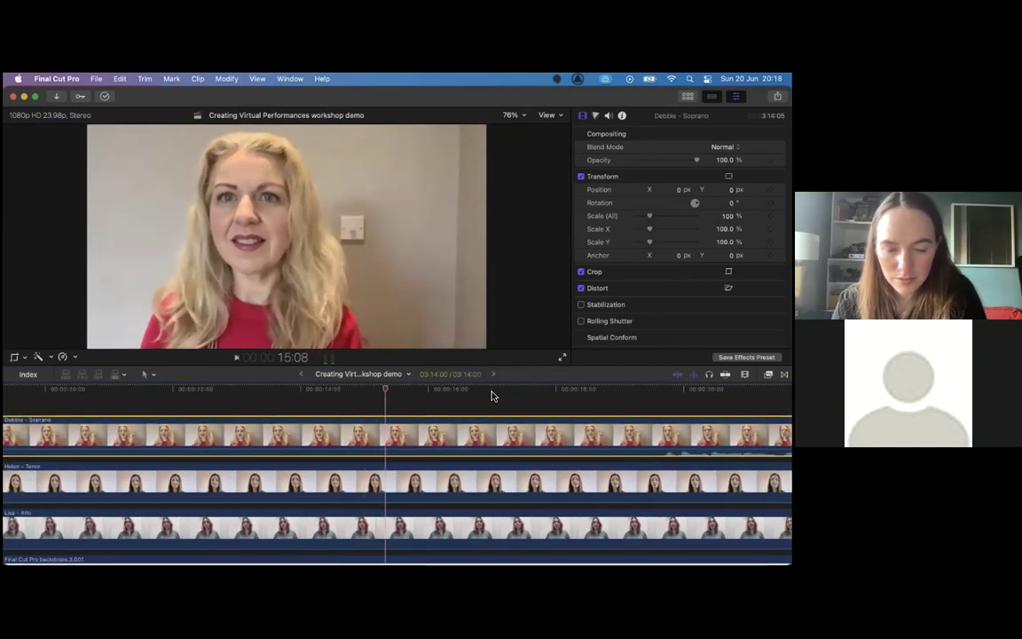
pyautogui.hscroll(5, 493, 396)
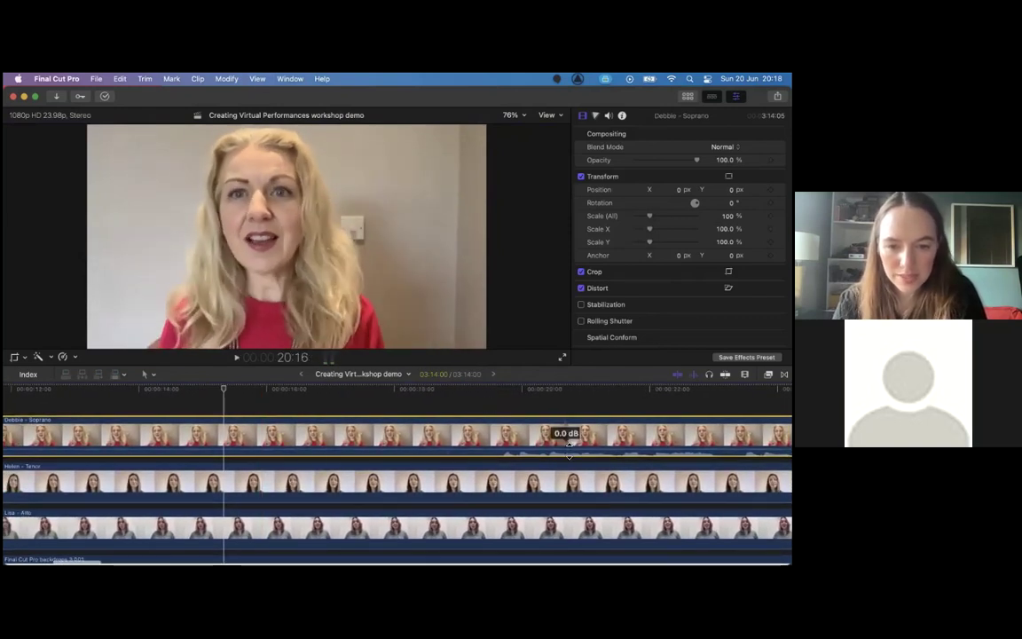
pyautogui.press('space')
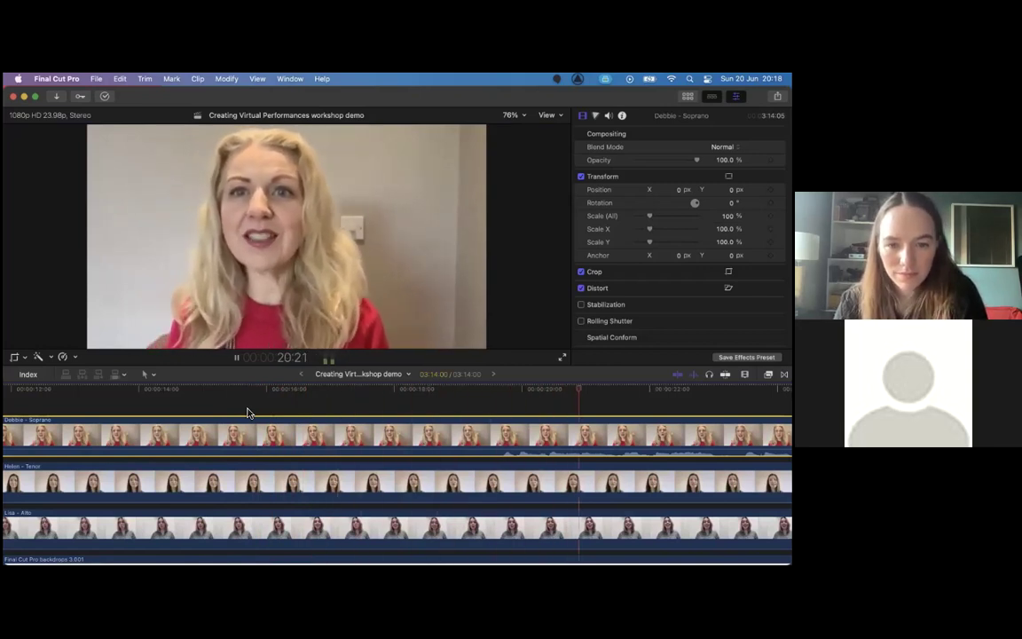
pyautogui.press('space')
pyautogui.press('Home')
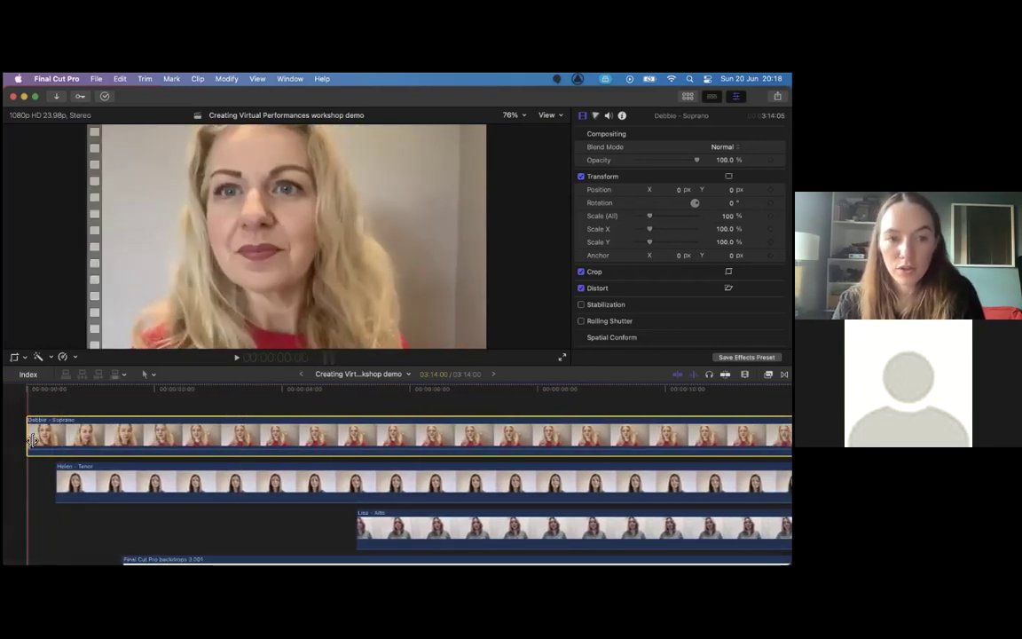
pyautogui.moveTo(32, 439); pyautogui.dragTo(377, 440)
pyautogui.hscroll(5, 355, 443)
pyautogui.hscroll(5, 355, 444)
pyautogui.moveTo(547, 428); pyautogui.dragTo(456, 428)
pyautogui.rightClick(456, 428)
pyautogui.press('Escape')
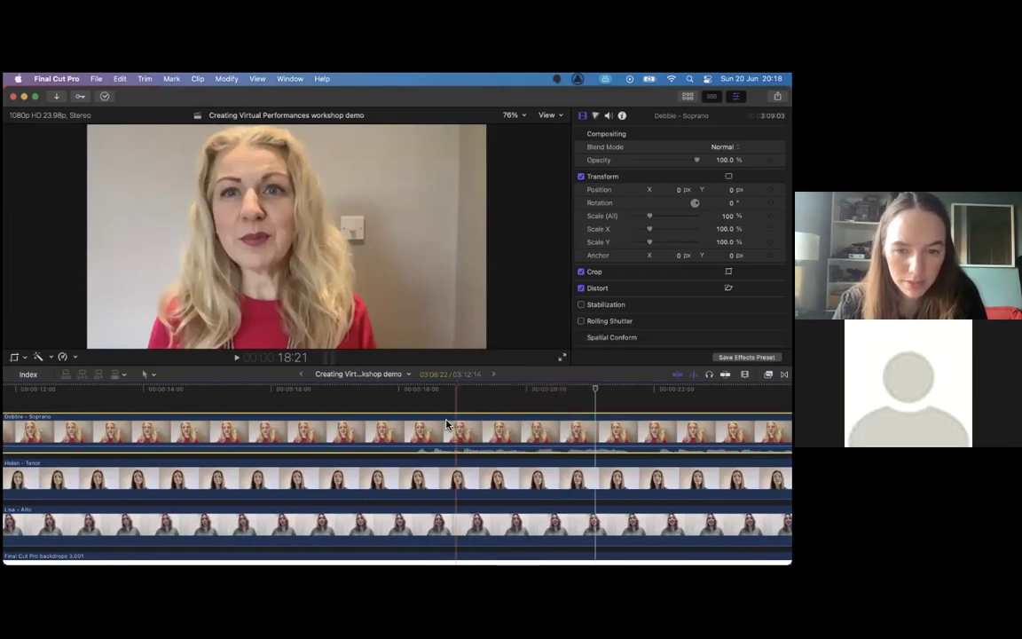
pyautogui.moveTo(446, 424); pyautogui.dragTo(334, 427)
pyautogui.click(260, 390)
pyautogui.press('space')
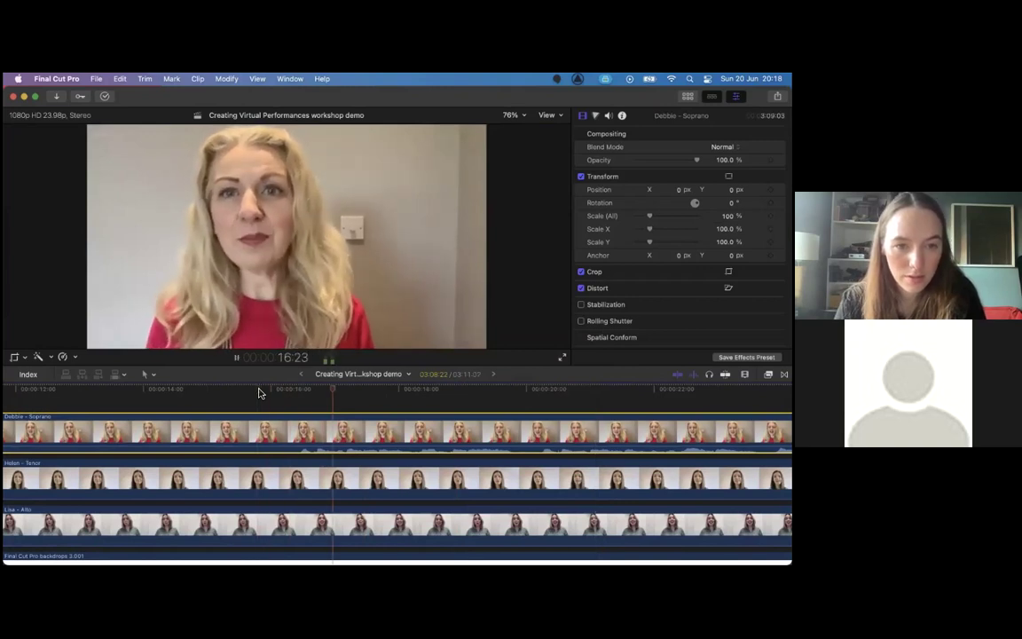
pyautogui.press('space')
pyautogui.moveTo(298, 423); pyautogui.dragTo(318, 423)
pyautogui.click(260, 389)
pyautogui.press('space')
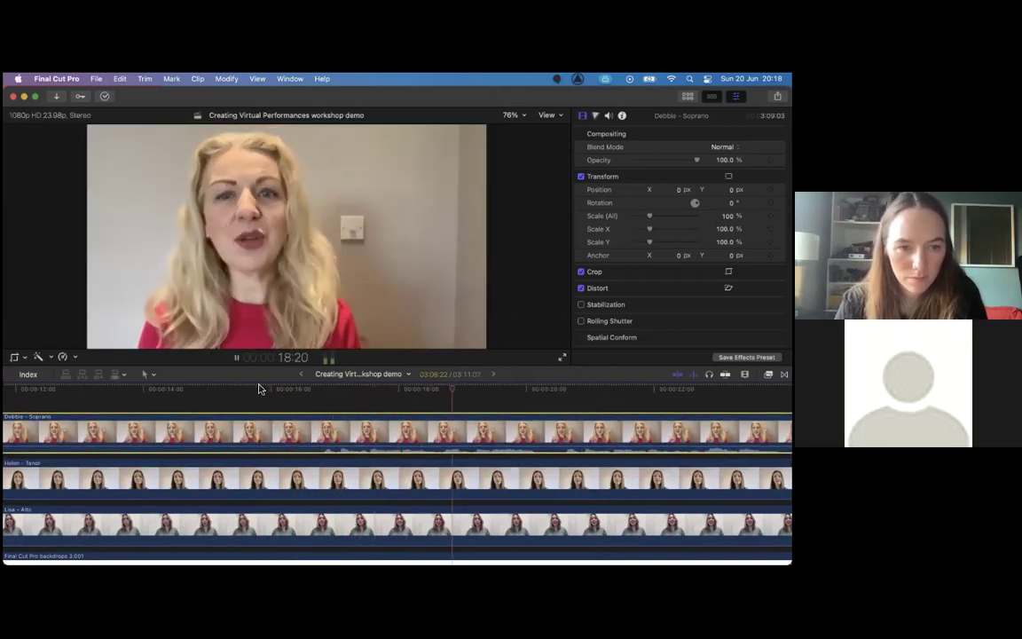
pyautogui.press('space')
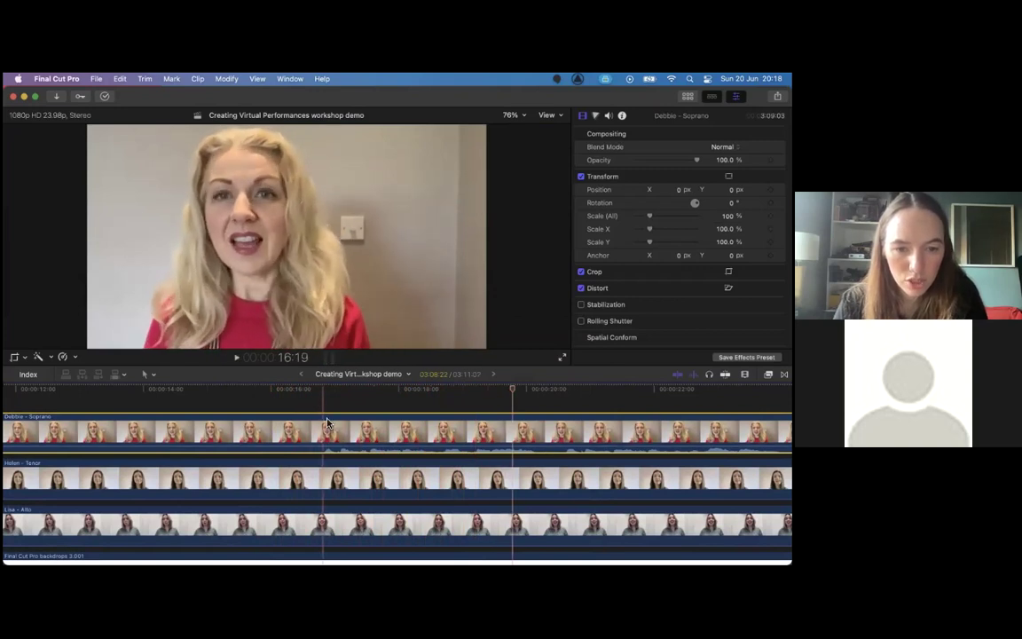
pyautogui.moveTo(327, 423); pyautogui.dragTo(327, 424)
pyautogui.press('space')
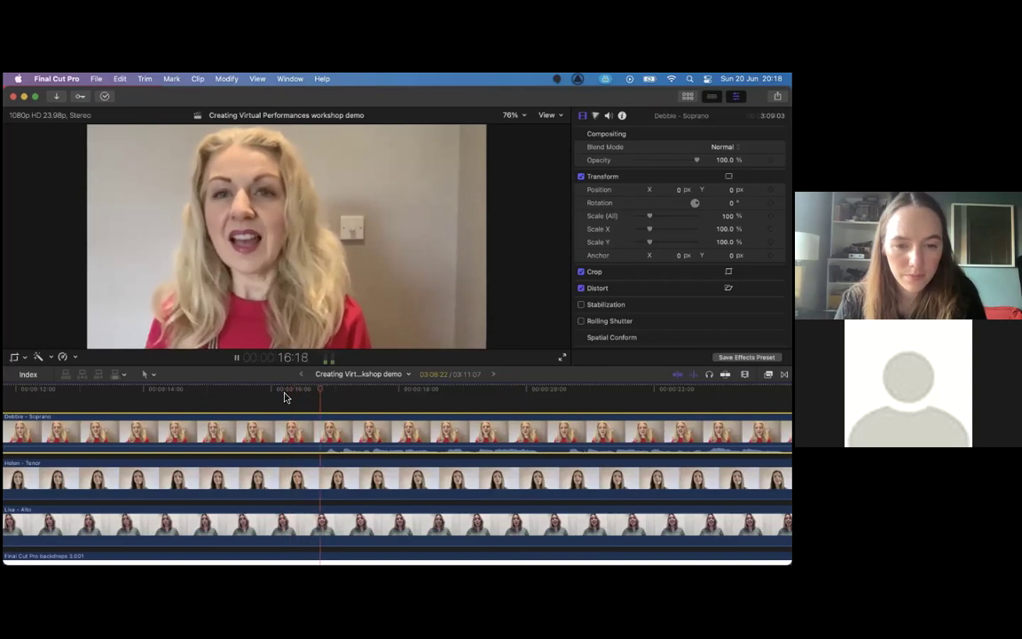
pyautogui.press('space')
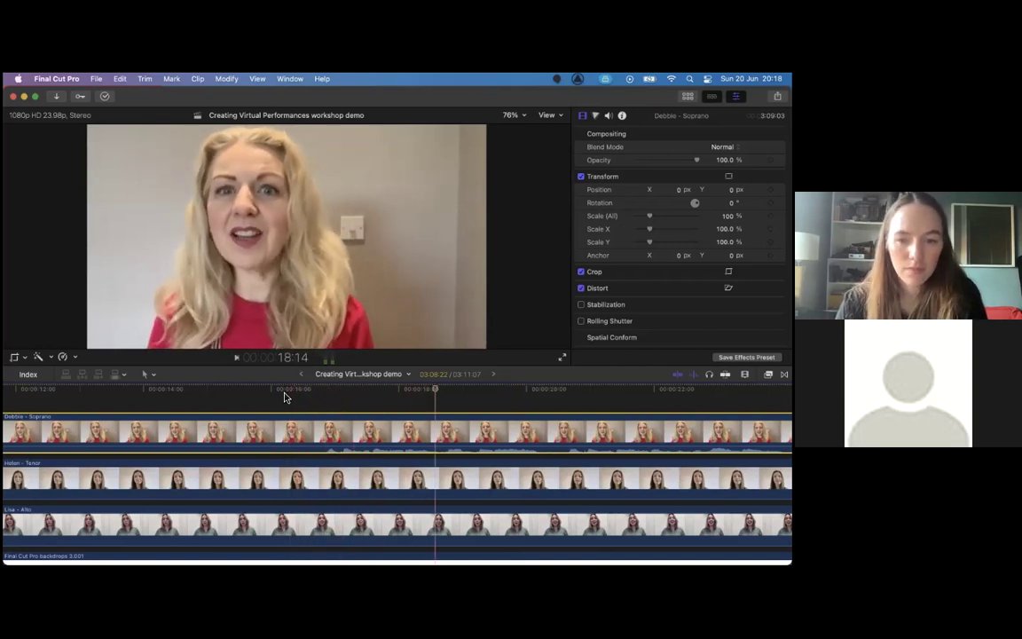
pyautogui.moveTo(336, 452); pyautogui.dragTo(336, 452)
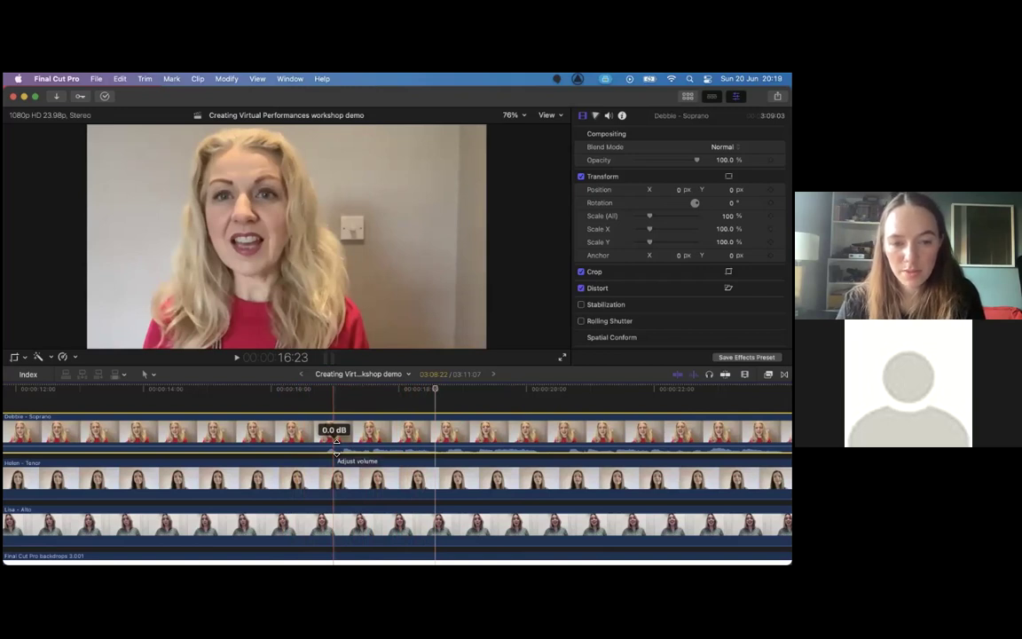
pyautogui.moveTo(336, 452); pyautogui.dragTo(336, 452)
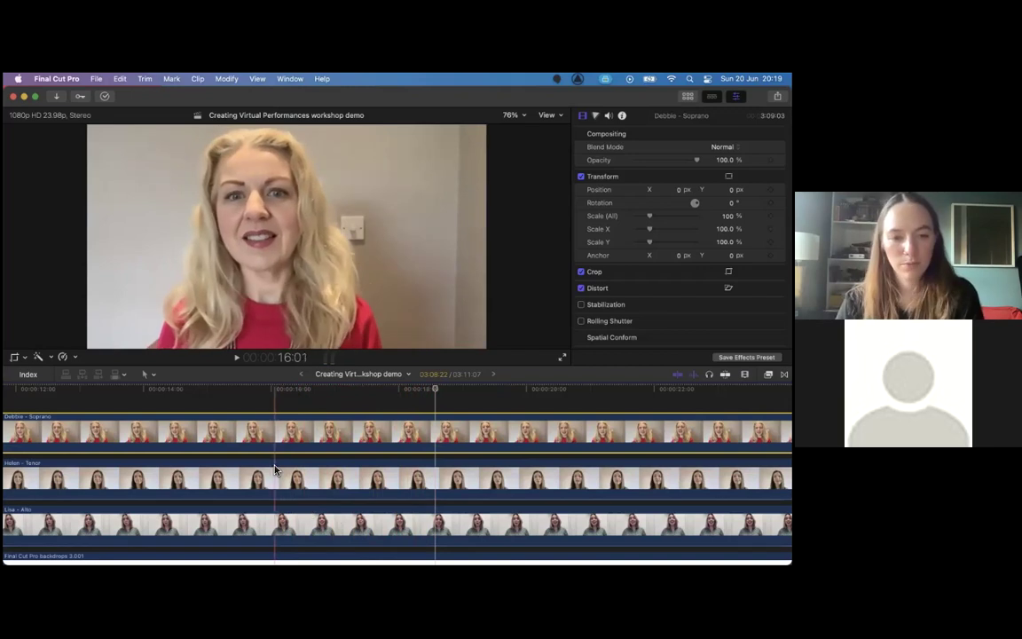
pyautogui.click(263, 390)
pyautogui.press('space')
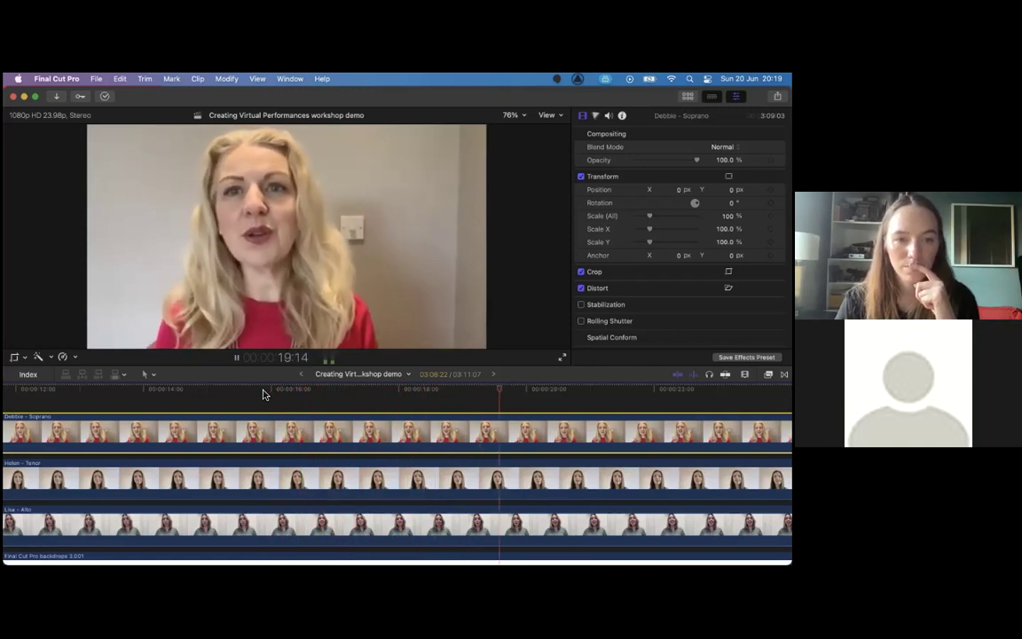
pyautogui.press('space')
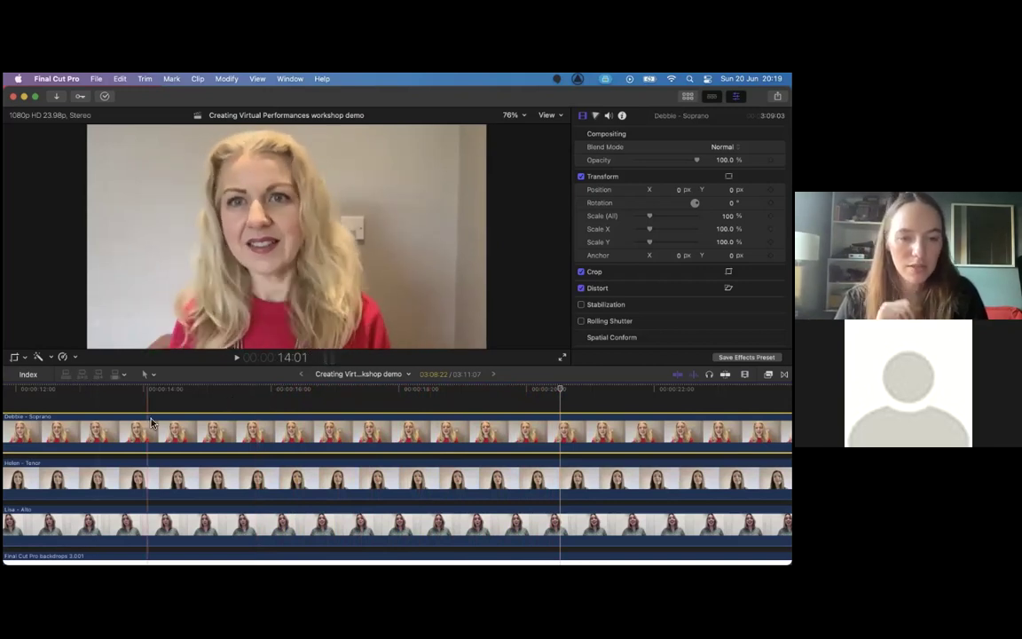
# Scale the soprano clip to 49% and move it into the frame's bottom-right quarter.
pyautogui.click(25, 358)
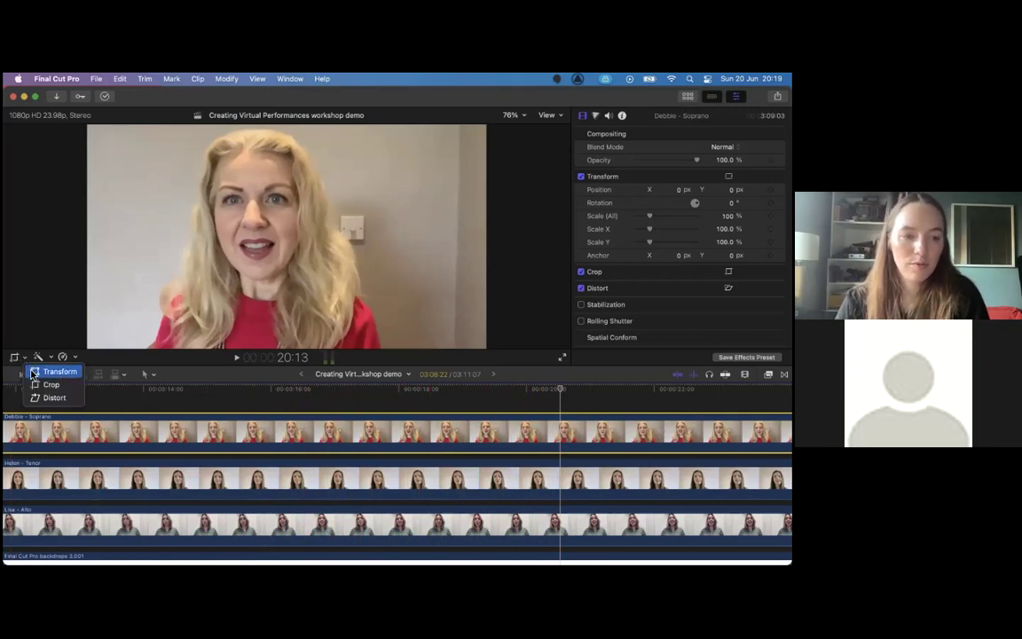
pyautogui.click(32, 373)
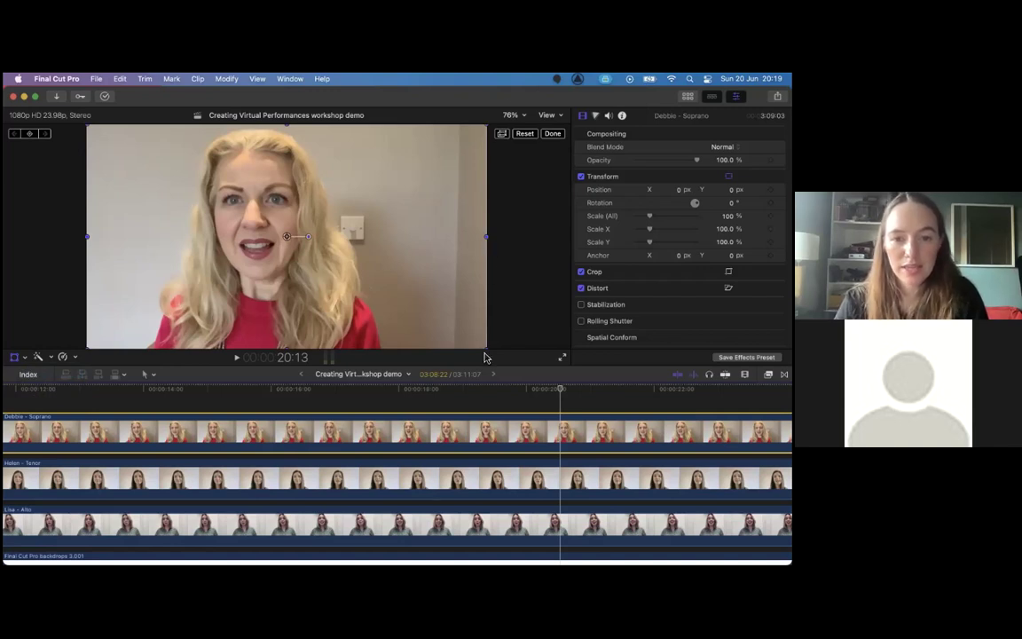
pyautogui.moveTo(486, 346); pyautogui.dragTo(422, 308)
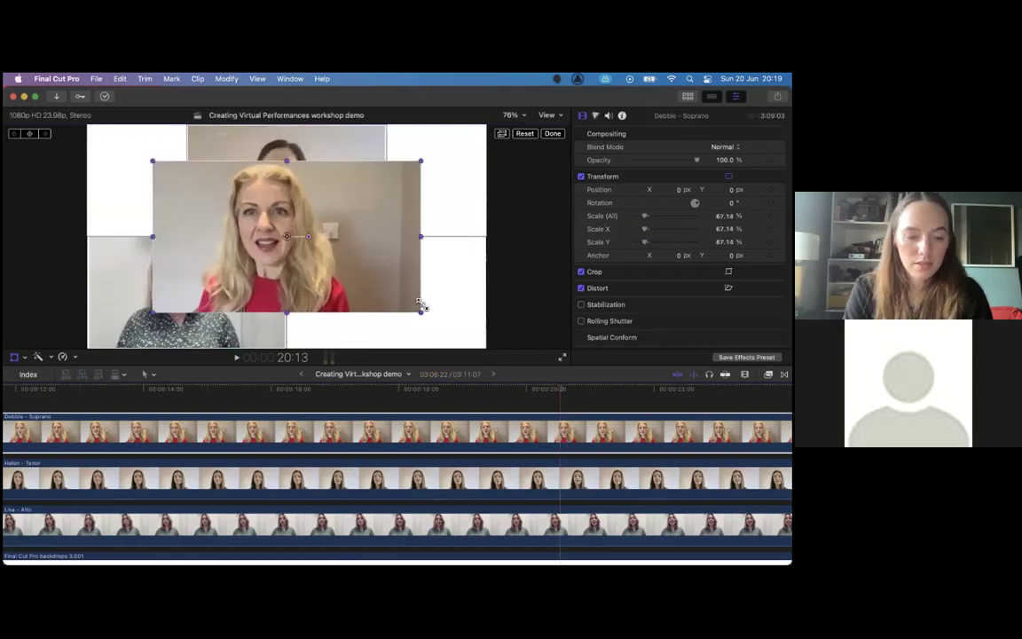
pyautogui.press('super+z')
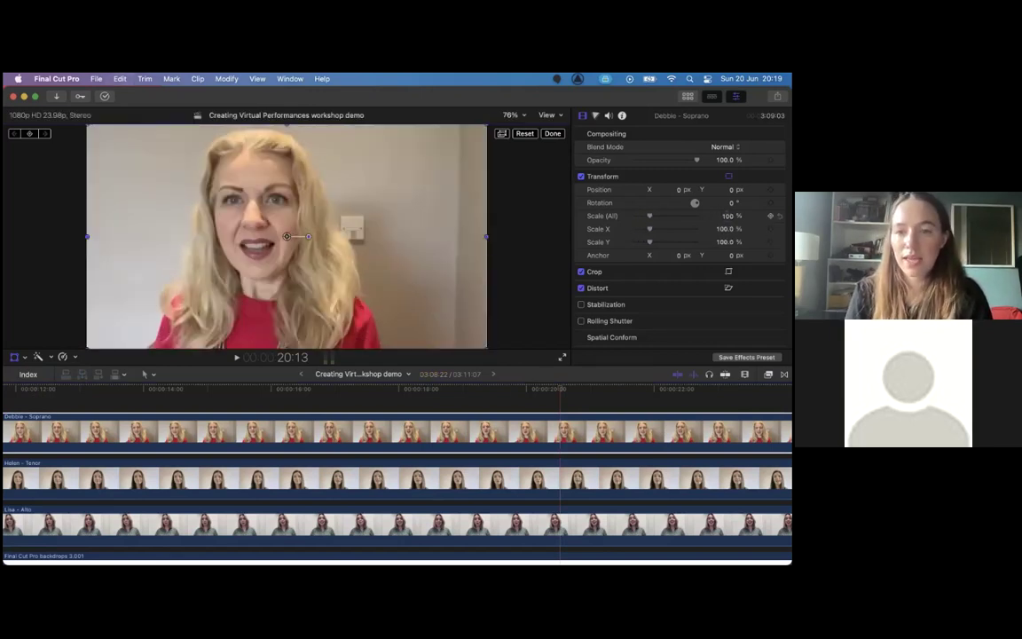
pyautogui.click(727, 215)
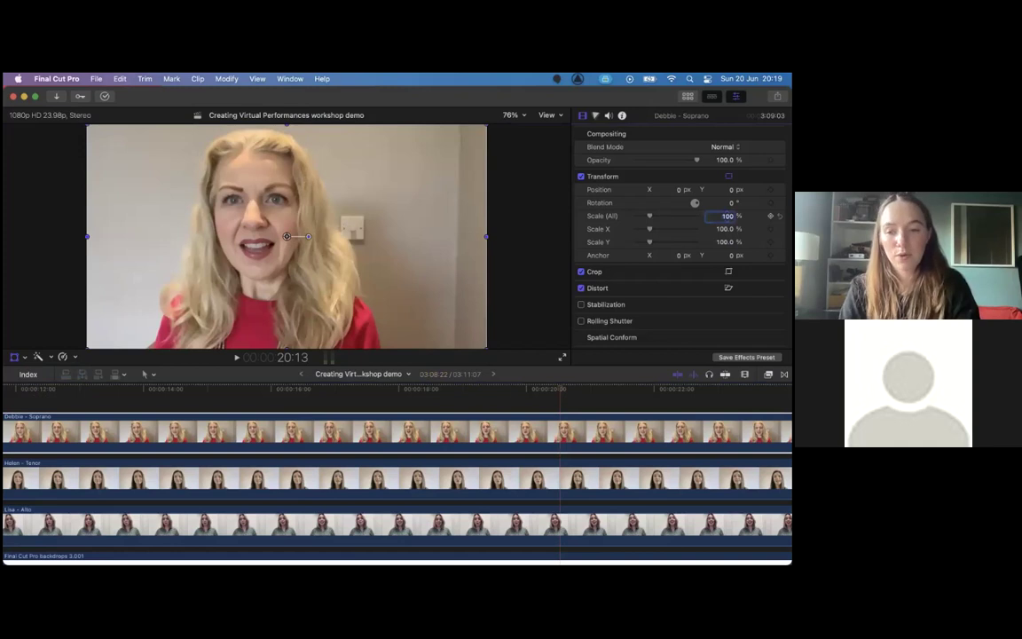
pyautogui.write('49')
pyautogui.press('Return')
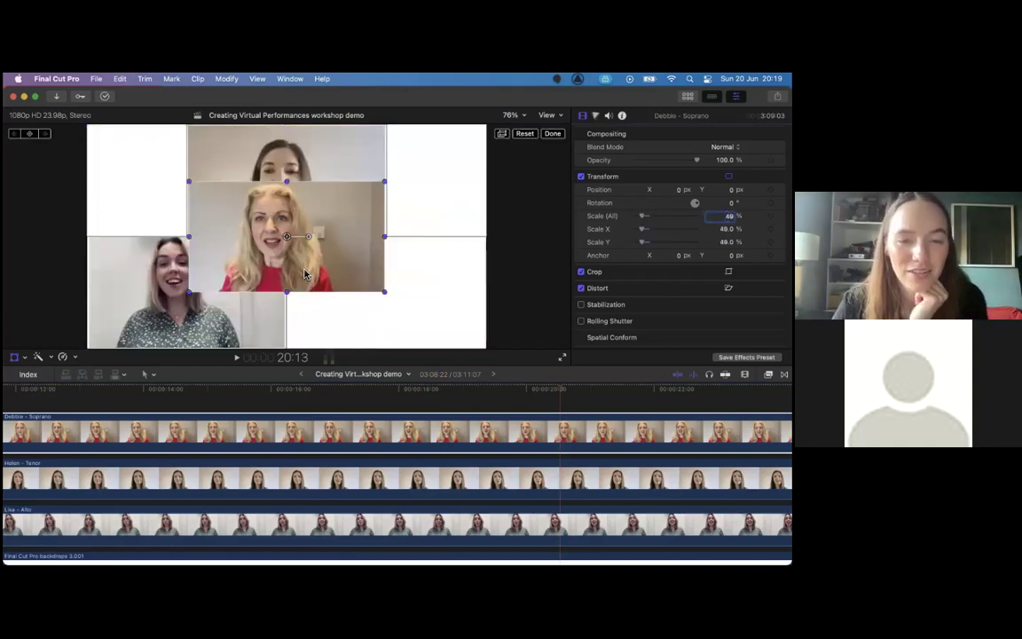
pyautogui.moveTo(304, 273); pyautogui.dragTo(405, 328)
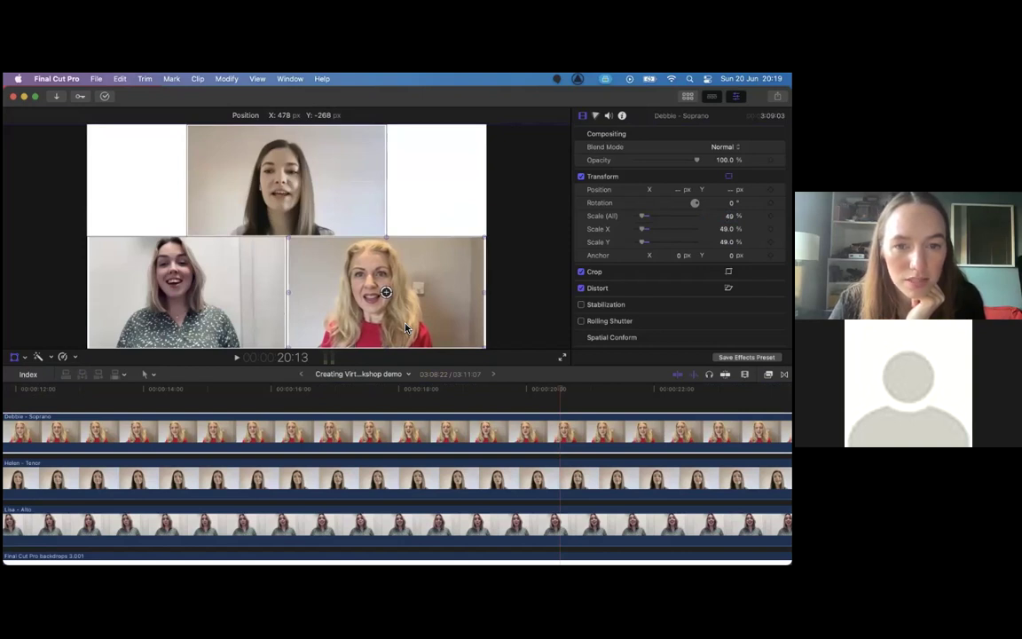
pyautogui.moveTo(405, 328); pyautogui.dragTo(406, 328)
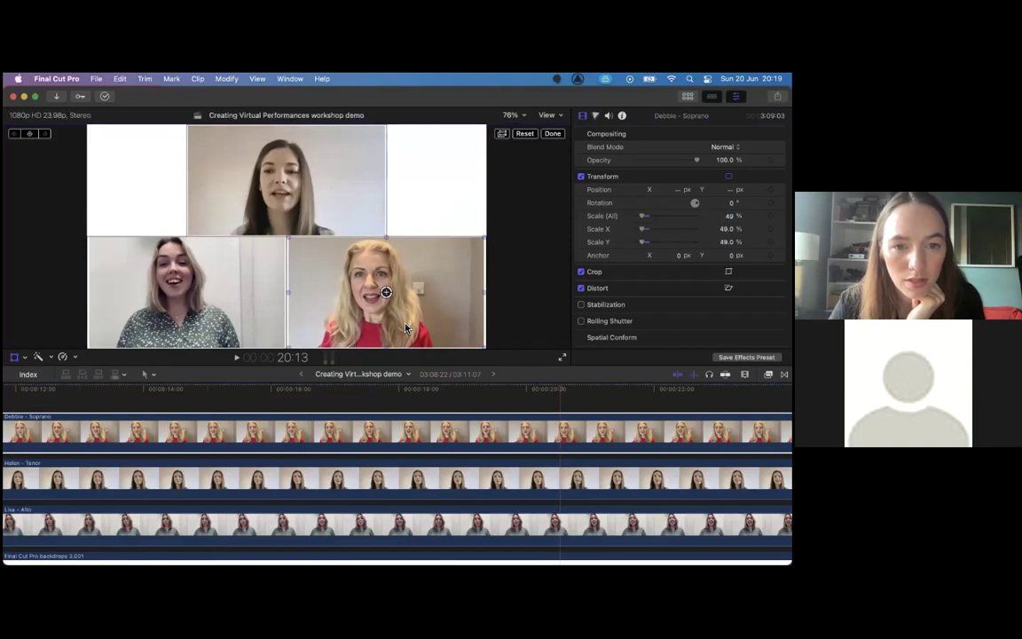
pyautogui.click(554, 135)
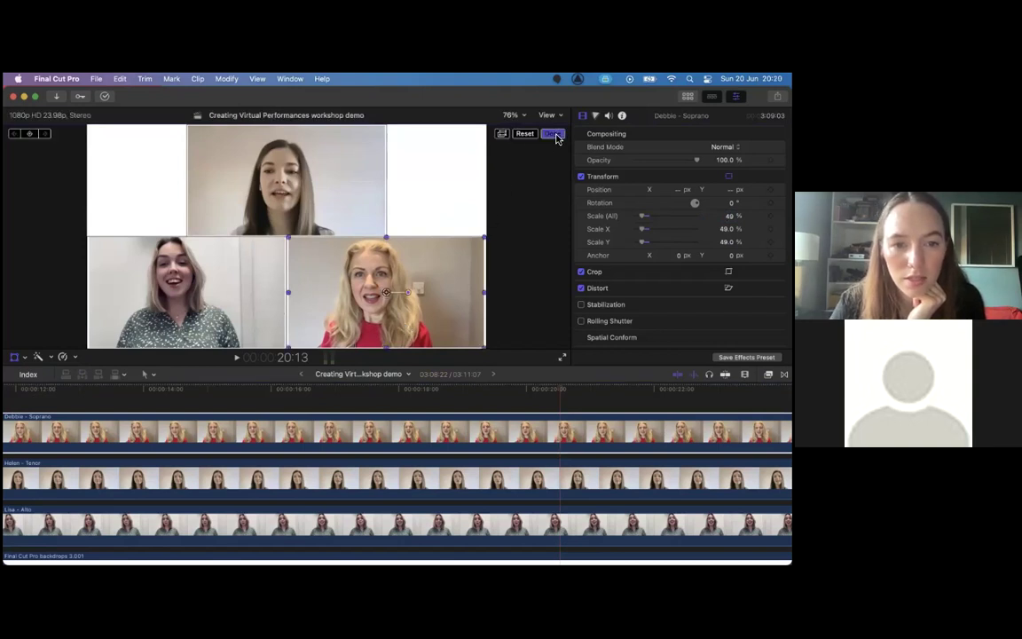
pyautogui.click(280, 392)
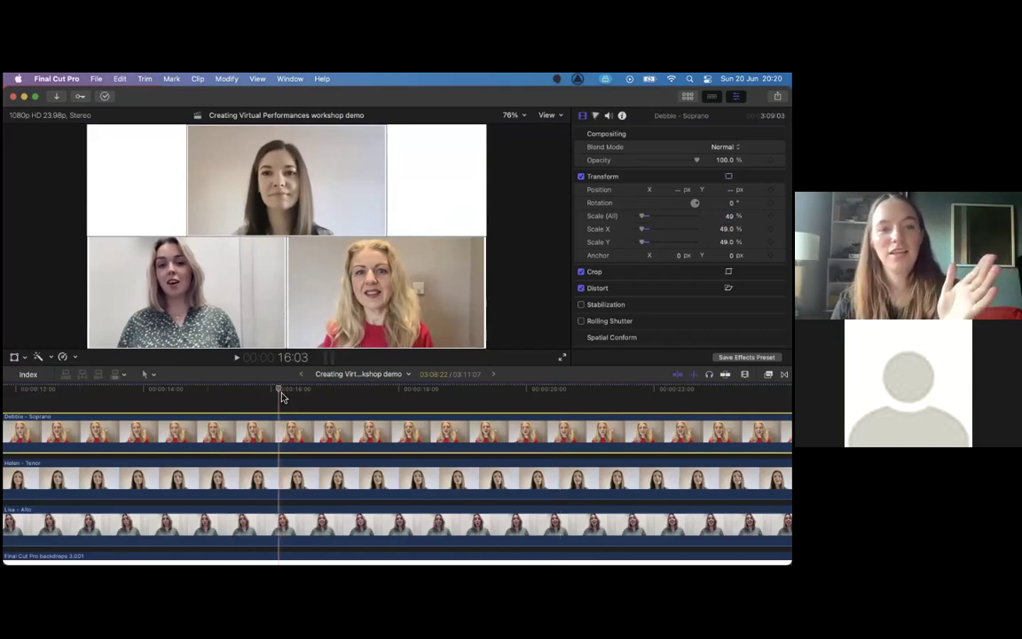
pyautogui.press('space')
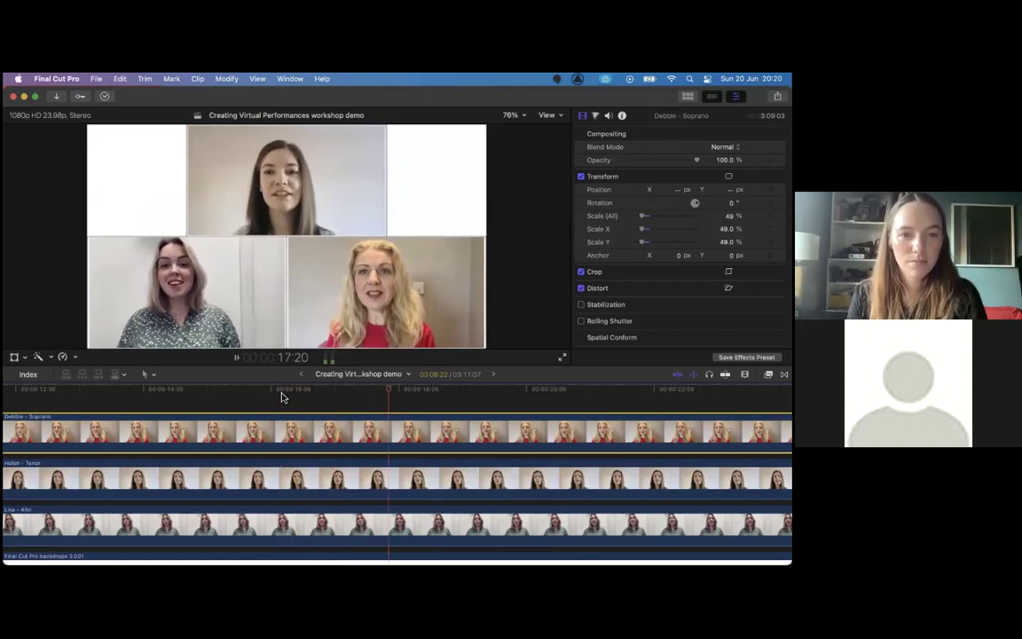
pyautogui.press('space')
pyautogui.hscroll(-10, 270, 444)
pyautogui.hscroll(2, 270, 444)
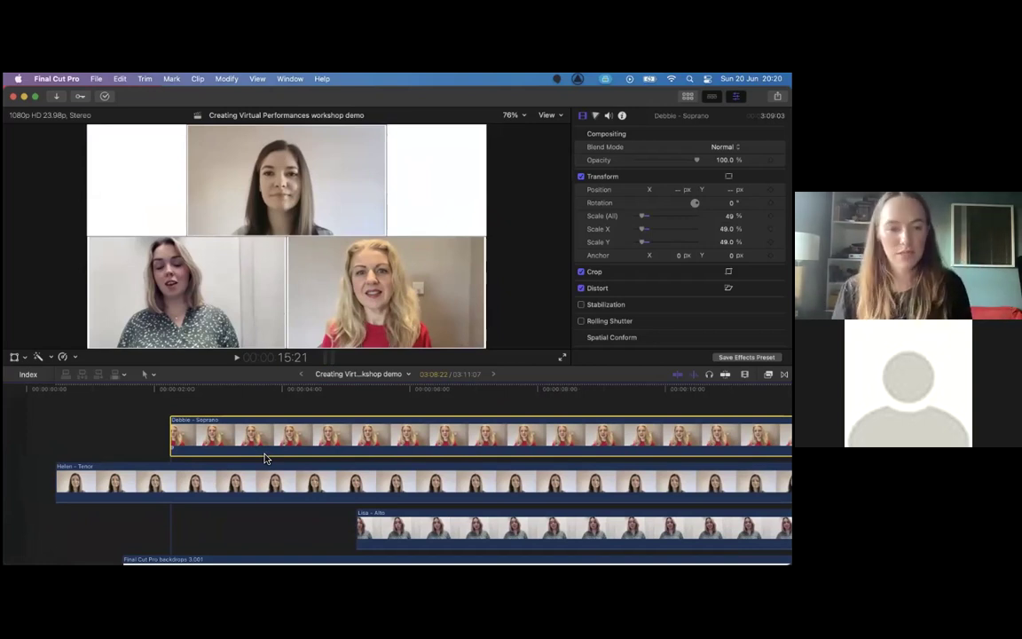
pyautogui.click(403, 391)
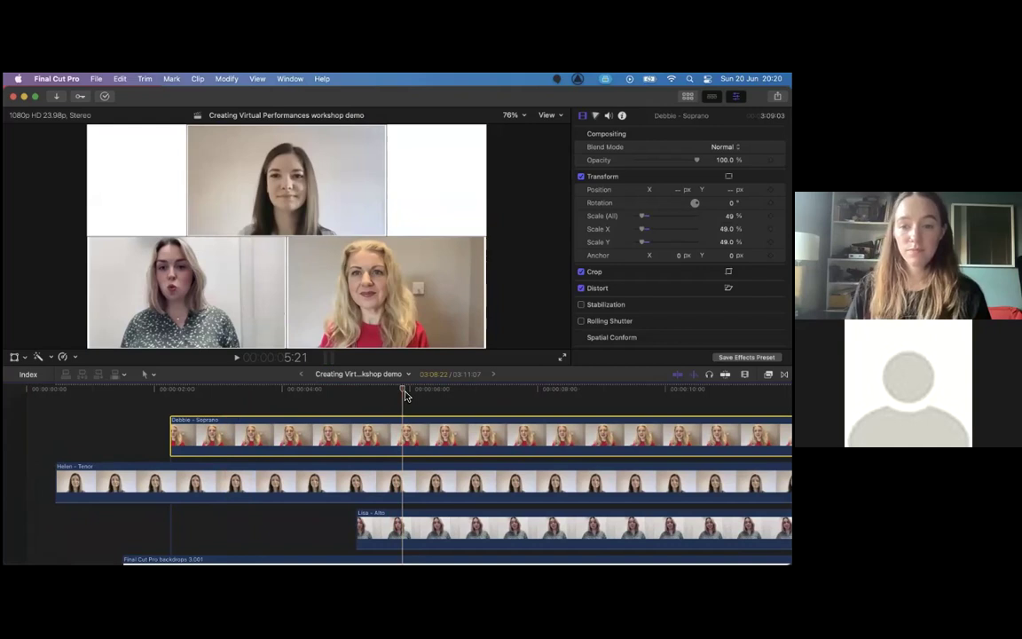
# Delete the white backdrop clip from the timeline.
pyautogui.scroll(-5, 405, 394)
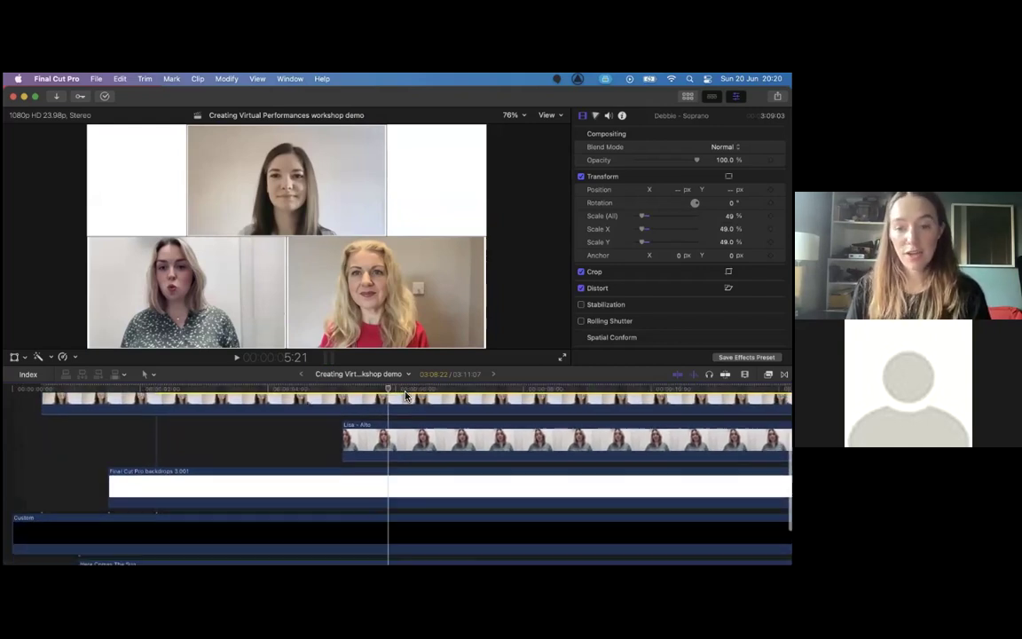
pyautogui.click(395, 451)
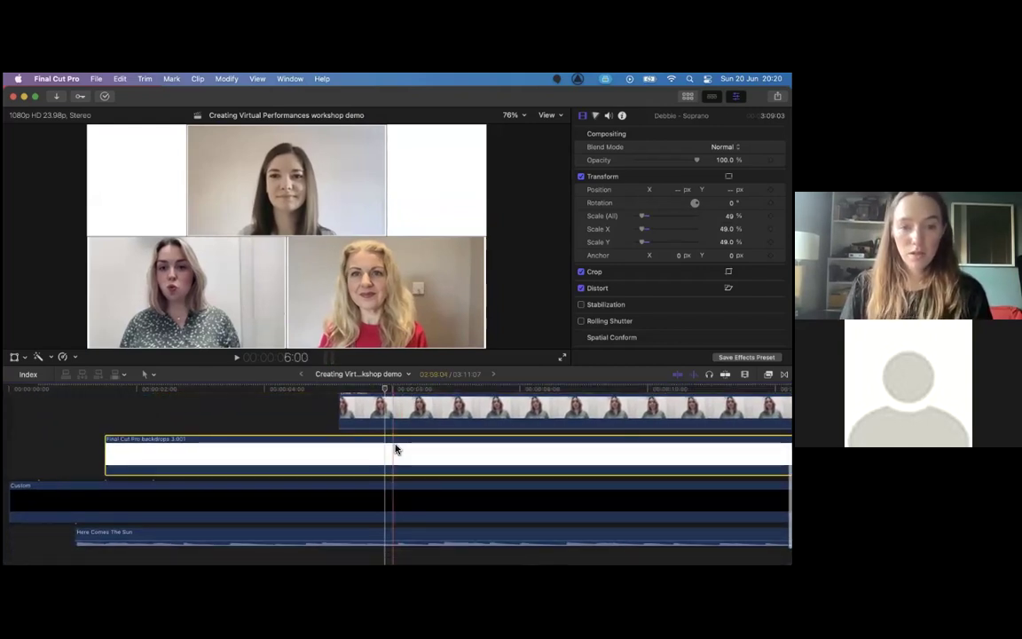
pyautogui.click(317, 443)
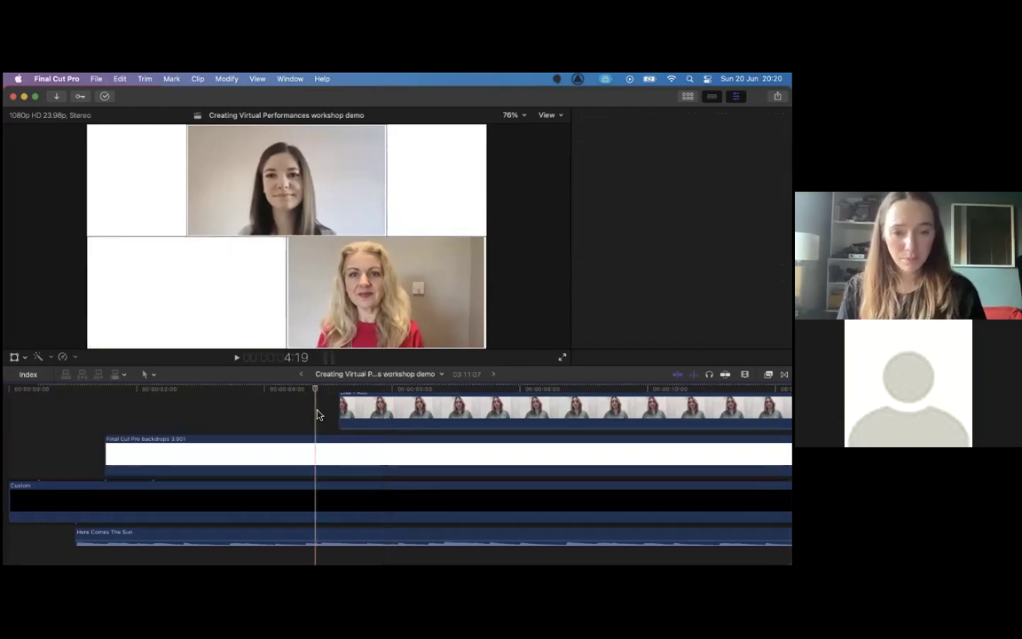
pyautogui.click(325, 440)
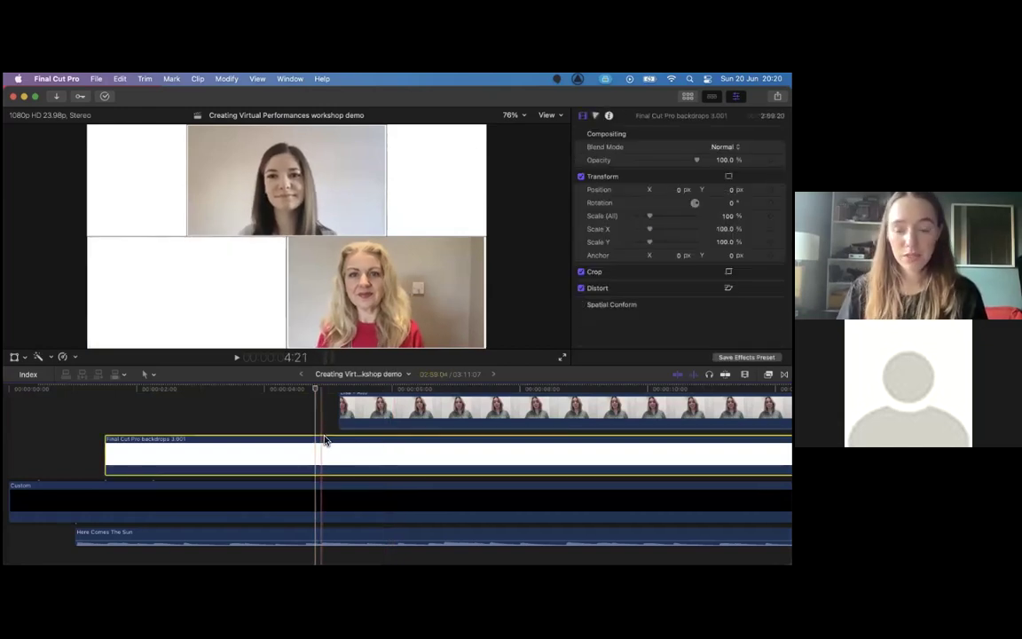
pyautogui.press('Delete')
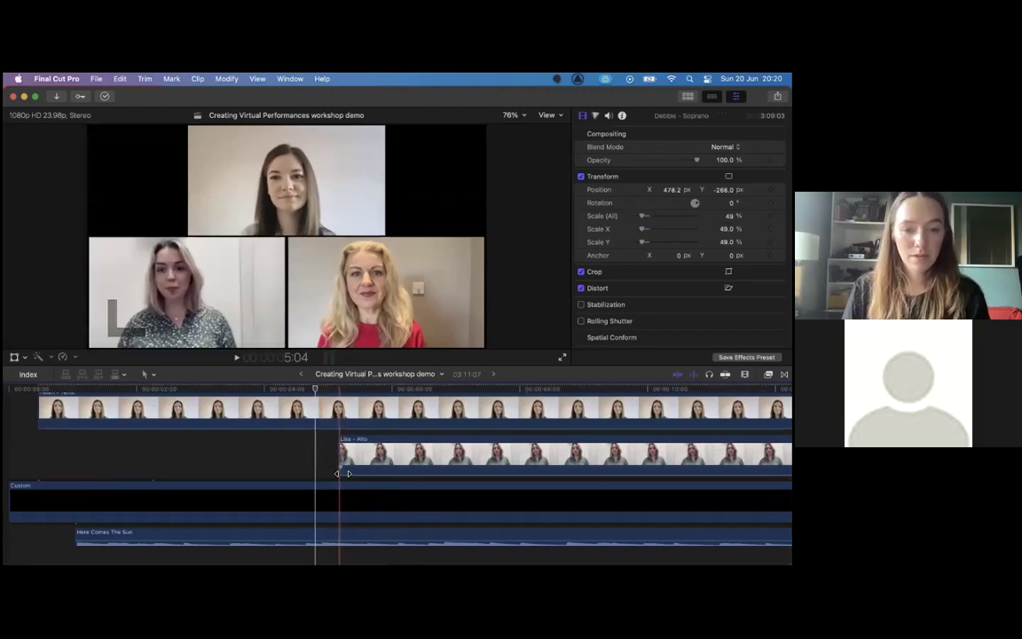
# Extend the Lisa - Alto clip's start earlier and play the opening to check it.
pyautogui.moveTo(341, 456); pyautogui.dragTo(100, 458)
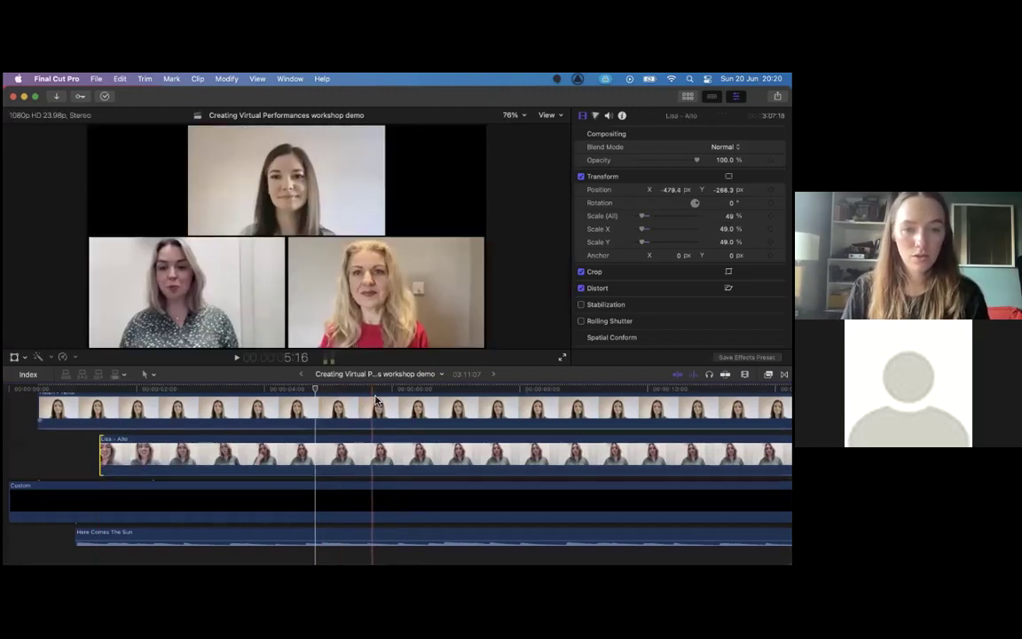
pyautogui.press('space')
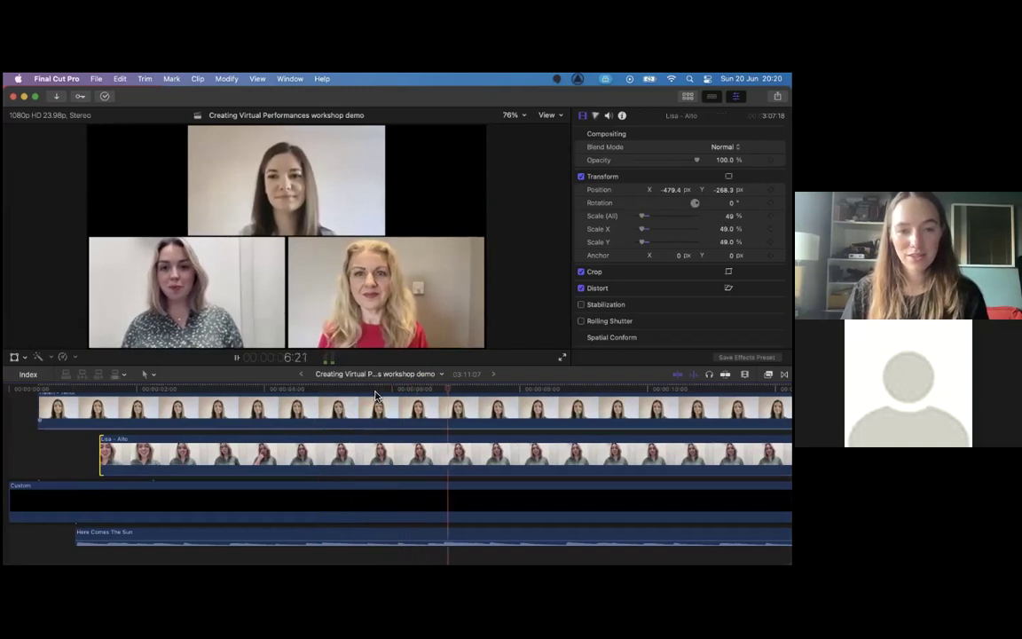
pyautogui.press('space')
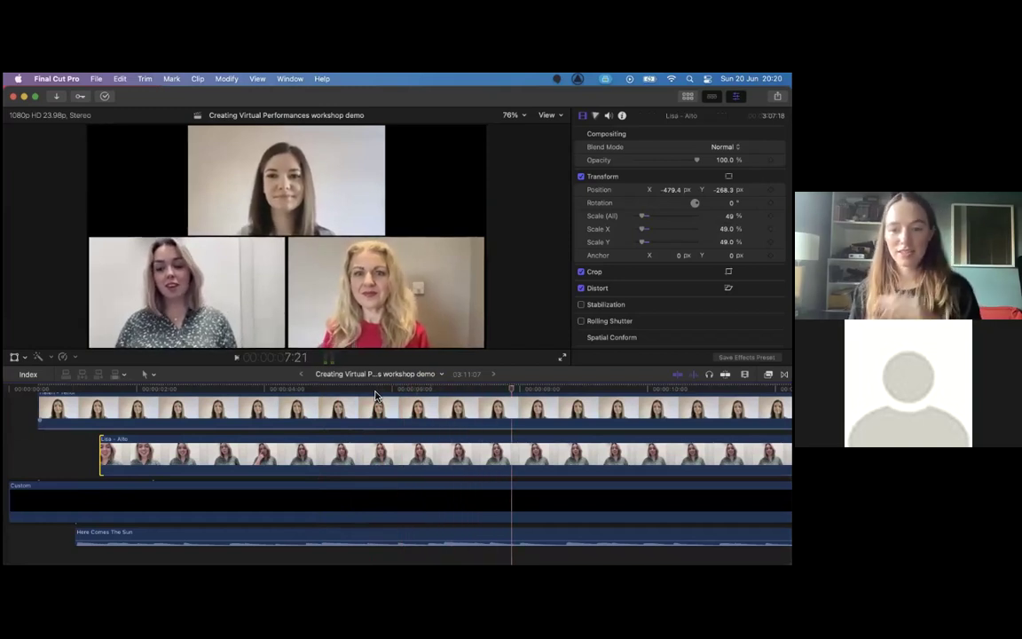
pyautogui.press('space')
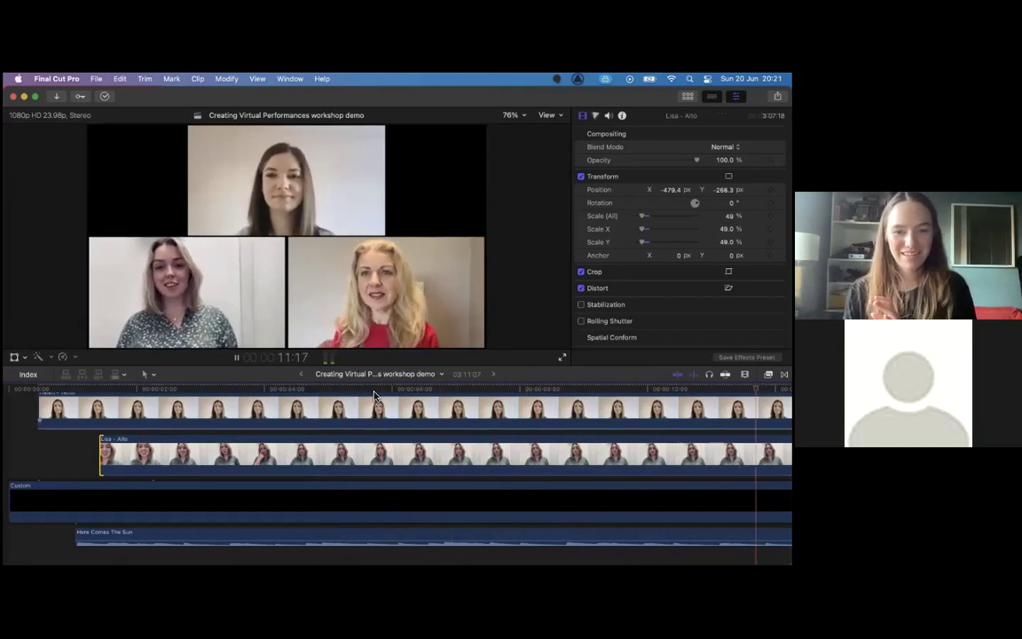
pyautogui.press('super+minus')
pyautogui.press('super+minus')
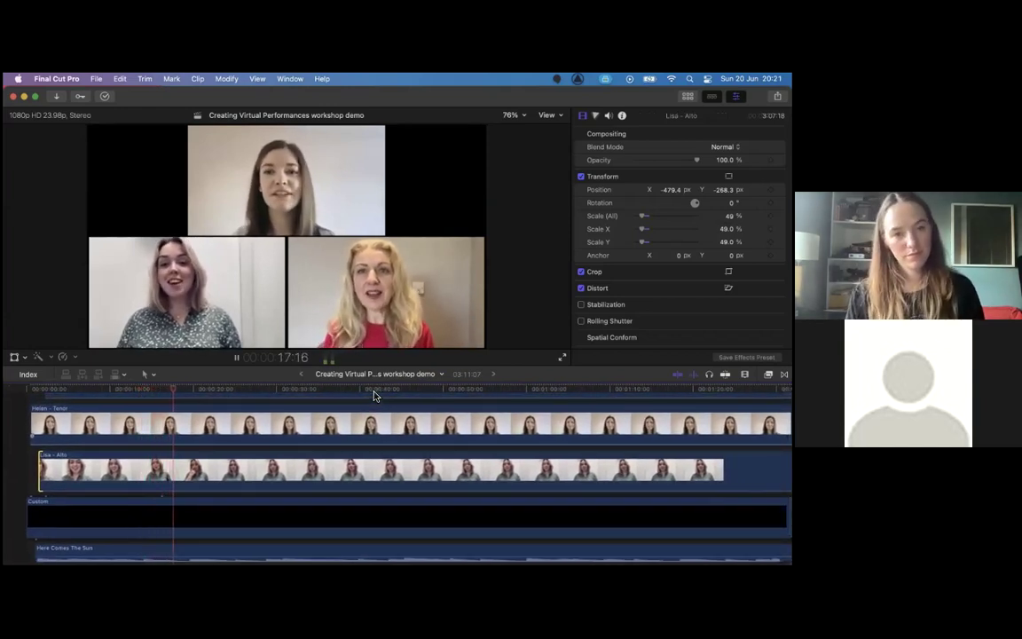
# Play the project from the beginning to review the opening.
pyautogui.press('space')
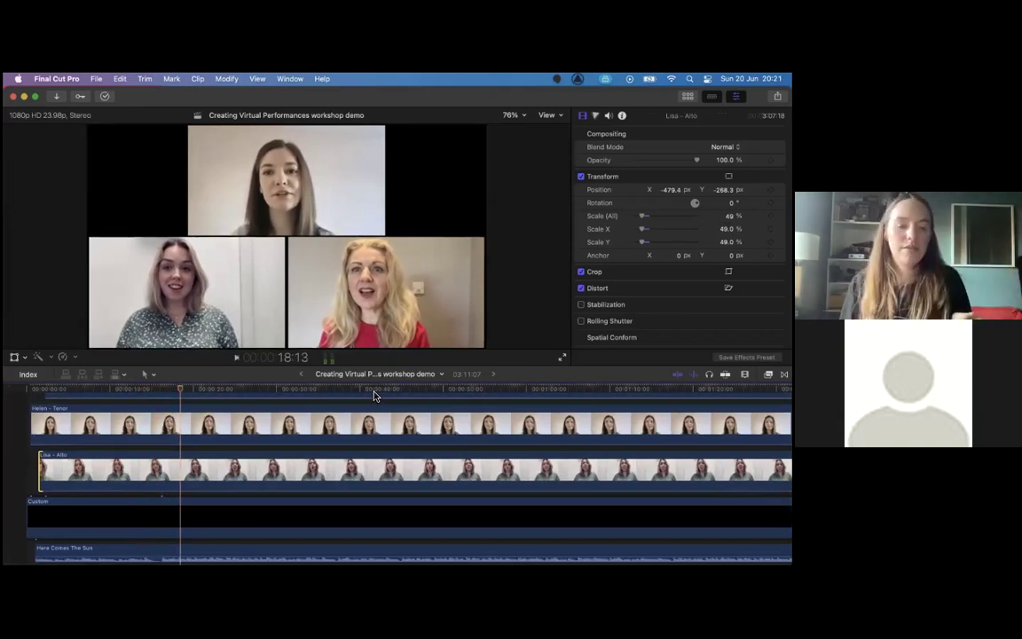
pyautogui.click(10, 445)
pyautogui.click(23, 444)
pyautogui.press('super+equal')
pyautogui.press('super+equal')
pyautogui.press('super+equal')
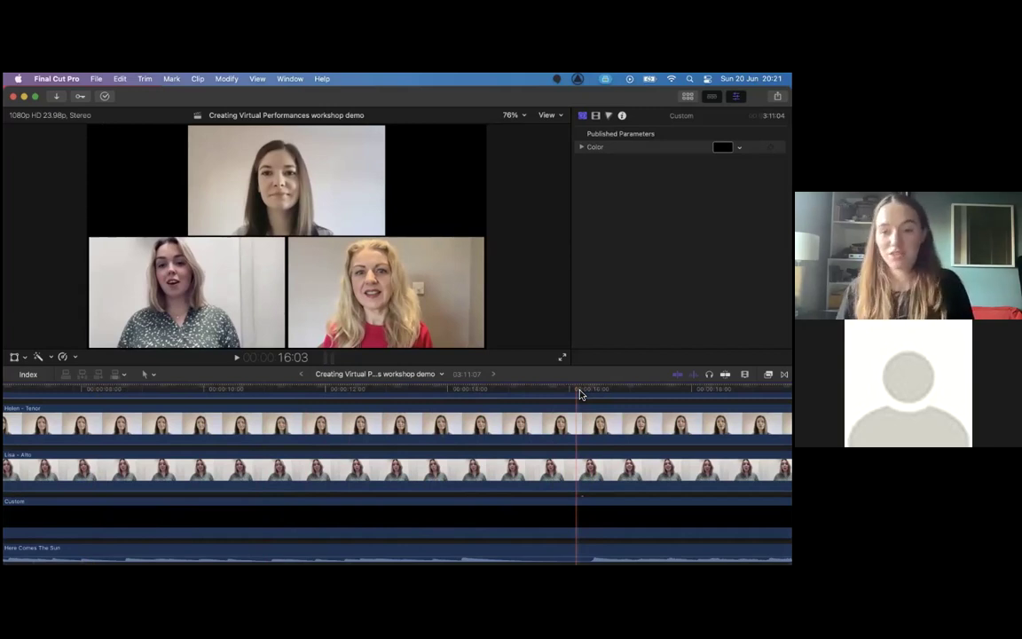
pyautogui.press('super+minus')
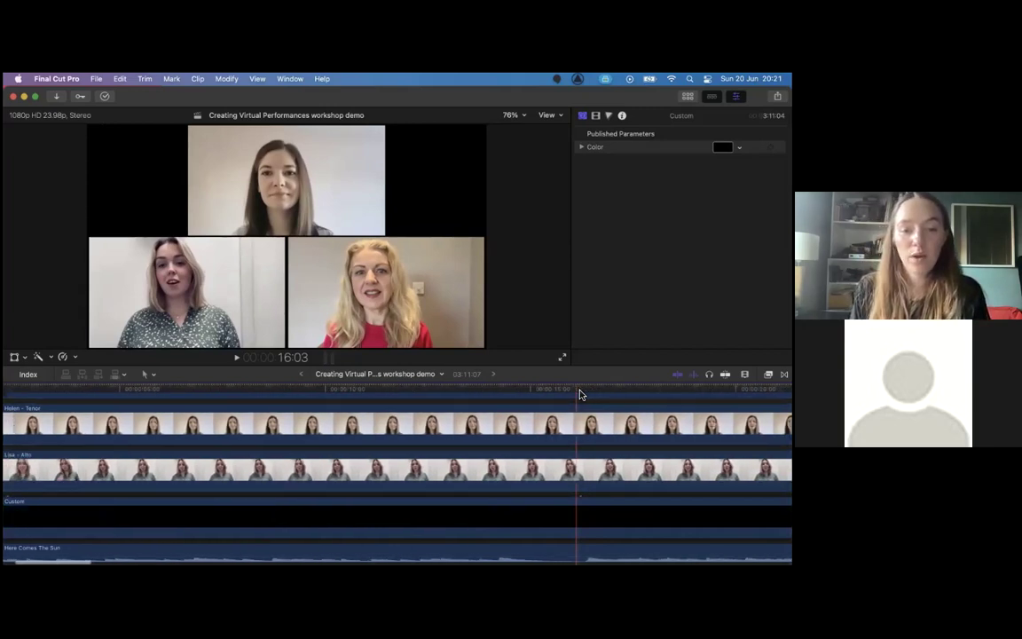
pyautogui.press('super+minus')
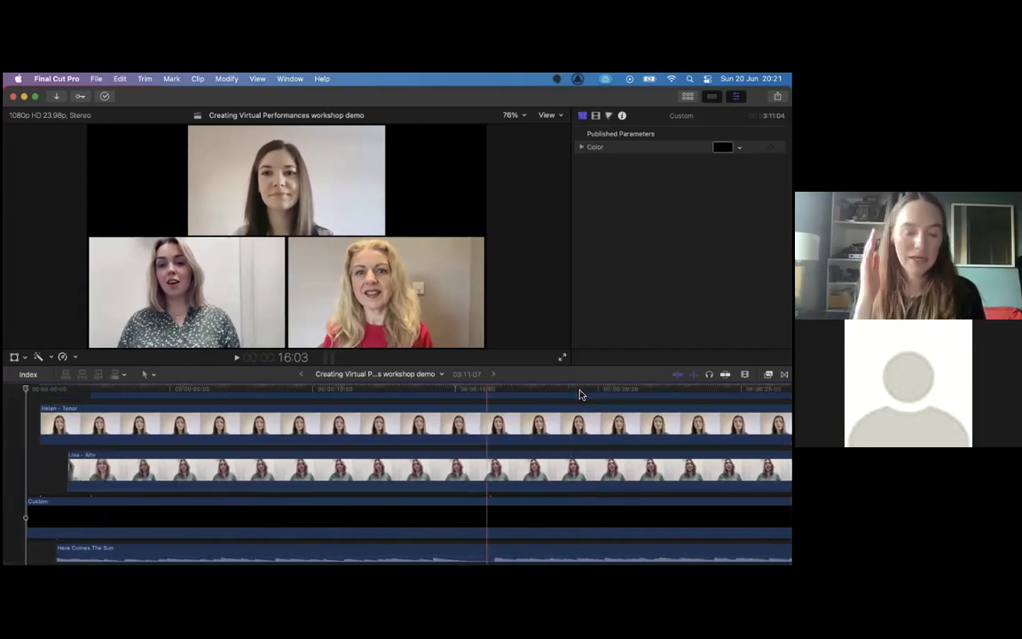
pyautogui.press('Home')
pyautogui.press('space')
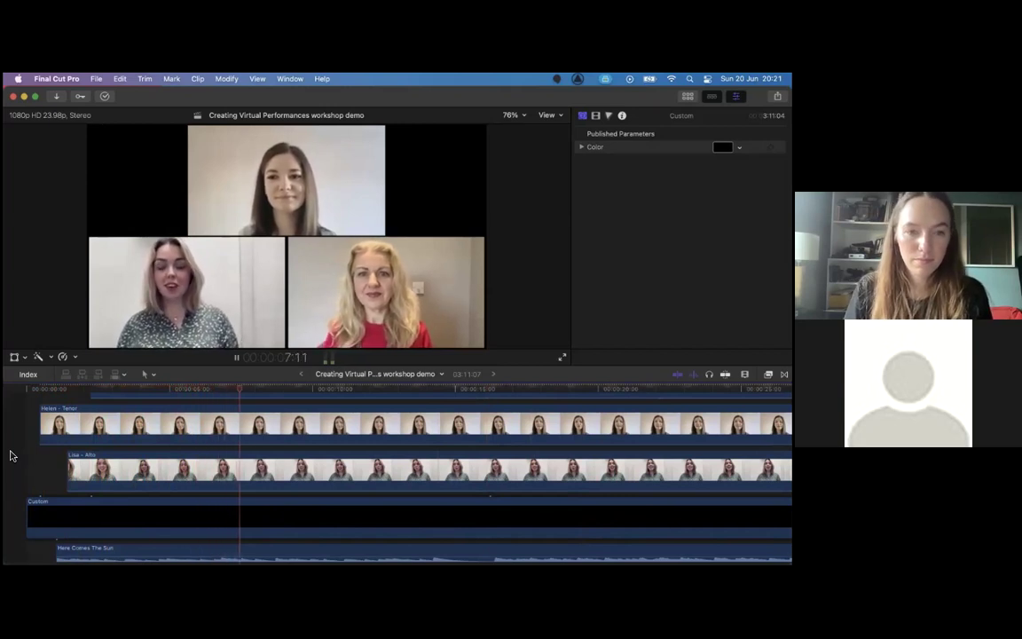
pyautogui.press('space')
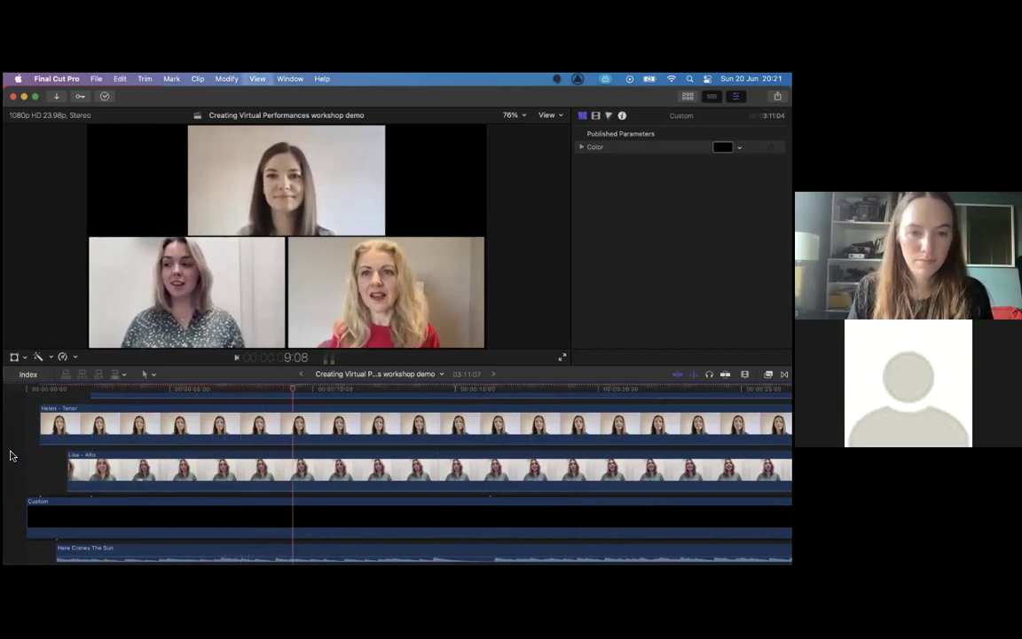
# Replay the opening and park the playhead at about 9:06, stepping back a frame.
pyautogui.click(207, 390)
pyautogui.press('space')
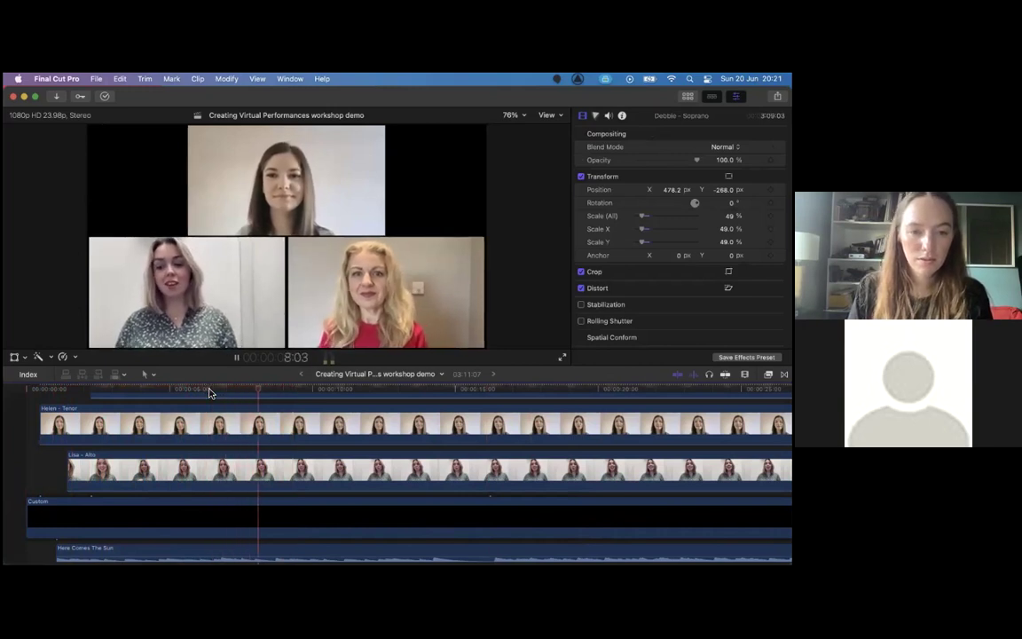
pyautogui.press('space')
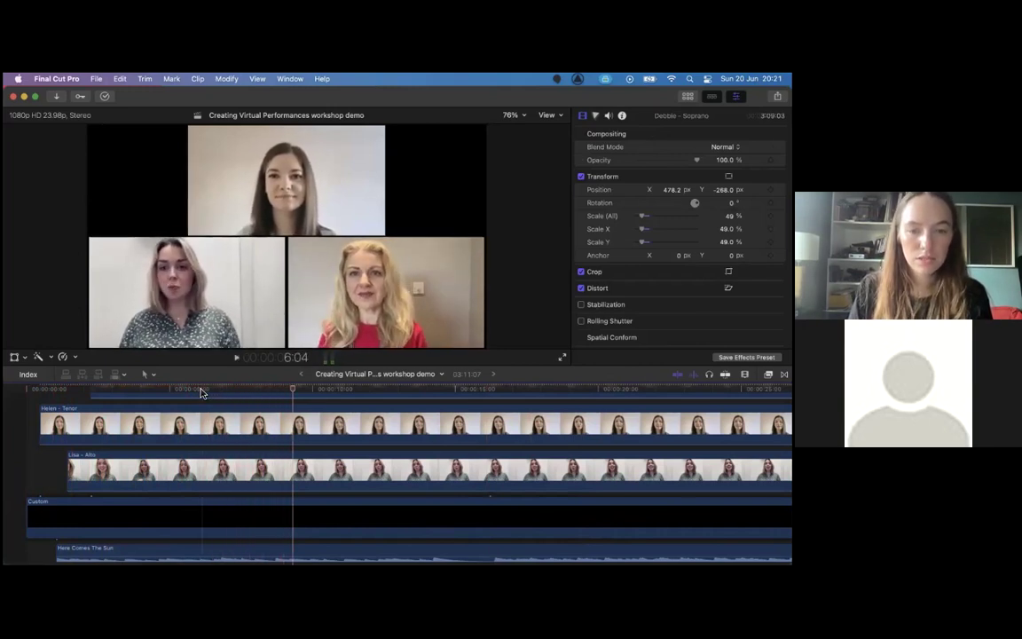
pyautogui.press('space')
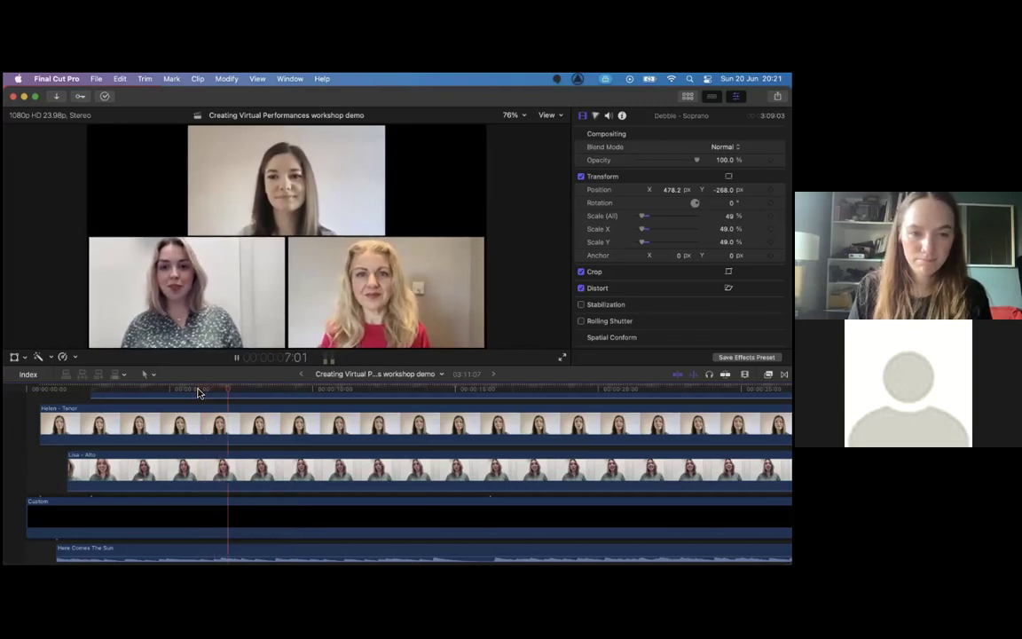
pyautogui.press('space')
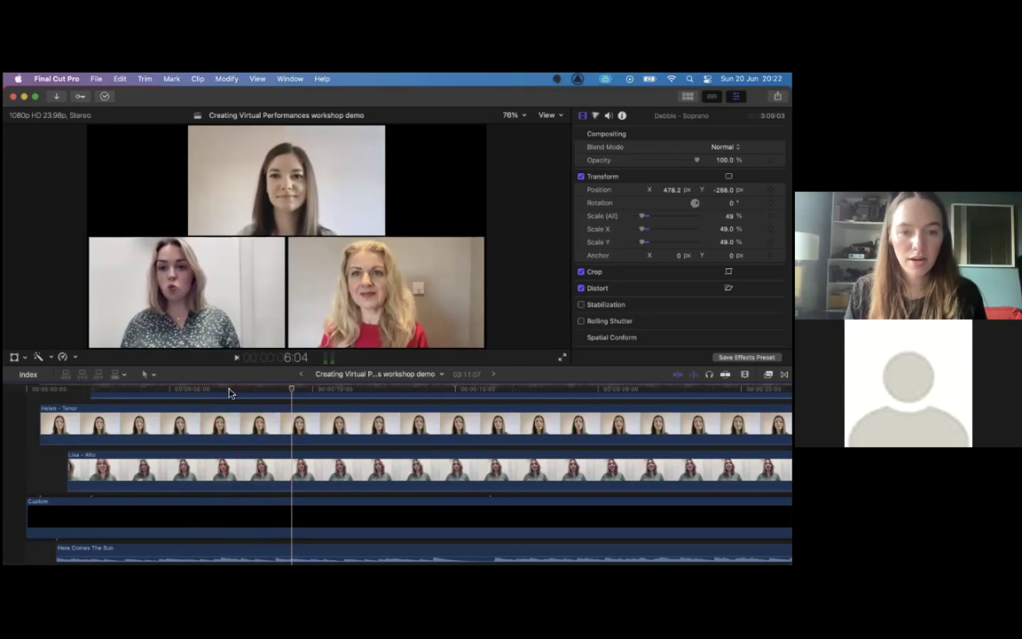
pyautogui.press('Left')
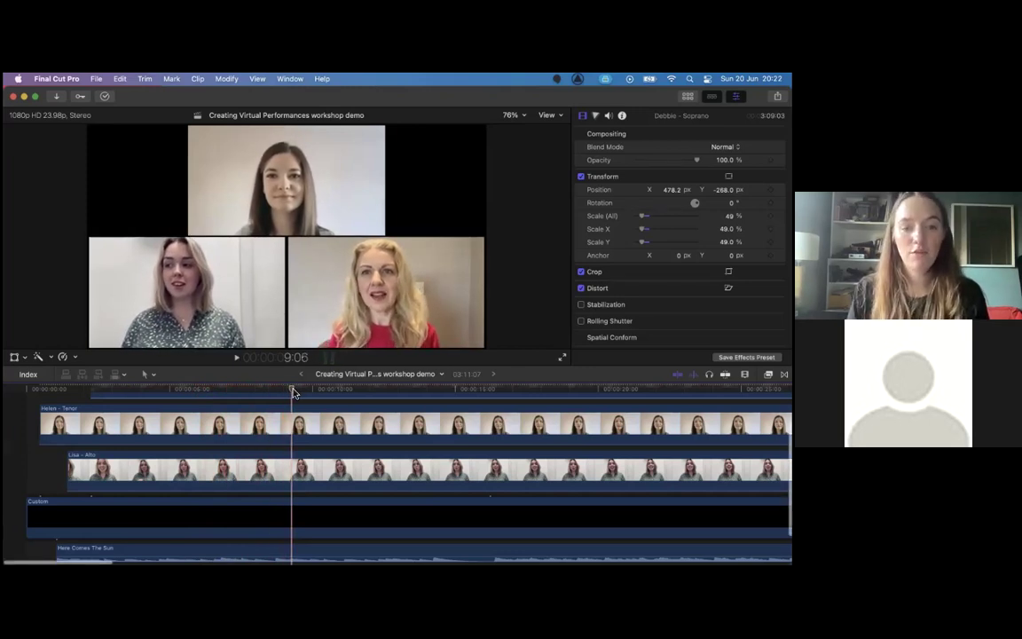
pyautogui.scroll(4, 294, 393)
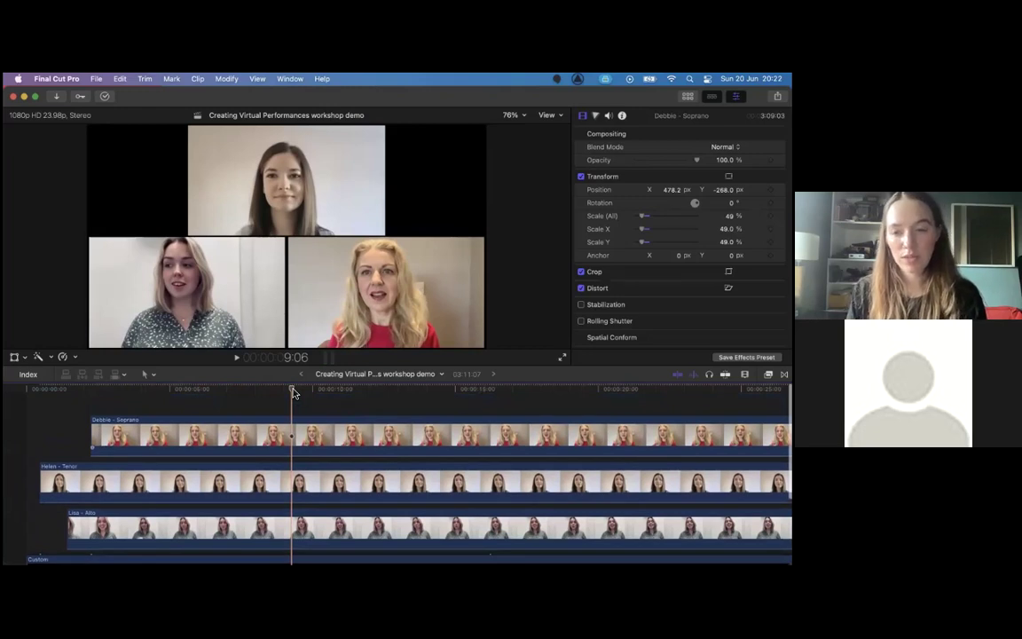
# Blade all three singer clips at about 9 seconds and delete their opening portions.
pyautogui.press('Right')
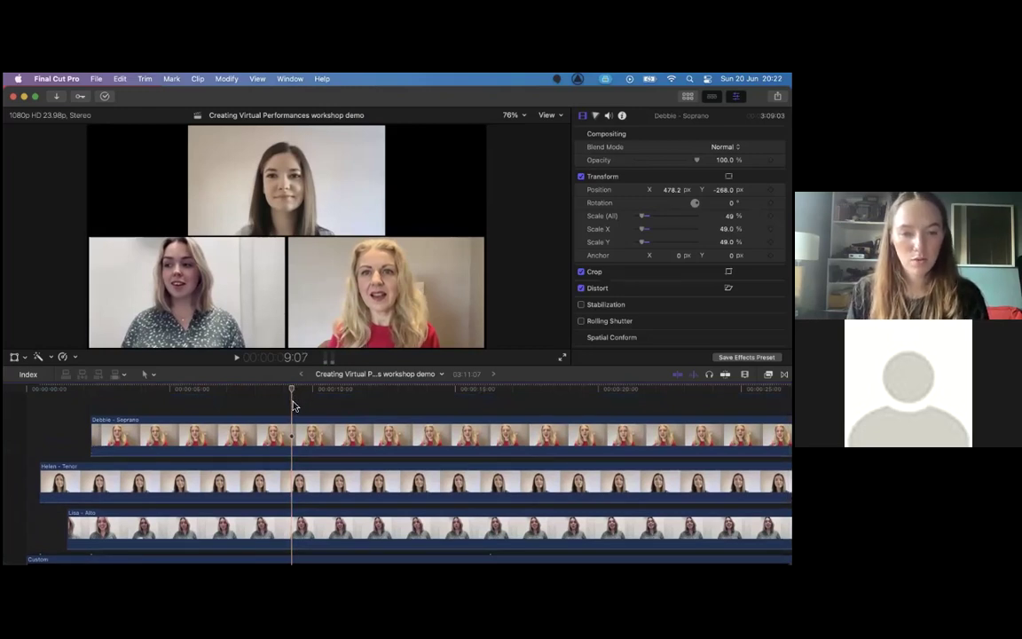
pyautogui.press('Left')
pyautogui.press('Left')
pyautogui.press('Left')
pyautogui.press('Left')
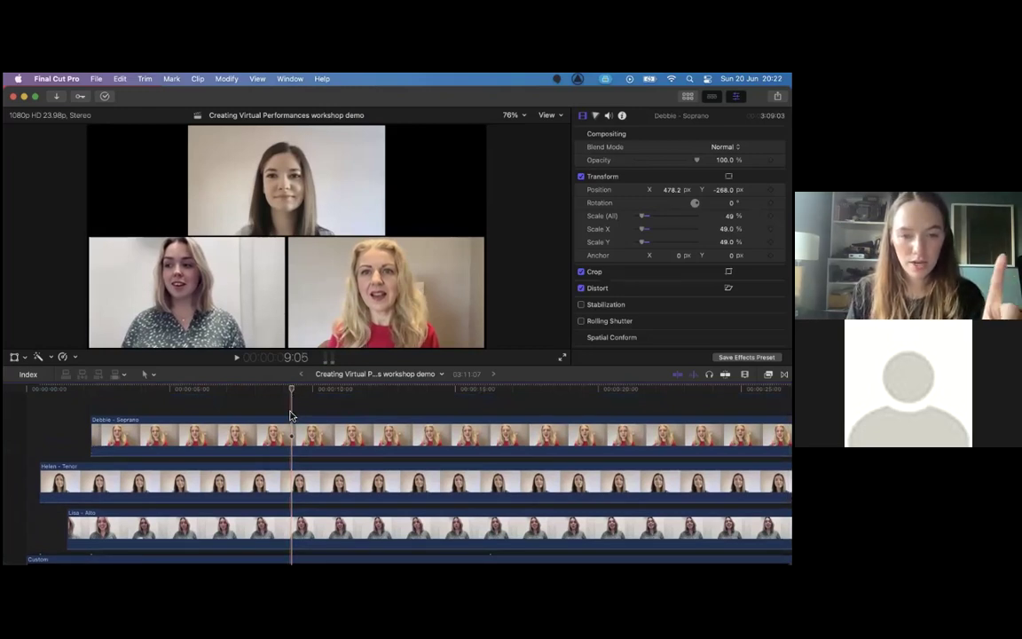
pyautogui.moveTo(291, 415); pyautogui.dragTo(289, 529)
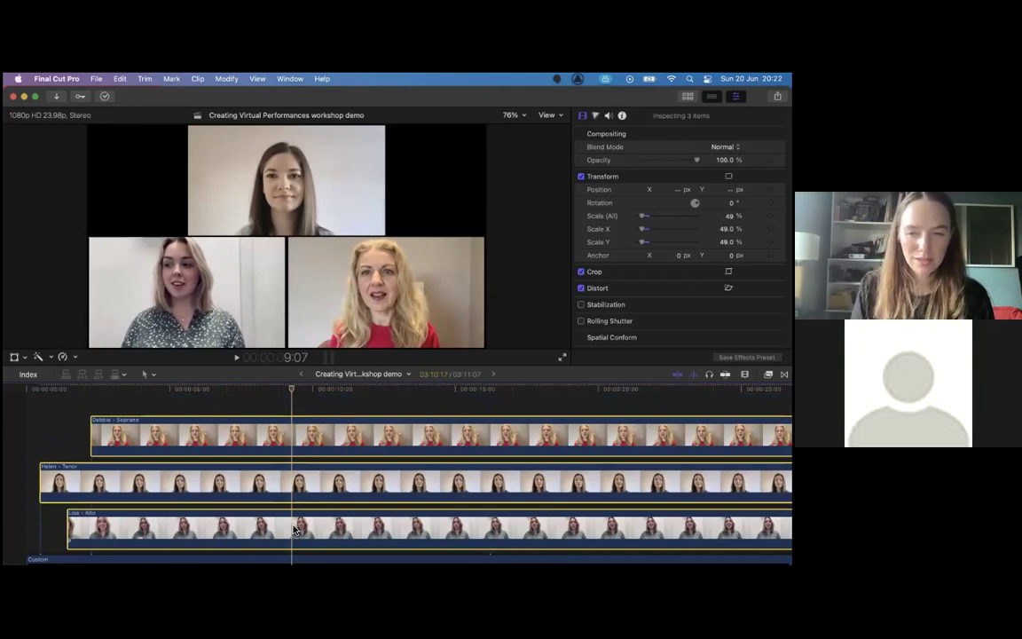
pyautogui.press('super+b')
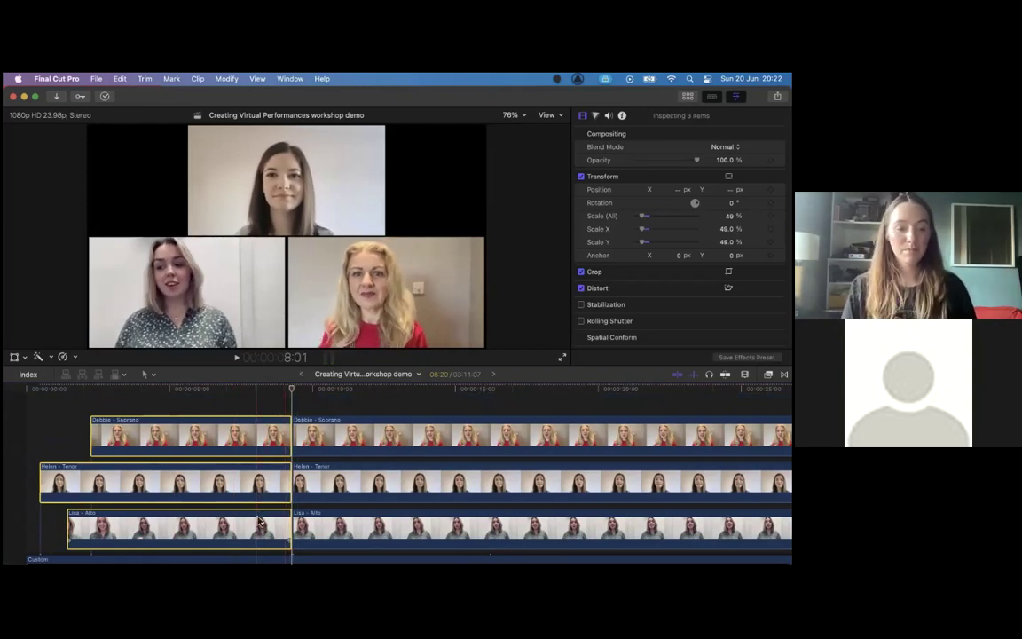
pyautogui.press('Delete')
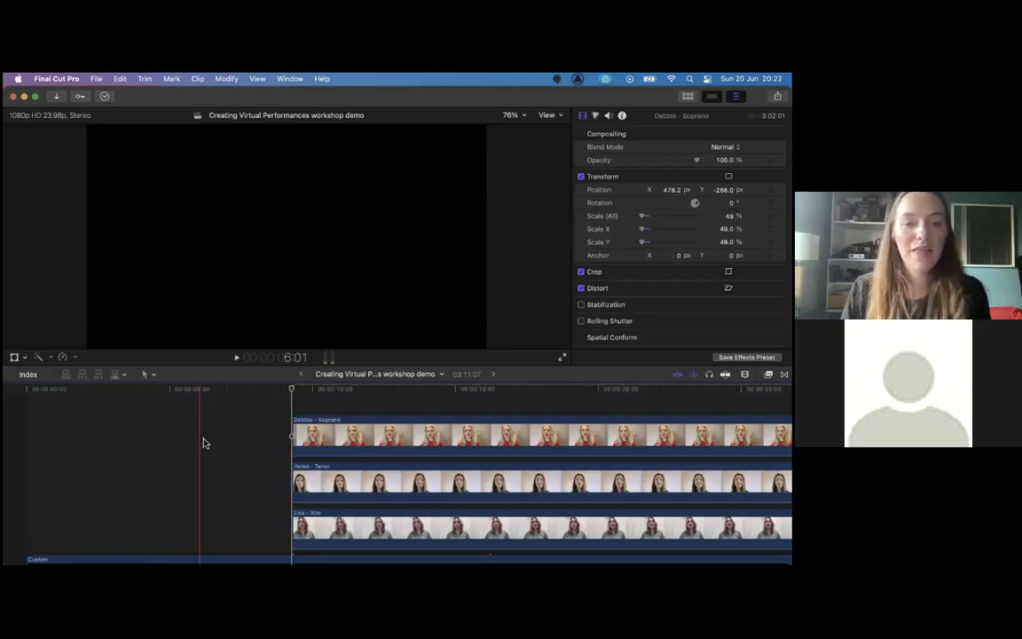
pyautogui.click(247, 405)
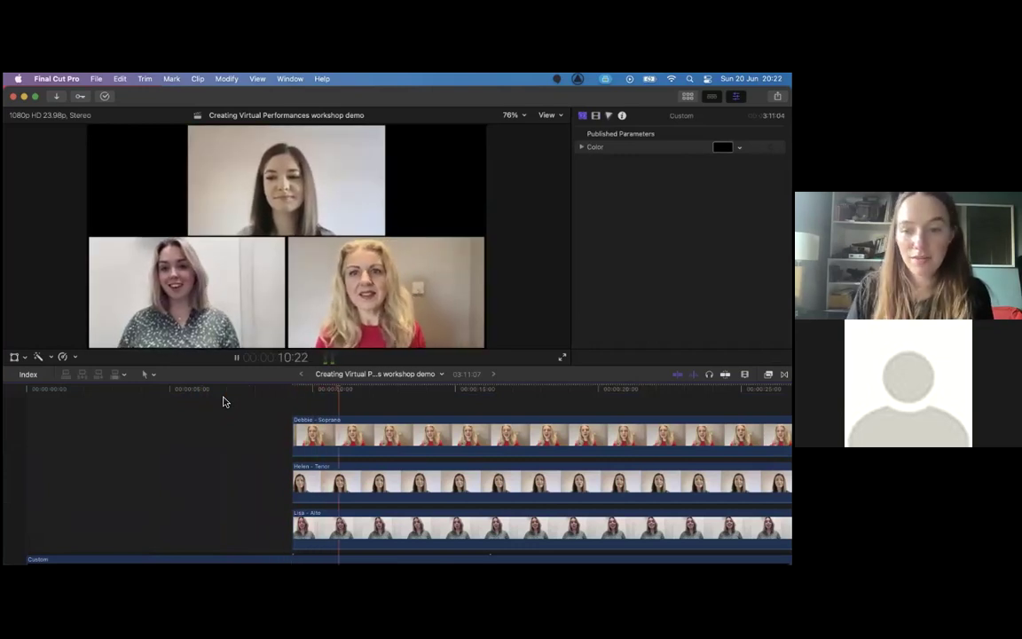
pyautogui.press('space')
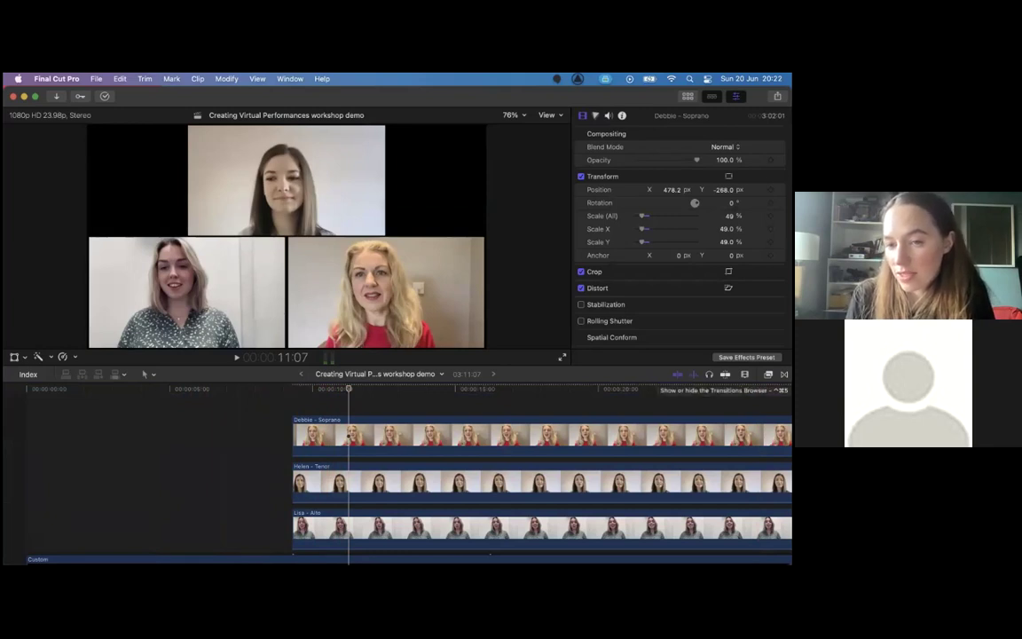
# Add Cross Dissolve to the starts of Debbie - Soprano, Helen - Tenor and Lisa - Alto, then preview.
pyautogui.click(784, 373)
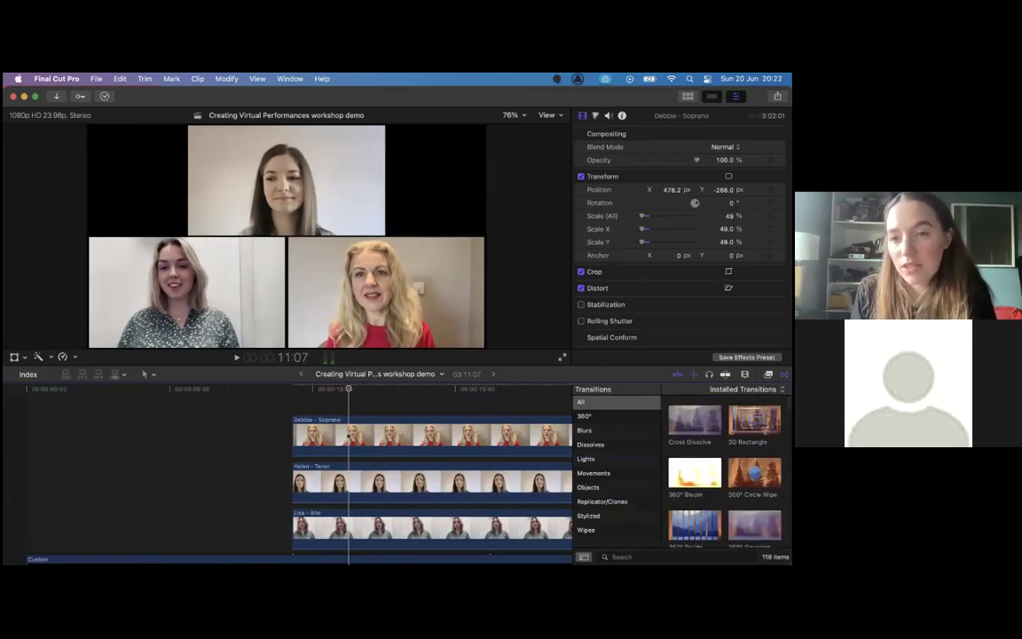
pyautogui.click(694, 419)
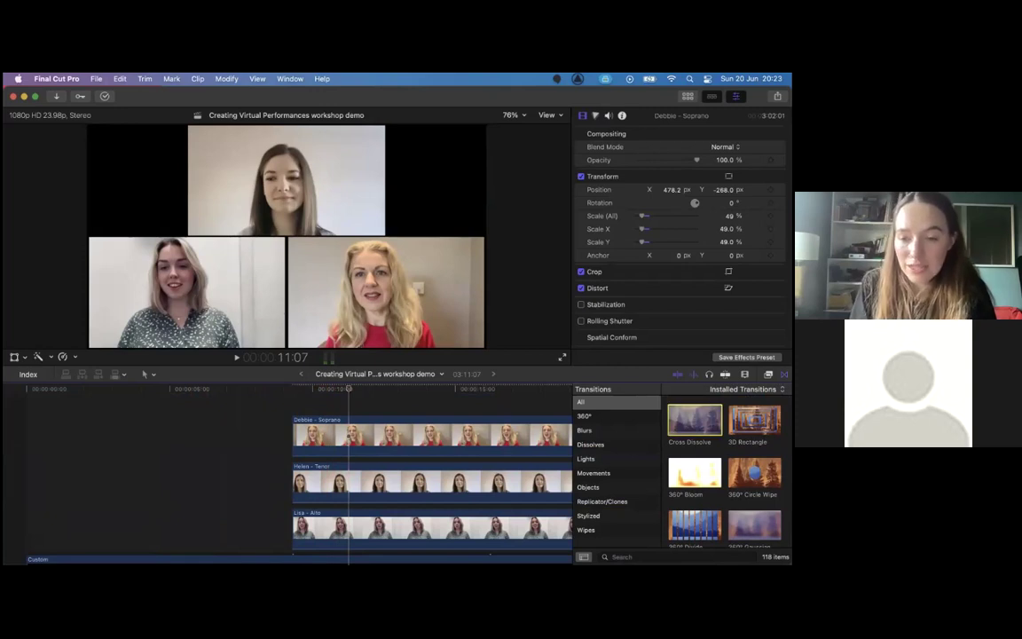
pyautogui.moveTo(694, 419); pyautogui.dragTo(367, 446)
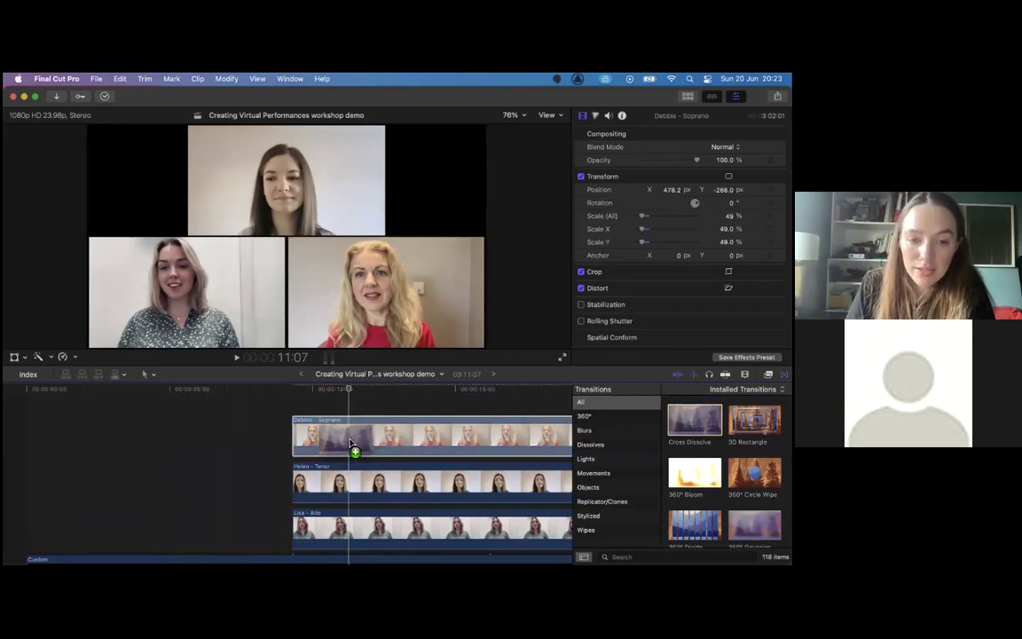
pyautogui.moveTo(350, 443); pyautogui.dragTo(349, 488)
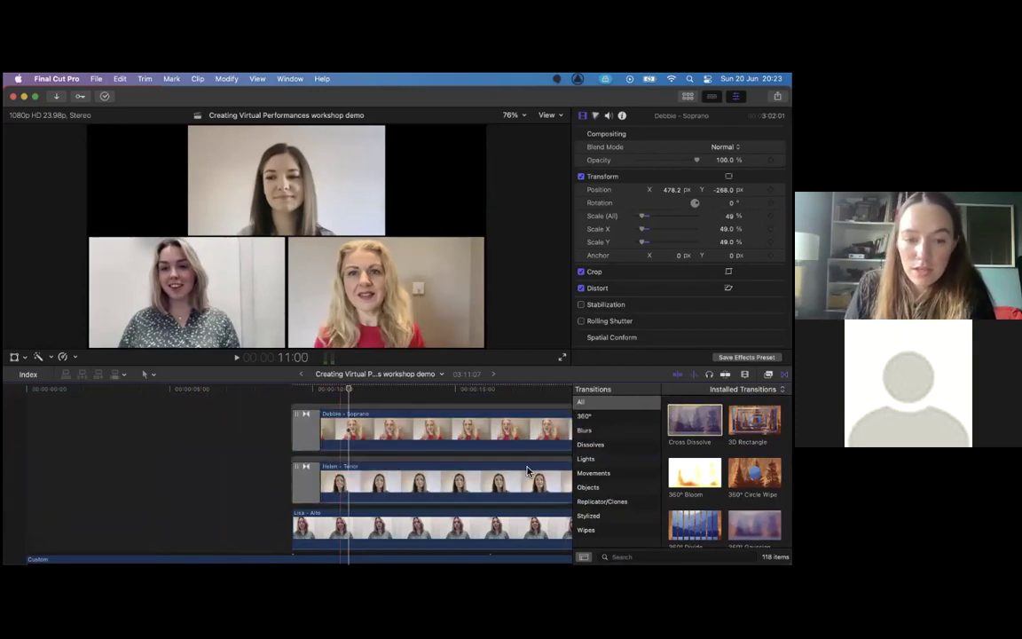
pyautogui.moveTo(584, 473); pyautogui.dragTo(306, 526)
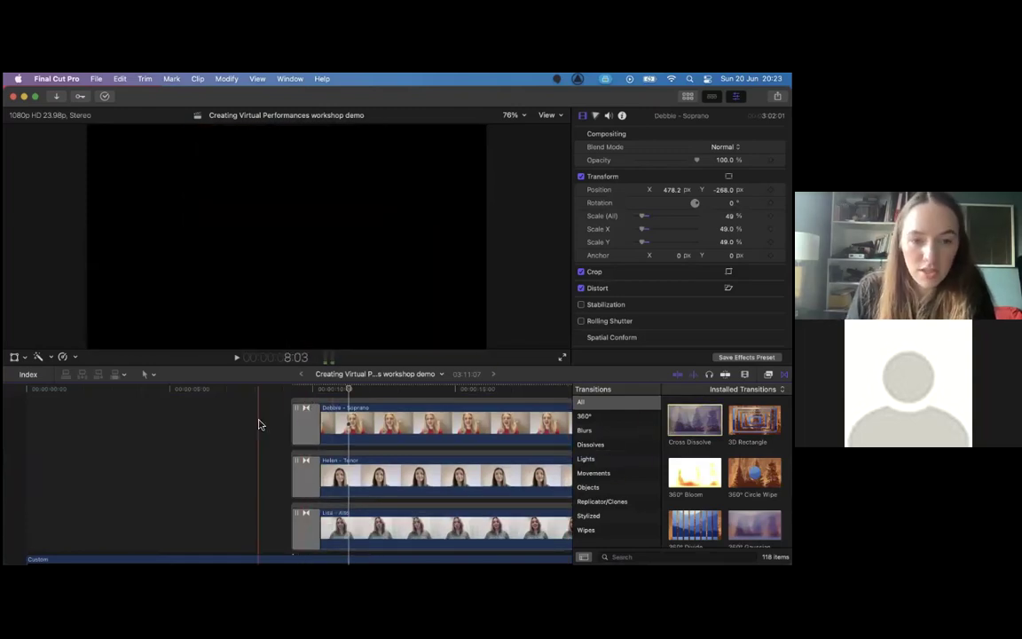
pyautogui.press('space')
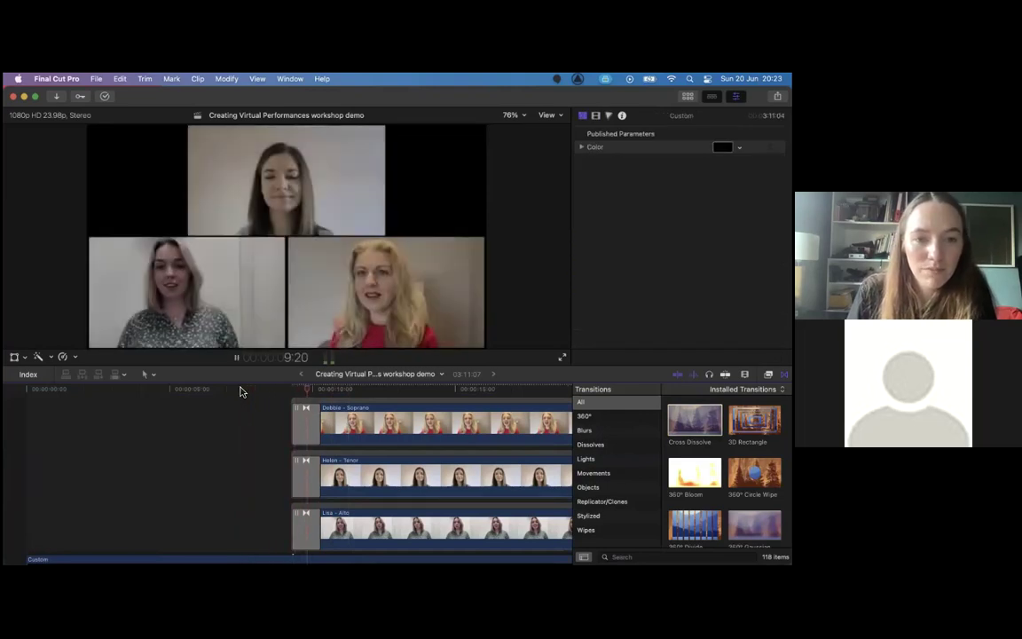
pyautogui.press('space')
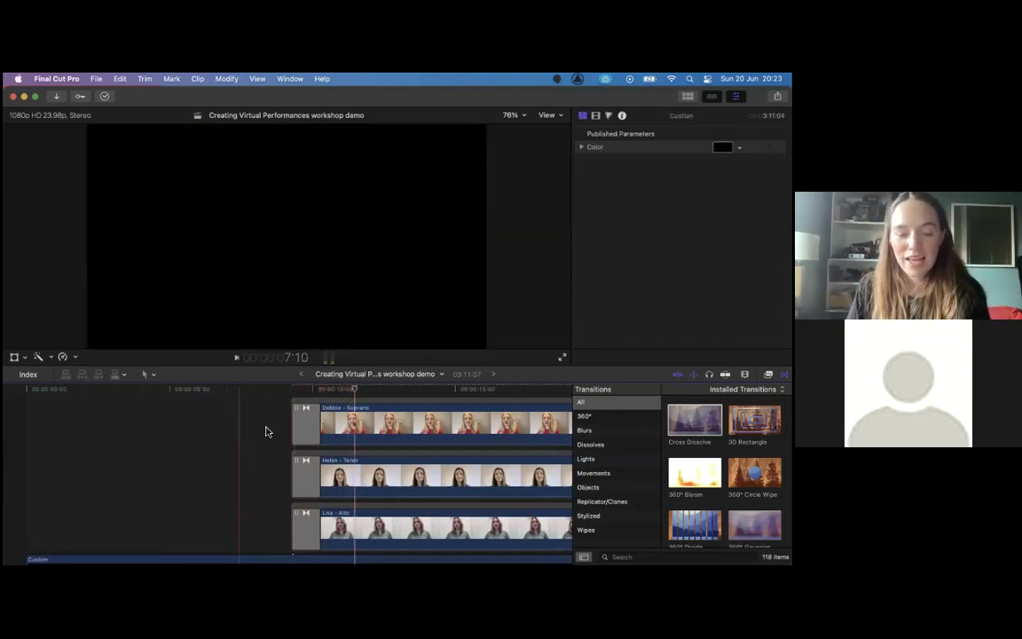
# Hide the Transitions browser.
pyautogui.hscroll(15, 255, 432)
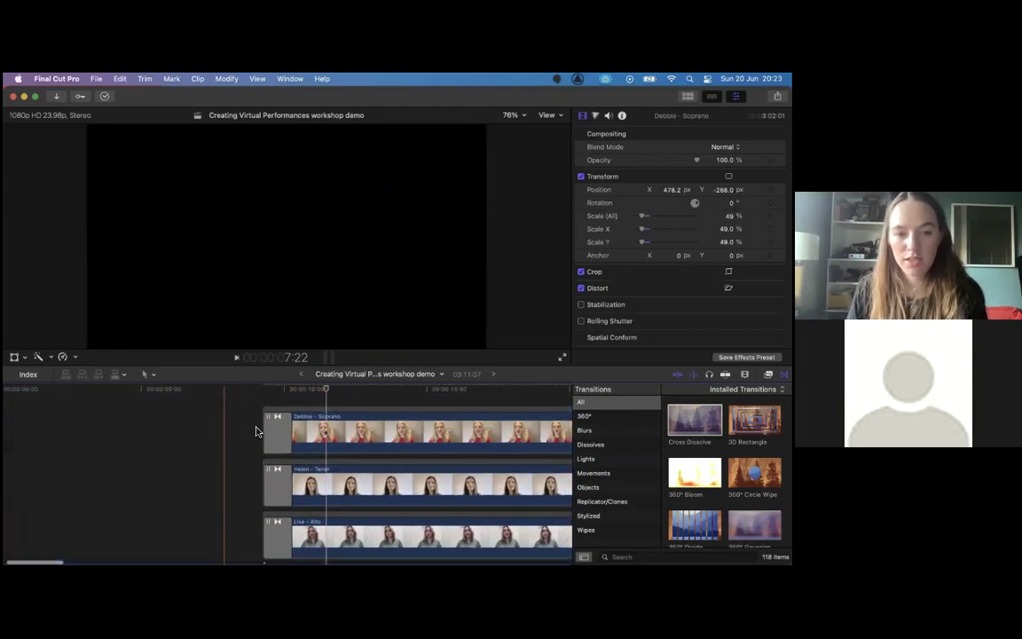
pyautogui.hscroll(15, 256, 432)
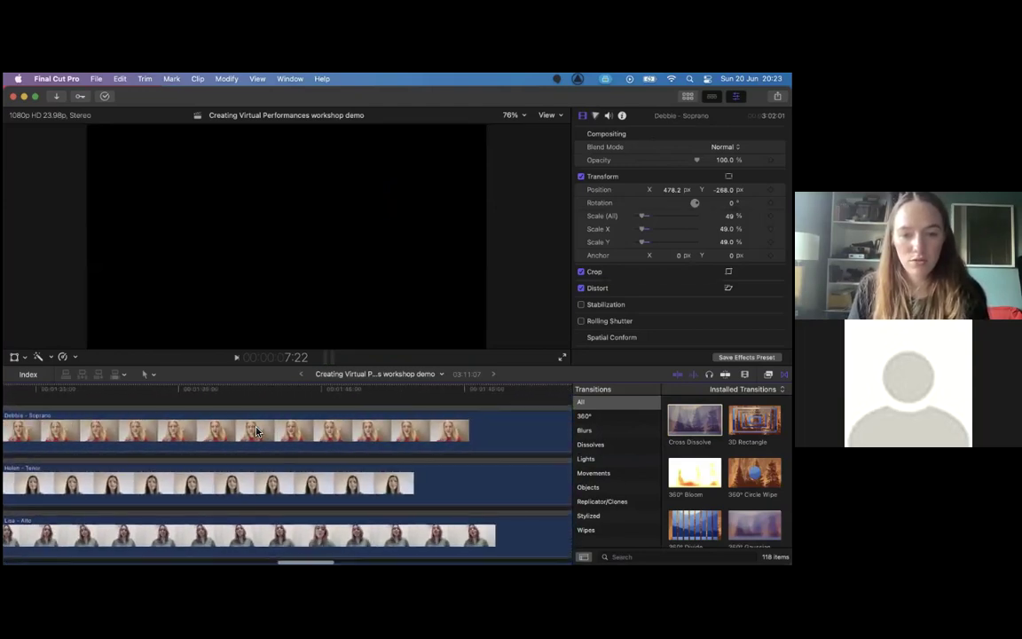
pyautogui.hscroll(10, 256, 432)
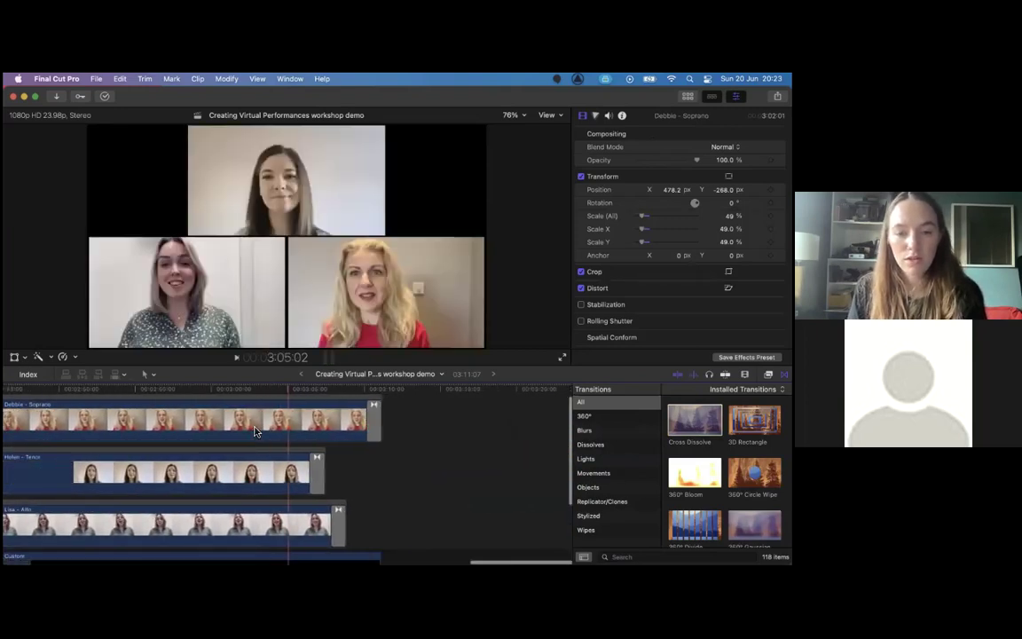
pyautogui.hscroll(-20, 255, 432)
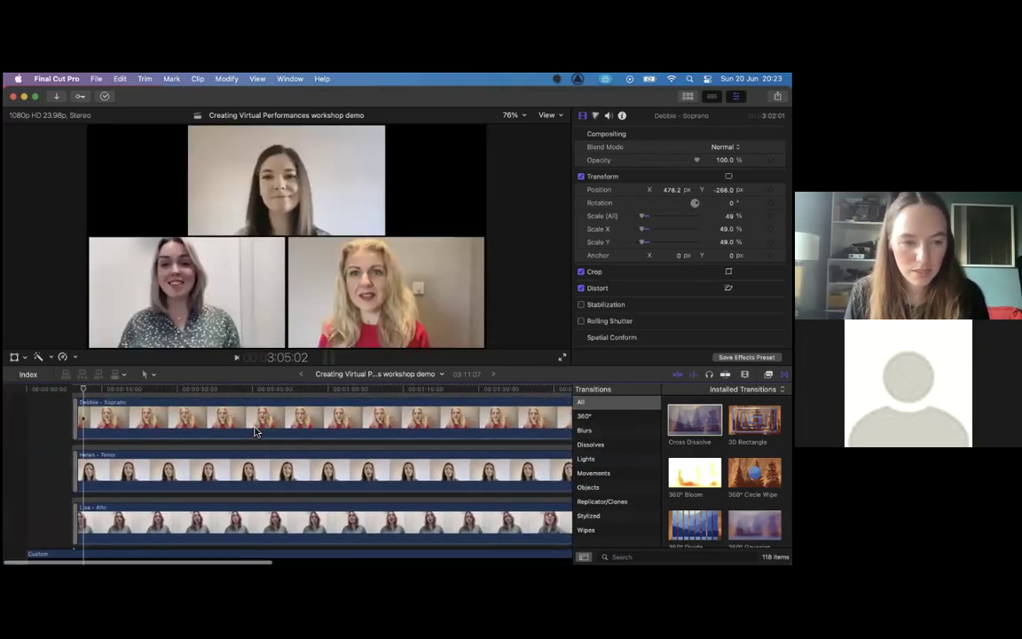
pyautogui.scroll(3, 255, 432)
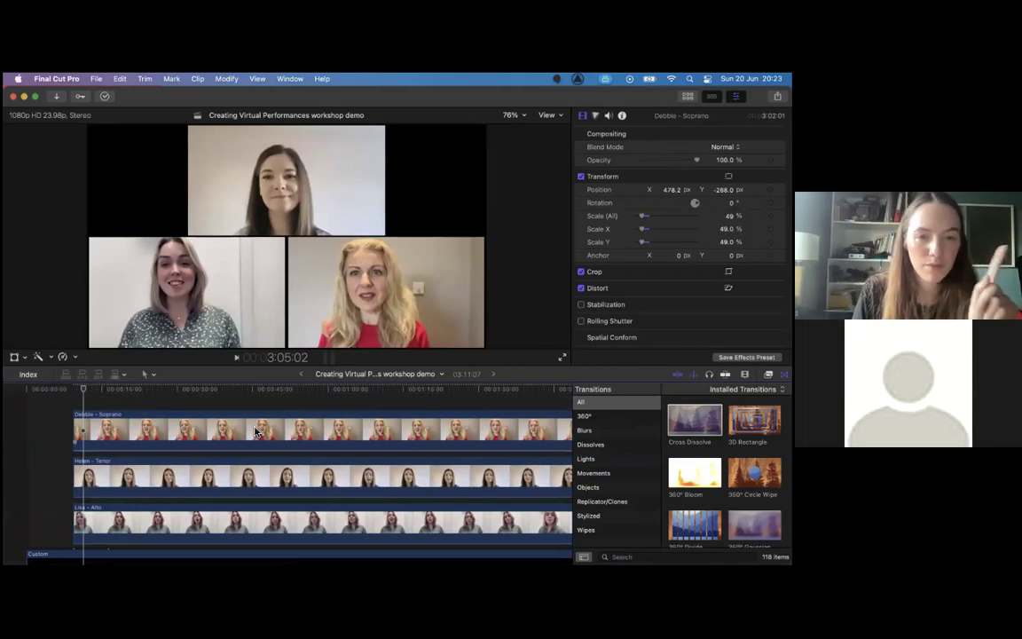
pyautogui.press('ctrl+super+5')
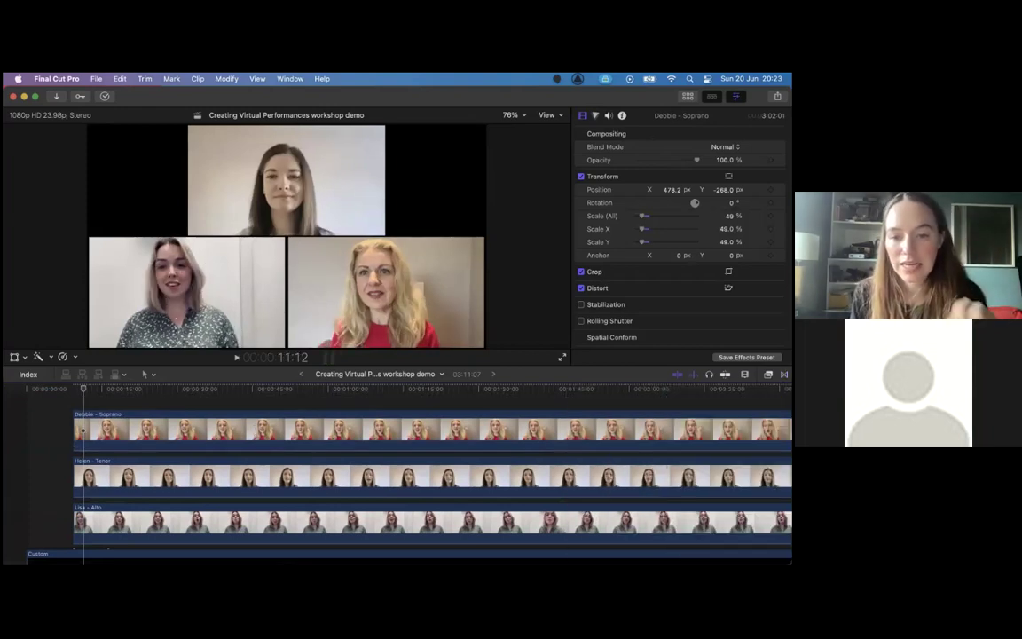
# Play the ending where the singer clips finish, then select all three clips.
pyautogui.hscroll(10, 395, 479)
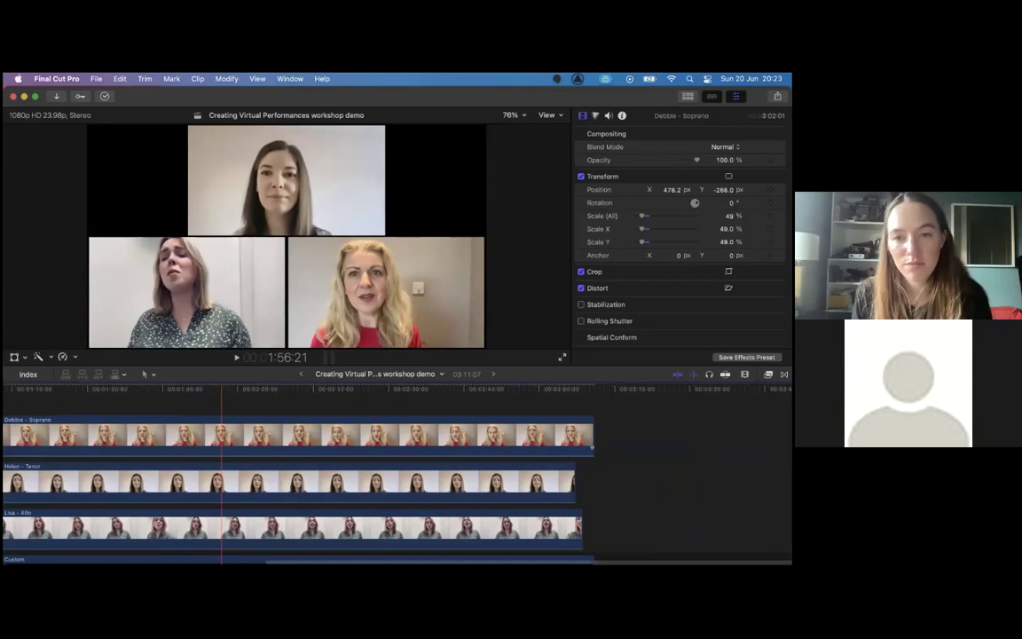
pyautogui.click(533, 390)
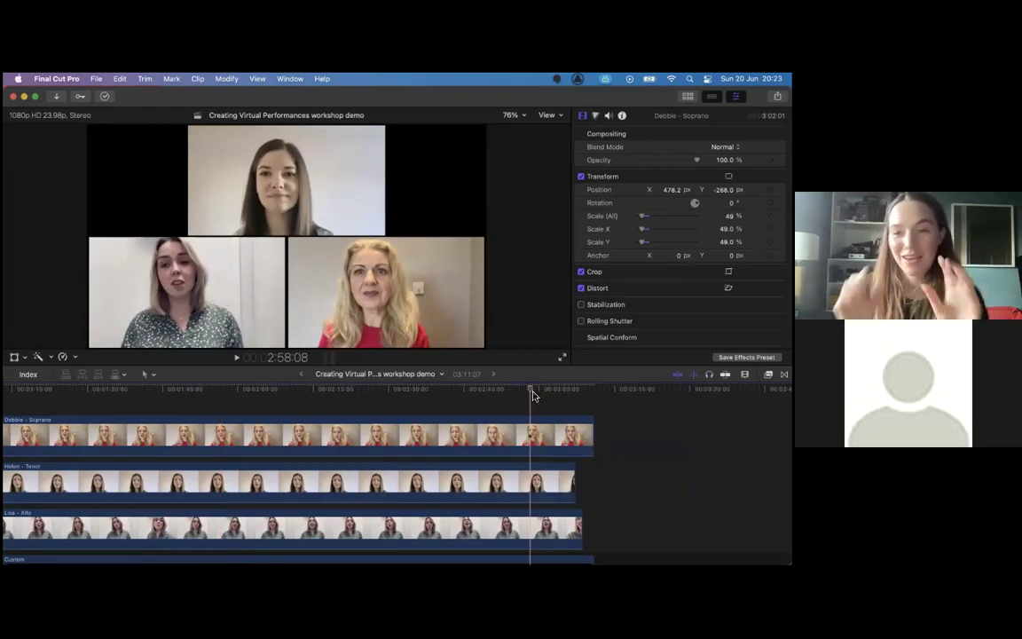
pyautogui.press('space')
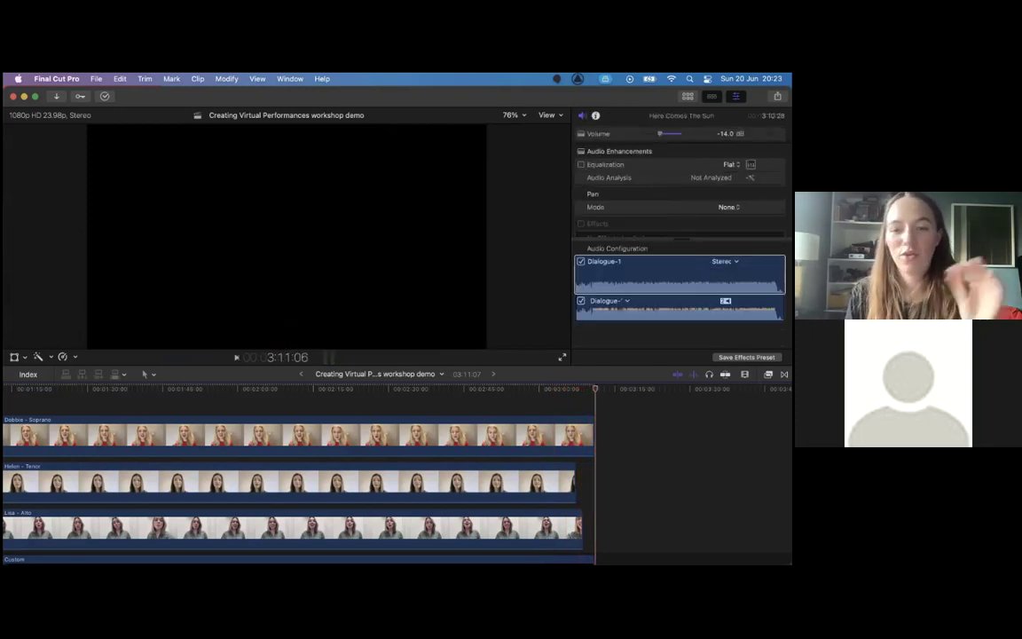
pyautogui.click(541, 391)
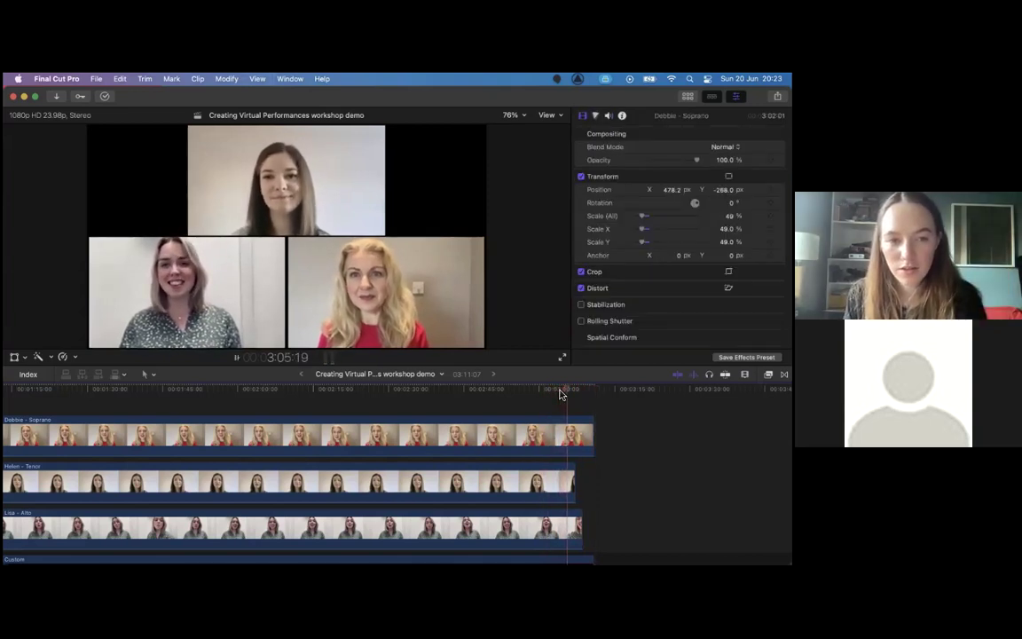
pyautogui.click(571, 392)
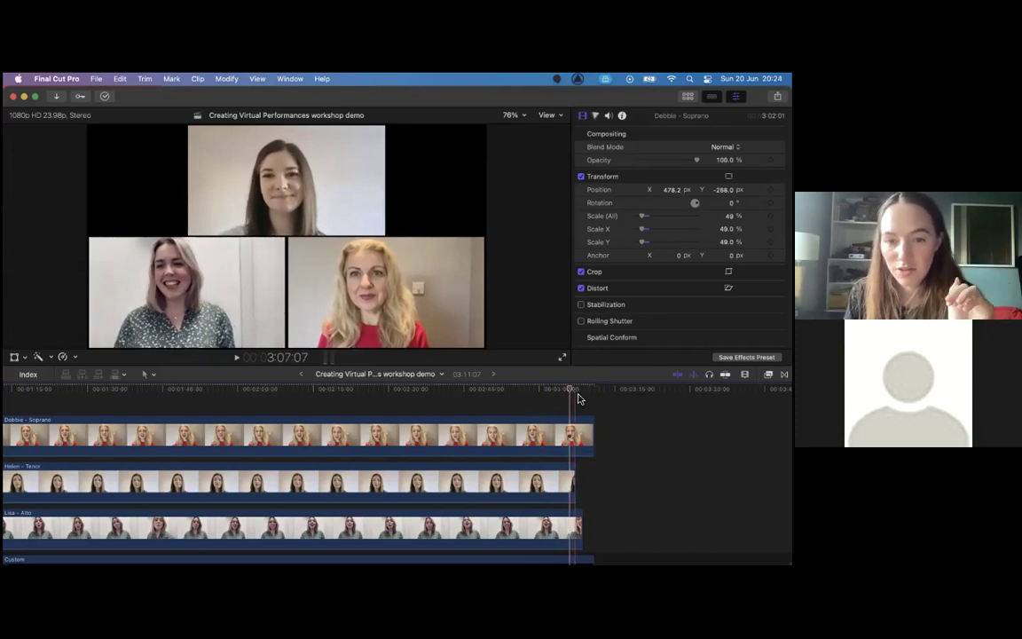
pyautogui.click(572, 451)
pyautogui.press('super+a')
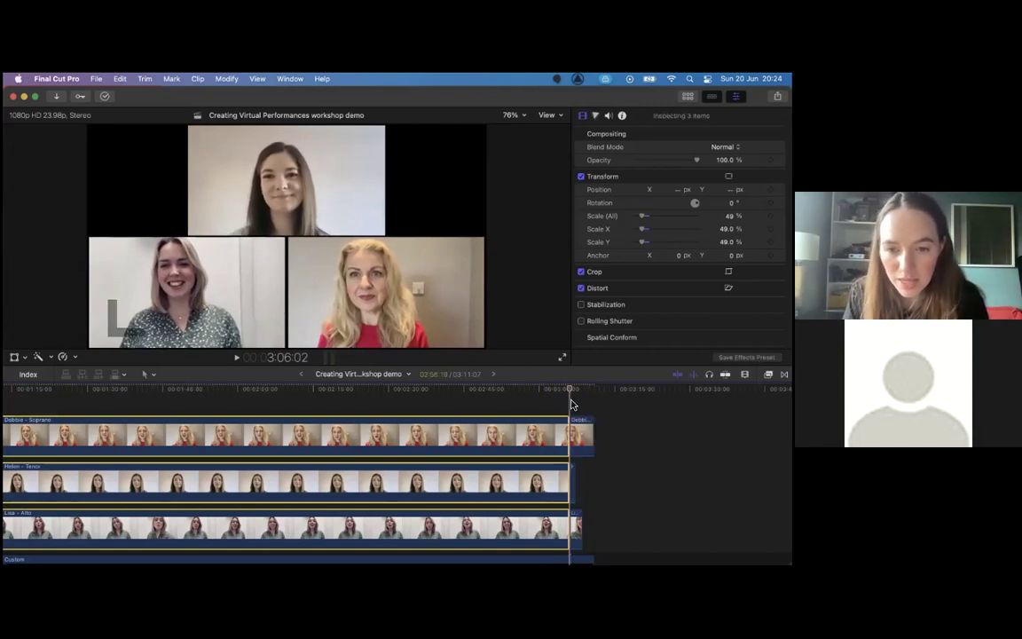
# Delete the short leftover pieces at the end of the three singer tracks.
pyautogui.click(610, 404)
pyautogui.click(583, 425)
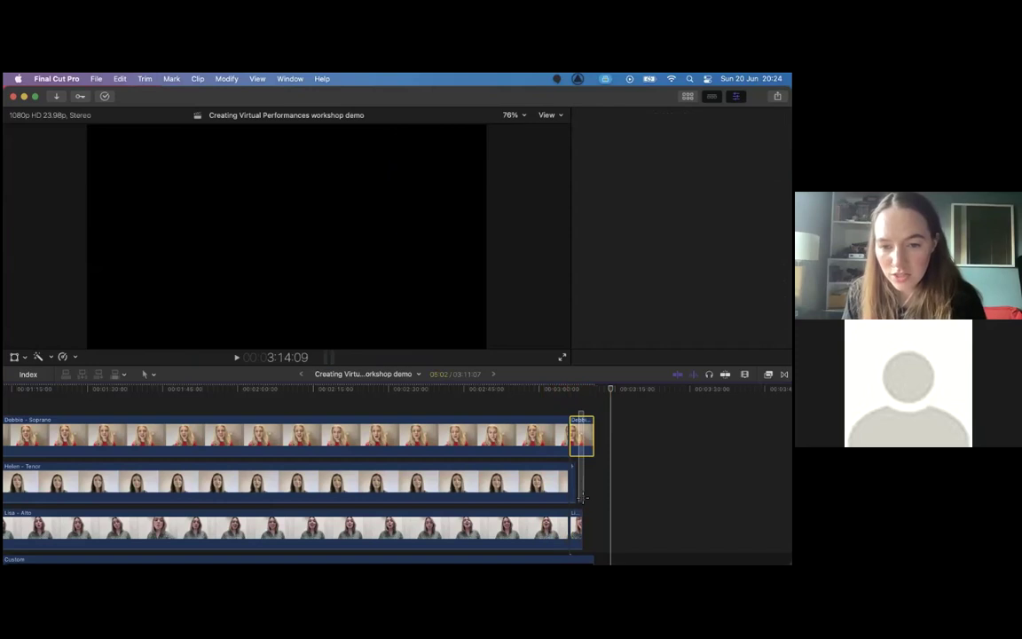
pyautogui.press('BackSpace')
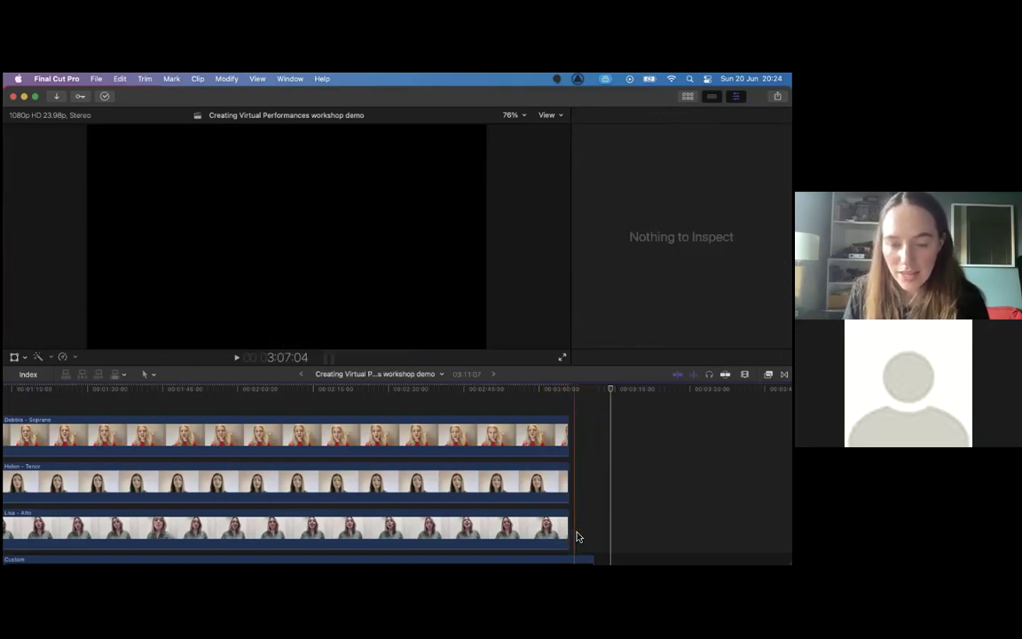
# Select the black background and Soprano clip, then bring up the Transitions browser.
pyautogui.hscroll(-10, 355, 444)
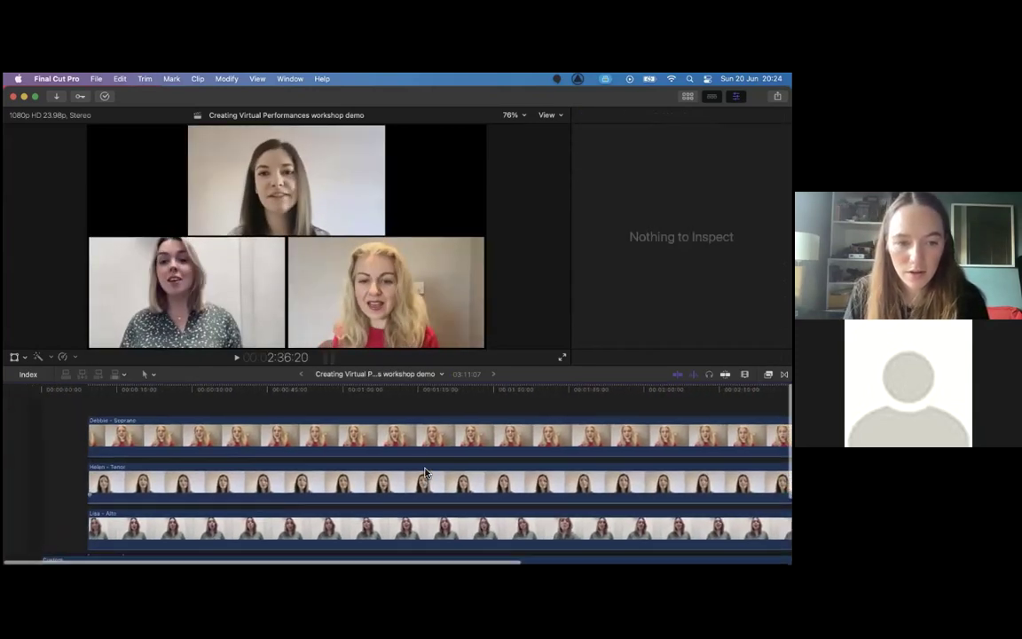
pyautogui.click(72, 393)
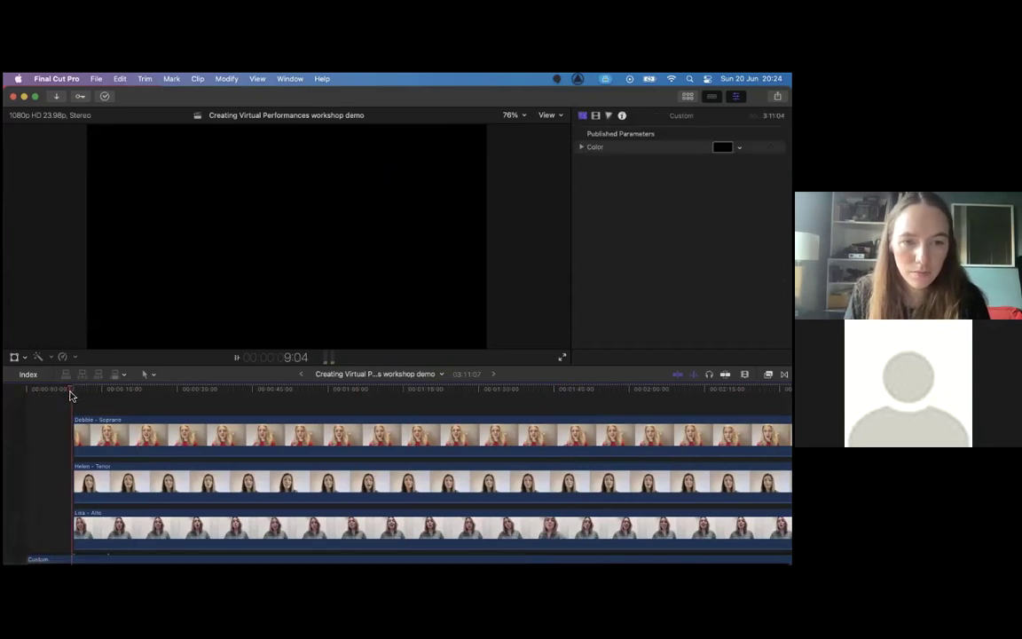
pyautogui.click(483, 441)
pyautogui.hscroll(10, 484, 441)
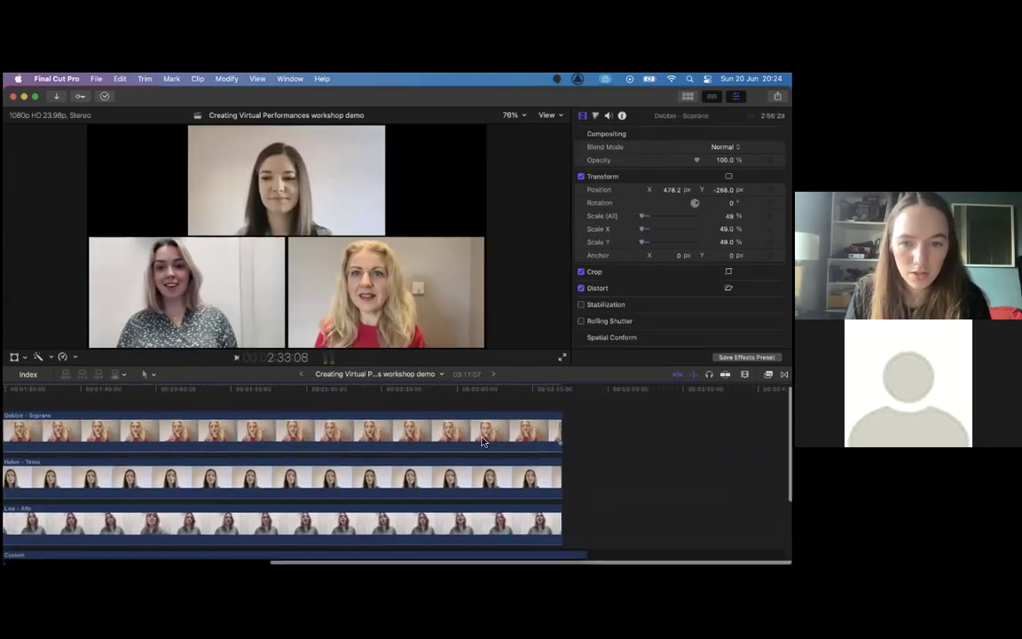
pyautogui.hscroll(-1, 532, 417)
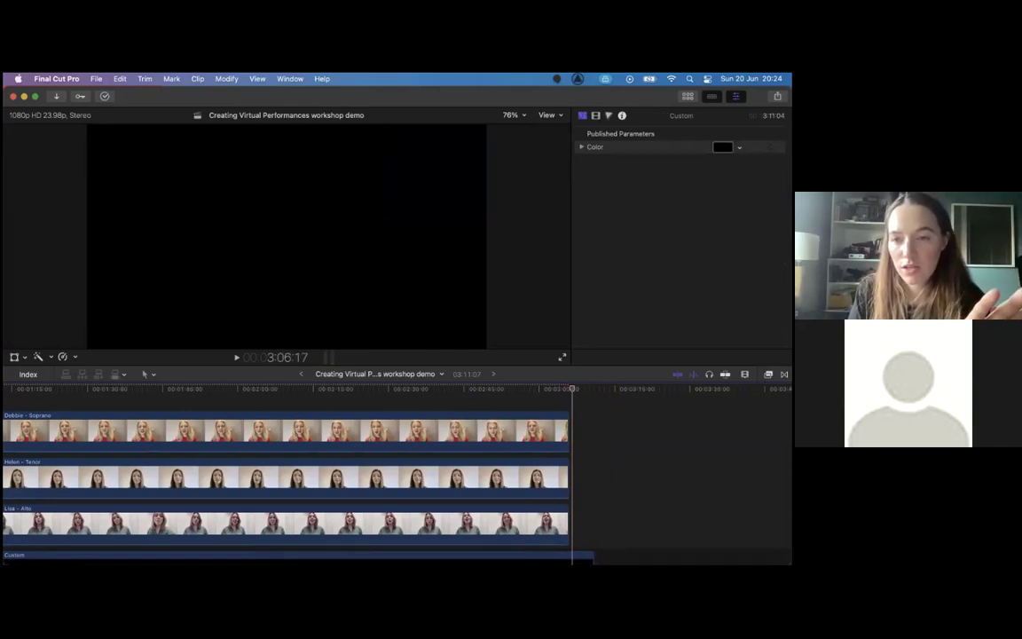
pyautogui.press('ctrl+super+5')
# Drag Cross Dissolve onto more singer clip edges, including the Alto clip's start.
pyautogui.hscroll(-10, 284, 470)
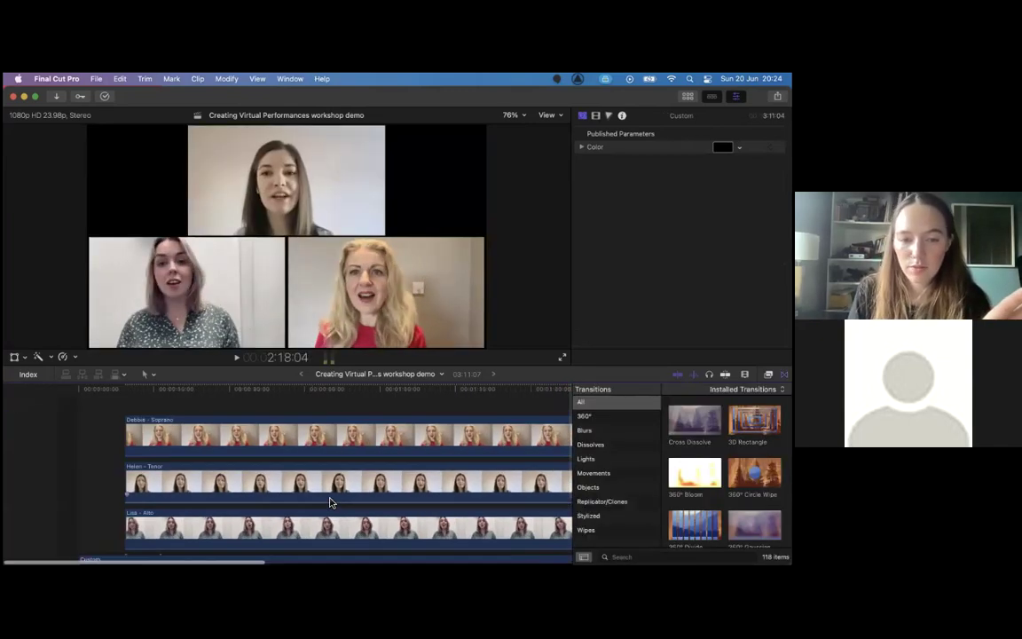
pyautogui.moveTo(695, 419); pyautogui.dragTo(408, 443)
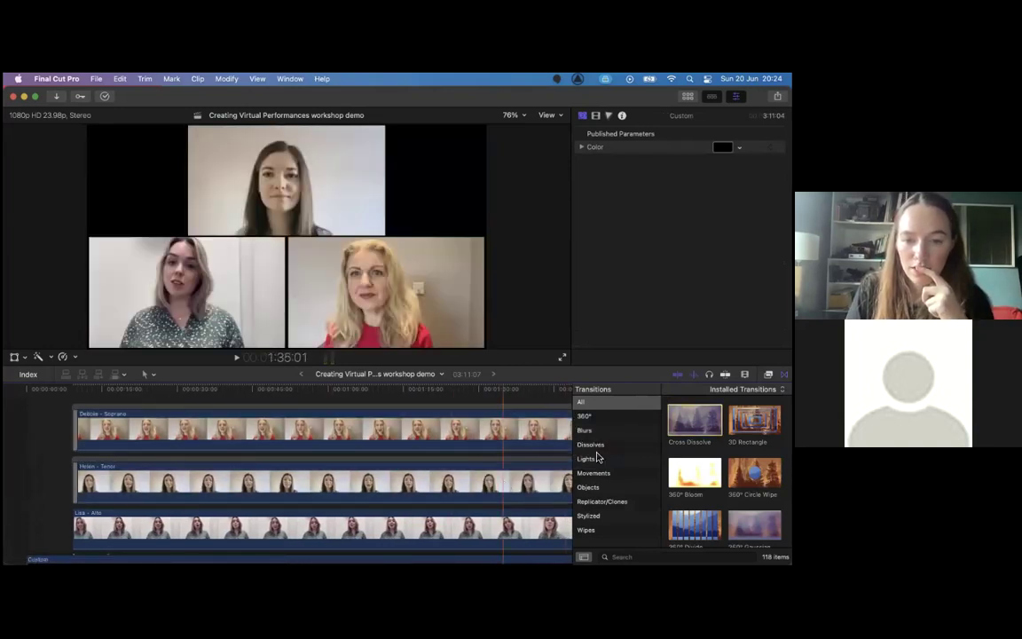
pyautogui.moveTo(695, 419); pyautogui.dragTo(483, 530)
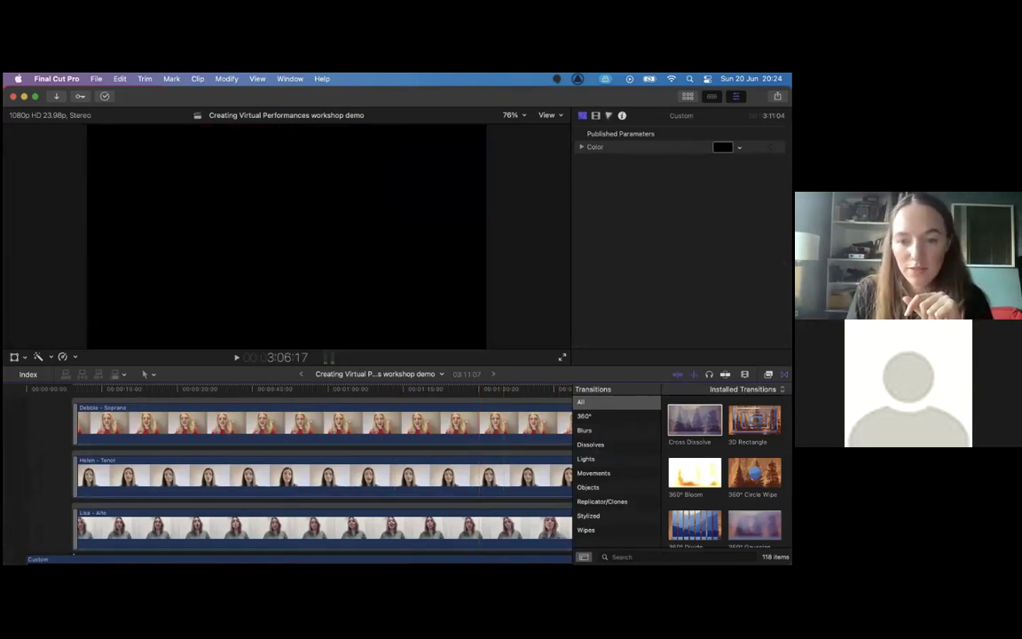
pyautogui.press('ctrl+super+5')
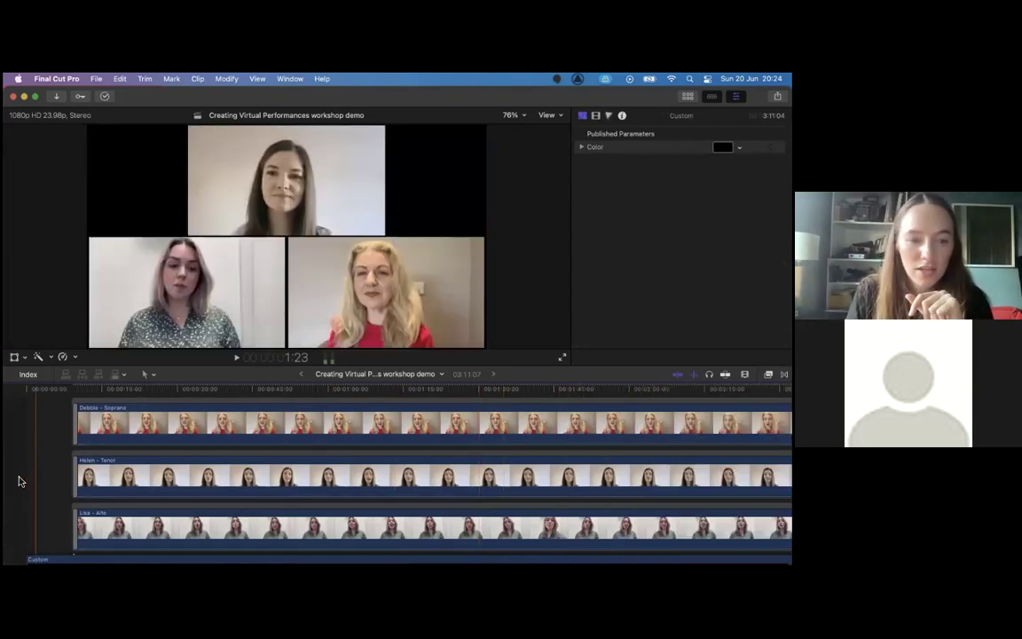
# Zoom in on the timeline to inspect the clips' opening fades.
pyautogui.press('super+equal')
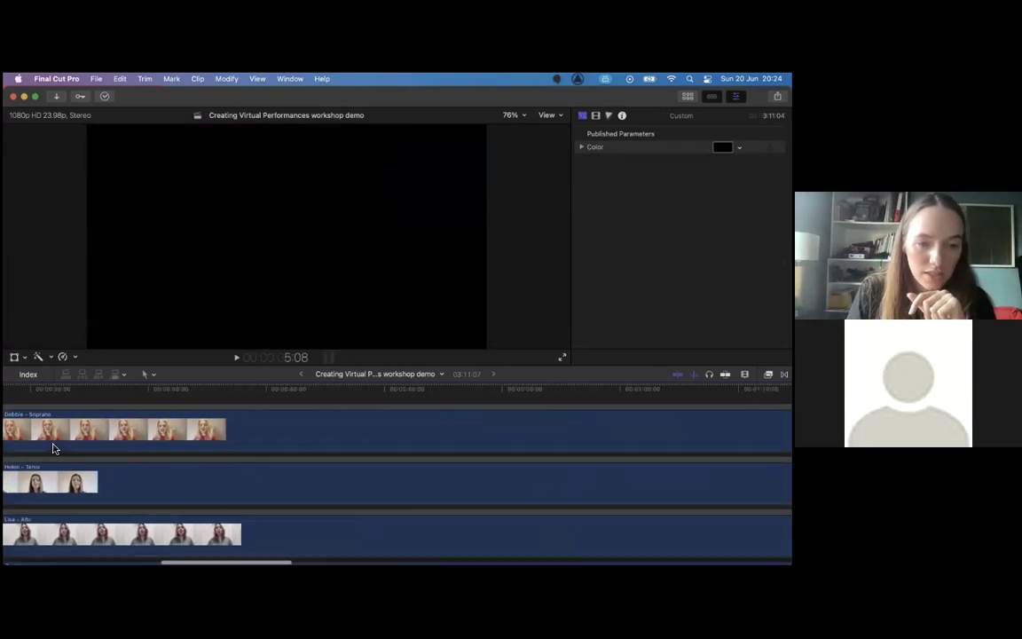
pyautogui.hscroll(-3, 52, 448)
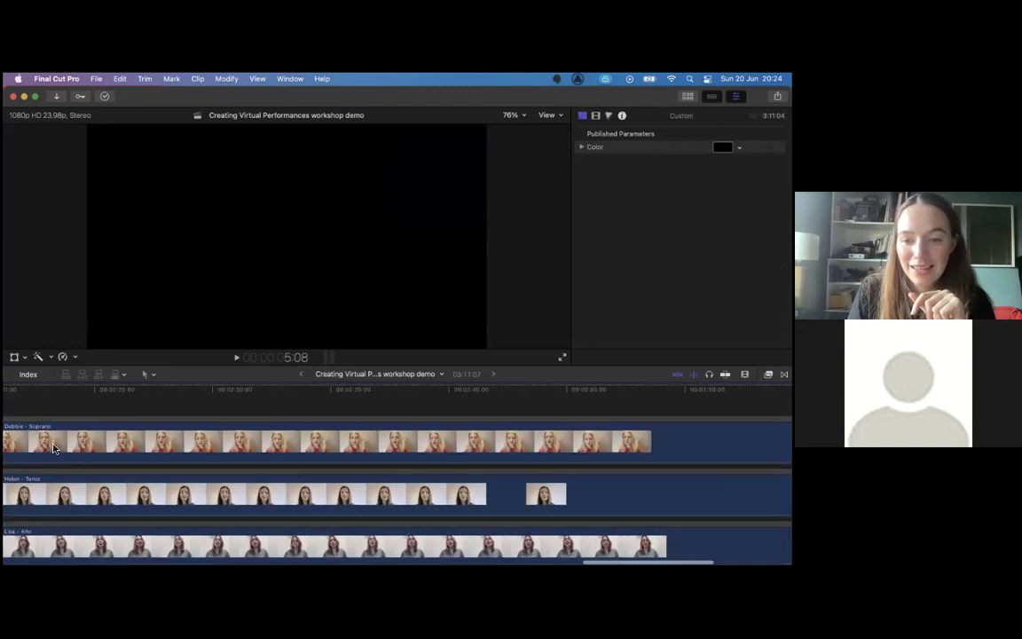
pyautogui.hscroll(-5, 52, 448)
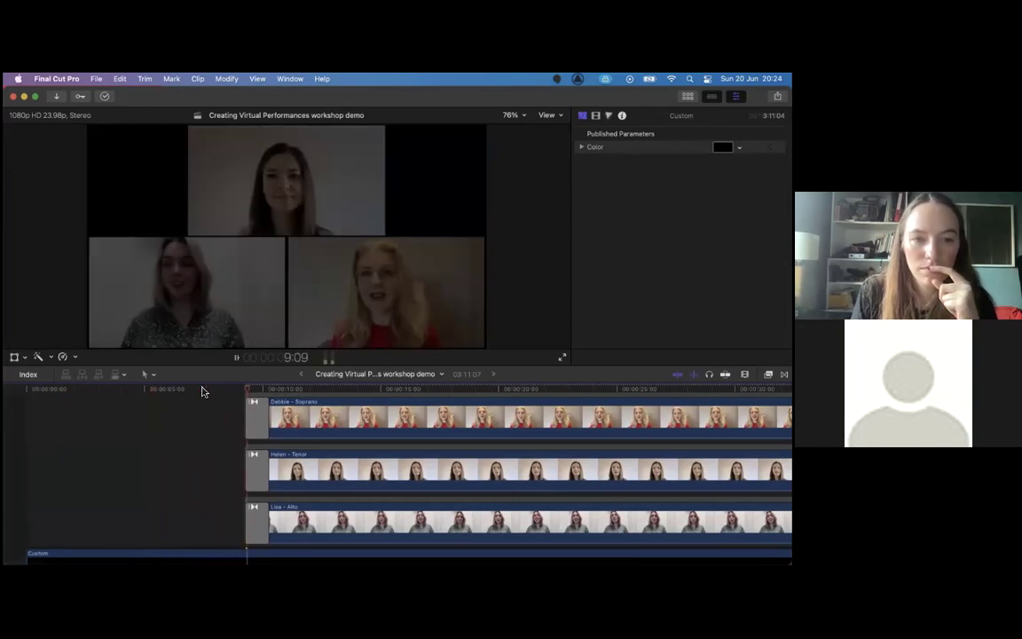
pyautogui.hscroll(10, 201, 391)
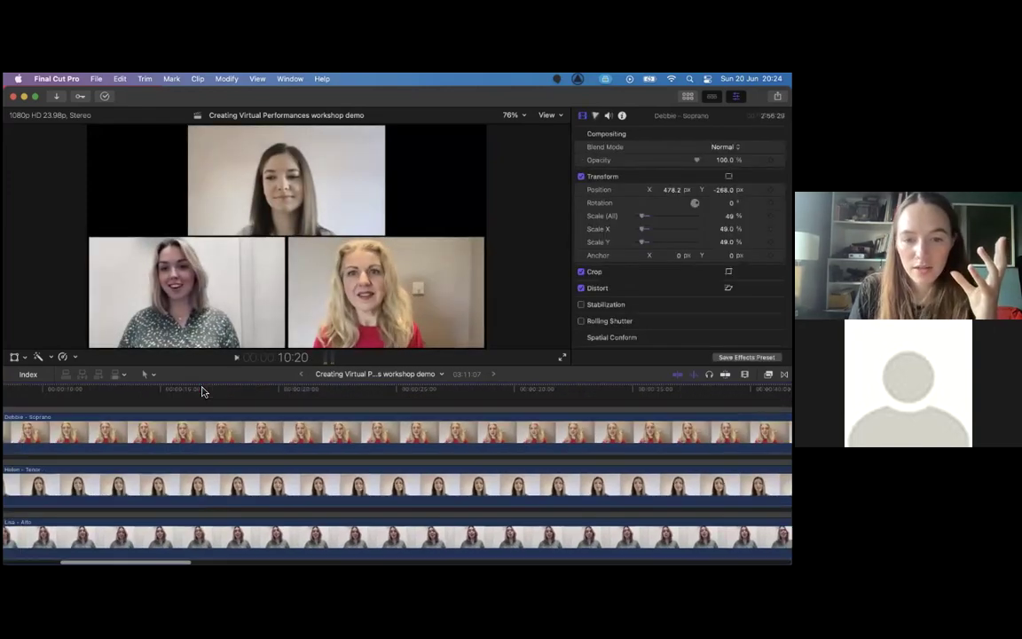
pyautogui.hscroll(10, 202, 392)
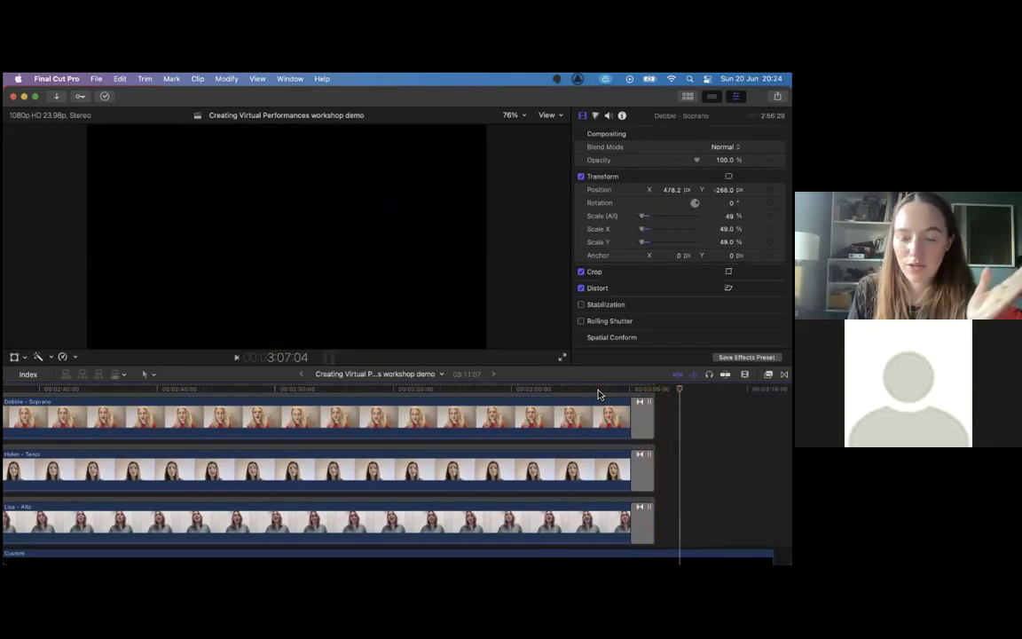
pyautogui.hscroll(-20, 598, 393)
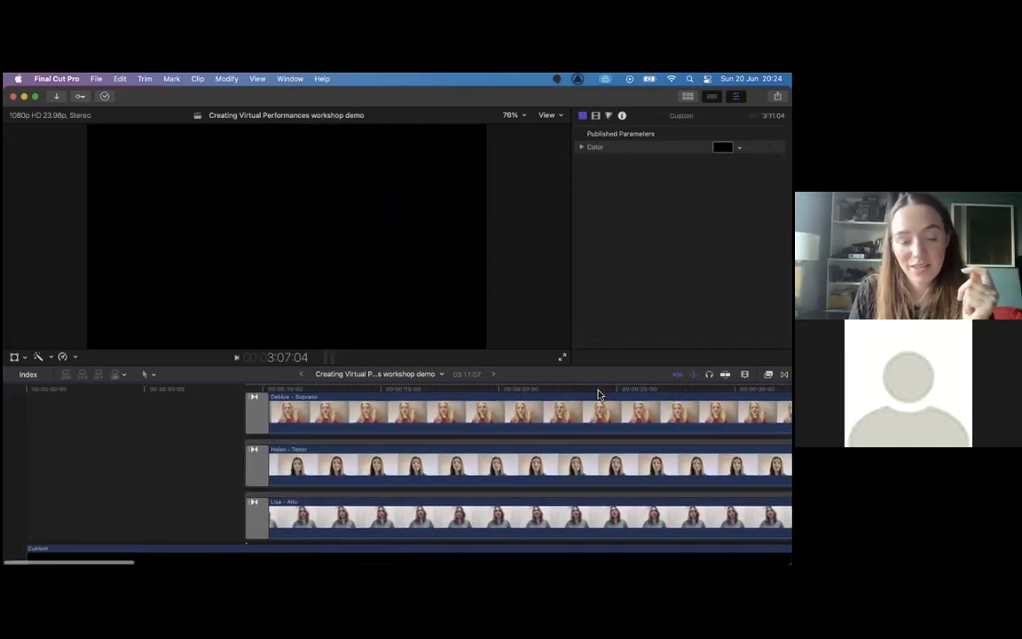
pyautogui.click(598, 393)
pyautogui.press('super+equal')
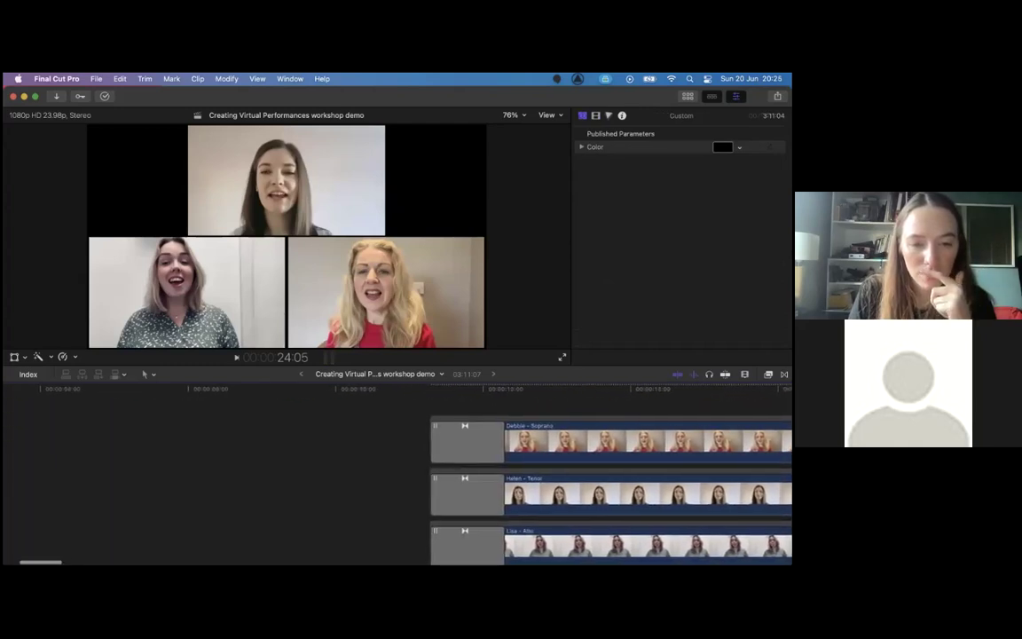
pyautogui.click(497, 449)
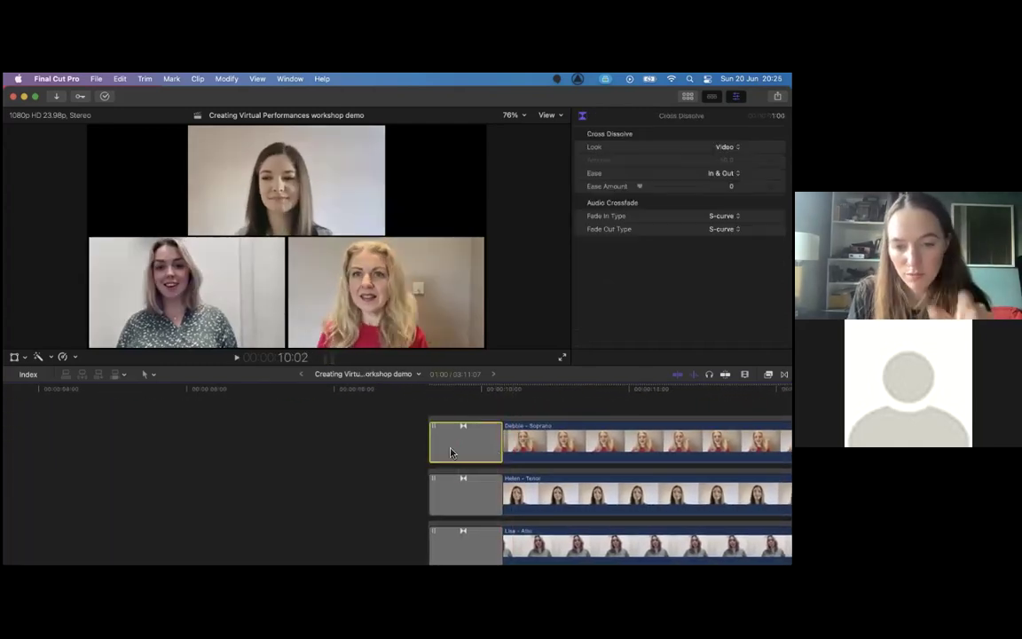
pyautogui.moveTo(502, 449); pyautogui.dragTo(586, 446)
pyautogui.press('space')
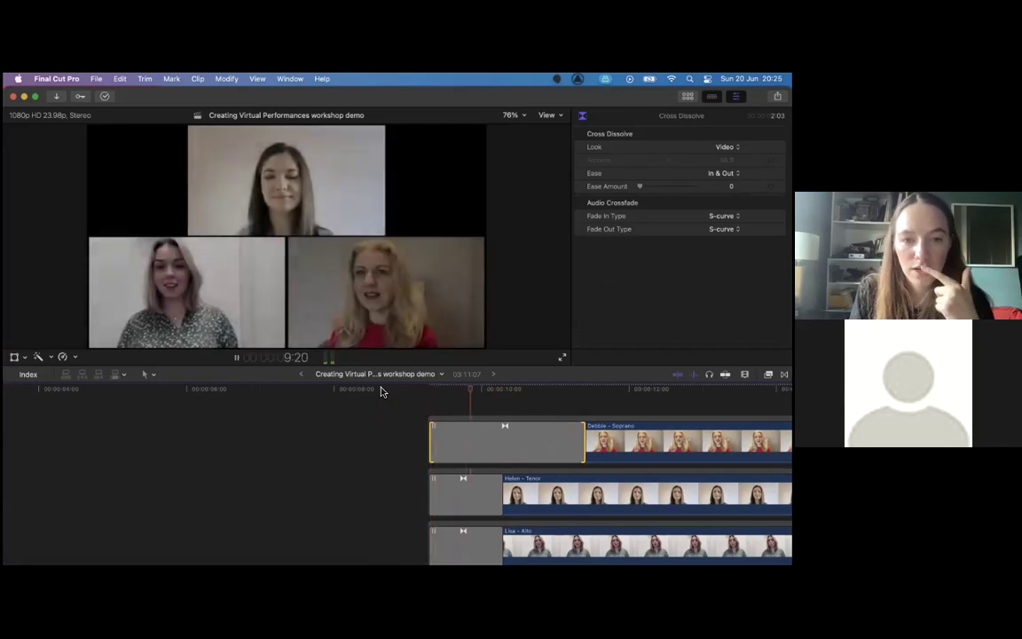
pyautogui.press('space')
pyautogui.press('super+z')
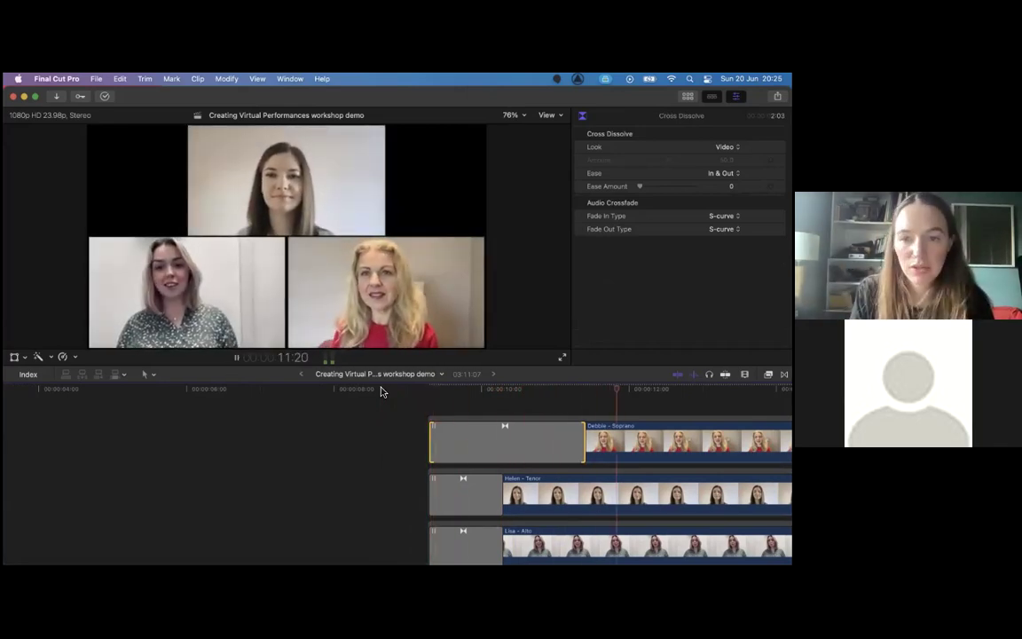
pyautogui.click(380, 391)
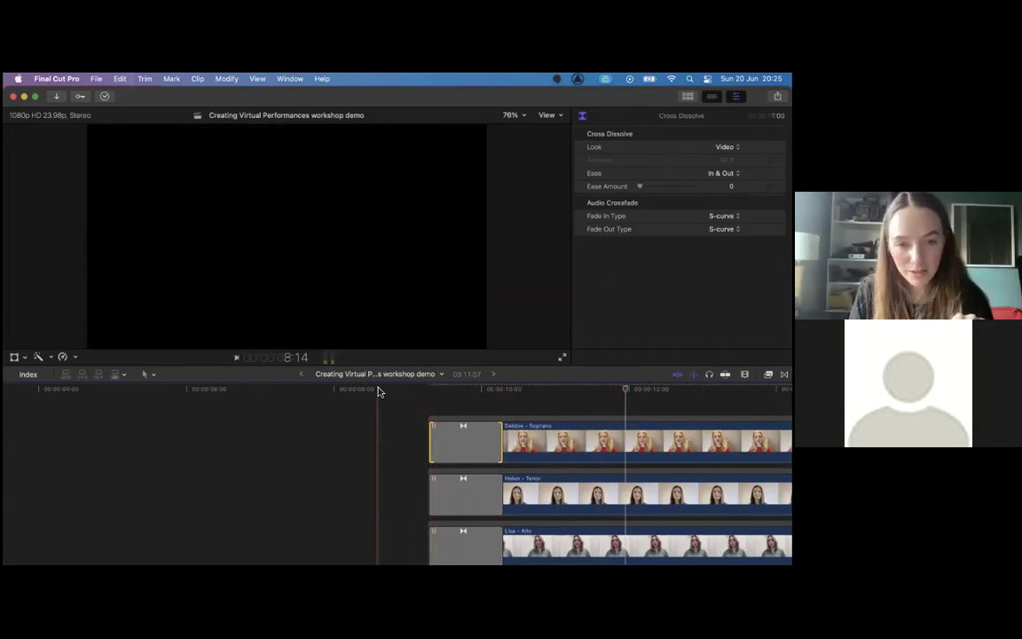
pyautogui.press('super+minus')
pyautogui.hscroll(10, 378, 392)
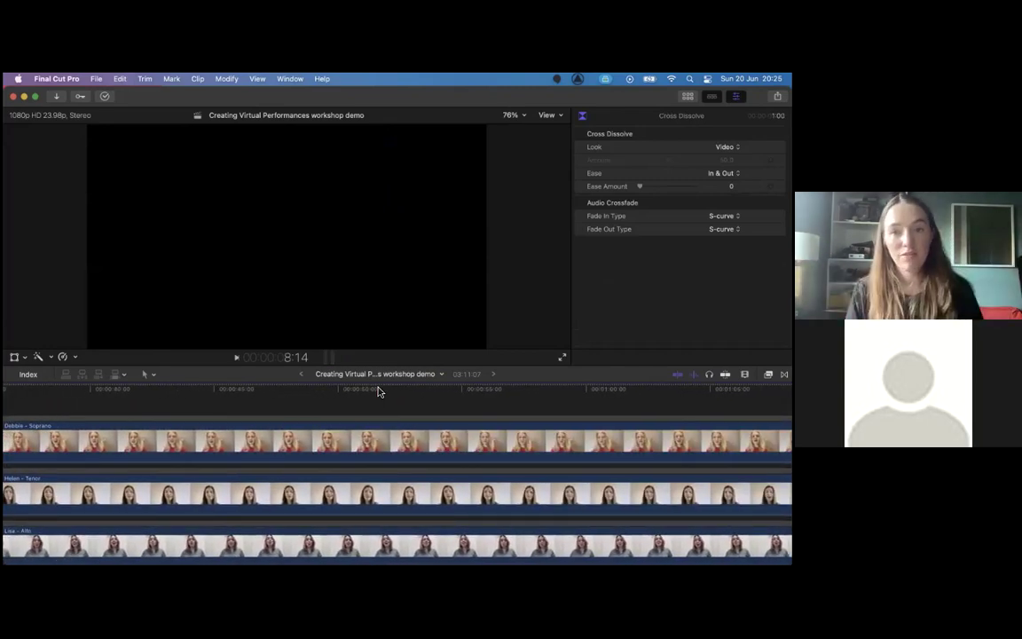
pyautogui.hscroll(12, 378, 391)
pyautogui.hscroll(10, 378, 391)
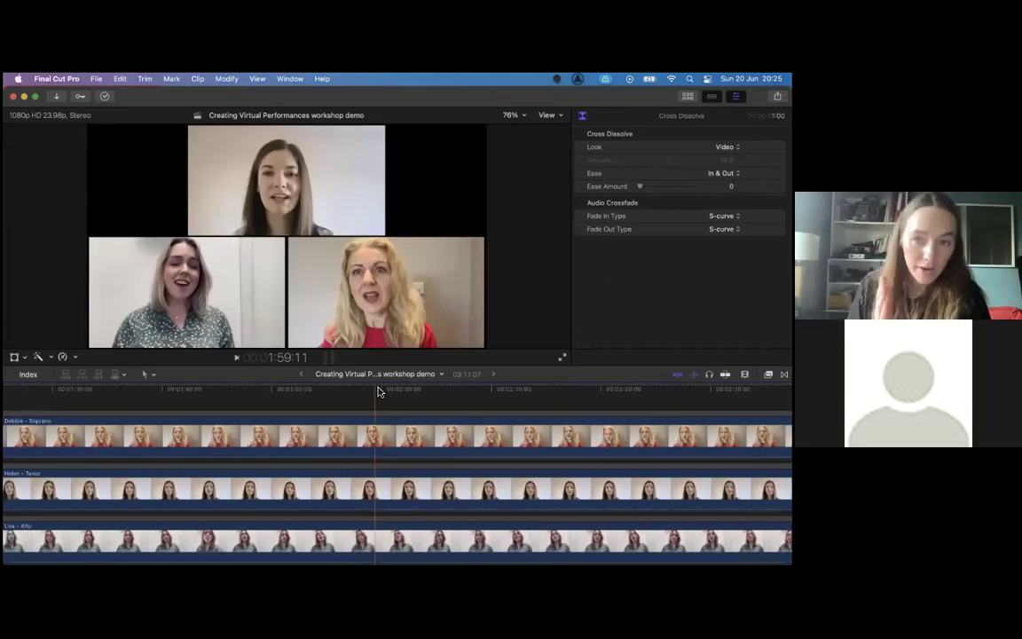
pyautogui.hscroll(10, 378, 391)
pyautogui.scroll(-4, 378, 391)
pyautogui.hscroll(-15, 378, 391)
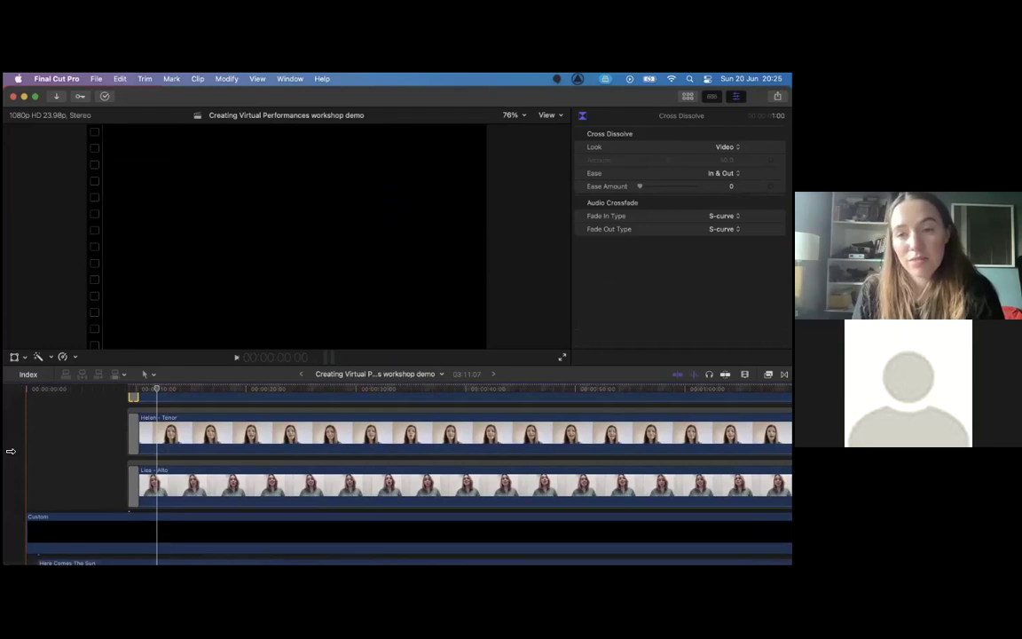
# Place a Basic Title from the Bumper/Opener titles at the project start.
pyautogui.click(10, 451)
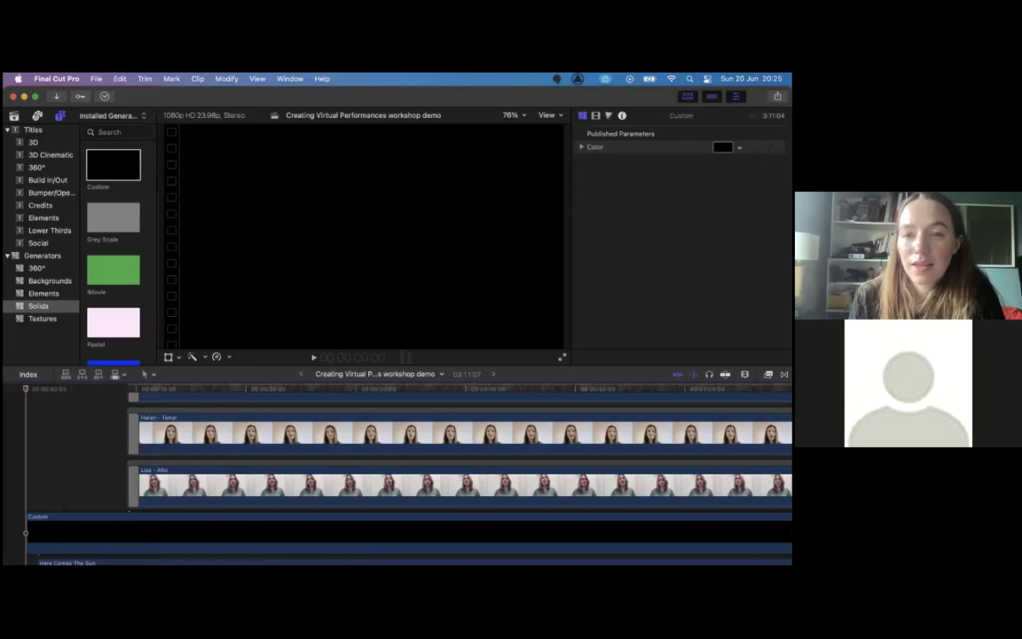
pyautogui.press('ctrl+super+1')
pyautogui.press('ctrl+super+1')
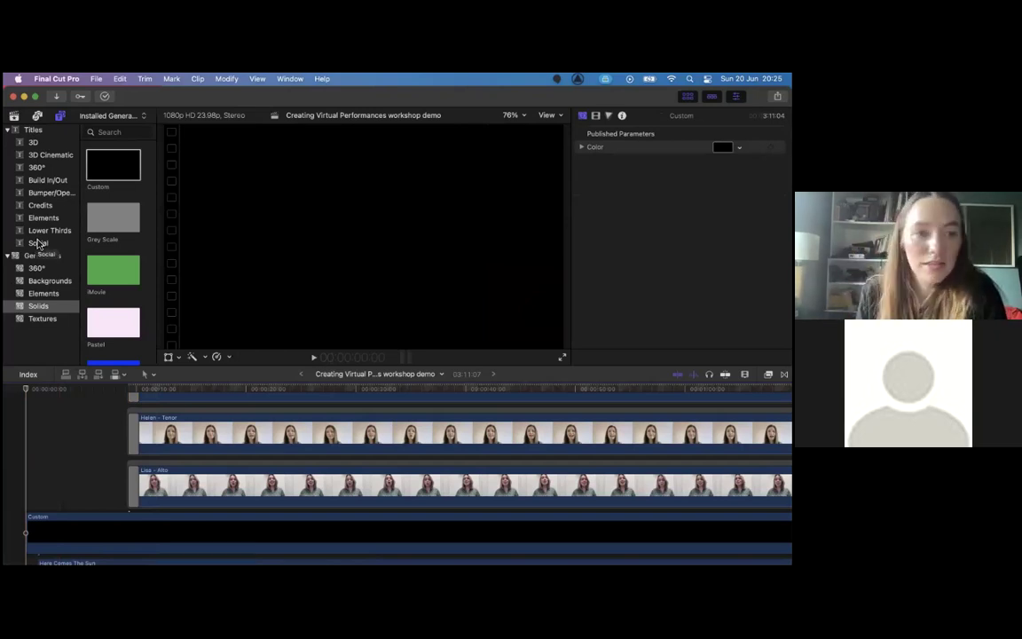
pyautogui.click(39, 196)
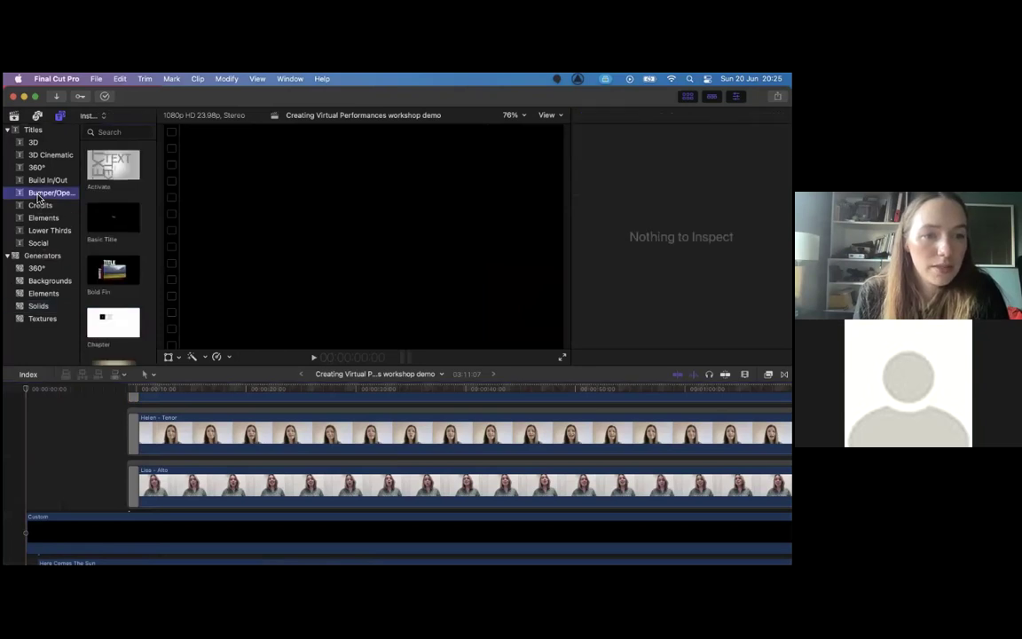
pyautogui.click(120, 223)
pyautogui.moveTo(120, 223); pyautogui.dragTo(19, 506)
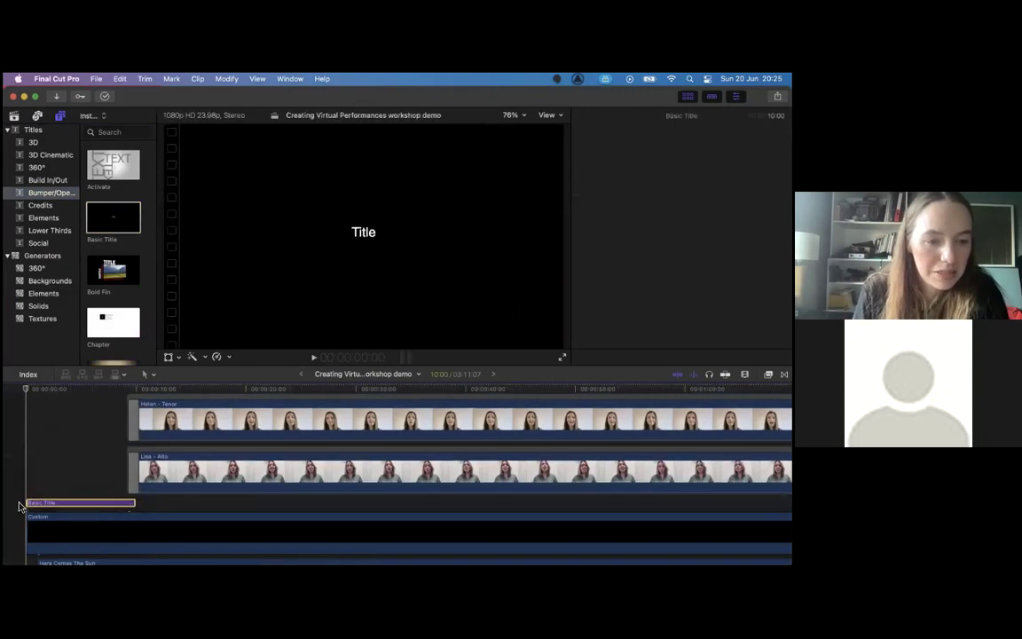
pyautogui.scroll(-10, 131, 265)
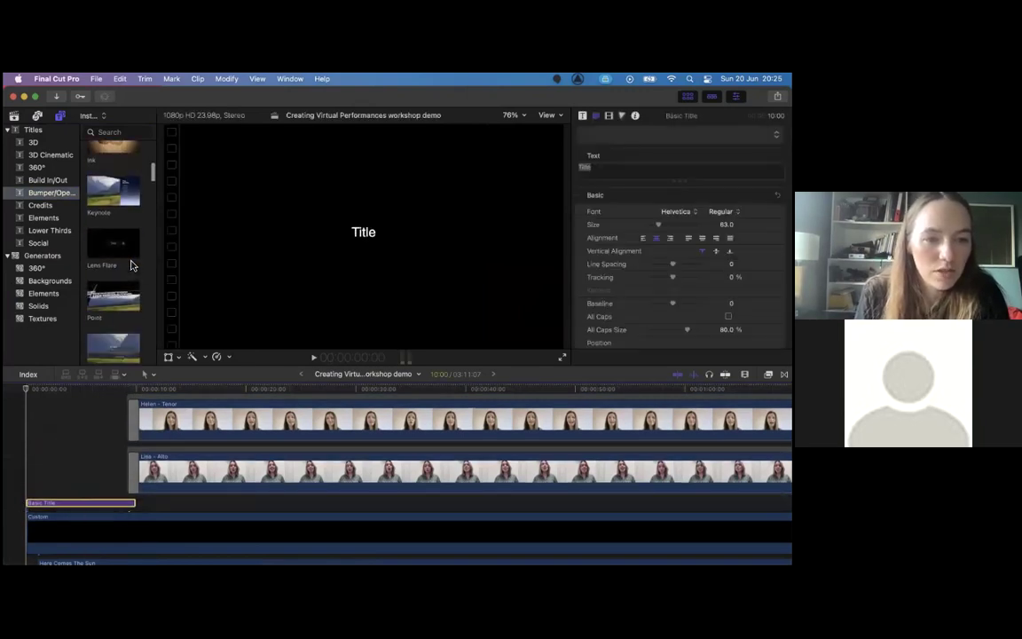
pyautogui.click(113, 193)
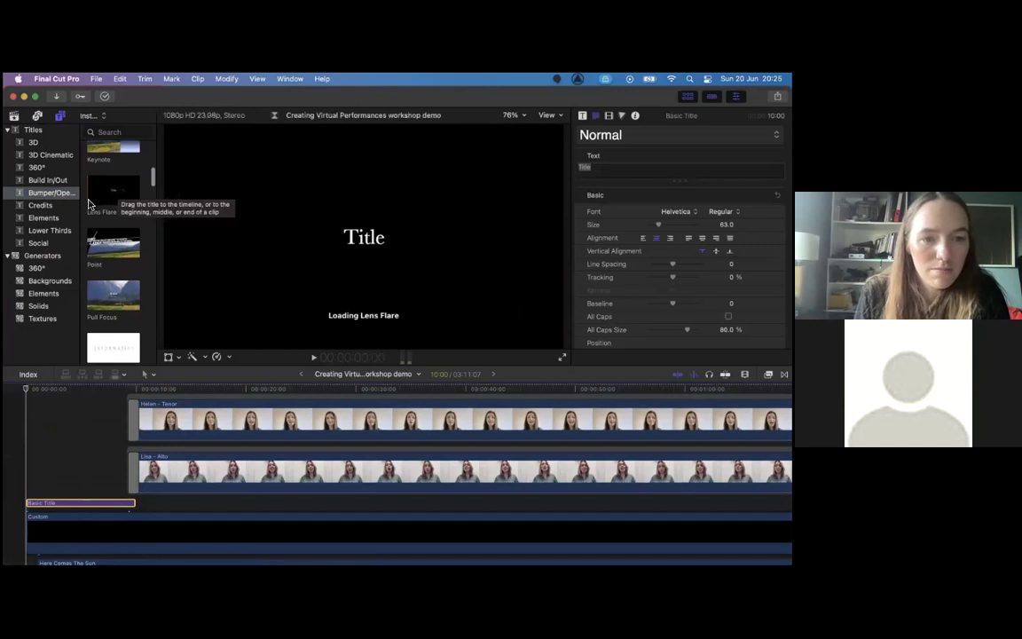
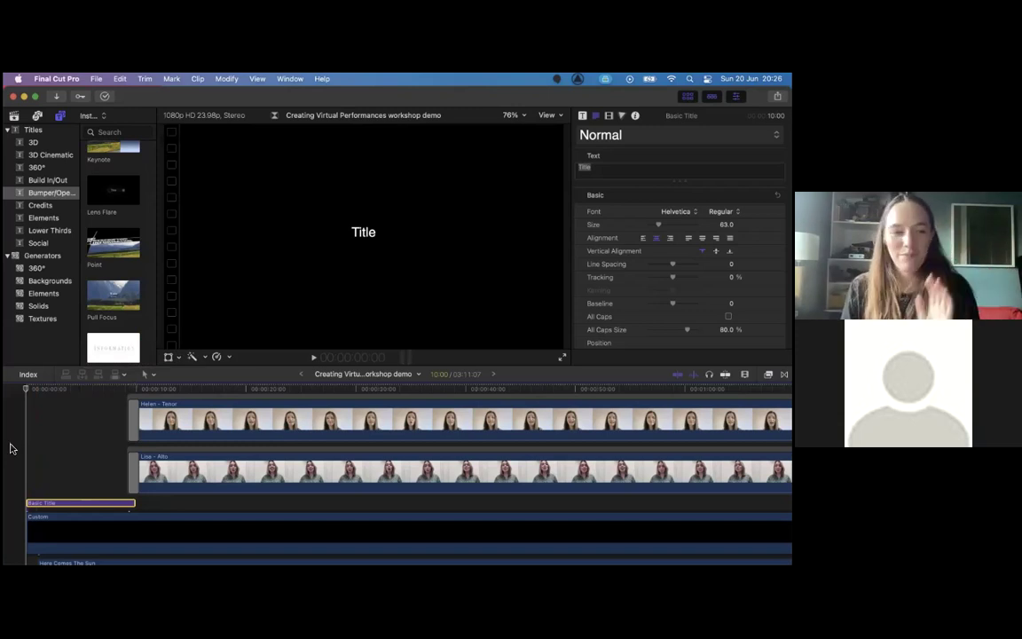
# Finish the opening Basic Title text so it reads 'Here Comes the Sun'.
pyautogui.click(373, 238)
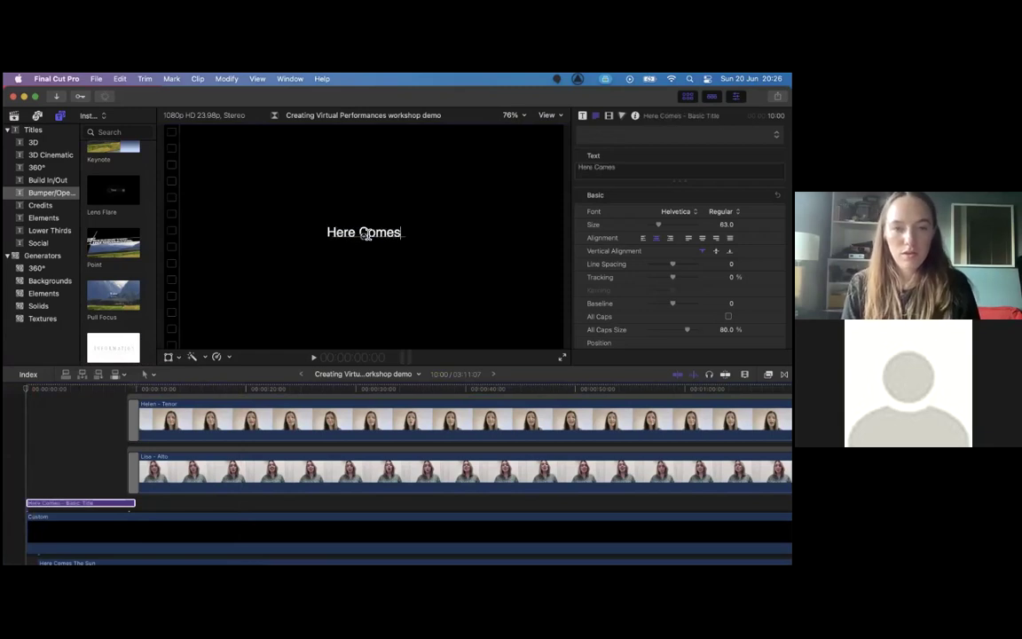
pyautogui.write('Sun')
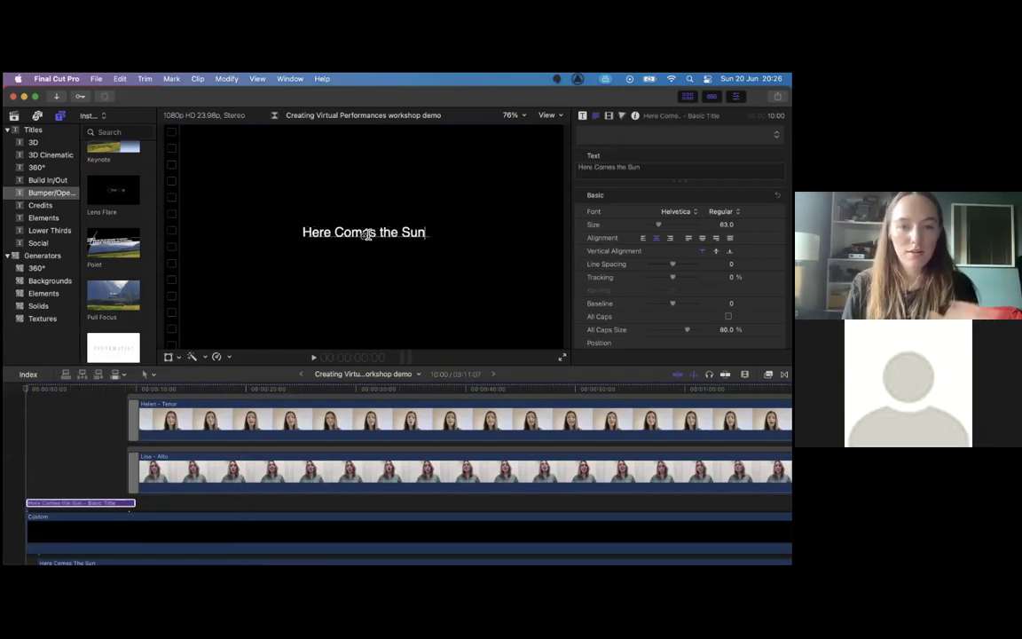
pyautogui.click(46, 497)
# Move the title clip to start just after the project start, then preview.
pyautogui.moveTo(63, 508); pyautogui.dragTo(118, 509)
pyautogui.moveTo(72, 510); pyautogui.dragTo(62, 510)
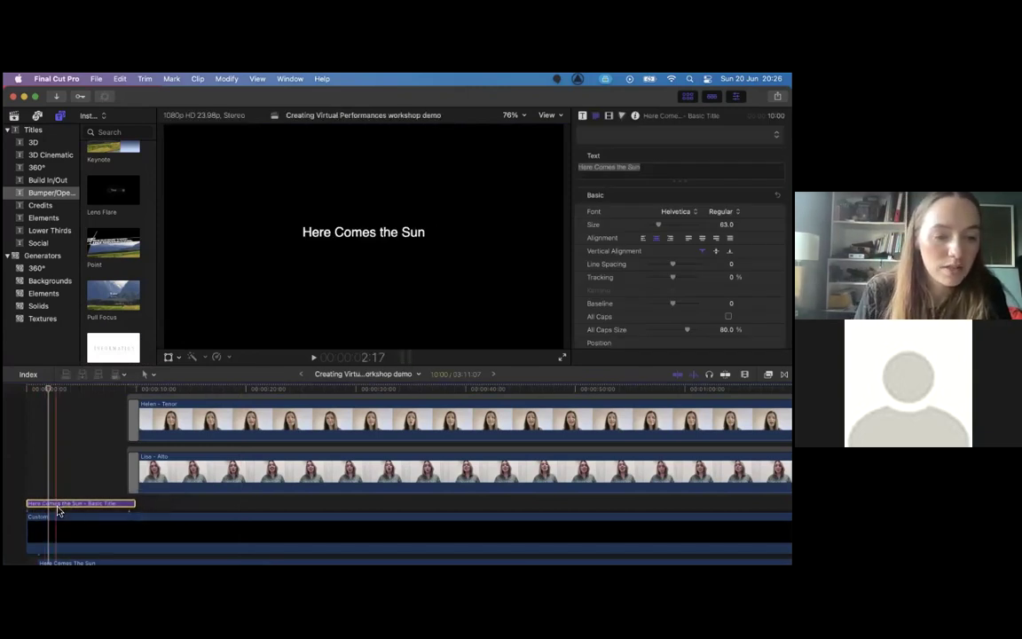
pyautogui.press('space')
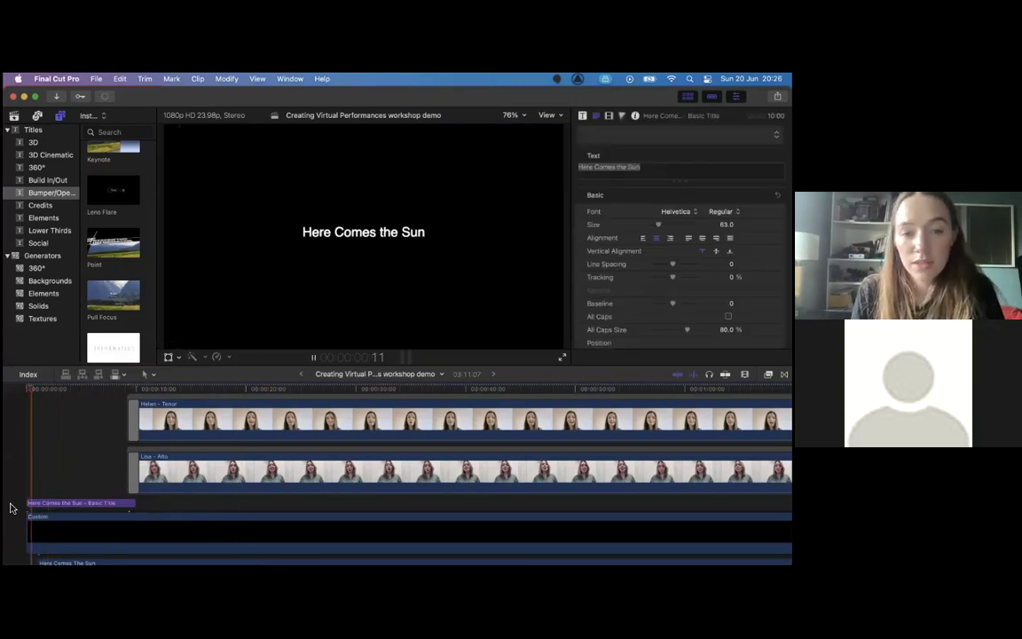
pyautogui.press('space')
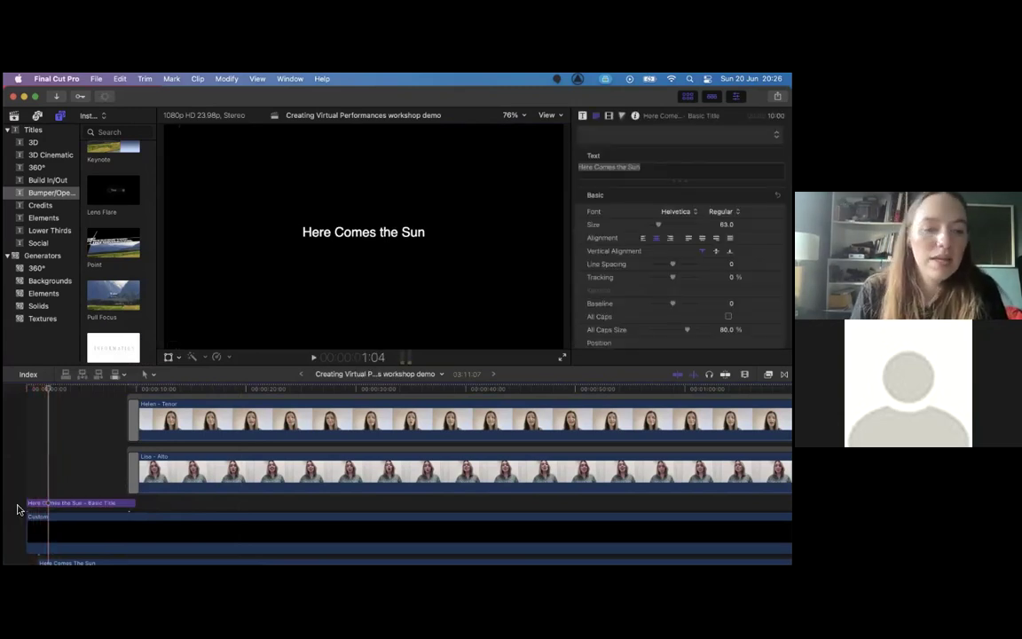
pyautogui.moveTo(63, 507); pyautogui.dragTo(79, 508)
pyautogui.click(12, 495)
pyautogui.press('space')
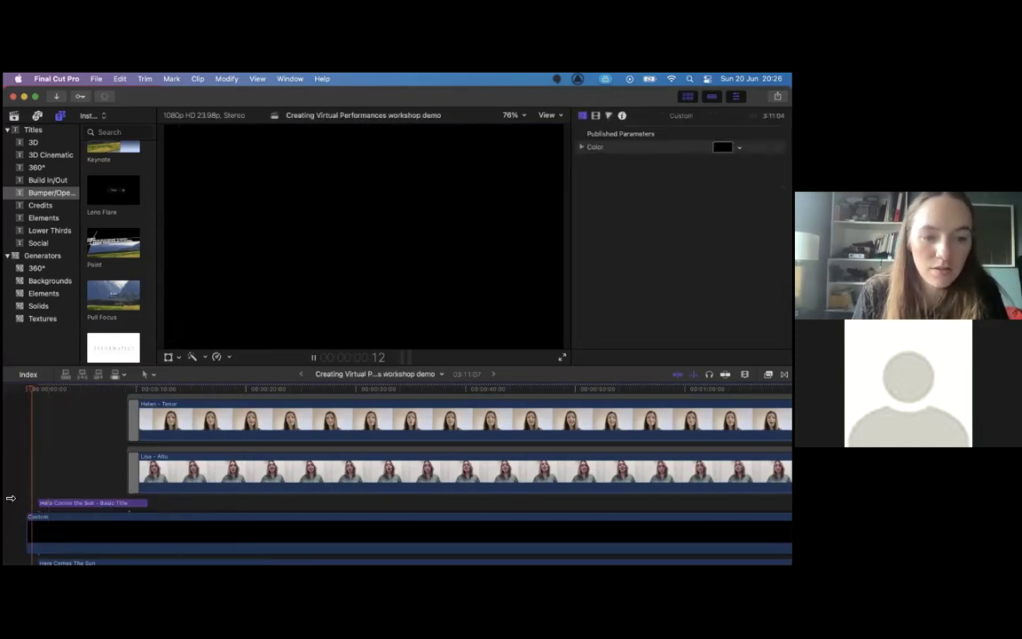
# Trim the end of the title clip and apply a Cross Dissolve to it.
pyautogui.press('space')
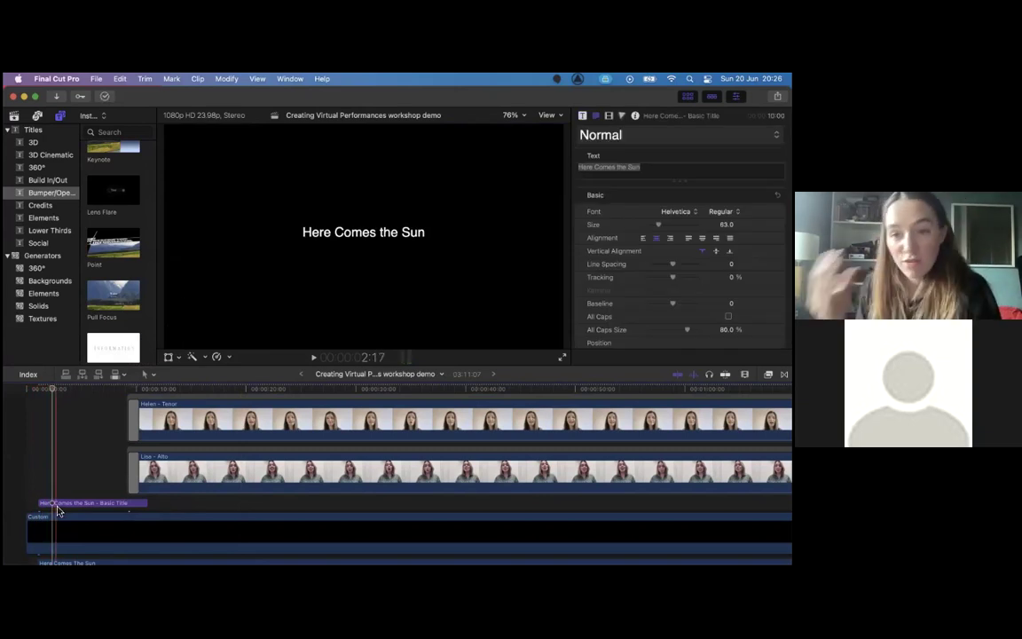
pyautogui.moveTo(146, 506); pyautogui.dragTo(119, 504)
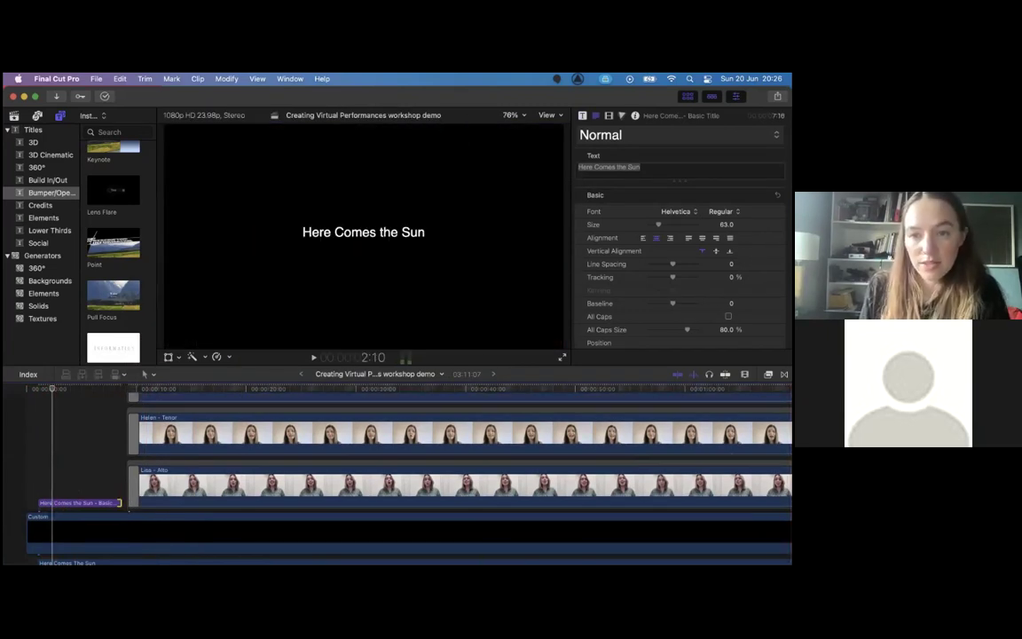
pyautogui.press('ctrl+super+5')
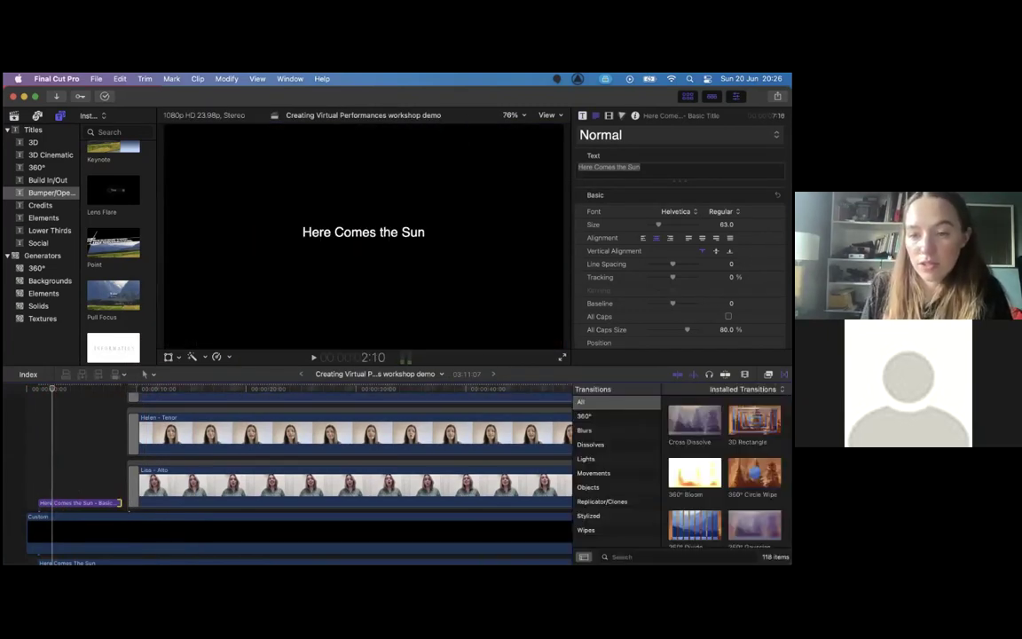
pyautogui.moveTo(695, 420); pyautogui.dragTo(88, 506)
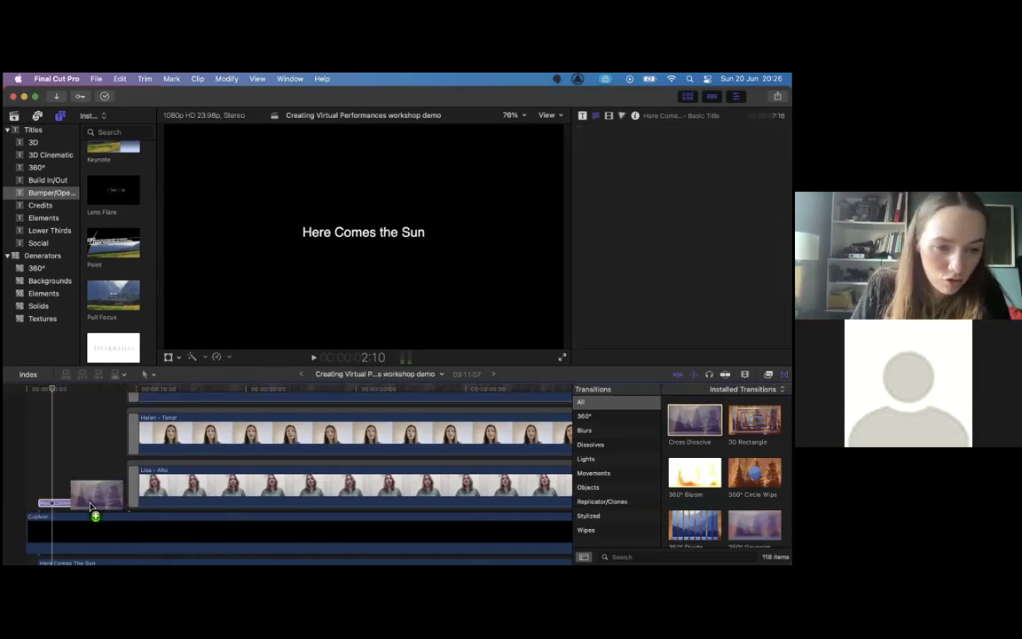
pyautogui.click(11, 493)
# Preview the fading title, then select the 'Here Comes the Sun' title clip.
pyautogui.press('space')
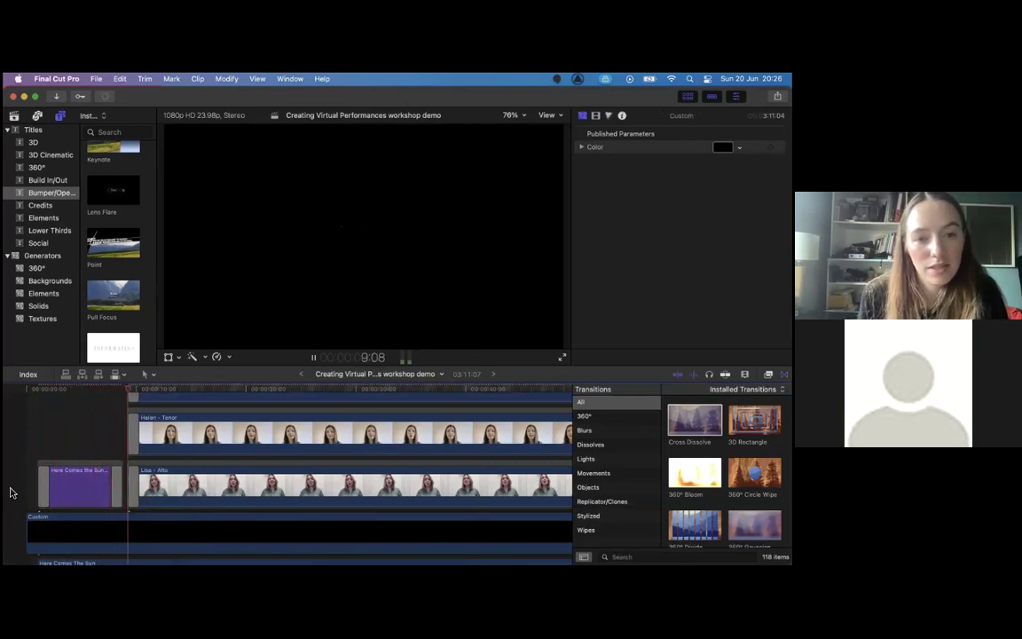
pyautogui.press('space')
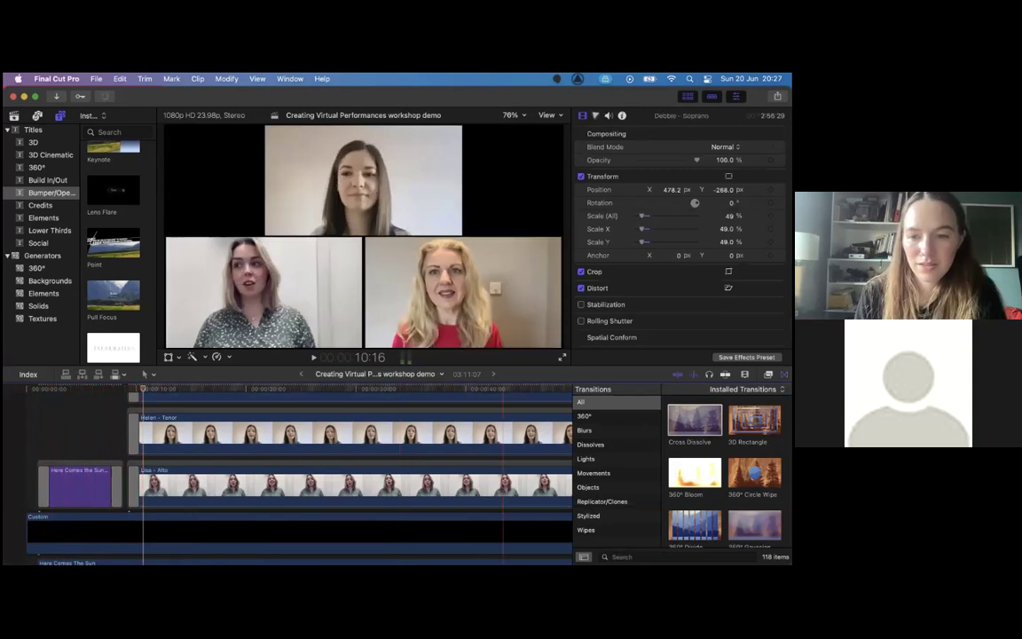
pyautogui.press('ctrl+super+5')
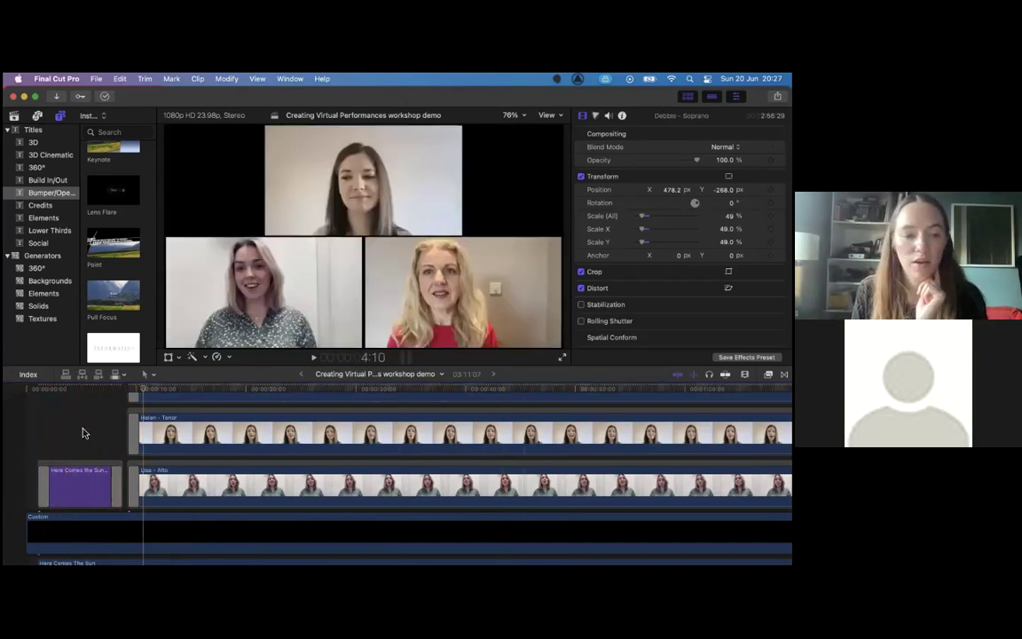
pyautogui.click(78, 479)
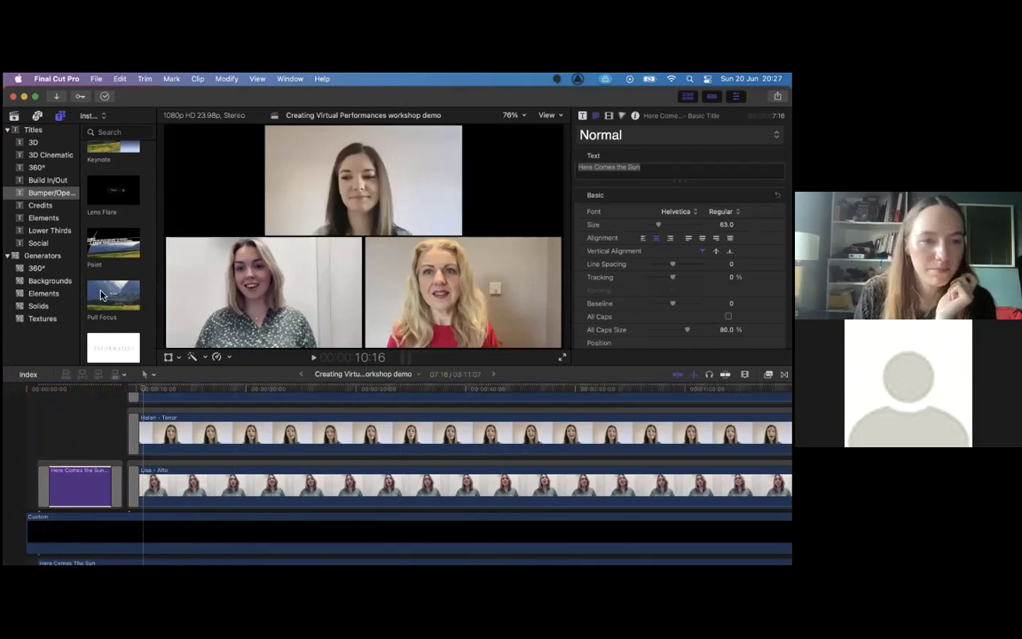
# Add a Bumper/Opener Basic Title after the end of the singers' clips.
pyautogui.scroll(-3, 102, 296)
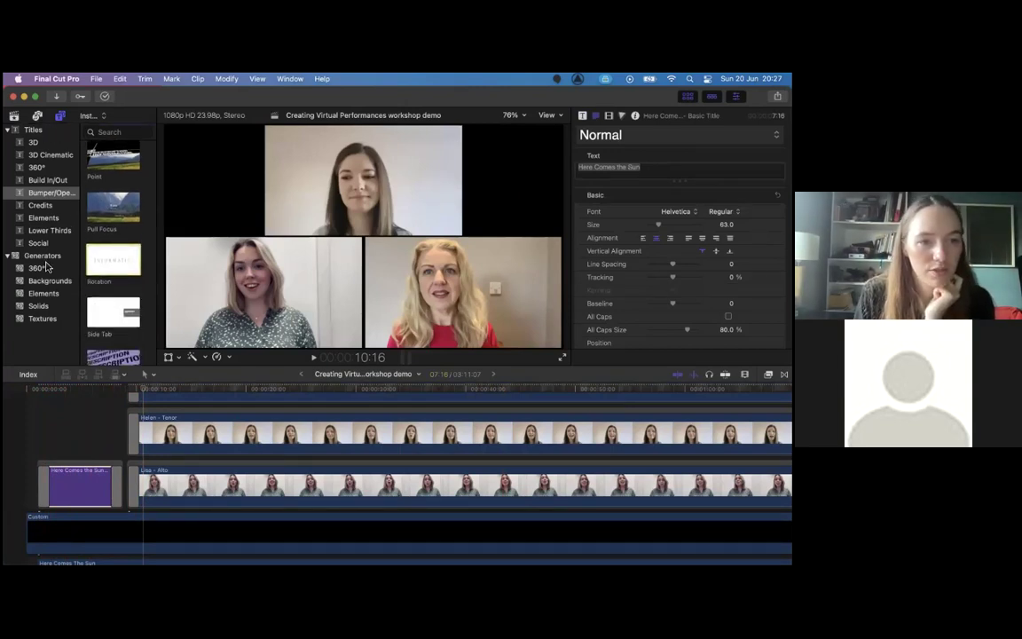
pyautogui.scroll(-3, 99, 275)
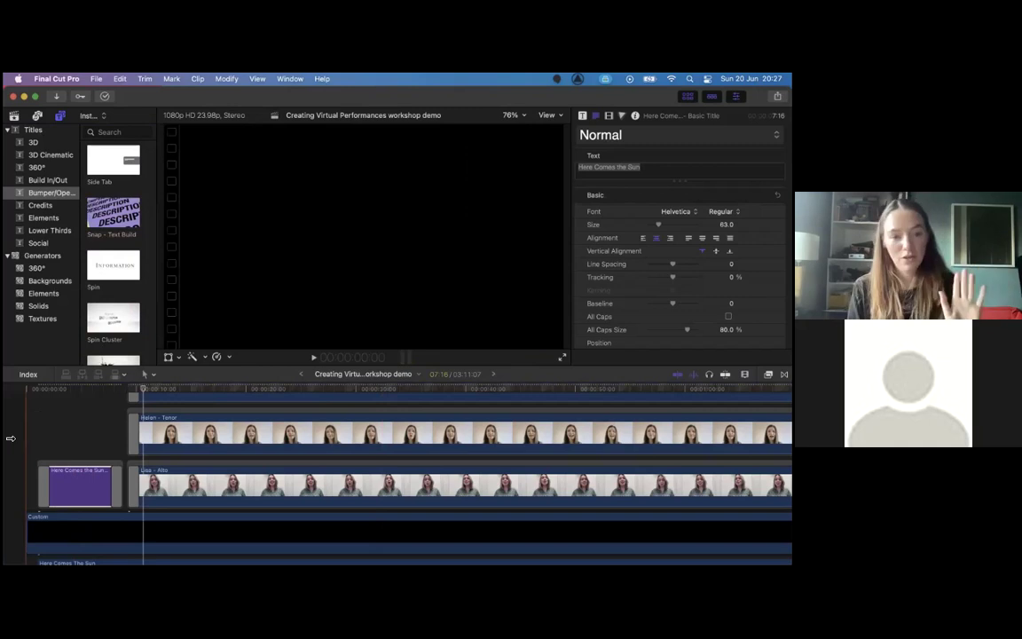
pyautogui.click(10, 467)
pyautogui.hscroll(15, 13, 471)
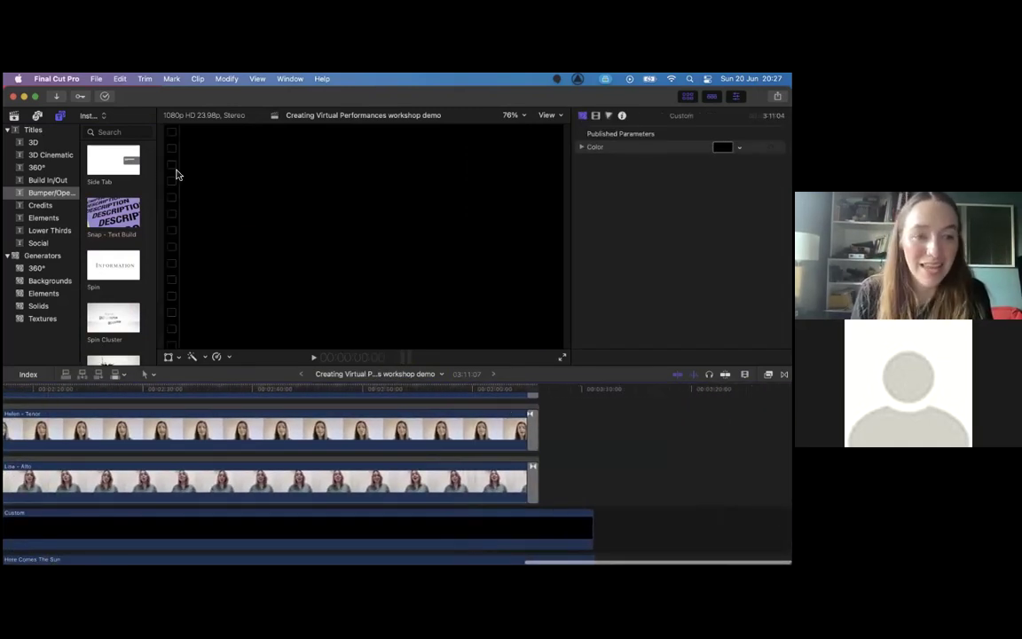
pyautogui.click(39, 198)
pyautogui.scroll(10, 99, 202)
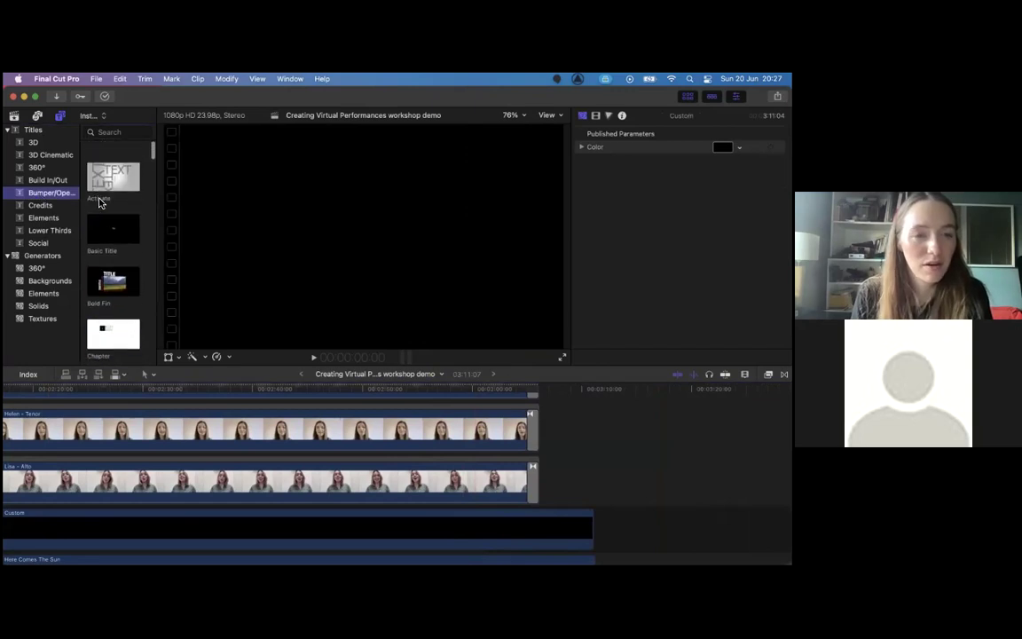
pyautogui.click(110, 219)
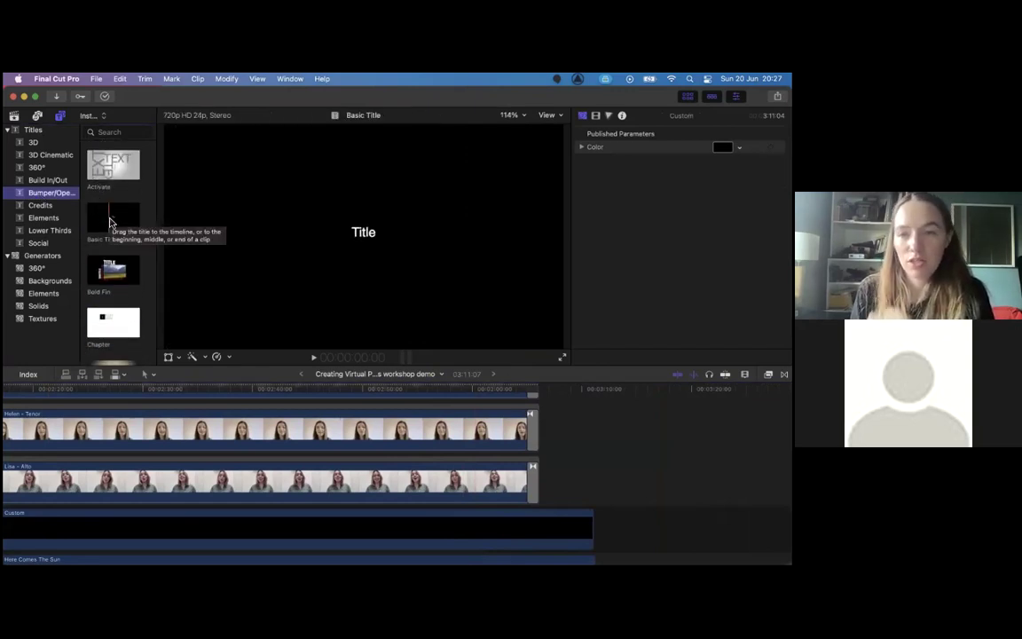
pyautogui.moveTo(110, 219); pyautogui.dragTo(543, 498)
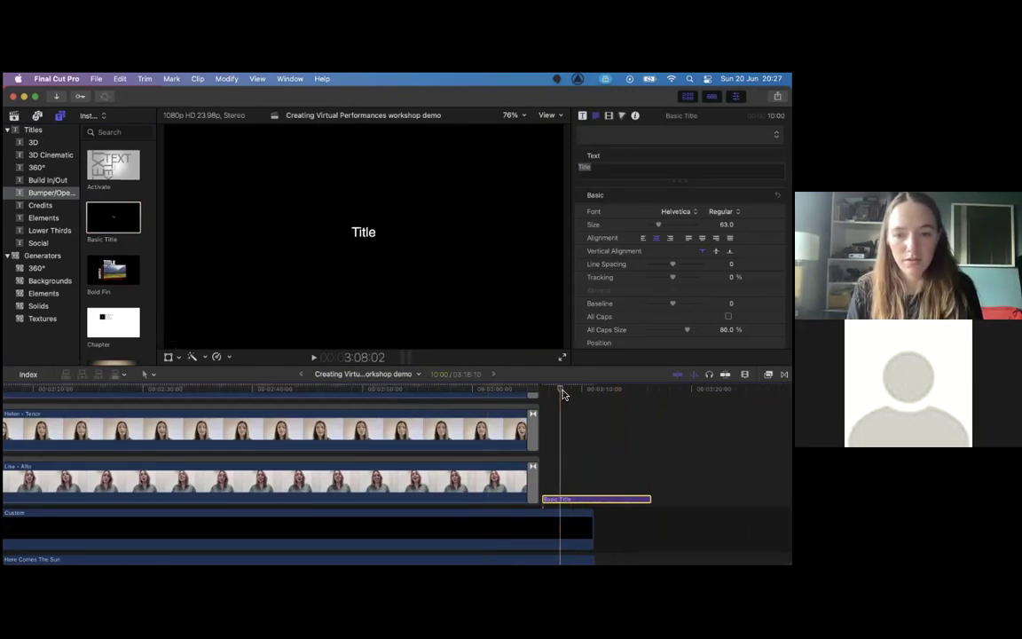
pyautogui.doubleClick(365, 234)
pyautogui.write('@playlistchoir')
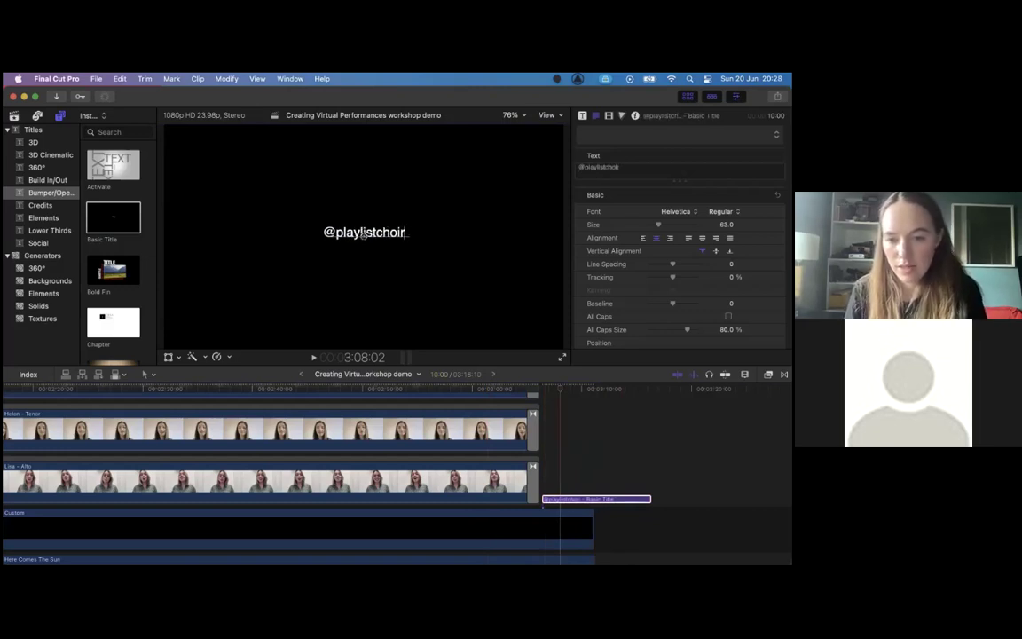
pyautogui.moveTo(650, 500); pyautogui.dragTo(562, 502)
pyautogui.press('ctrl+super+5')
pyautogui.press('ctrl+super+5')
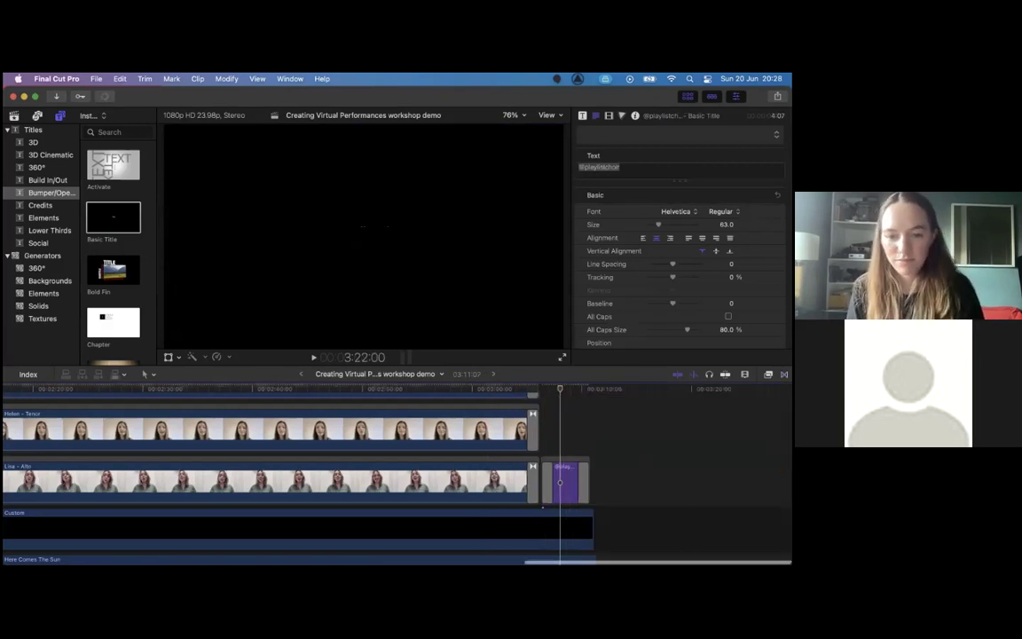
pyautogui.press('super+minus')
pyautogui.press('super+minus')
# Raise the Here Comes The Sun music volume from -14 dB to about -1 dB.
pyautogui.scroll(3, 397, 470)
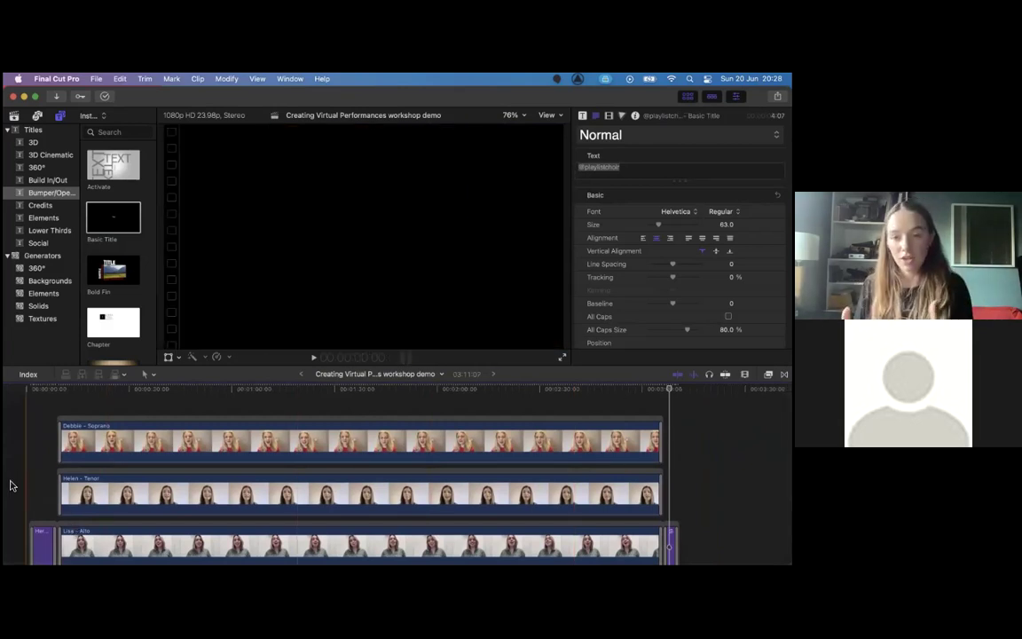
pyautogui.scroll(-5, 10, 483)
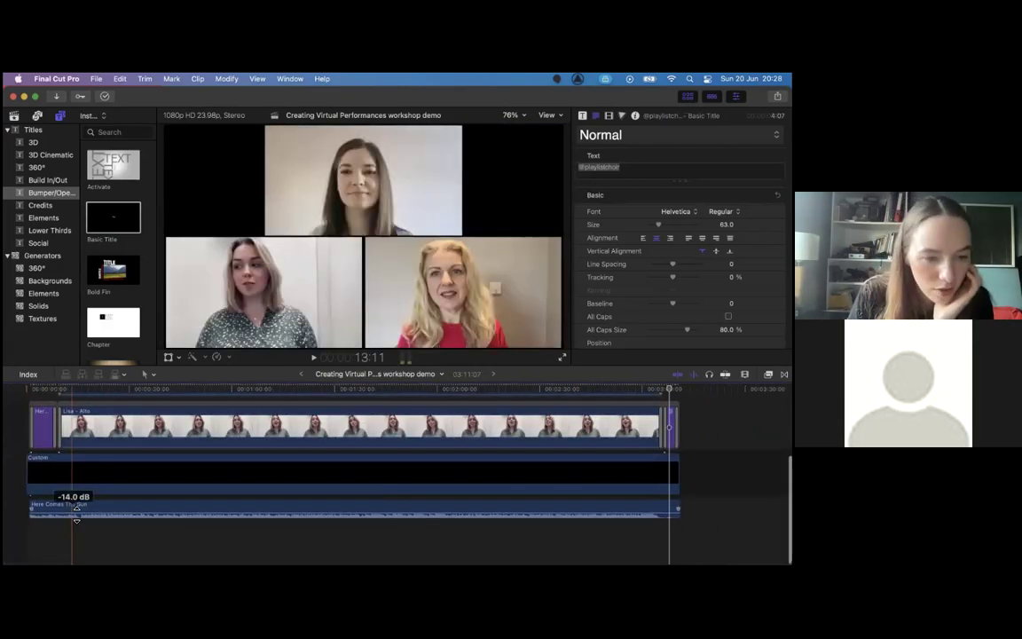
pyautogui.moveTo(76, 520); pyautogui.dragTo(76, 514)
pyautogui.click(22, 480)
pyautogui.press('space')
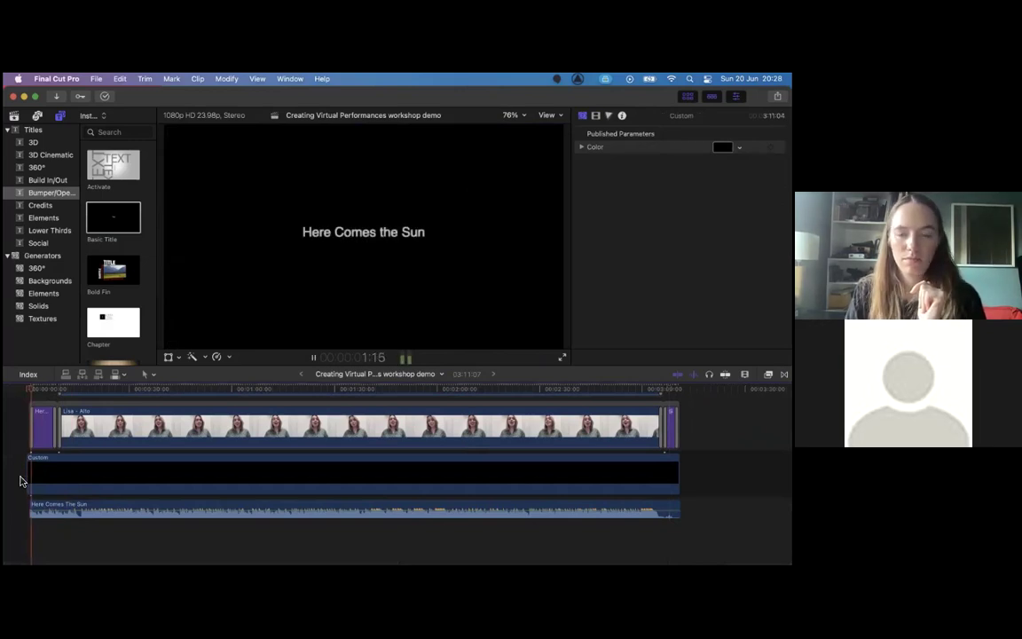
pyautogui.press('space')
pyautogui.moveTo(73, 514); pyautogui.dragTo(75, 519)
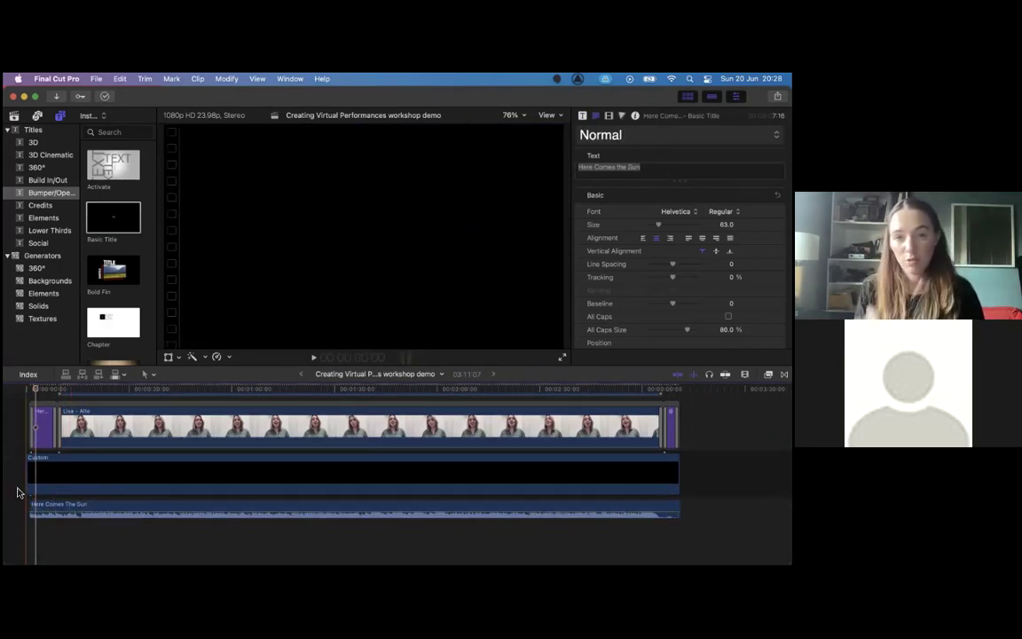
# Trim the start of the black Custom background clip later and preview the opening.
pyautogui.click(11, 486)
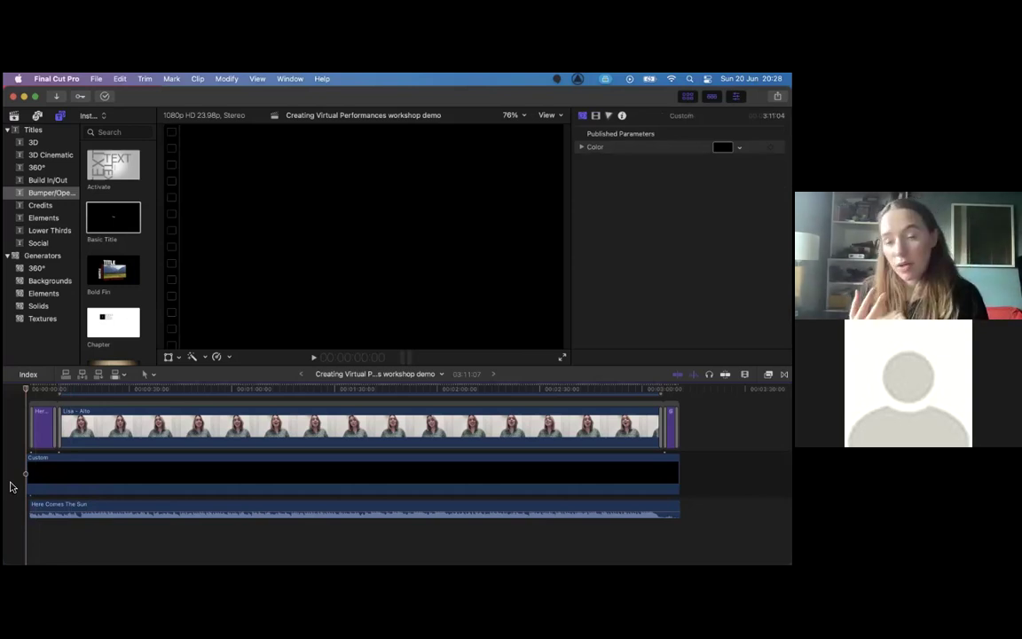
pyautogui.press('super+equal')
pyautogui.press('super+equal')
pyautogui.press('super+equal')
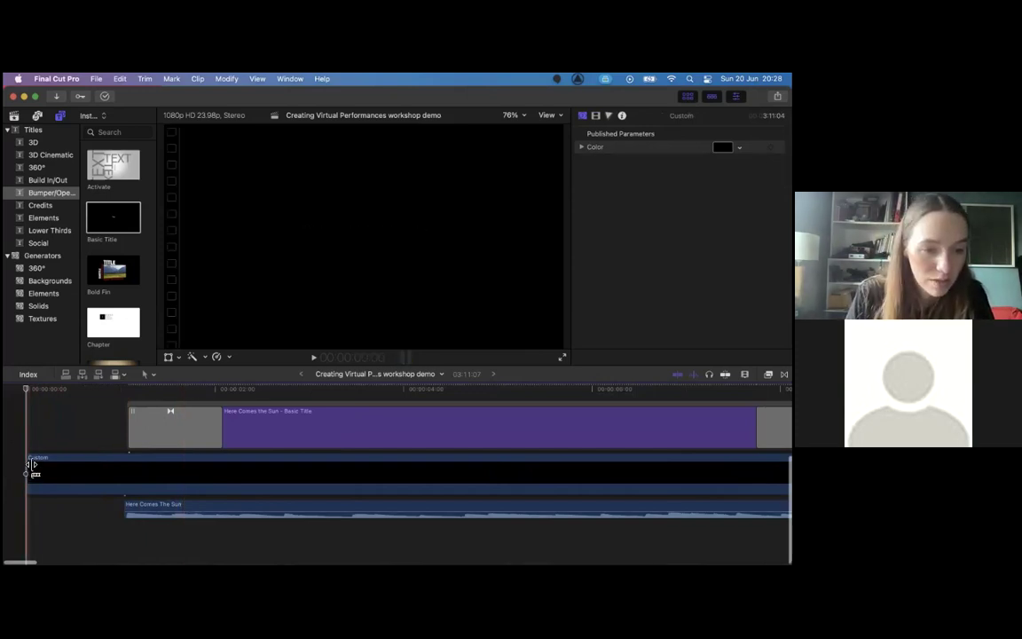
pyautogui.moveTo(31, 463); pyautogui.dragTo(246, 487)
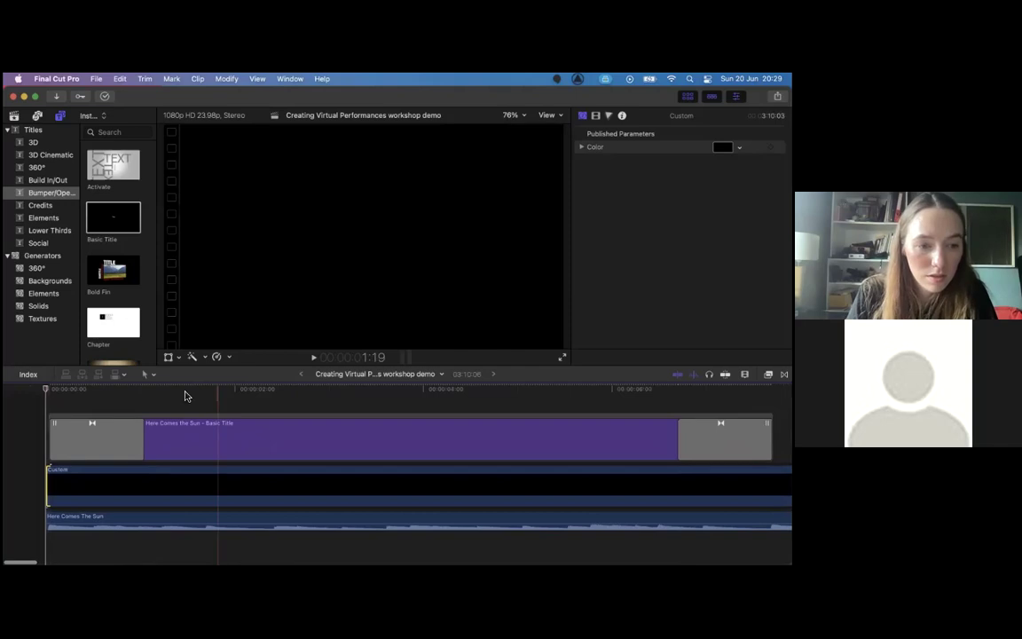
pyautogui.press('space')
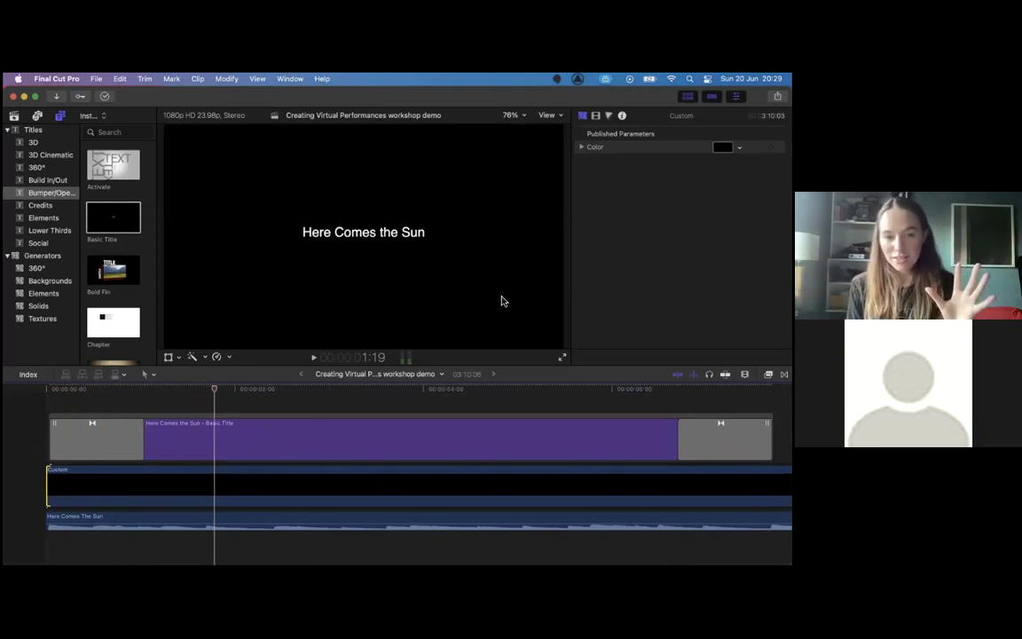
pyautogui.scroll(-5, 433, 475)
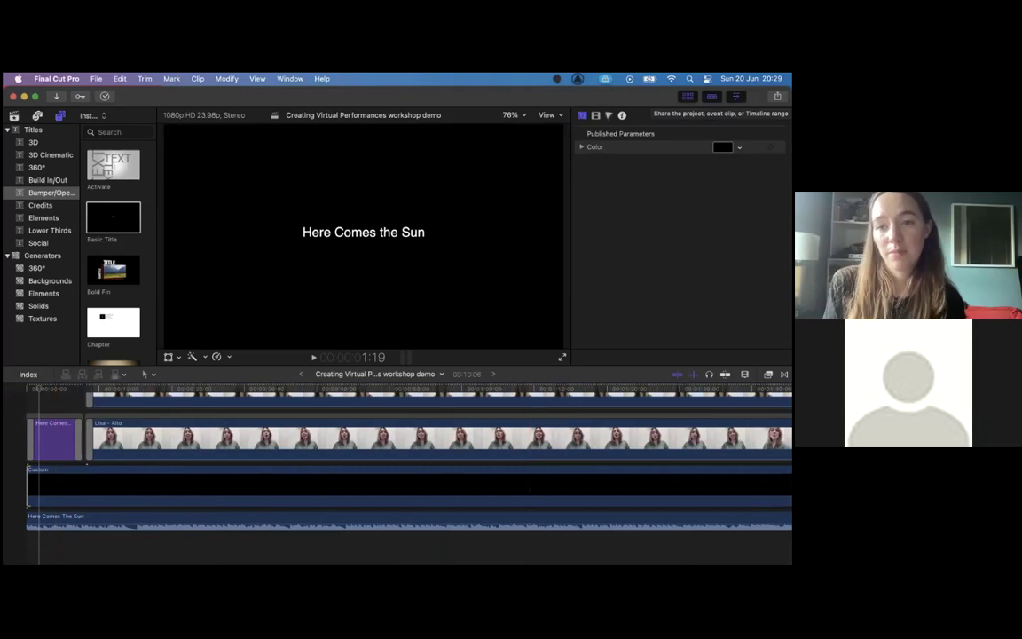
pyautogui.click(777, 96)
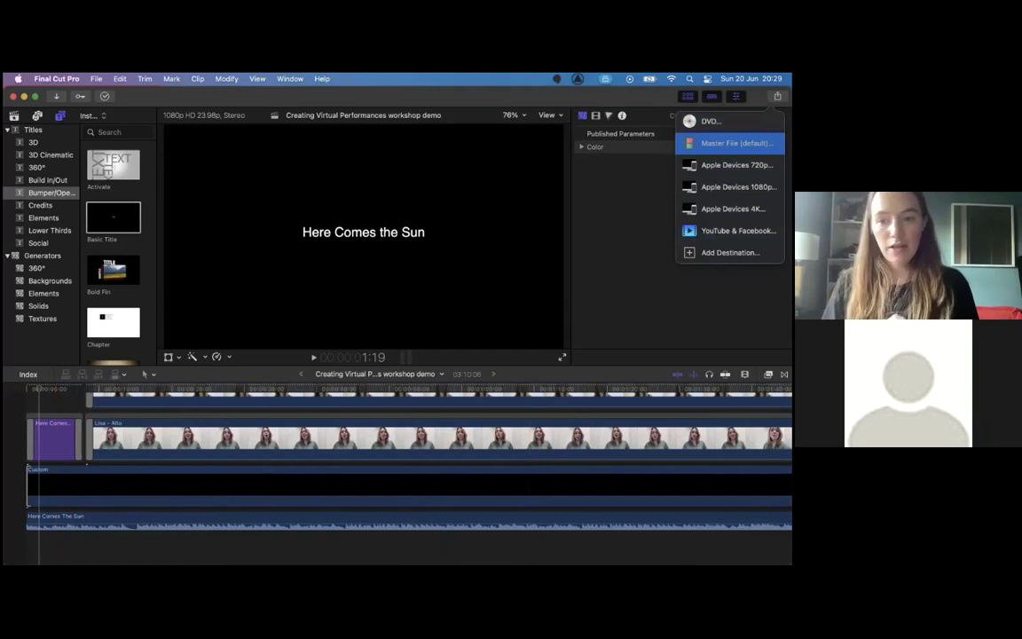
pyautogui.click(736, 143)
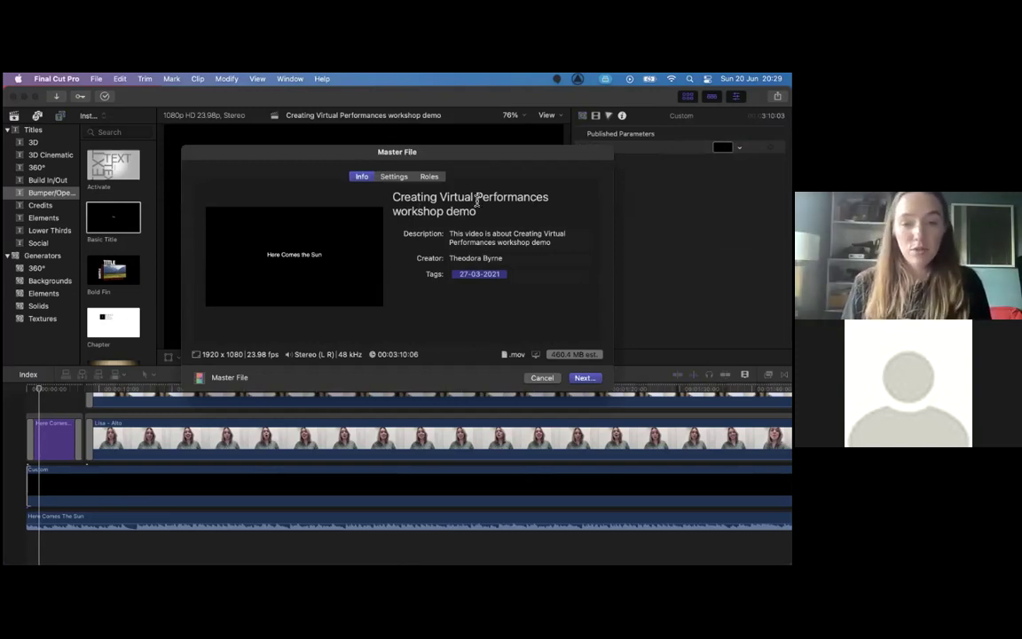
pyautogui.click(399, 177)
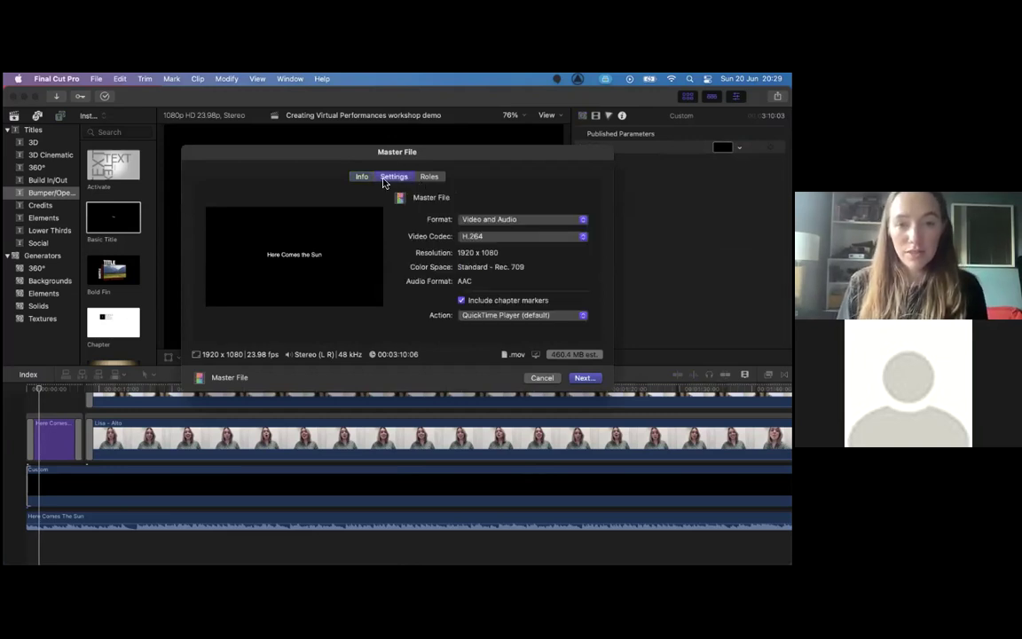
pyautogui.click(572, 224)
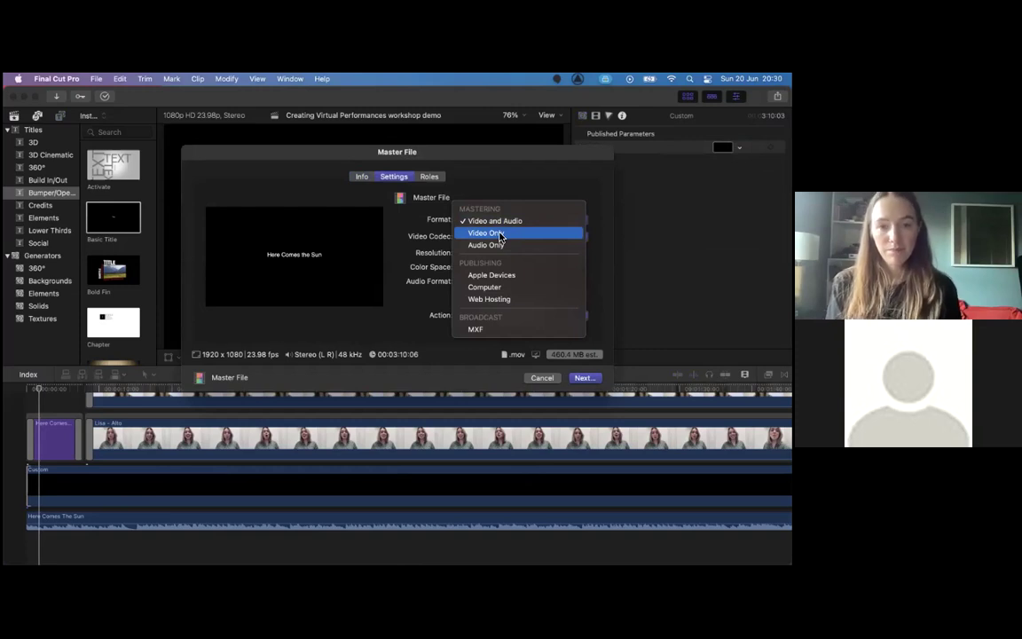
pyautogui.click(468, 182)
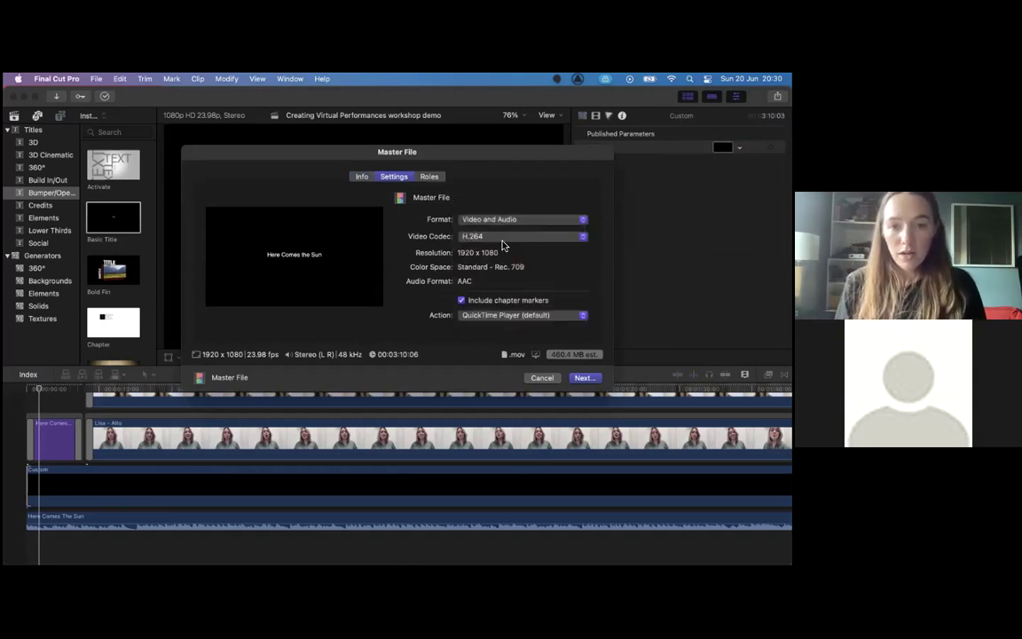
pyautogui.click(503, 241)
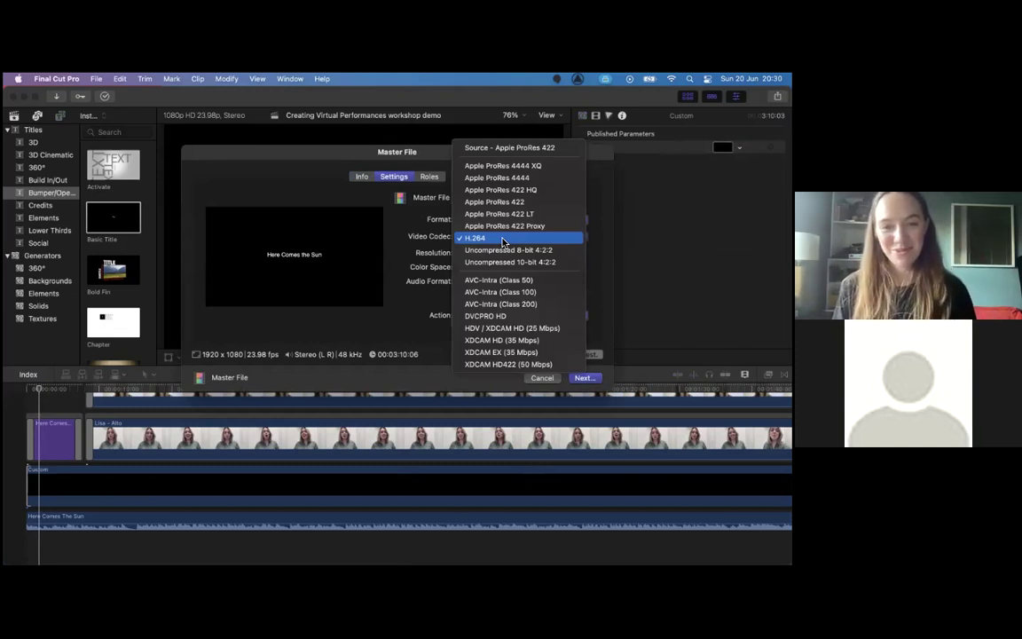
pyautogui.click(601, 236)
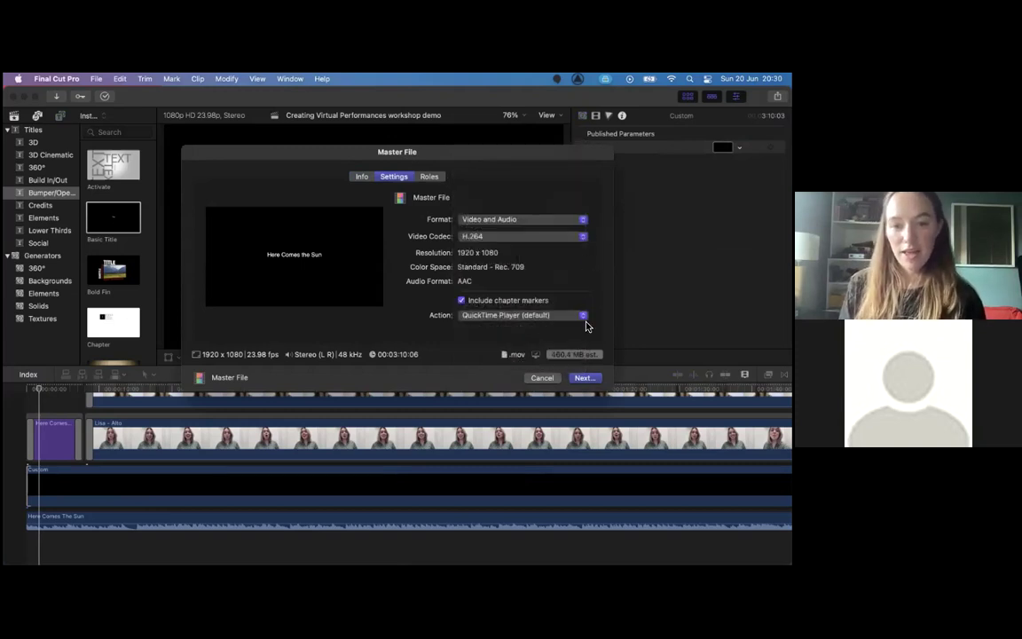
pyautogui.click(429, 175)
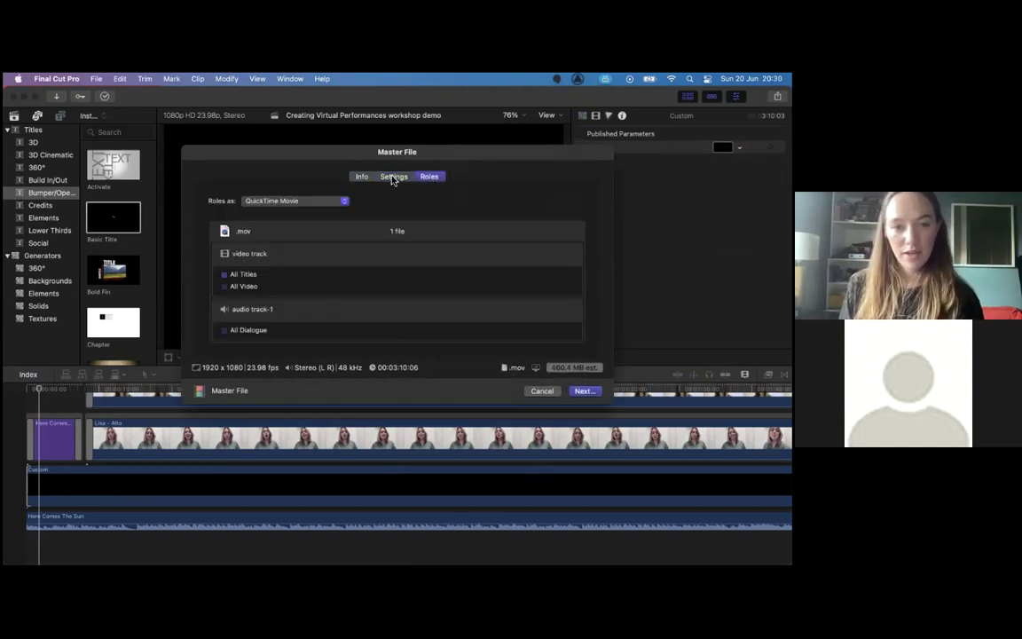
pyautogui.click(370, 178)
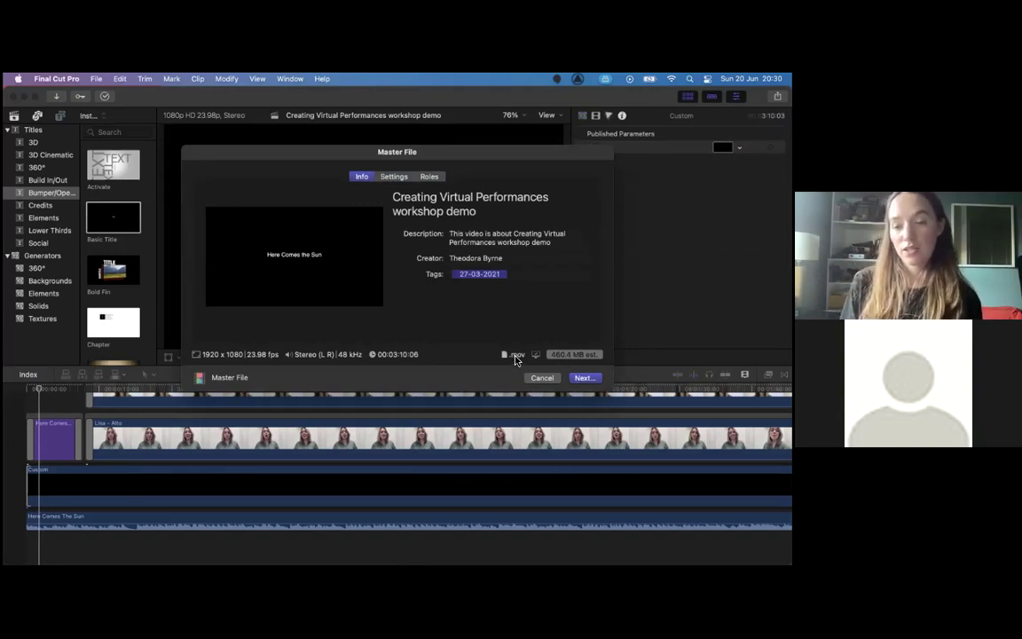
pyautogui.click(584, 379)
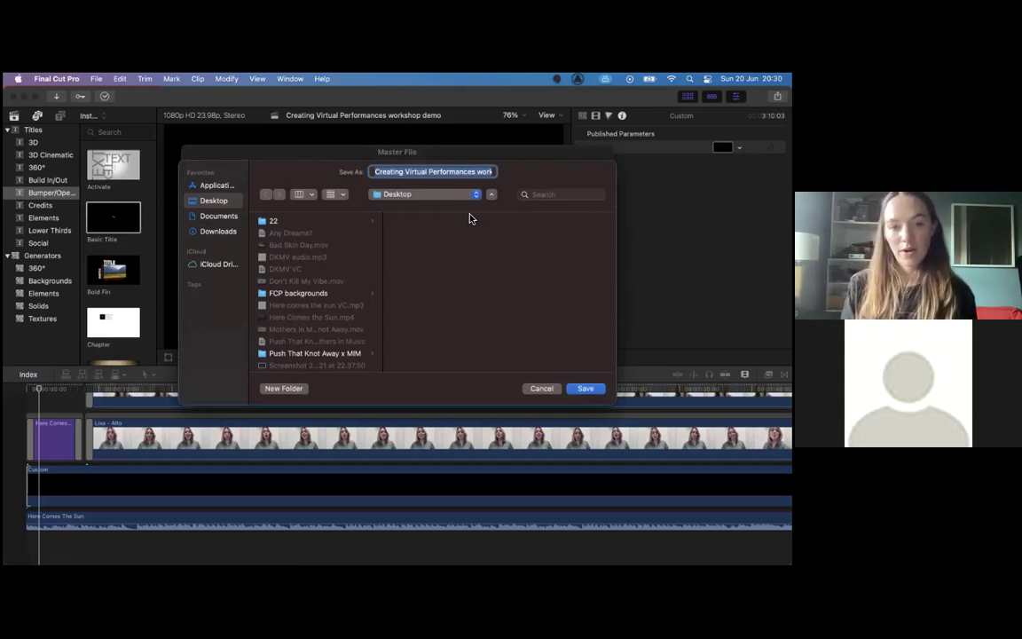
pyautogui.click(541, 388)
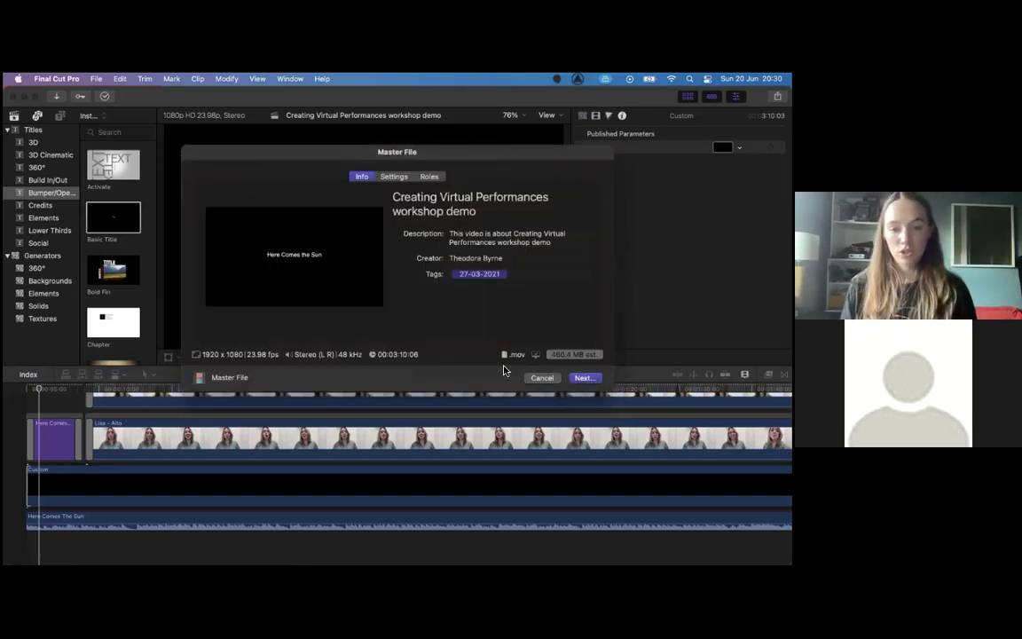
pyautogui.click(537, 380)
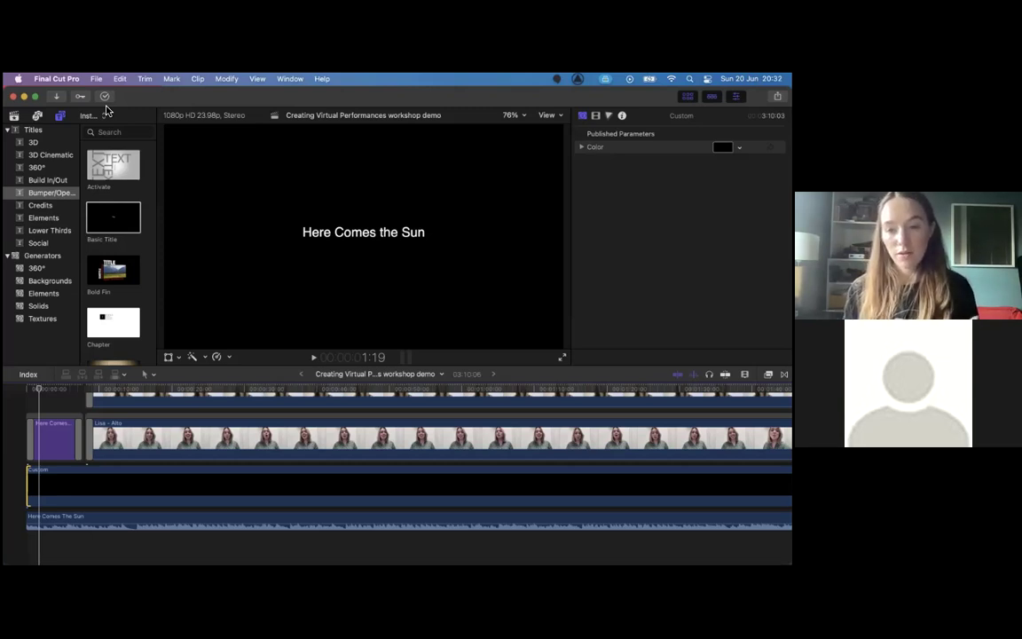
# Close the Final Cut Pro project and go to PowerPoint's 'Organising a virtual recording project' slide.
pyautogui.click(13, 98)
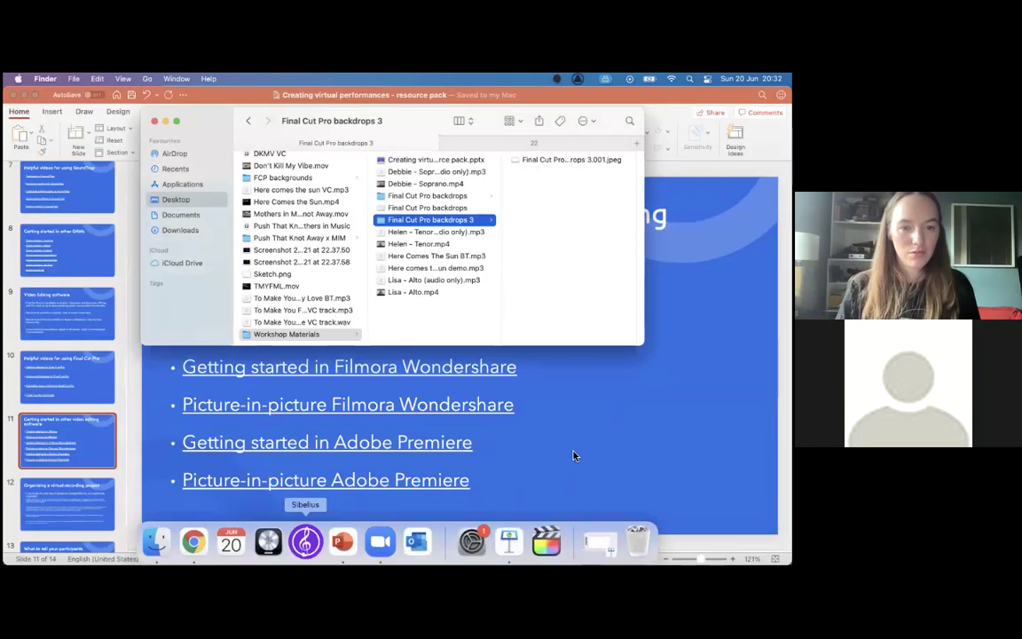
pyautogui.click(102, 467)
pyautogui.click(51, 492)
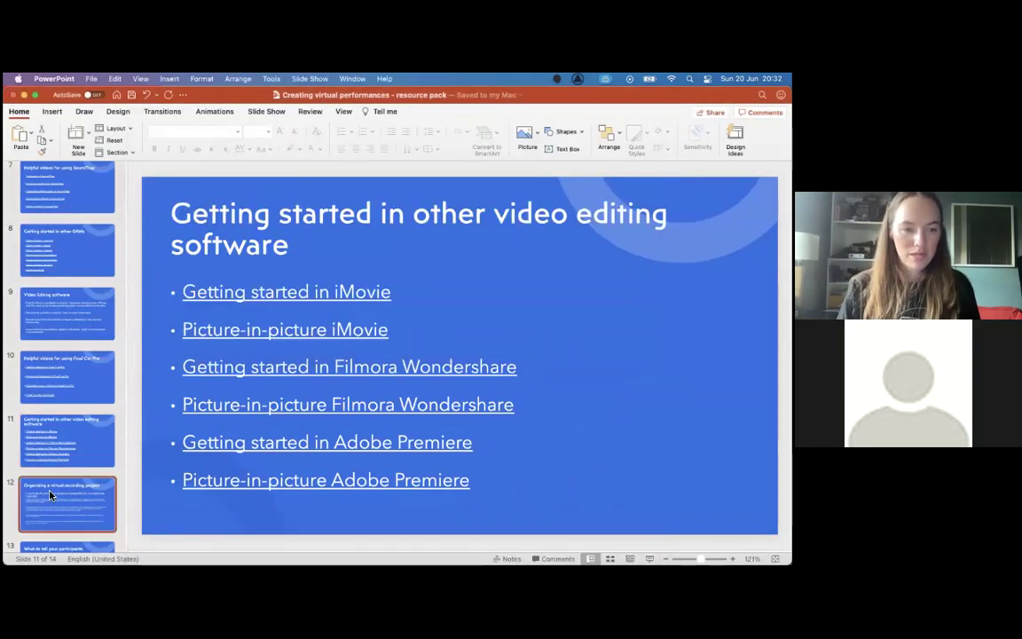